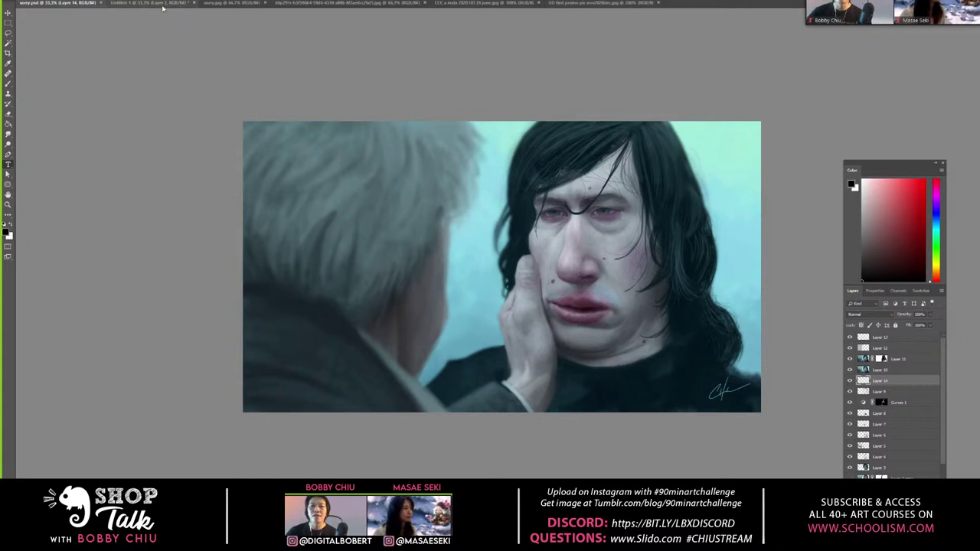
# Add a new layer to the blank Untitled-1 document and fill it entirely with bright sky blue
pyautogui.click(163, 3)
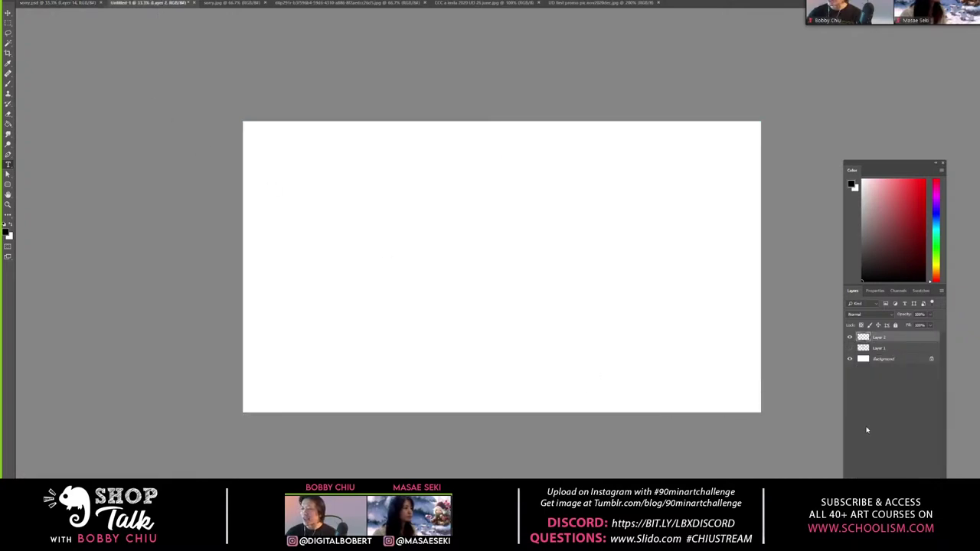
pyautogui.hotkey('ctrl', 'shift', 'alt', 'n')
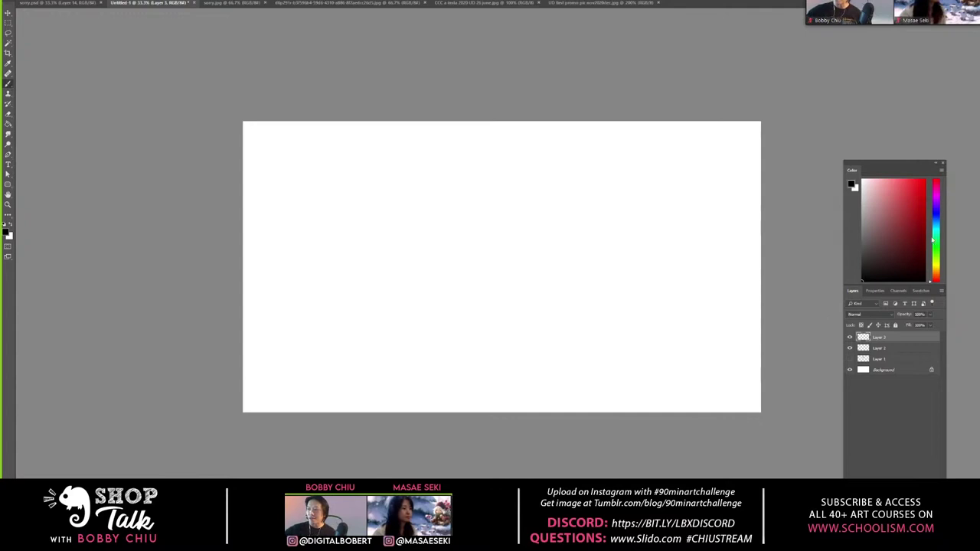
pyautogui.moveTo(934, 229); pyautogui.dragTo(937, 226)
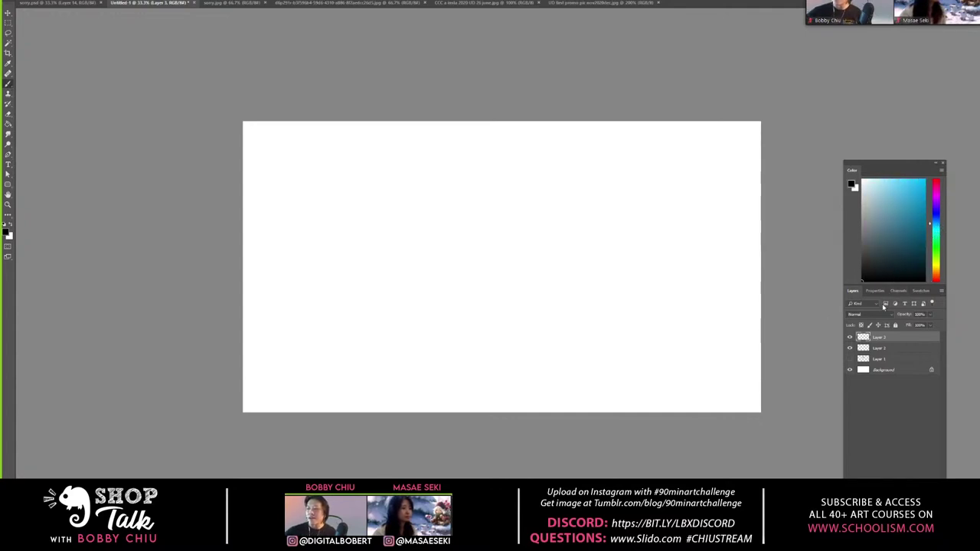
pyautogui.click(850, 359)
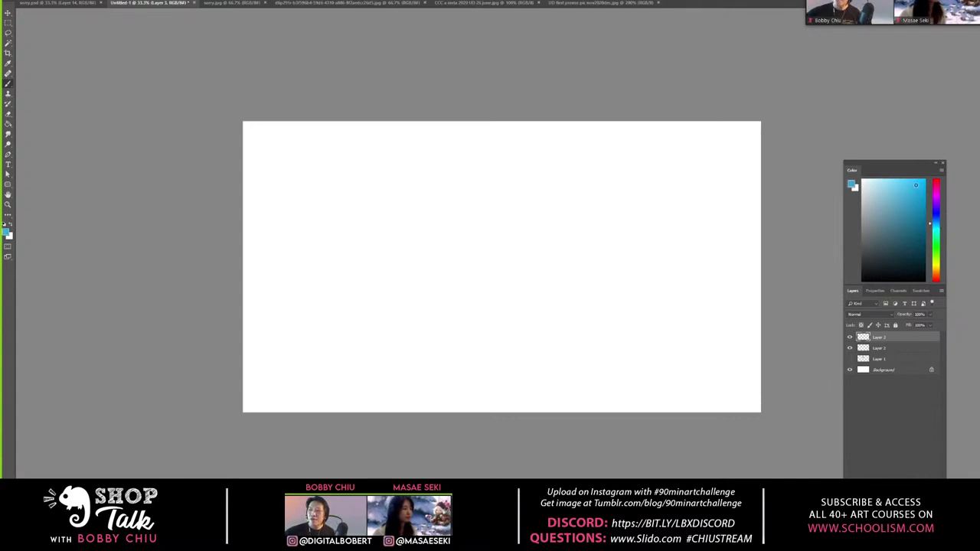
pyautogui.moveTo(893, 228); pyautogui.dragTo(913, 180)
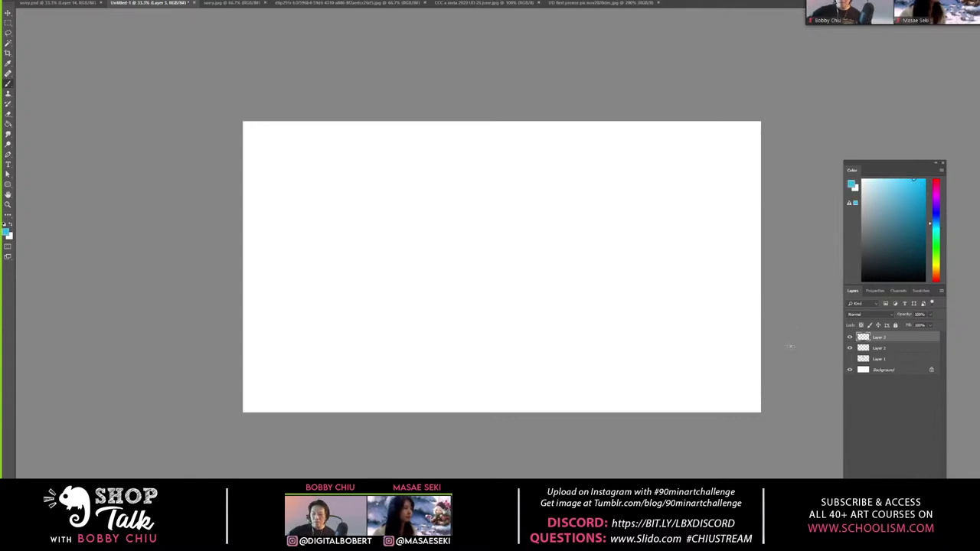
pyautogui.press('b')
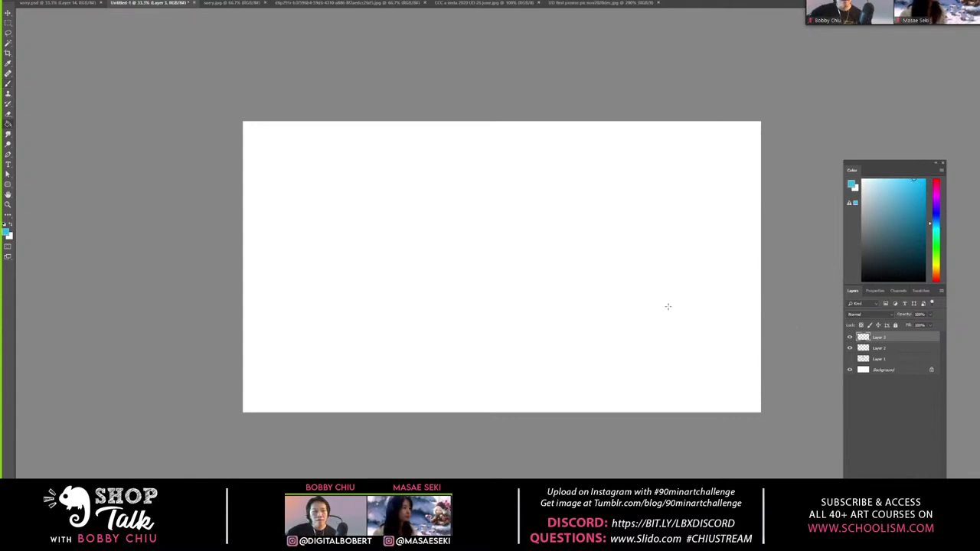
pyautogui.hotkey('alt', 'BackSpace')
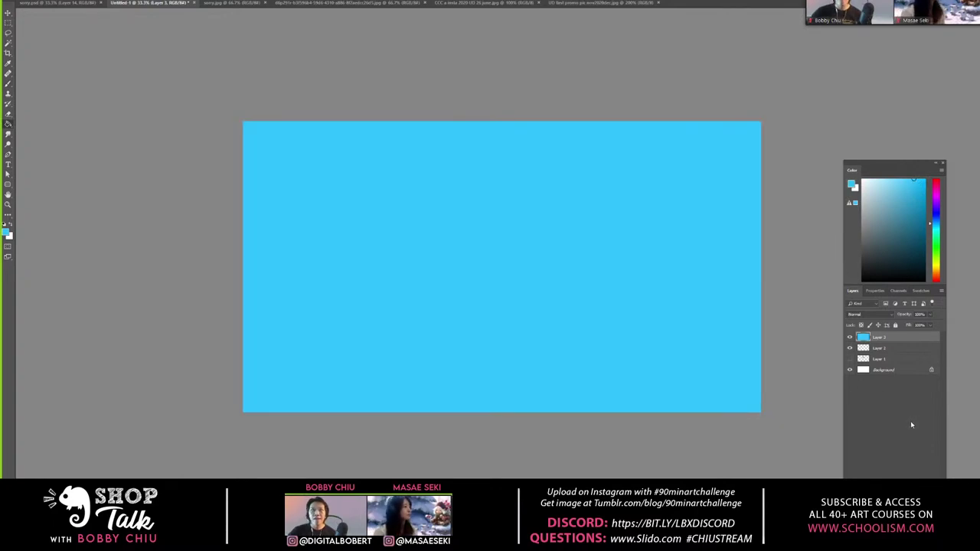
pyautogui.hotkey('ctrl', '+')
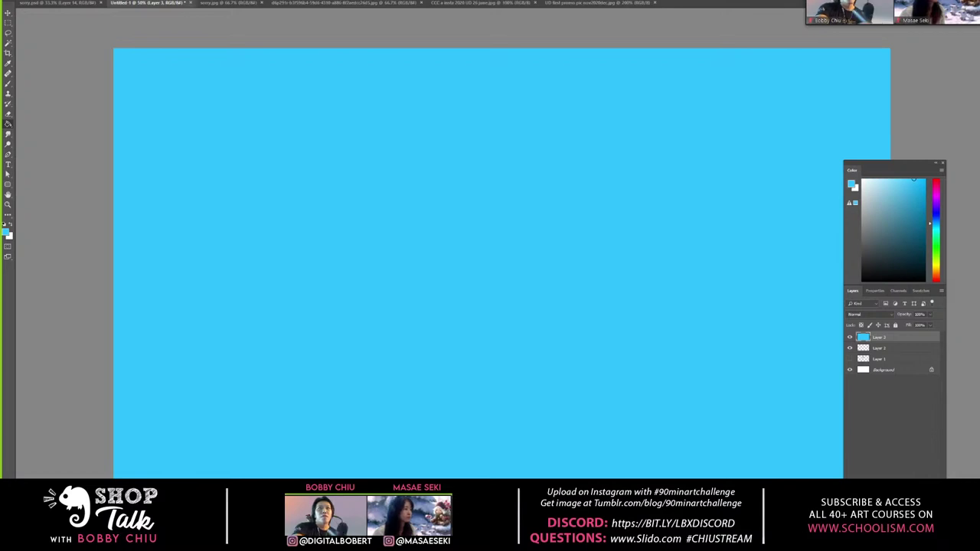
# Switch to the browser and review the Challenge 42 post on the 90 Min Art Challenge page
pyautogui.hotkey('alt', 'Tab')
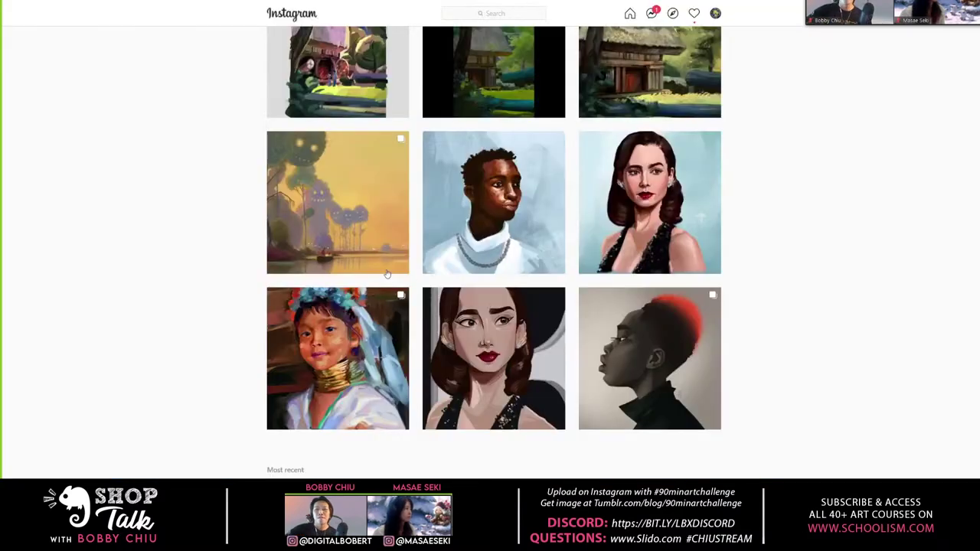
pyautogui.hotkey('alt', 'Tab')
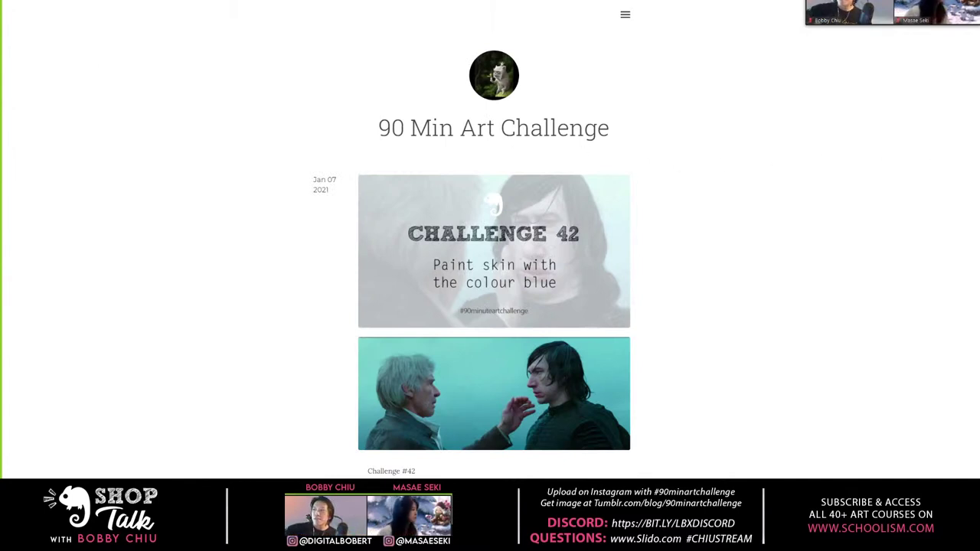
pyautogui.scroll(-2, 604, 151)
pyautogui.scroll(-10, 494, 252)
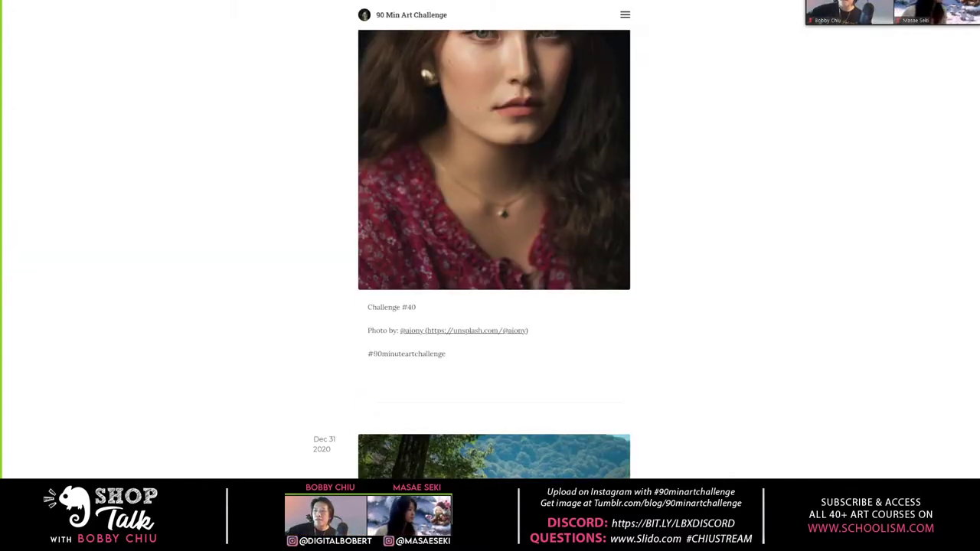
pyautogui.scroll(7, 494, 252)
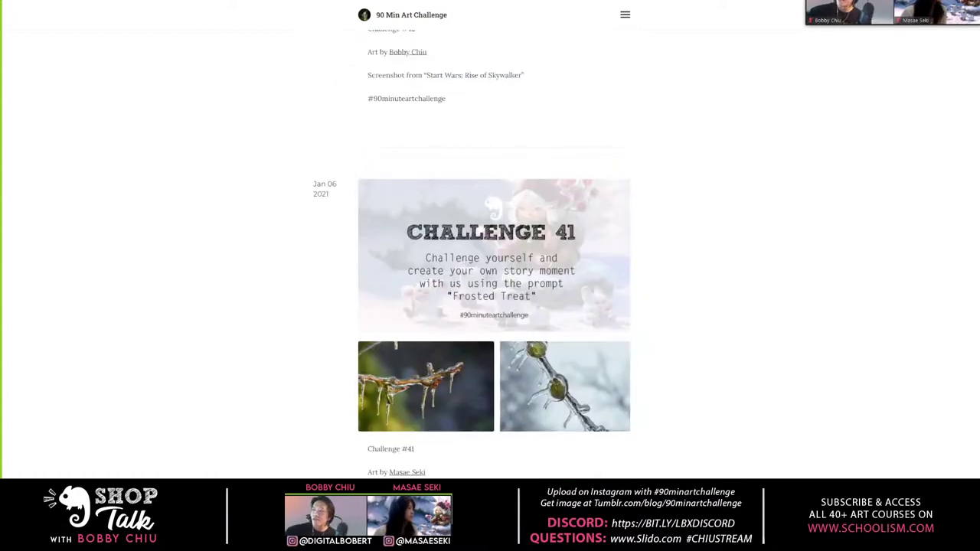
pyautogui.scroll(6, 493, 253)
pyautogui.scroll(-2, 494, 253)
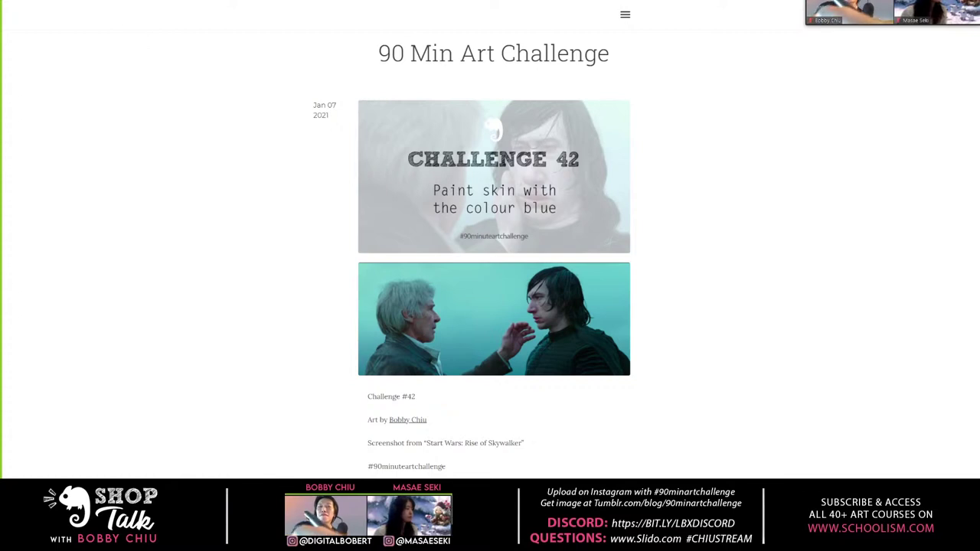
# Look through the #90minartchallenge submissions on Instagram, viewing the individual portrait and character posts
pyautogui.hotkey('ctrl', 'Tab')
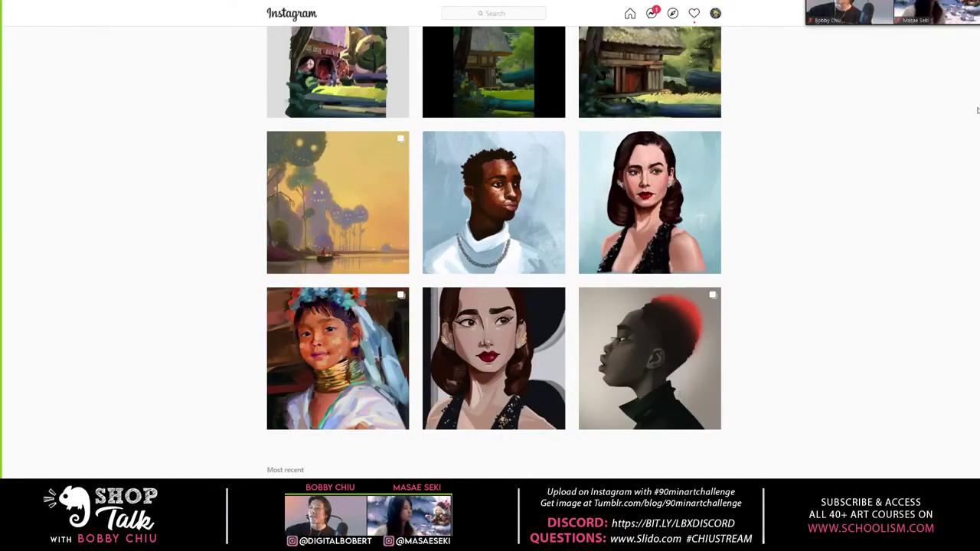
pyautogui.scroll(1, 955, 327)
pyautogui.scroll(2, 494, 253)
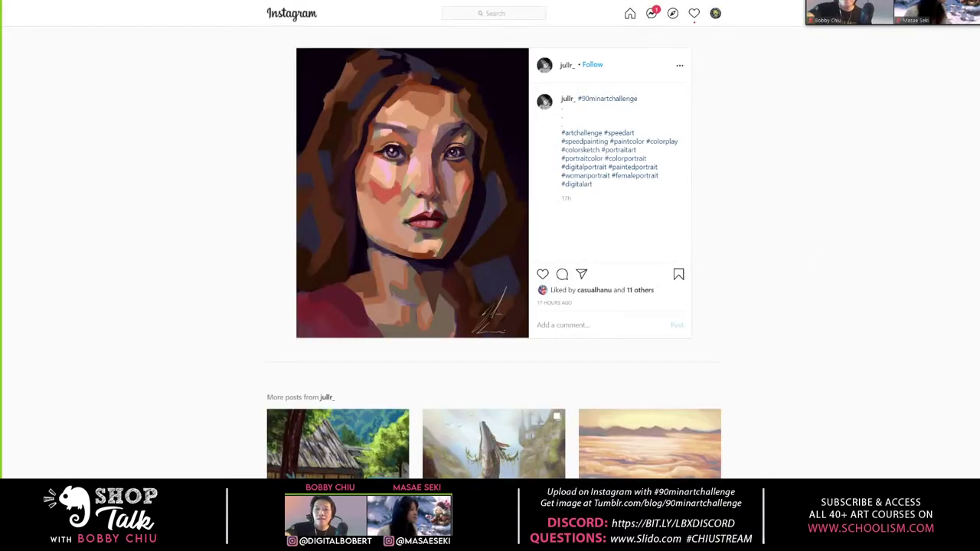
pyautogui.hotkey('alt', 'Left')
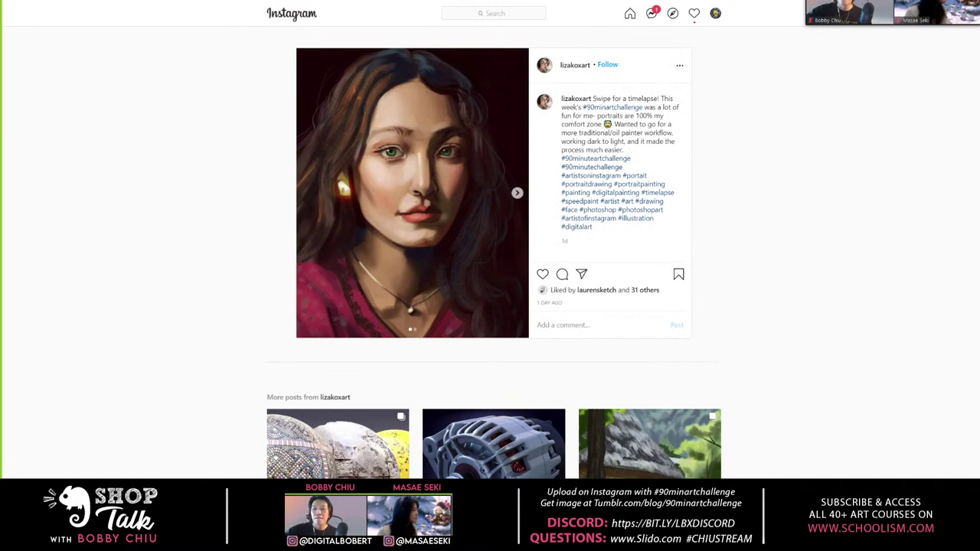
pyautogui.hotkey('alt', 'Left')
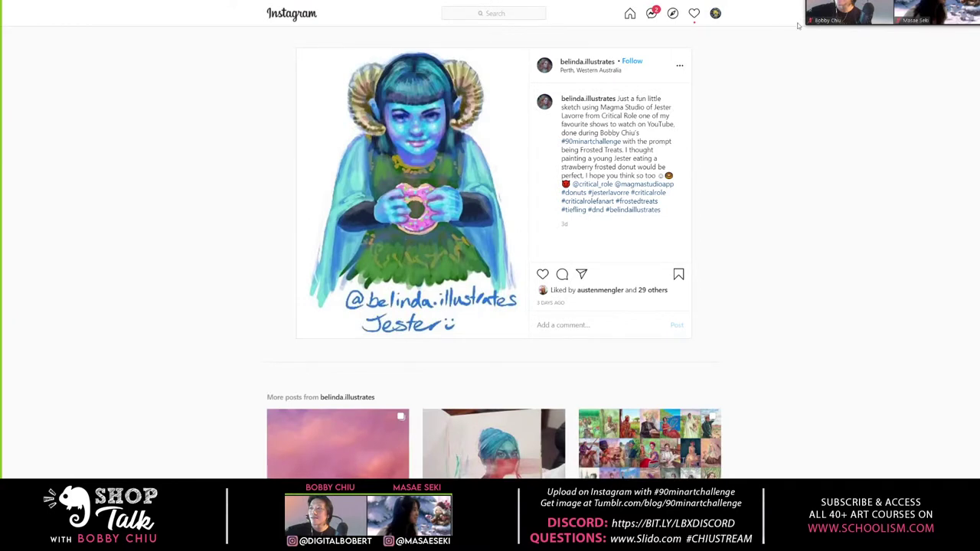
pyautogui.moveTo(829, 34)
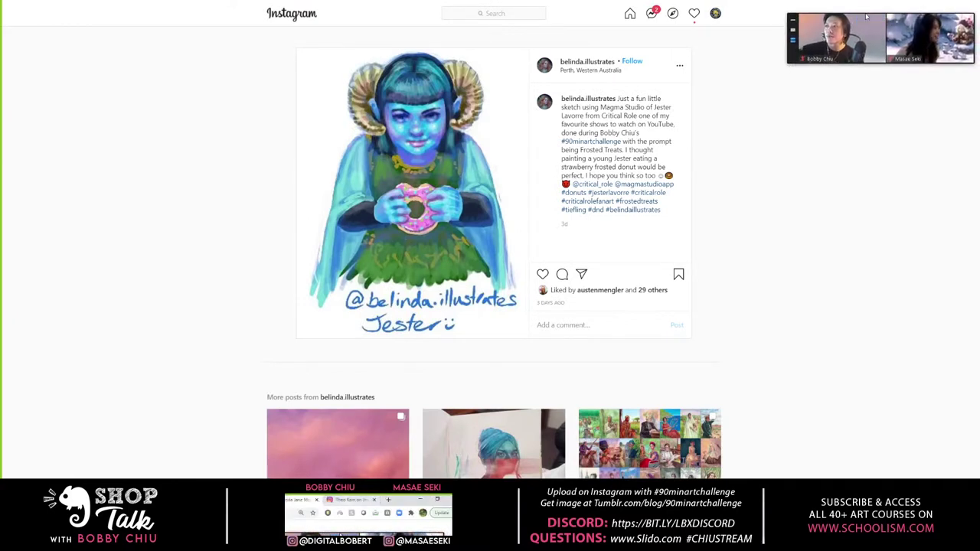
pyautogui.moveTo(795, 65)
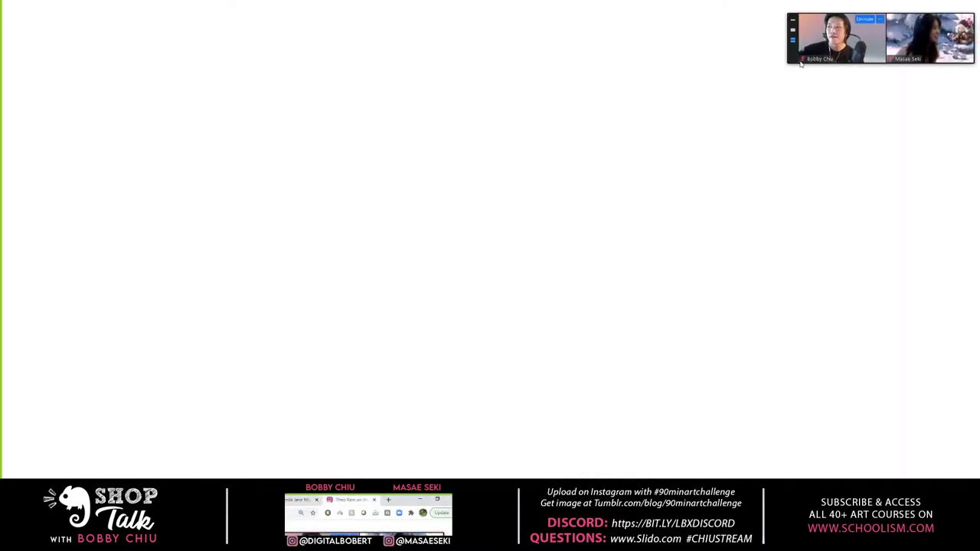
pyautogui.moveTo(794, 63); pyautogui.dragTo(799, 17)
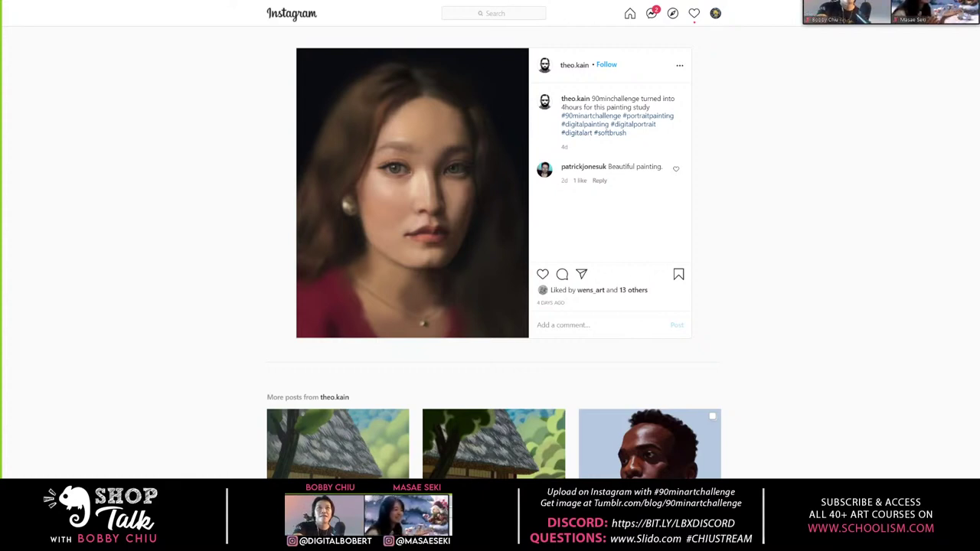
# Switch back to Photoshop and sample the bluish skin tones on the dark-haired man's forehead and cheek in the finished painting
pyautogui.hotkey('alt', 'Tab')
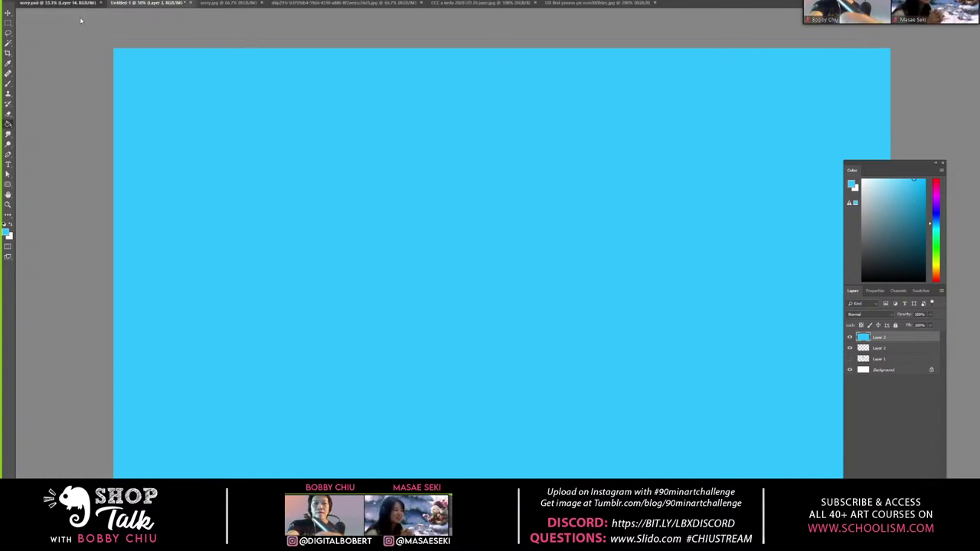
pyautogui.click(57, 3)
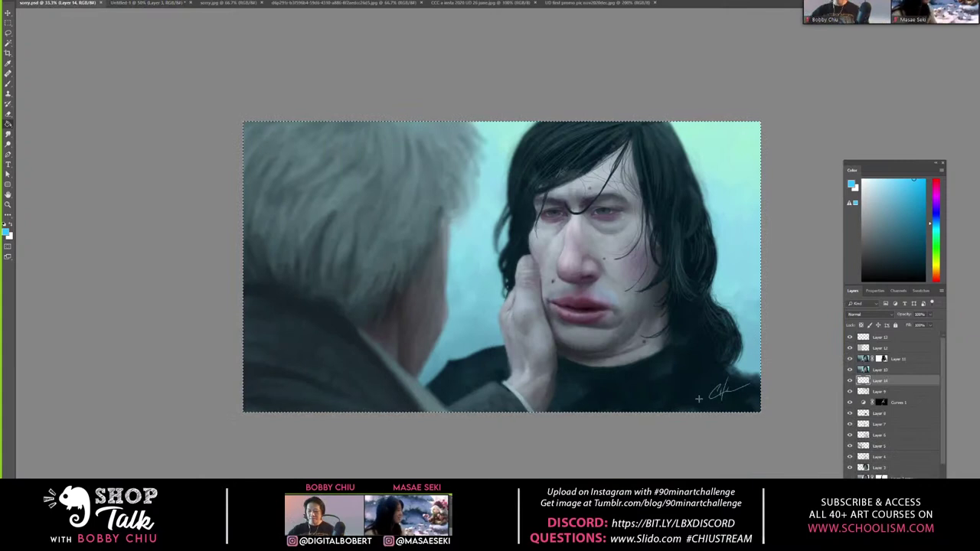
pyautogui.hotkey('ctrl', '+')
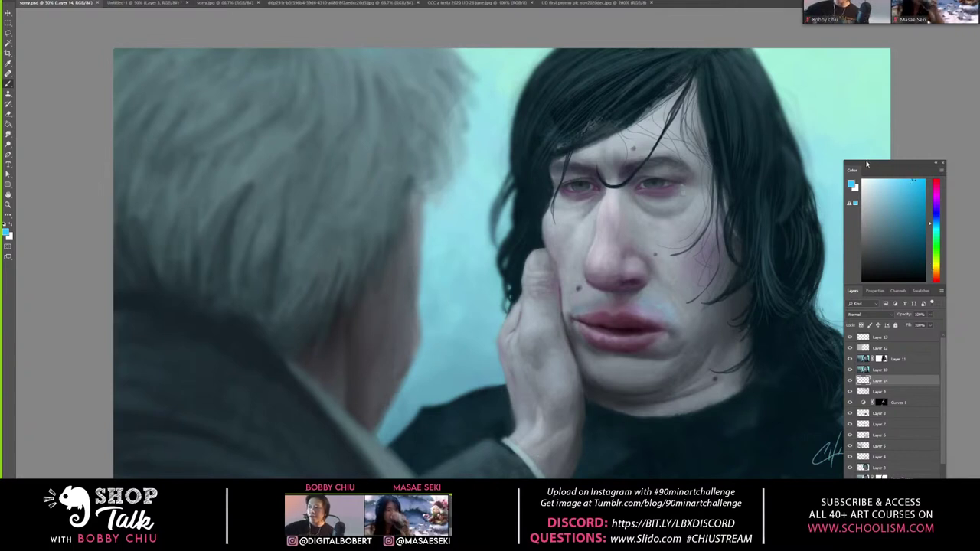
pyautogui.keyDown('alt'); pyautogui.click(687, 216); pyautogui.keyUp('alt')
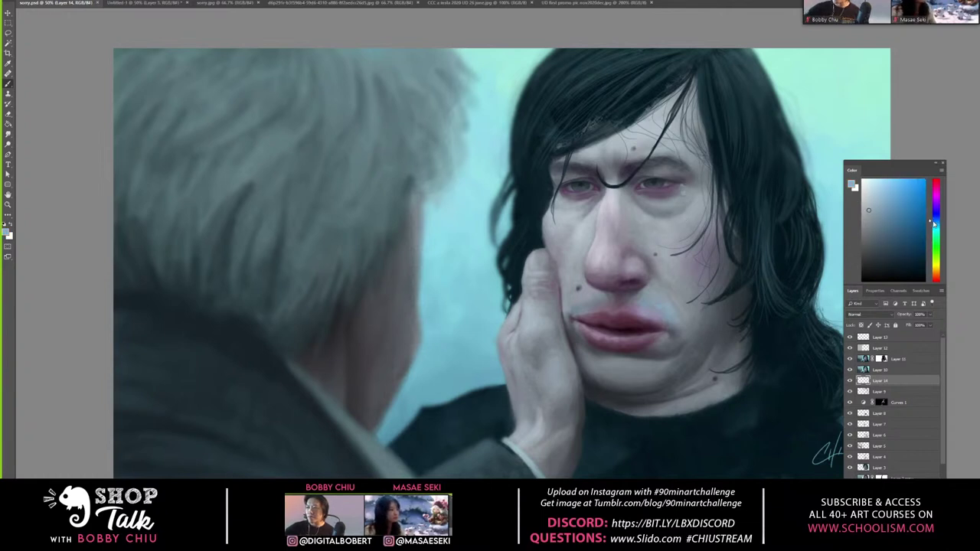
pyautogui.keyDown('alt'); pyautogui.click(662, 142); pyautogui.keyUp('alt')
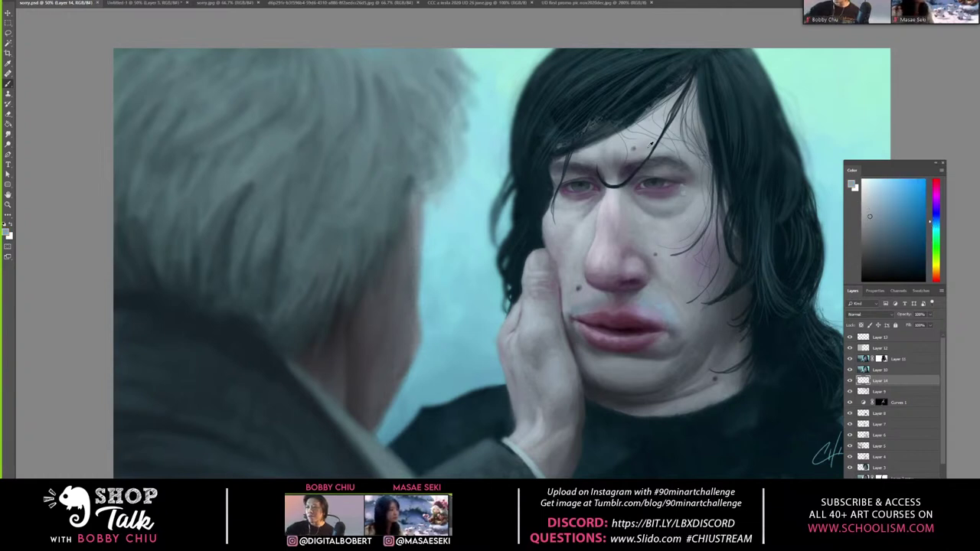
pyautogui.keyDown('alt'); pyautogui.click(653, 119); pyautogui.keyUp('alt')
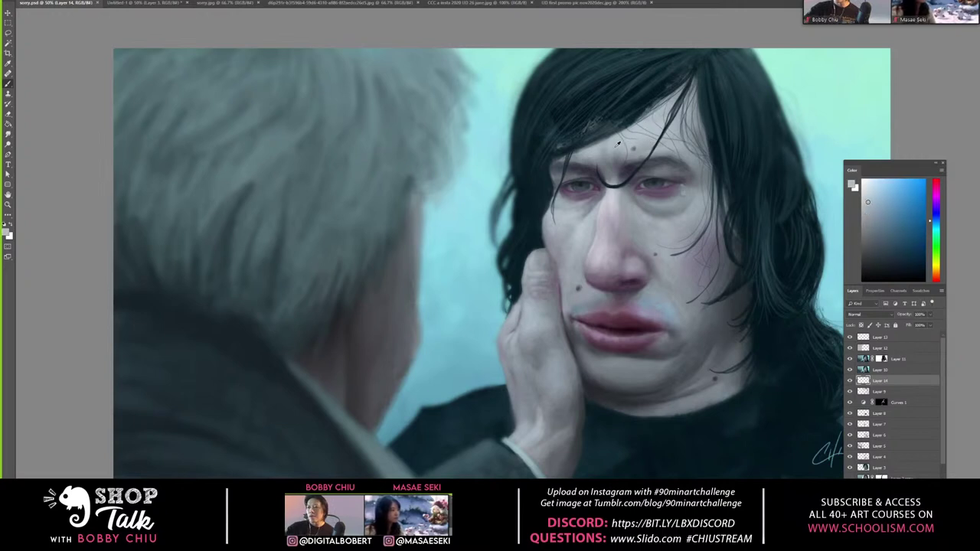
pyautogui.keyDown('alt'); pyautogui.click(582, 238); pyautogui.keyUp('alt')
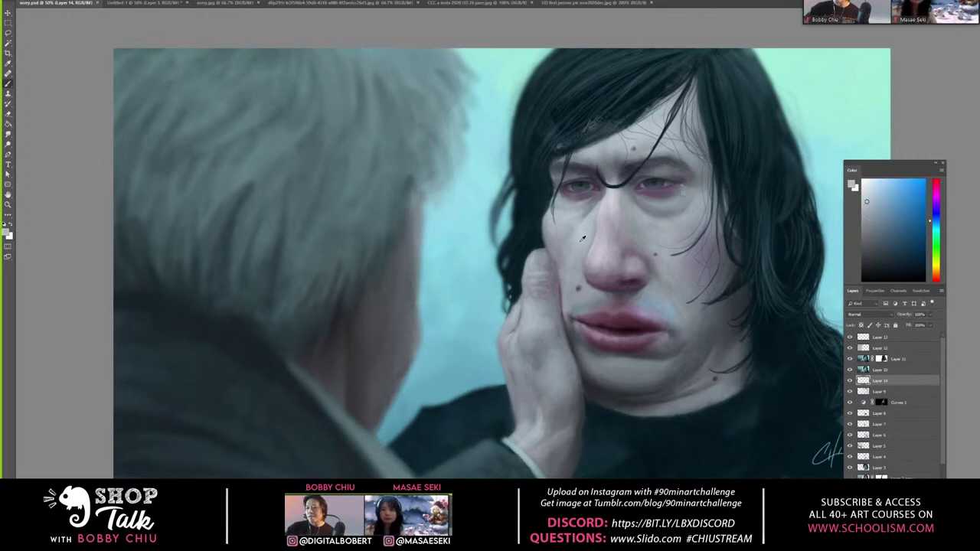
pyautogui.keyDown('alt'); pyautogui.click(575, 273); pyautogui.keyUp('alt')
pyautogui.keyDown('alt'); pyautogui.click(586, 283); pyautogui.keyUp('alt')
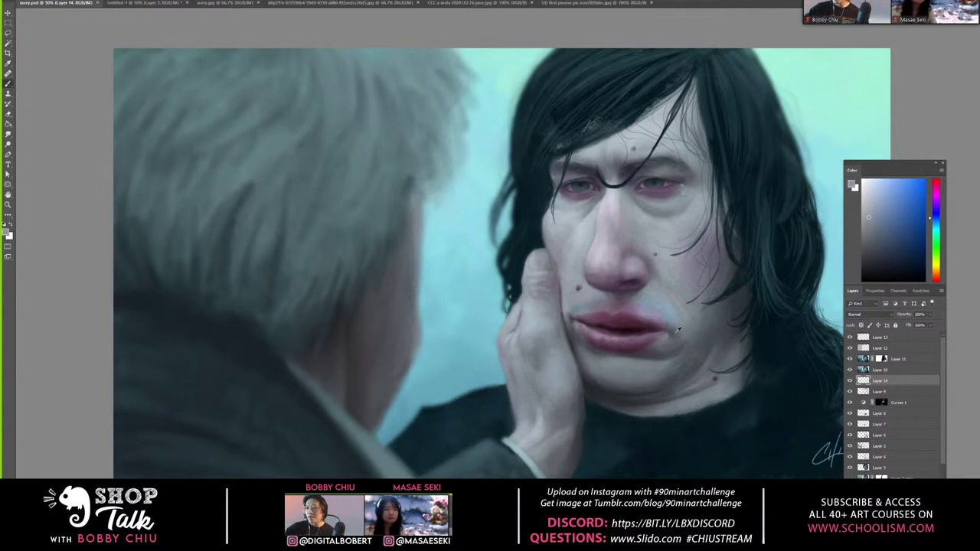
# Sample the colours of the dark-haired man's lips, nose, jaw and neck for comparison
pyautogui.keyDown('alt'); pyautogui.click(628, 315); pyautogui.keyUp('alt')
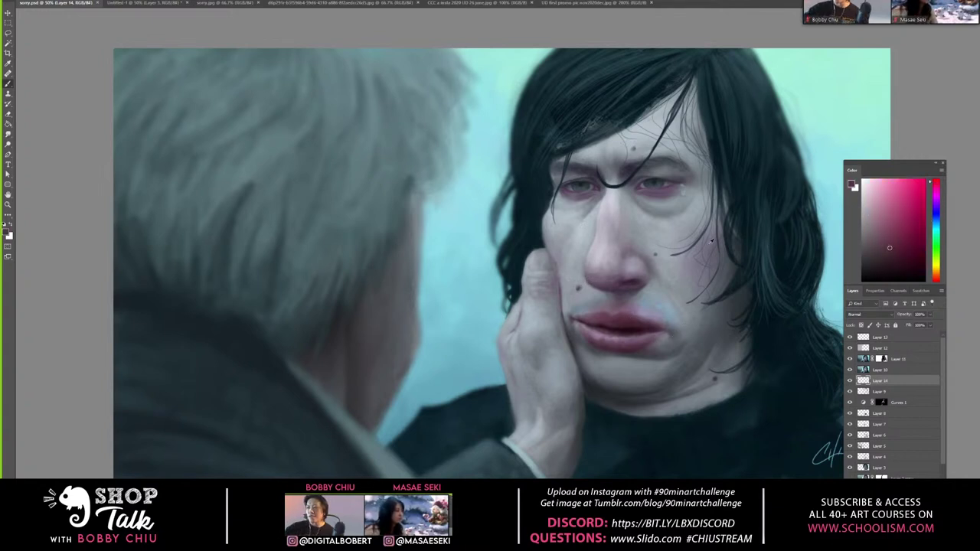
pyautogui.keyDown('alt'); pyautogui.click(623, 269); pyautogui.keyUp('alt')
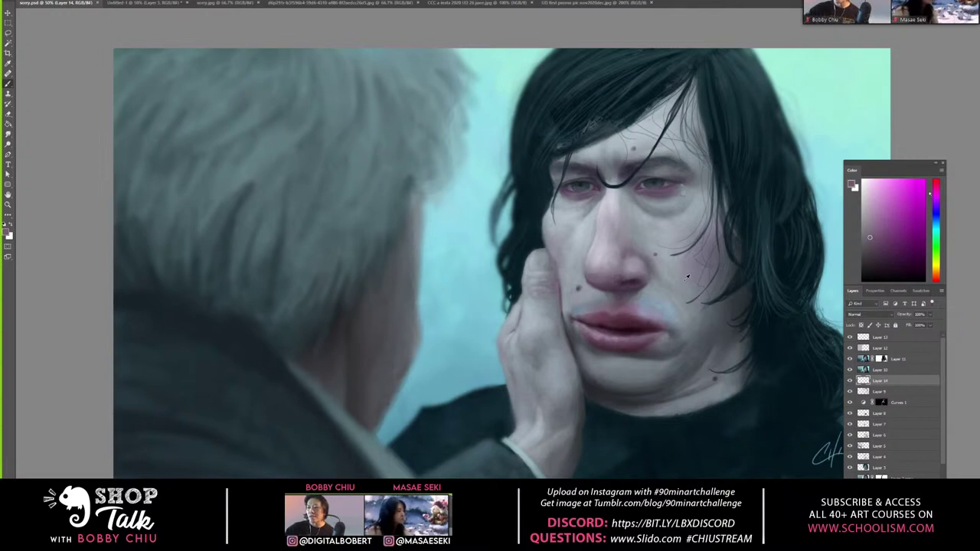
pyautogui.keyDown('alt'); pyautogui.click(698, 330); pyautogui.keyUp('alt')
pyautogui.keyDown('alt'); pyautogui.click(712, 345); pyautogui.keyUp('alt')
pyautogui.keyDown('alt'); pyautogui.click(730, 361); pyautogui.keyUp('alt')
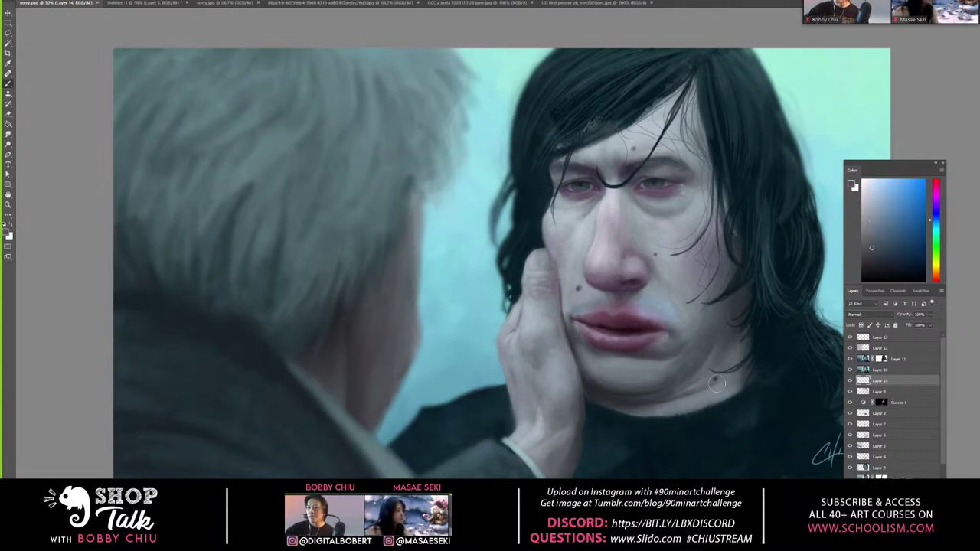
# In the Untitled-1 document, move the blue-filled layer directly above the Background, merge it down, and make Layer 2 active
pyautogui.click(148, 4)
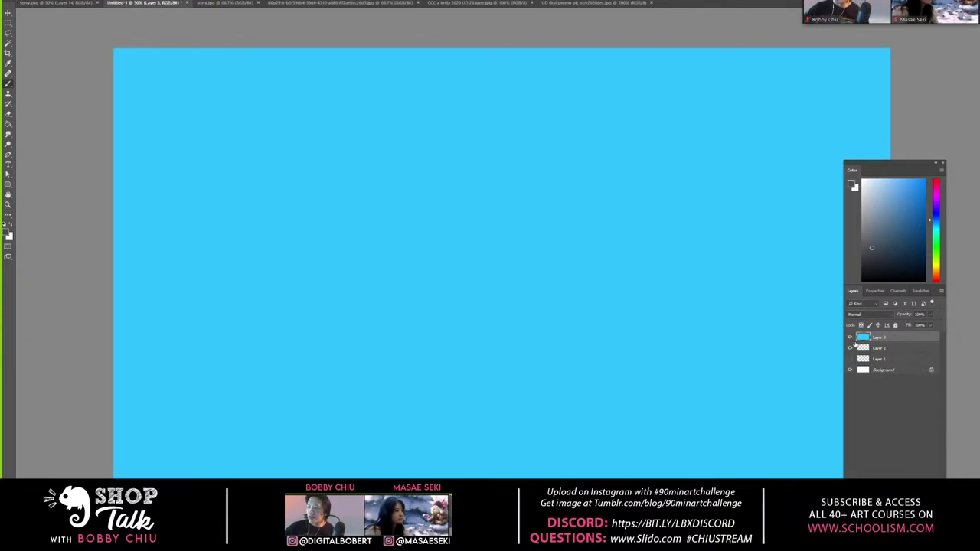
pyautogui.moveTo(893, 340); pyautogui.dragTo(869, 364)
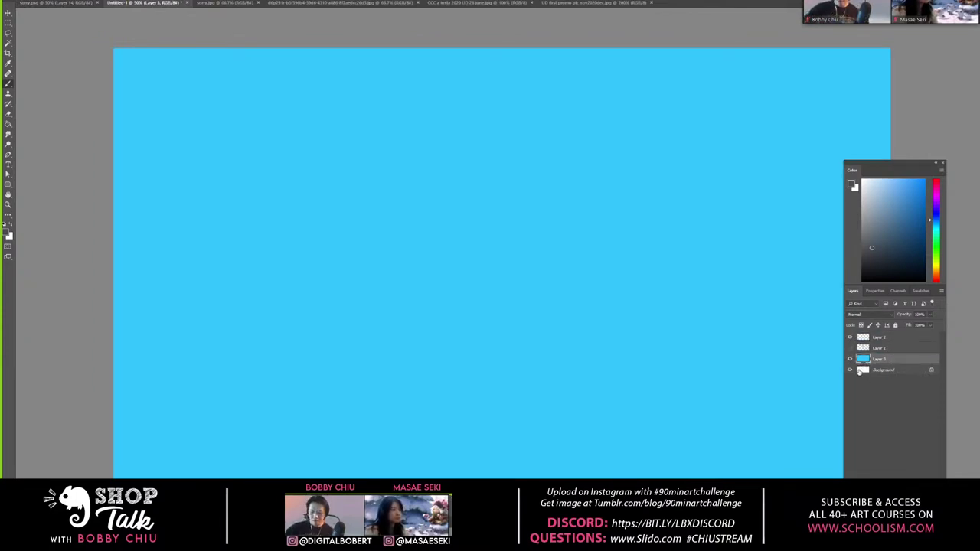
pyautogui.hotkey('ctrl', 'e')
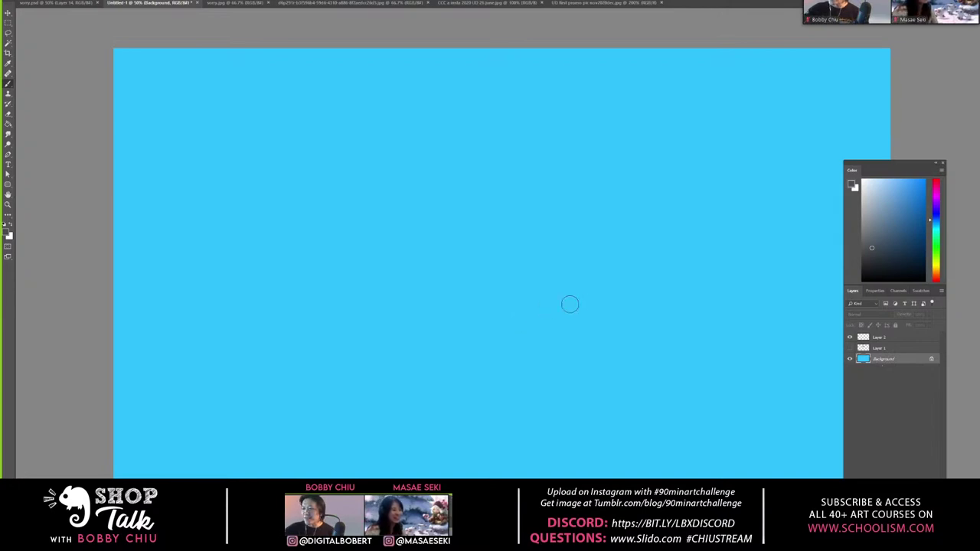
pyautogui.click(878, 338)
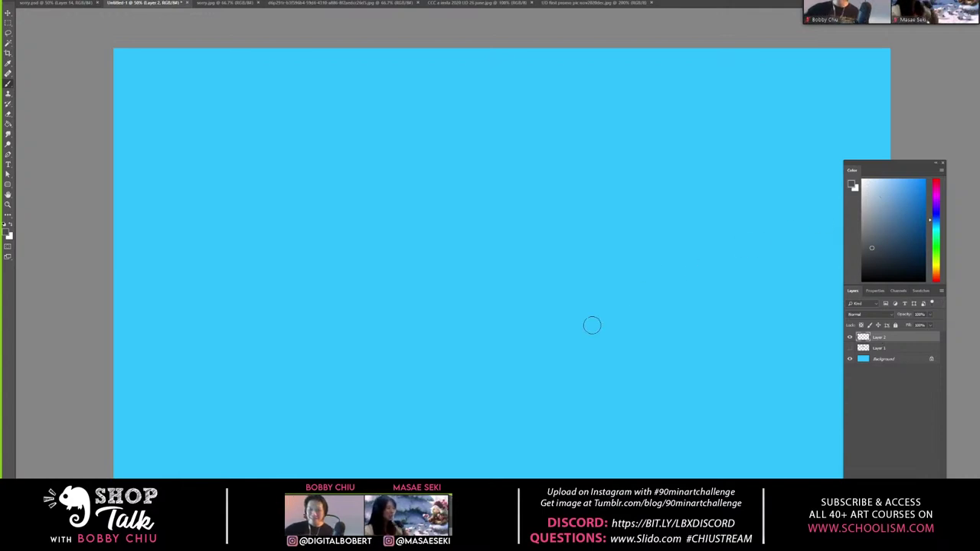
# Sample the canvas's sky blue, and move and enlarge the Color panel to get a bigger colour field
pyautogui.keyDown('alt'); pyautogui.click(698, 283); pyautogui.keyUp('alt')
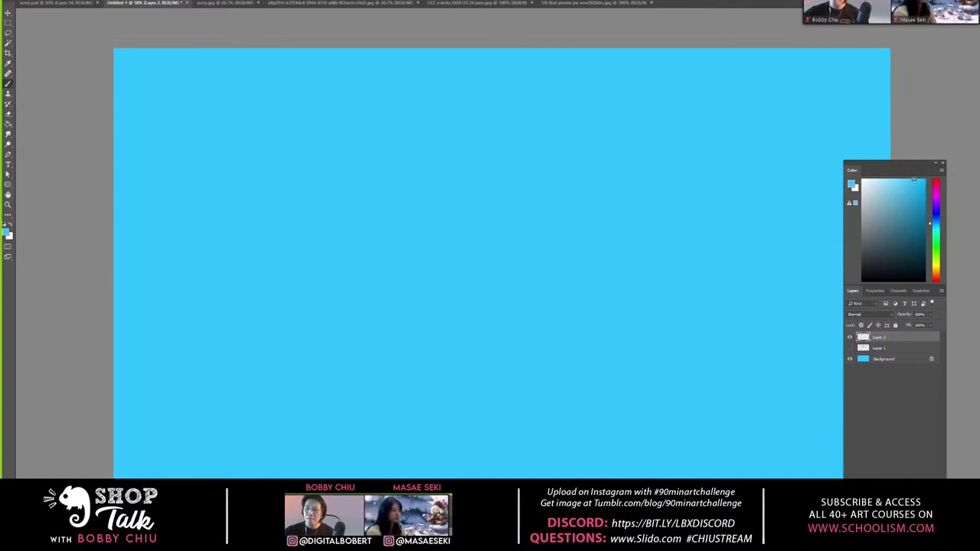
pyautogui.click(906, 201)
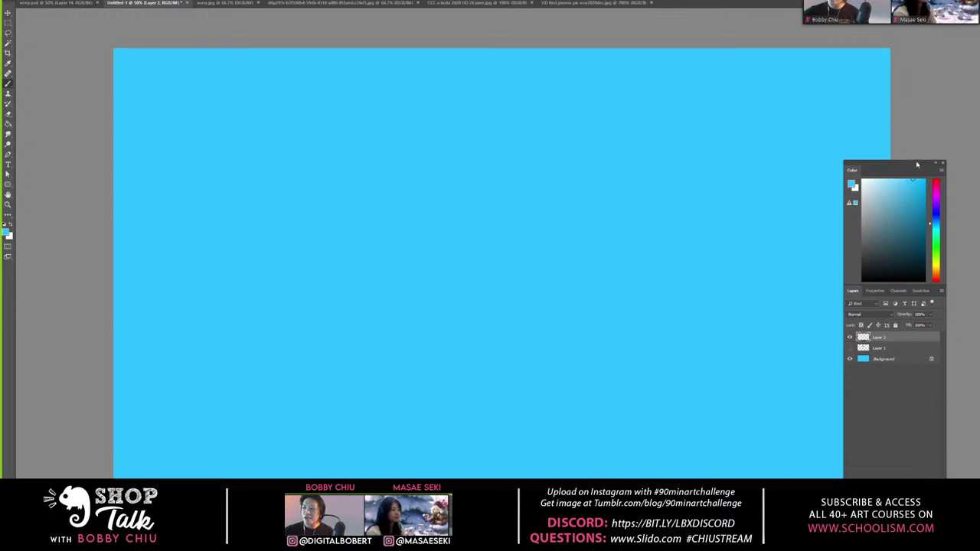
pyautogui.moveTo(917, 164); pyautogui.dragTo(742, 74)
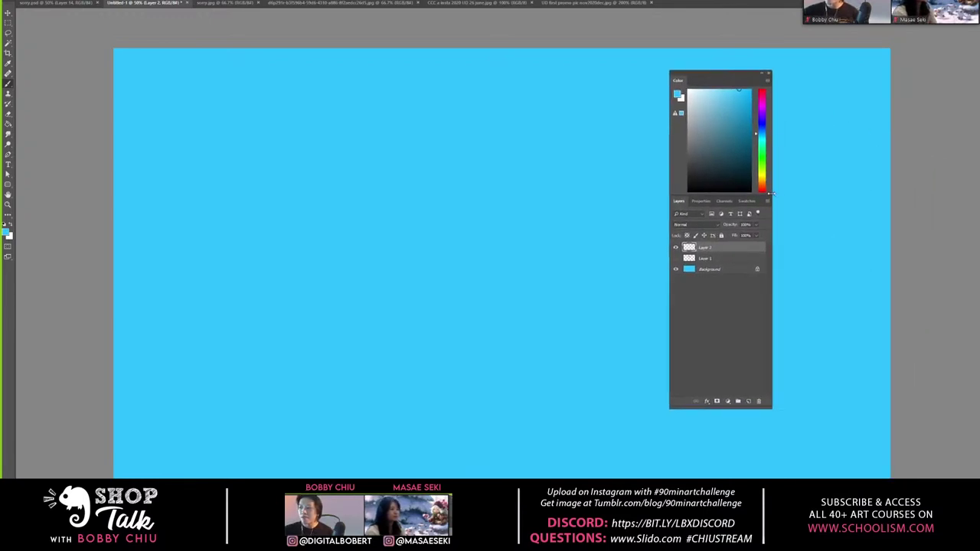
pyautogui.moveTo(770, 194); pyautogui.dragTo(883, 339)
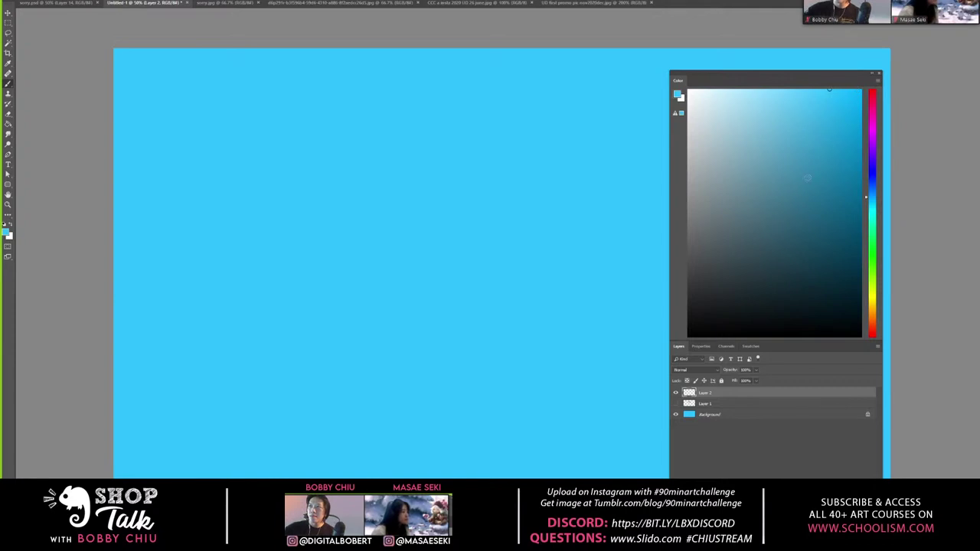
pyautogui.click(832, 88)
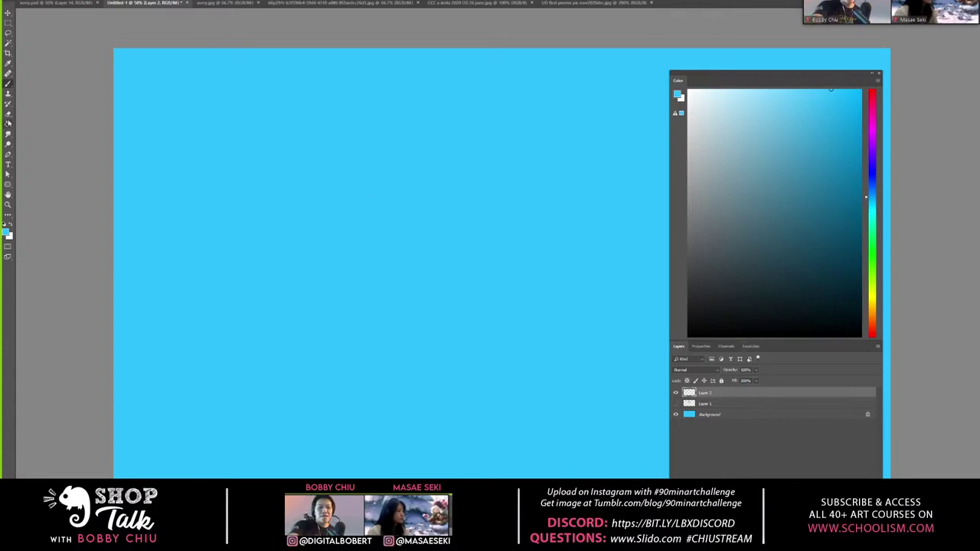
# Fill Layer 2 with a muted, mid-dark red
pyautogui.press('x')
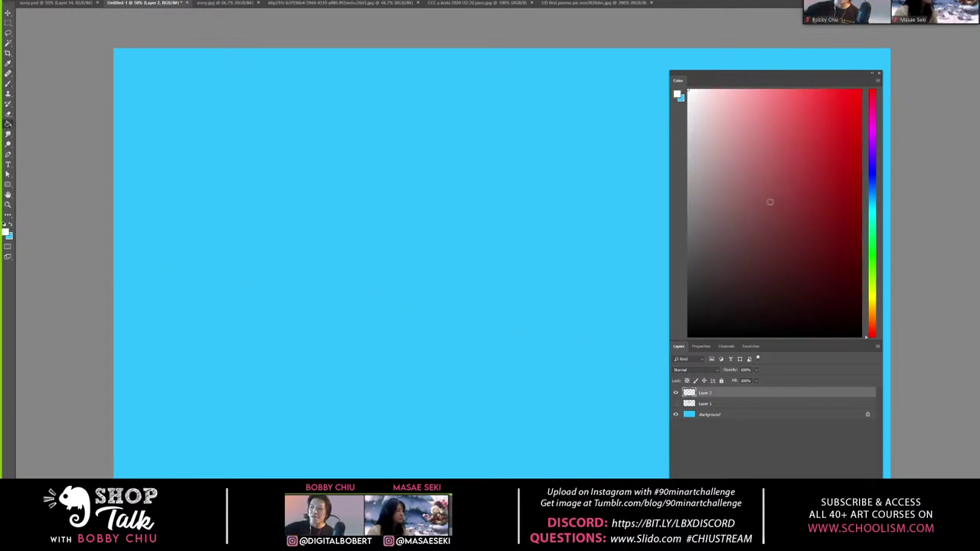
pyautogui.click(771, 201)
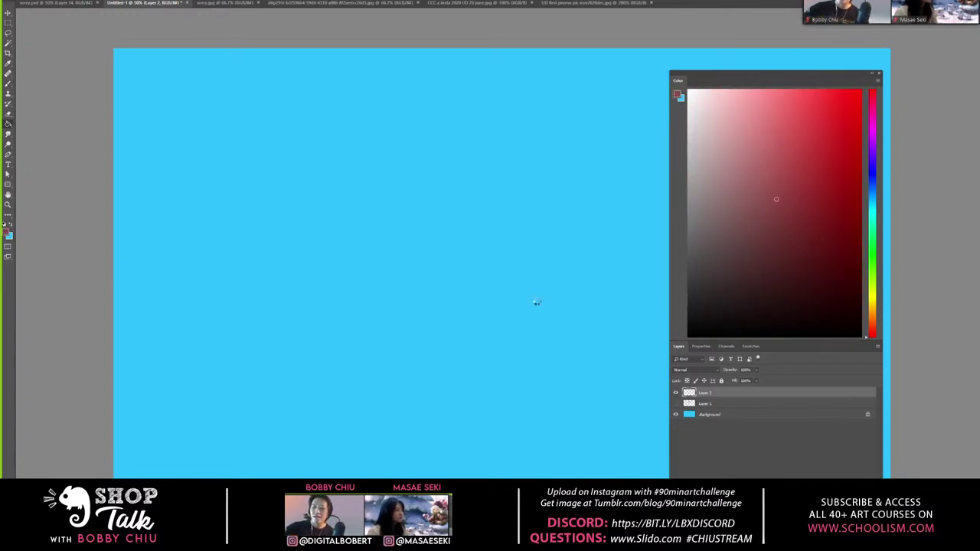
pyautogui.hotkey('alt', 'BackSpace')
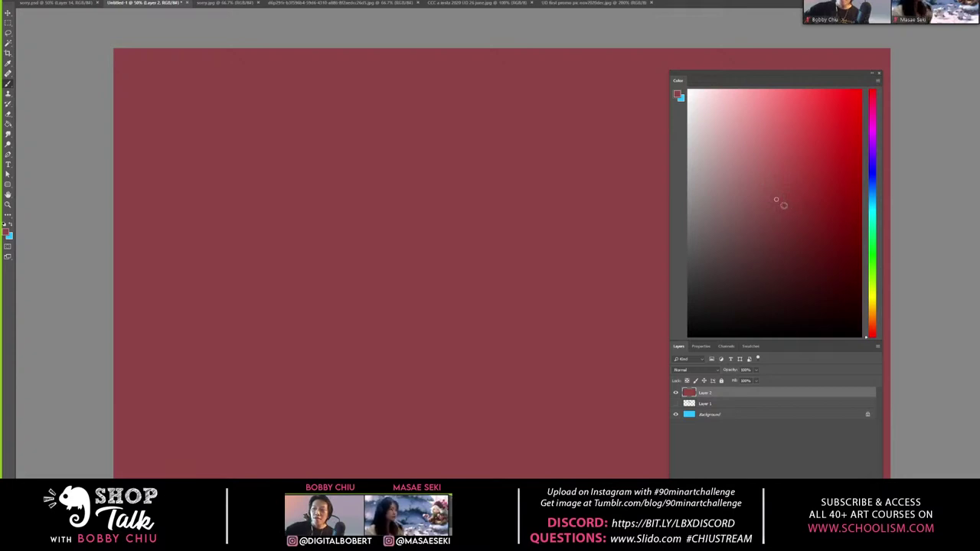
# Paint a short diagonal row of overlapping swatches near the centre of the red canvas, going from very dark to medium-dark saturated red
pyautogui.moveTo(779, 209); pyautogui.dragTo(808, 263)
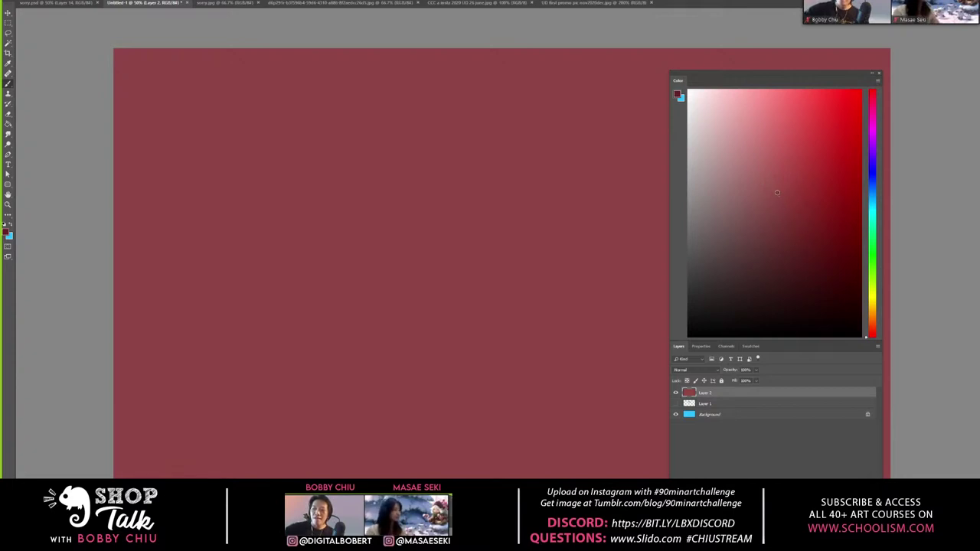
pyautogui.moveTo(777, 192)
pyautogui.mouseDown()
pyautogui.moveTo(735, 268)
pyautogui.moveTo(769, 203)
pyautogui.moveTo(816, 271)
pyautogui.mouseUp()
pyautogui.moveTo(440, 235)
pyautogui.mouseDown()
pyautogui.moveTo(433, 260)
pyautogui.moveTo(462, 249)
pyautogui.mouseUp()
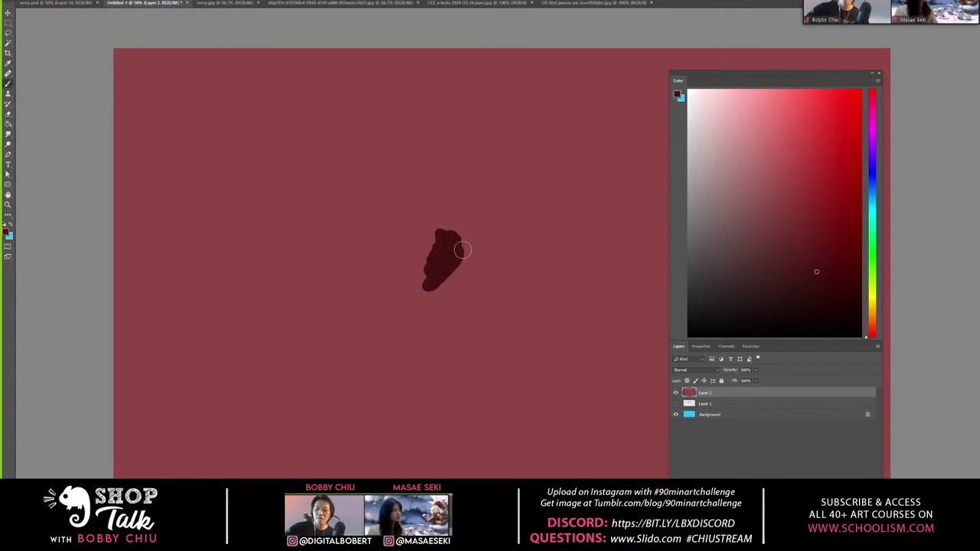
pyautogui.click(804, 247)
pyautogui.moveTo(443, 229)
pyautogui.mouseDown()
pyautogui.moveTo(436, 256)
pyautogui.moveTo(422, 258)
pyautogui.moveTo(422, 225)
pyautogui.moveTo(402, 239)
pyautogui.moveTo(398, 223)
pyautogui.moveTo(379, 230)
pyautogui.mouseUp()
pyautogui.click(796, 235)
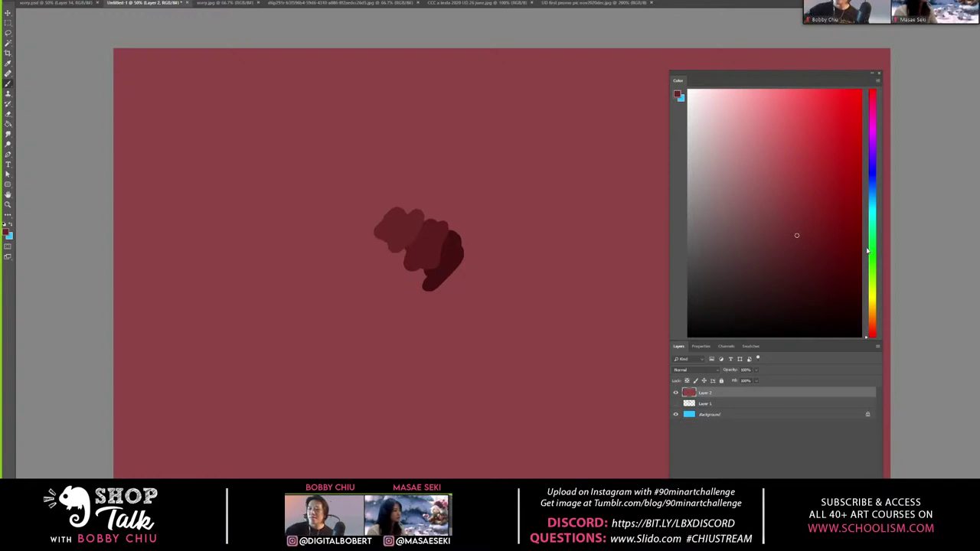
pyautogui.click(776, 199)
pyautogui.moveTo(387, 222); pyautogui.dragTo(368, 228)
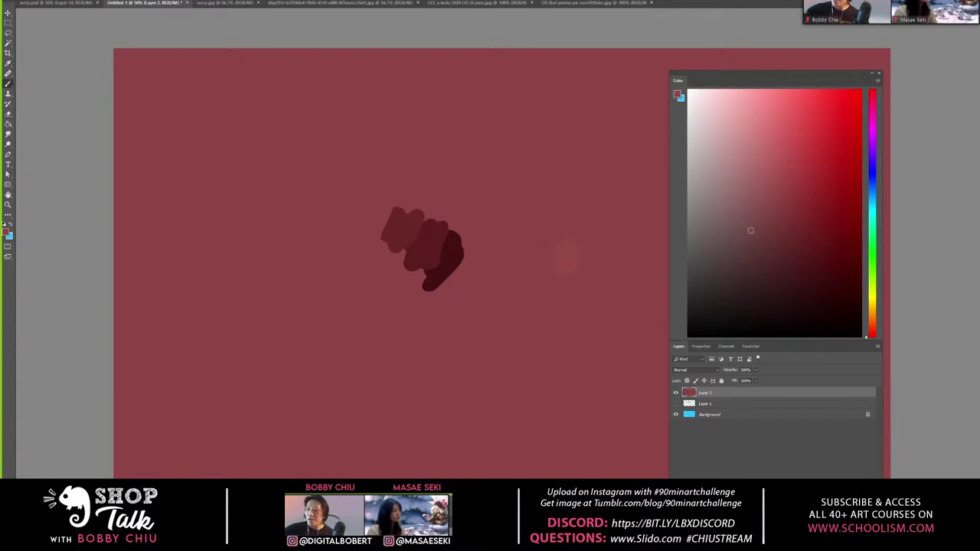
# Beside the dark red swatches, paint a second diagonal row descending from the base red into dark, desaturated greys
pyautogui.keyDown('alt'); pyautogui.click(555, 277); pyautogui.keyUp('alt')
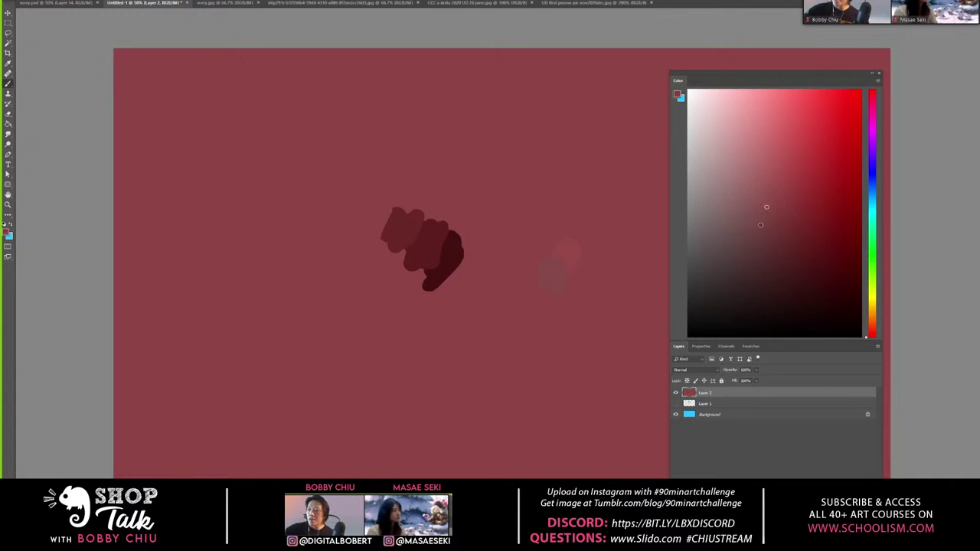
pyautogui.moveTo(538, 285)
pyautogui.mouseDown()
pyautogui.moveTo(744, 256)
pyautogui.moveTo(735, 270)
pyautogui.moveTo(507, 343)
pyautogui.mouseUp()
pyautogui.click(738, 267)
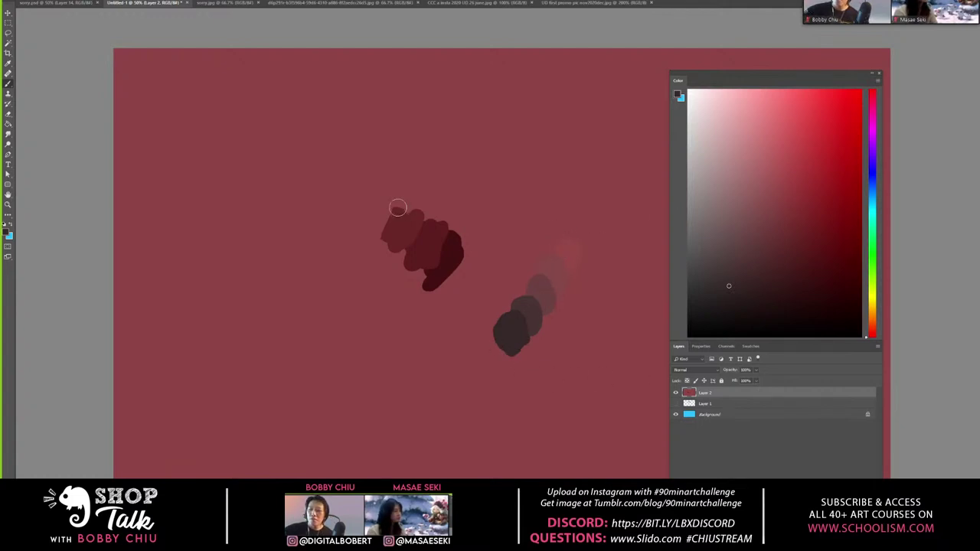
# Extend the upper end of the dark red swatch row with greyish pink and lighter pink swatches
pyautogui.moveTo(391, 210)
pyautogui.mouseDown()
pyautogui.moveTo(412, 219)
pyautogui.moveTo(391, 219)
pyautogui.moveTo(403, 212)
pyautogui.mouseUp()
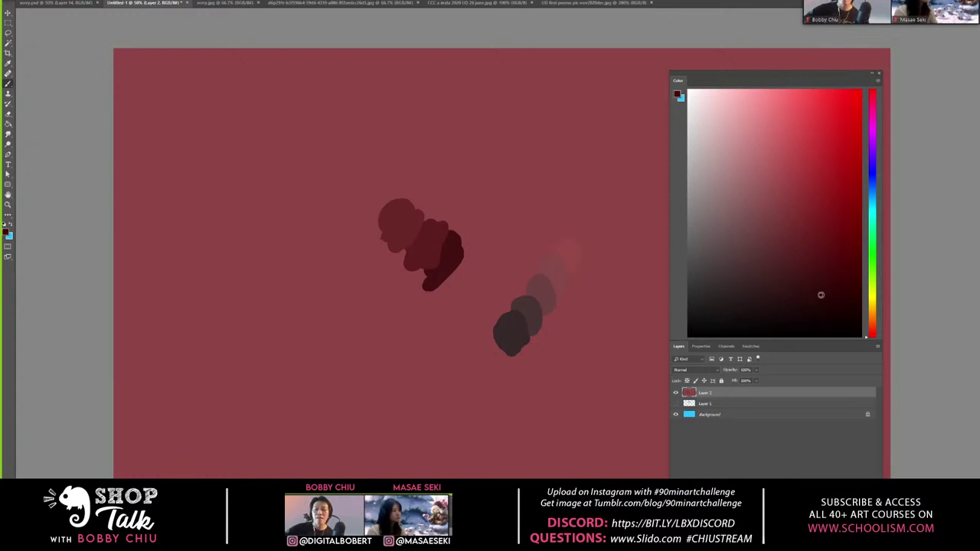
pyautogui.moveTo(820, 294); pyautogui.dragTo(725, 134)
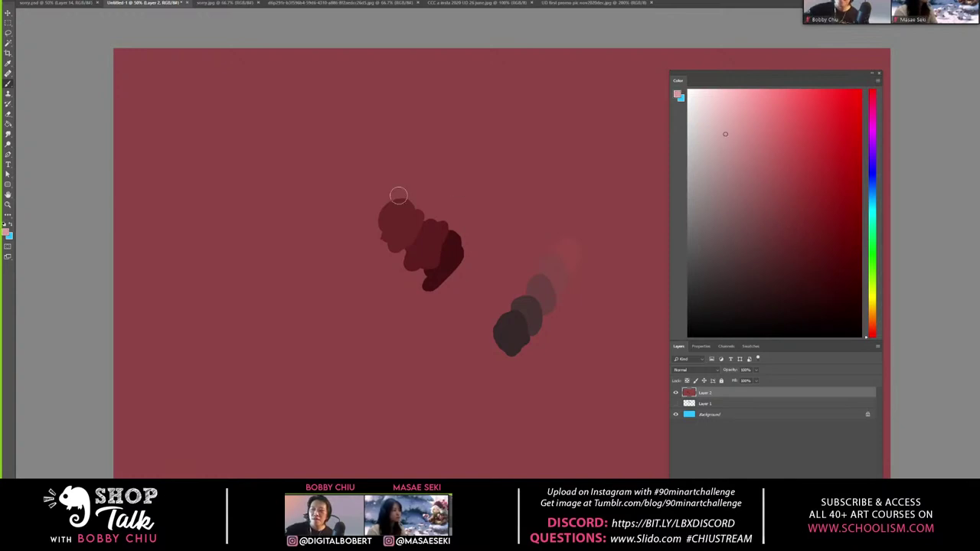
pyautogui.moveTo(390, 207)
pyautogui.mouseDown()
pyautogui.moveTo(366, 192)
pyautogui.moveTo(385, 169)
pyautogui.mouseUp()
pyautogui.click(734, 158)
# Extend the grey swatch row upward with increasingly bright and saturated reds, ending in vivid red
pyautogui.click(777, 190)
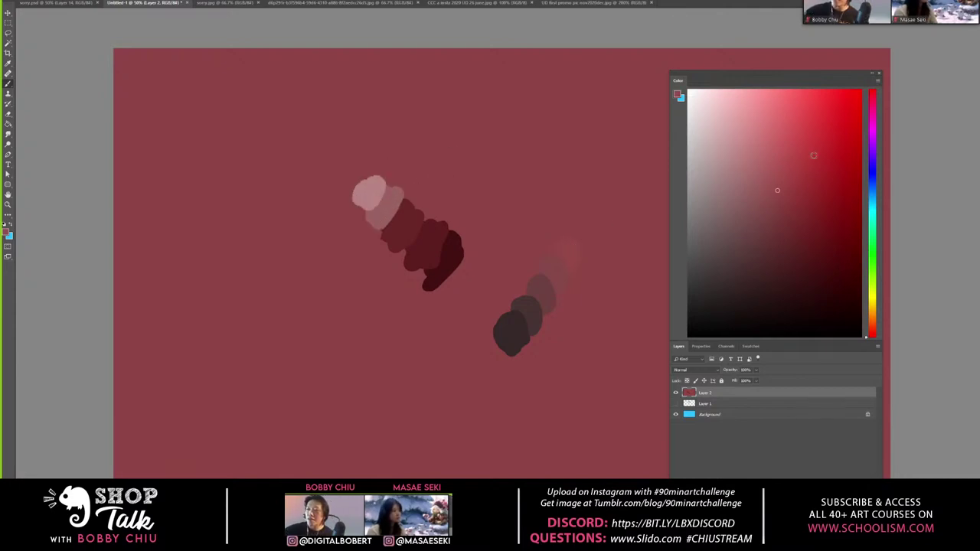
pyautogui.moveTo(573, 231)
pyautogui.mouseDown()
pyautogui.moveTo(802, 144)
pyautogui.moveTo(588, 217)
pyautogui.moveTo(582, 205)
pyautogui.moveTo(594, 199)
pyautogui.moveTo(622, 144)
pyautogui.mouseUp()
pyautogui.click(801, 151)
pyautogui.click(819, 110)
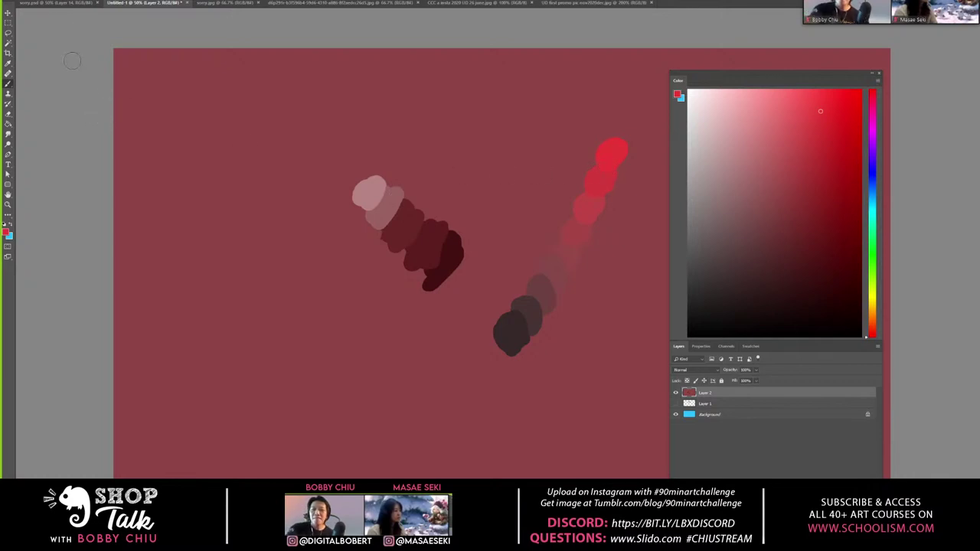
# Compare the swatches with the finished painting and the source photo, and circle the grey-to-vivid-red row with a vivid red outline
pyautogui.click(66, 4)
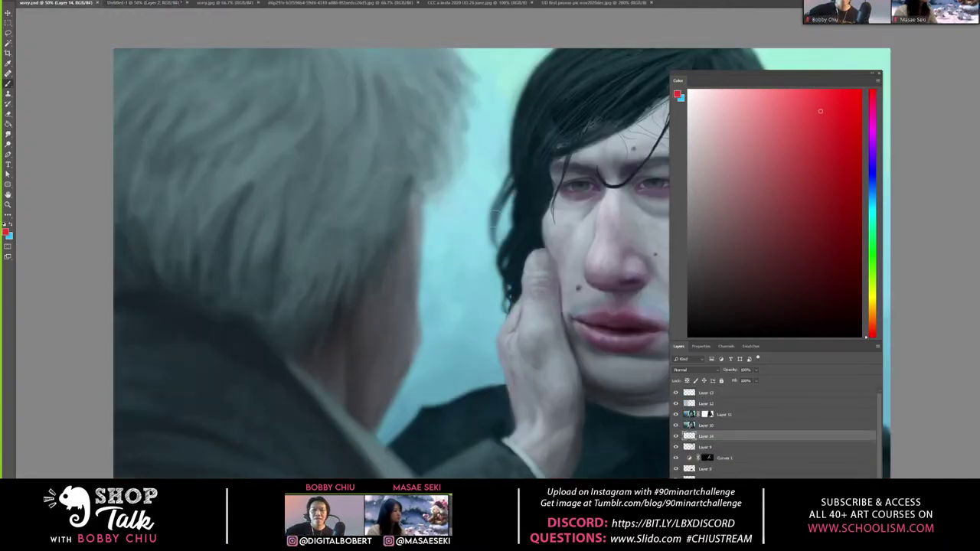
pyautogui.click(145, 3)
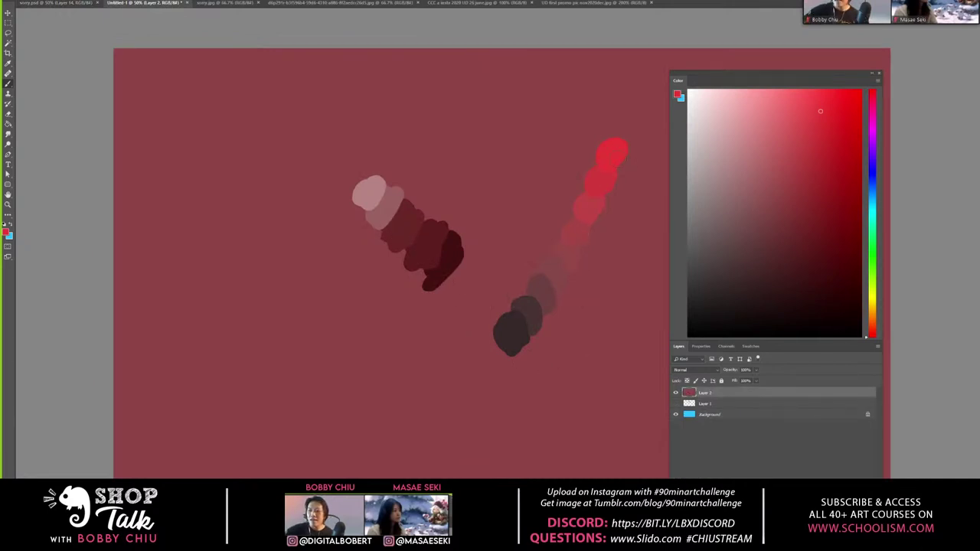
pyautogui.moveTo(628, 119)
pyautogui.mouseDown()
pyautogui.moveTo(474, 392)
pyautogui.moveTo(604, 292)
pyautogui.moveTo(668, 121)
pyautogui.mouseUp()
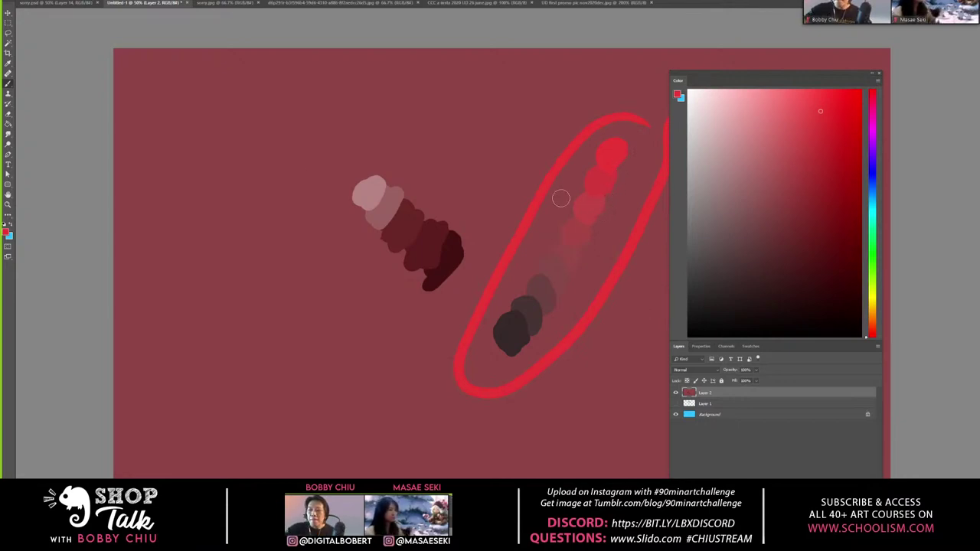
pyautogui.hotkey('ctrl', 'Tab')
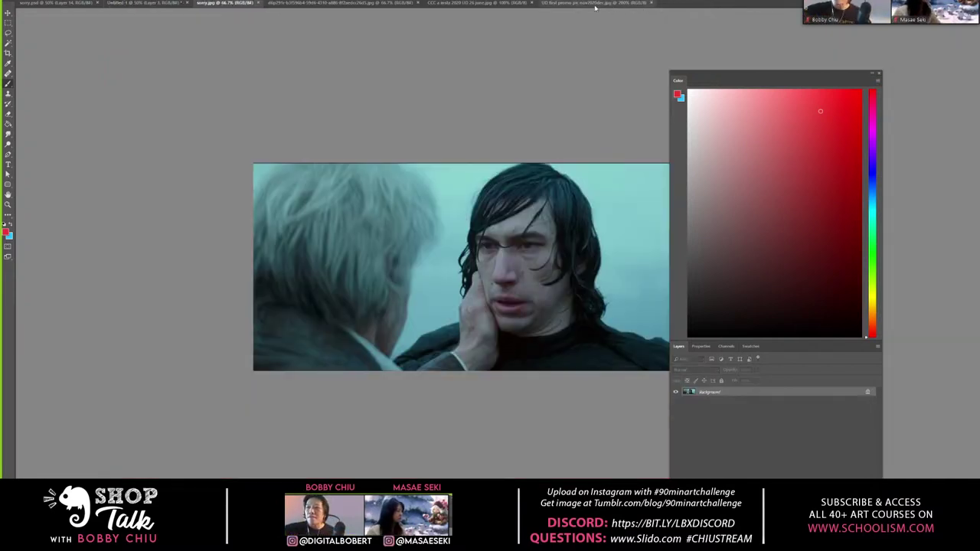
pyautogui.click(145, 3)
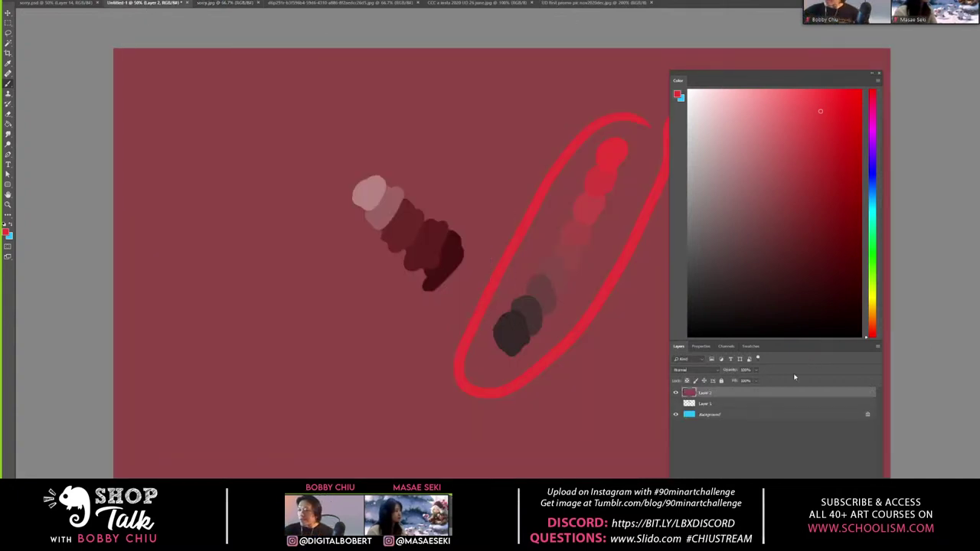
# Hide the red Layer 2, add a new empty layer above it, and move the Color and Layers panels clear of the blue canvas
pyautogui.click(675, 392)
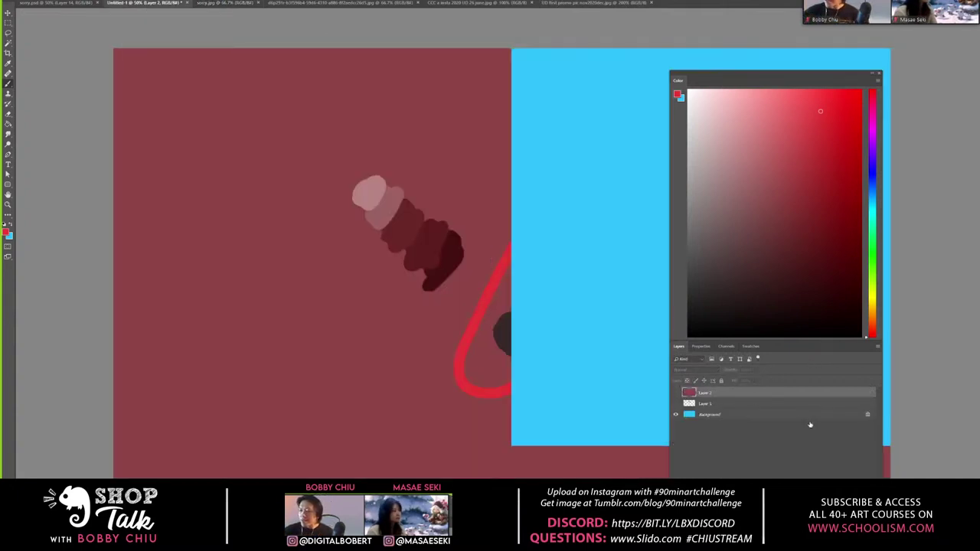
pyautogui.moveTo(807, 77); pyautogui.dragTo(780, 28)
pyautogui.hotkey('ctrl', 'shift', 'alt', 'n')
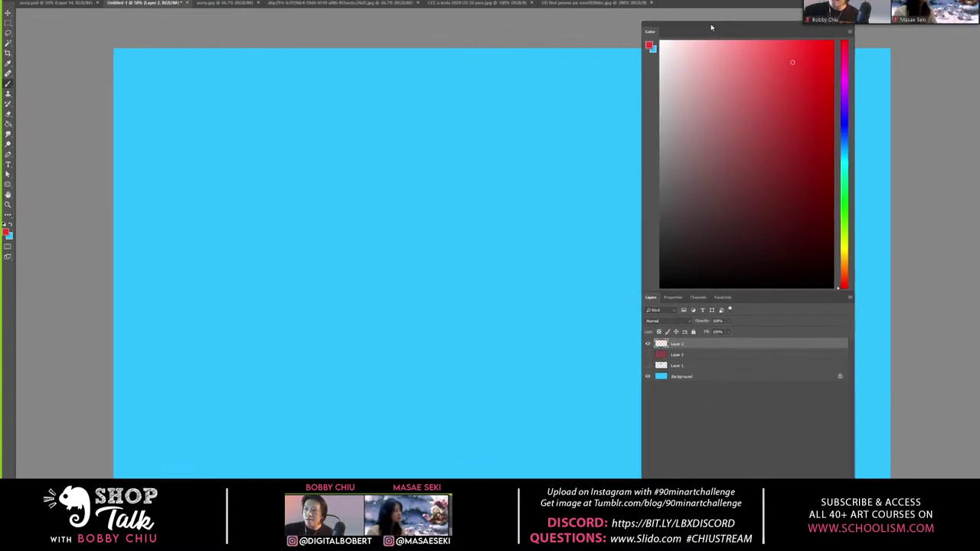
pyautogui.moveTo(710, 26); pyautogui.dragTo(831, 39)
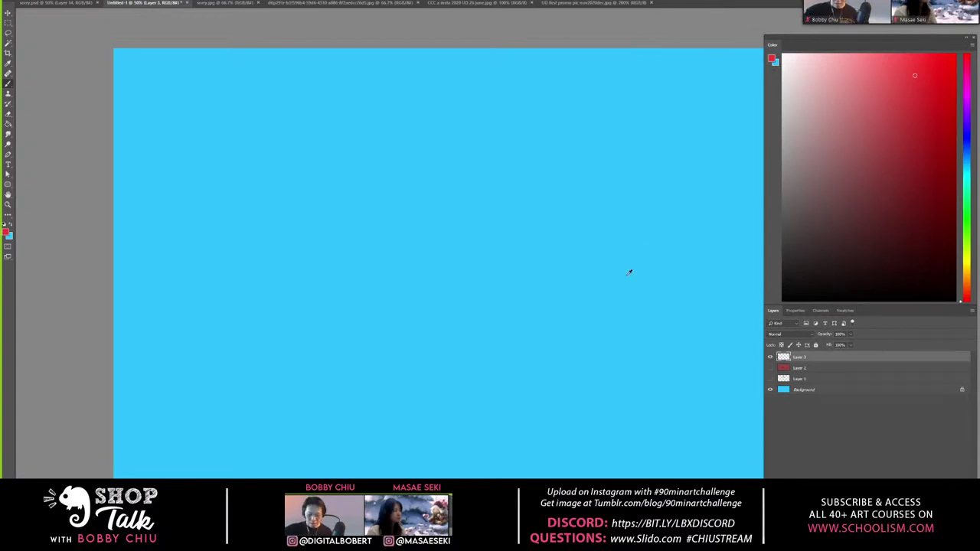
# Sample the sky blue, shift it to a light, nearly neutral grey, and paint a small head-shaped oval at the canvas centre
pyautogui.keyDown('alt'); pyautogui.click(727, 222); pyautogui.keyUp('alt')
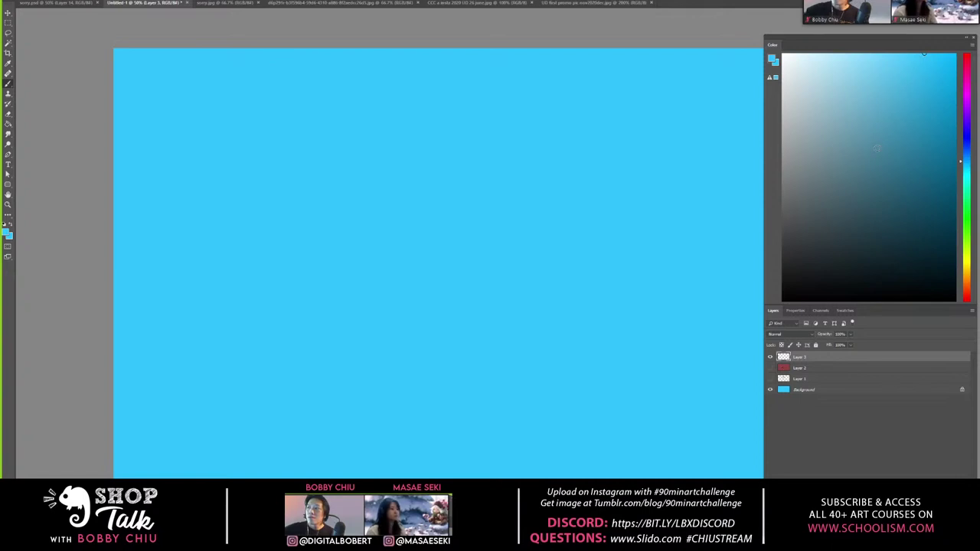
pyautogui.click(870, 153)
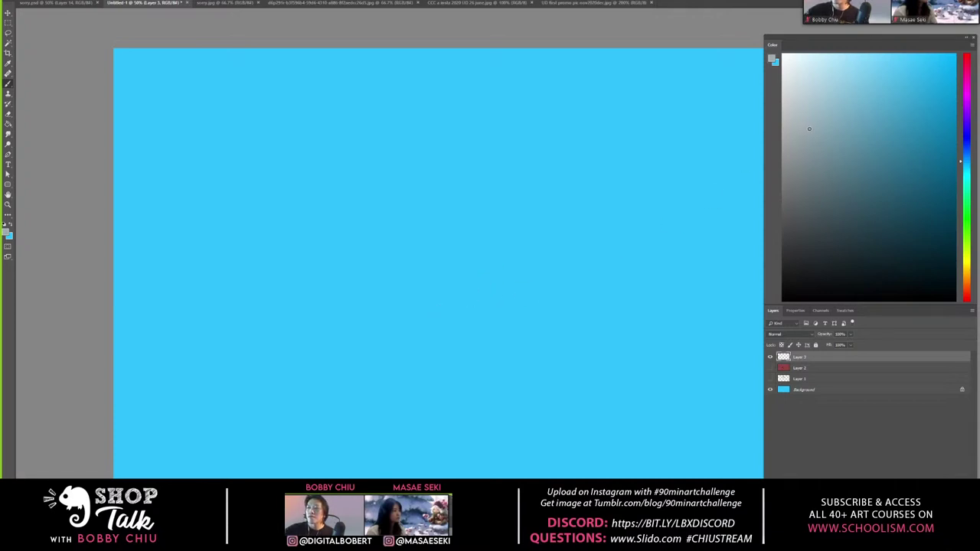
pyautogui.moveTo(460, 237)
pyautogui.mouseDown()
pyautogui.moveTo(497, 242)
pyautogui.moveTo(483, 214)
pyautogui.moveTo(489, 251)
pyautogui.moveTo(494, 229)
pyautogui.moveTo(464, 215)
pyautogui.moveTo(460, 276)
pyautogui.moveTo(462, 217)
pyautogui.moveTo(456, 265)
pyautogui.moveTo(483, 272)
pyautogui.moveTo(496, 220)
pyautogui.moveTo(472, 265)
pyautogui.mouseUp()
# Shade the lower right side and chin of the grey oval with a larger brush in a darker neutral grey
pyautogui.press(']')
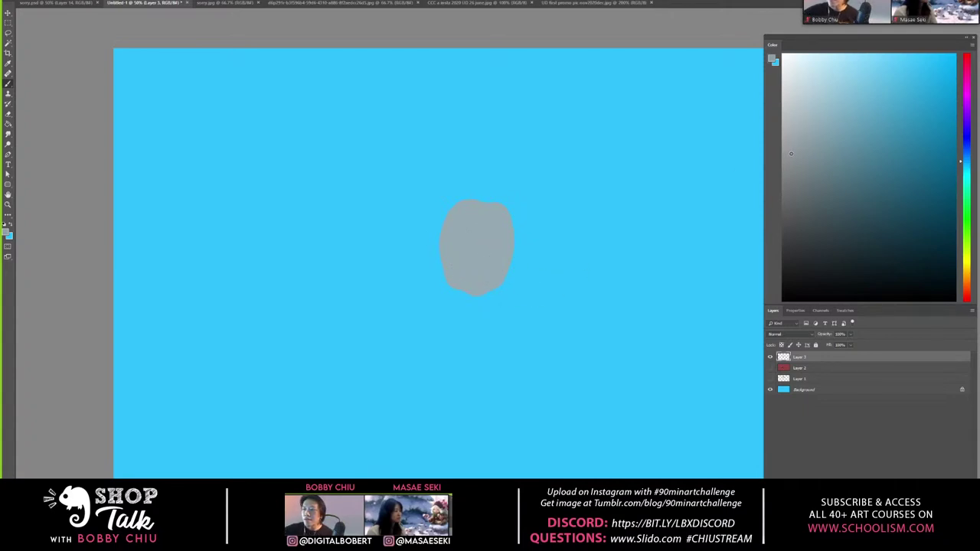
pyautogui.moveTo(511, 234)
pyautogui.mouseDown()
pyautogui.moveTo(487, 273)
pyautogui.moveTo(472, 281)
pyautogui.moveTo(489, 242)
pyautogui.moveTo(486, 269)
pyautogui.moveTo(505, 246)
pyautogui.moveTo(477, 286)
pyautogui.moveTo(503, 257)
pyautogui.moveTo(473, 284)
pyautogui.moveTo(506, 248)
pyautogui.moveTo(489, 286)
pyautogui.moveTo(509, 237)
pyautogui.moveTo(487, 285)
pyautogui.moveTo(478, 282)
pyautogui.moveTo(513, 258)
pyautogui.mouseUp()
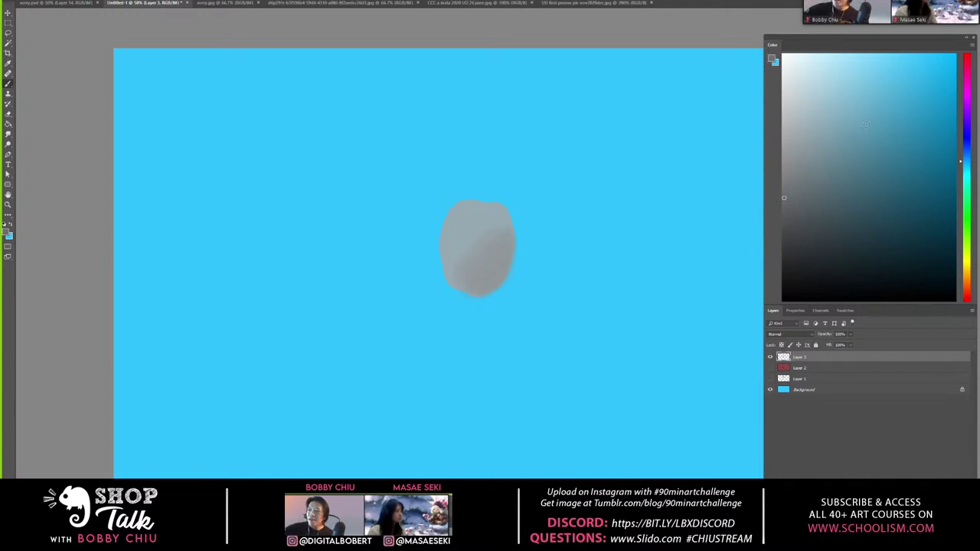
pyautogui.moveTo(521, 242)
pyautogui.mouseDown()
pyautogui.moveTo(495, 281)
pyautogui.moveTo(514, 236)
pyautogui.moveTo(480, 286)
pyautogui.moveTo(511, 250)
pyautogui.moveTo(491, 287)
pyautogui.moveTo(511, 250)
pyautogui.moveTo(507, 282)
pyautogui.mouseUp()
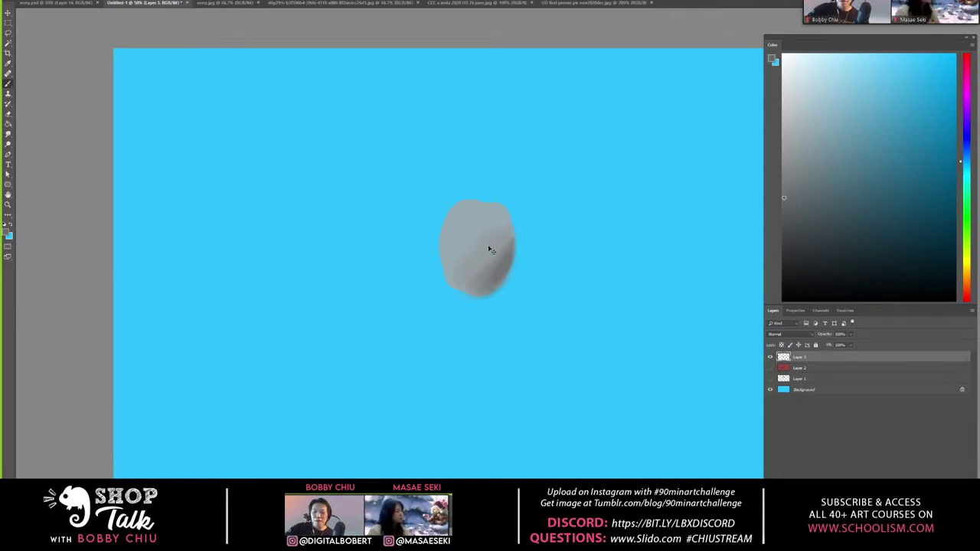
pyautogui.moveTo(490, 249)
pyautogui.mouseDown()
pyautogui.moveTo(471, 277)
pyautogui.moveTo(504, 265)
pyautogui.moveTo(498, 278)
pyautogui.moveTo(473, 292)
pyautogui.moveTo(492, 275)
pyautogui.mouseUp()
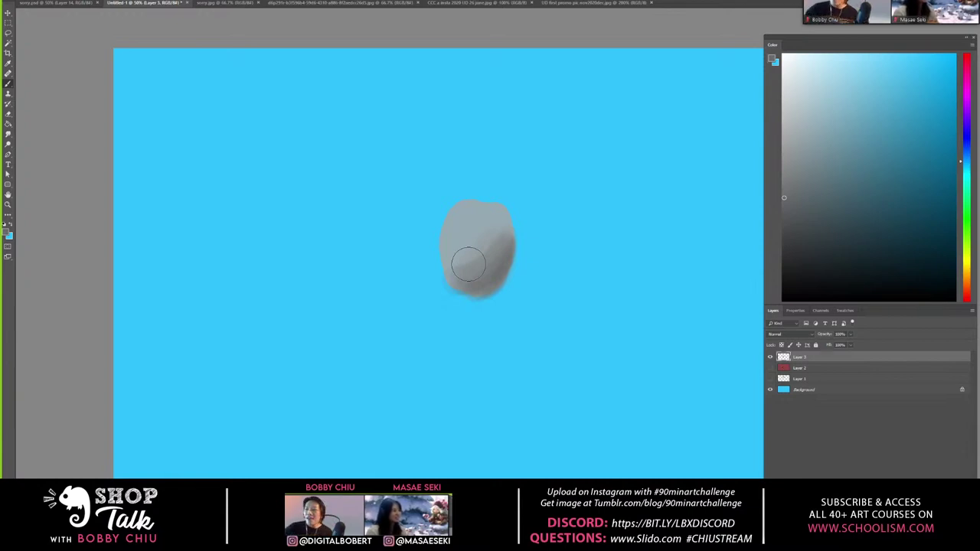
# Shift the hue to purple and paint two eyes, a nose and a mouth on the grey head in muted purple
pyautogui.moveTo(967, 111); pyautogui.dragTo(968, 96)
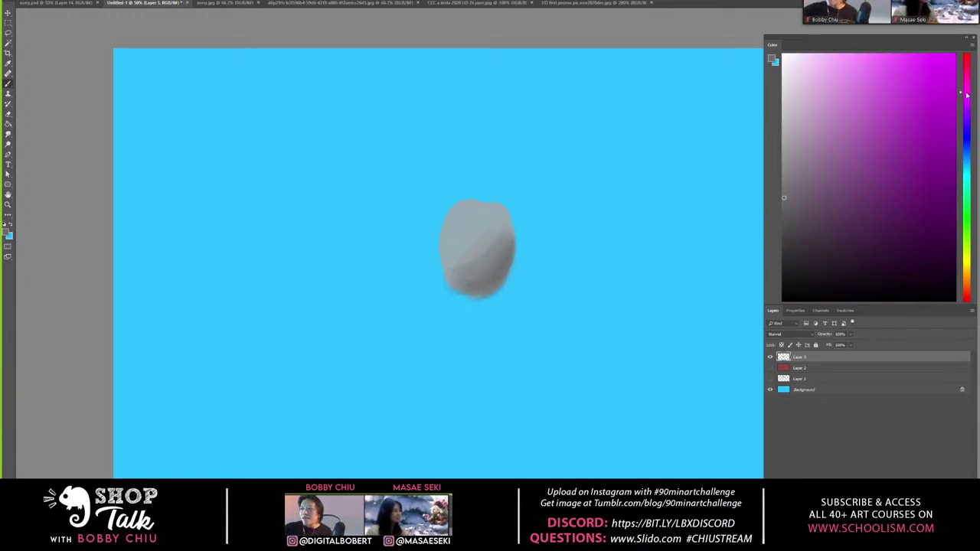
pyautogui.moveTo(470, 234); pyautogui.dragTo(470, 245)
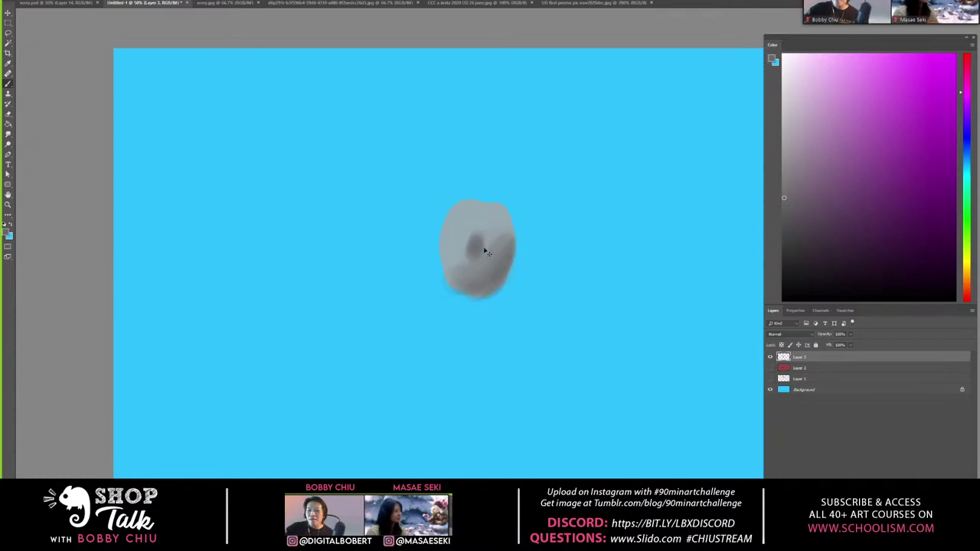
pyautogui.click(818, 173)
pyautogui.moveTo(470, 230)
pyautogui.mouseDown()
pyautogui.moveTo(473, 255)
pyautogui.moveTo(477, 236)
pyautogui.moveTo(476, 257)
pyautogui.moveTo(470, 230)
pyautogui.moveTo(481, 242)
pyautogui.moveTo(459, 227)
pyautogui.moveTo(499, 231)
pyautogui.moveTo(486, 284)
pyautogui.moveTo(497, 236)
pyautogui.moveTo(487, 268)
pyautogui.mouseUp()
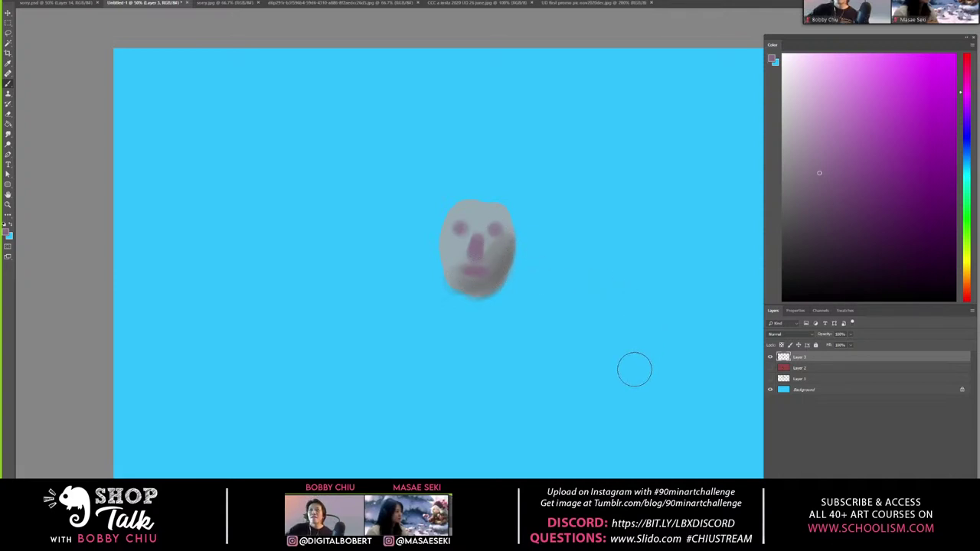
# Switch to the sorry.psd portrait painting and undo the latest brush strokes on the dark-haired man's face
pyautogui.click(57, 3)
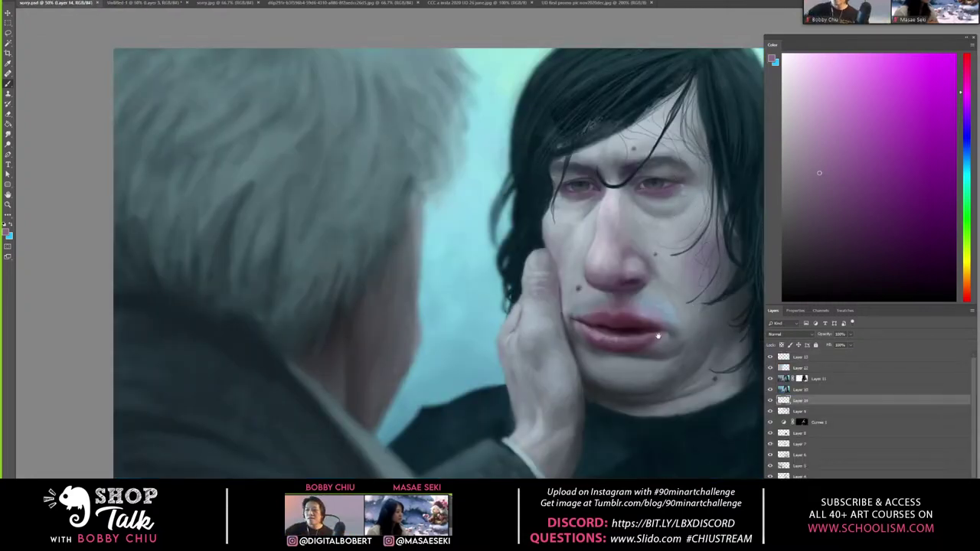
pyautogui.hotkey('ctrl', 'z')
pyautogui.hotkey('ctrl', 'z')
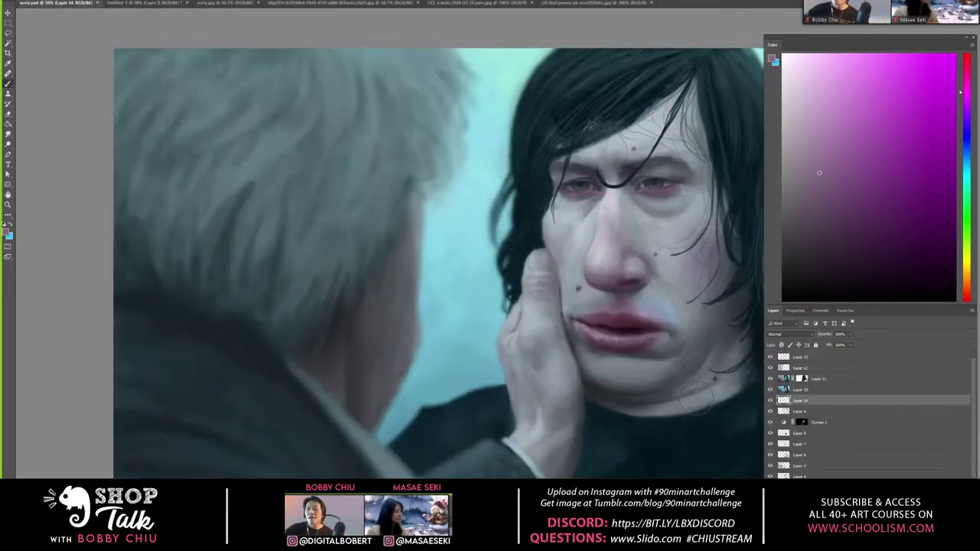
pyautogui.hotkey('ctrl', 'z')
pyautogui.hotkey('ctrl', 'z')
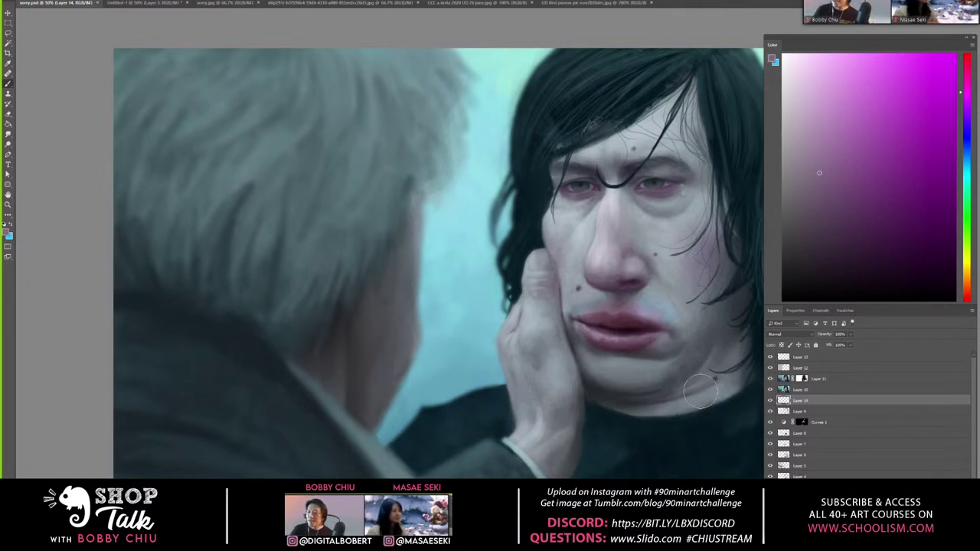
pyautogui.hotkey('ctrl', 'z')
pyautogui.hotkey('ctrl', 'z')
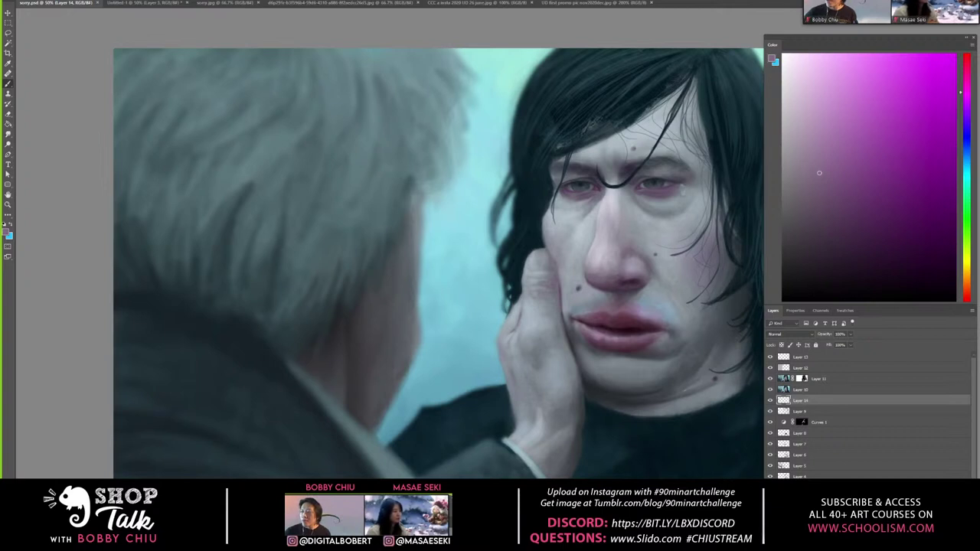
pyautogui.hotkey('ctrl', 'z')
pyautogui.hotkey('ctrl', 'z')
# Shrink the Color and Layers panels clear of the portrait and sample skin tones on the cheek, forehead, jaw and below the chin
pyautogui.moveTo(978, 474); pyautogui.dragTo(884, 265)
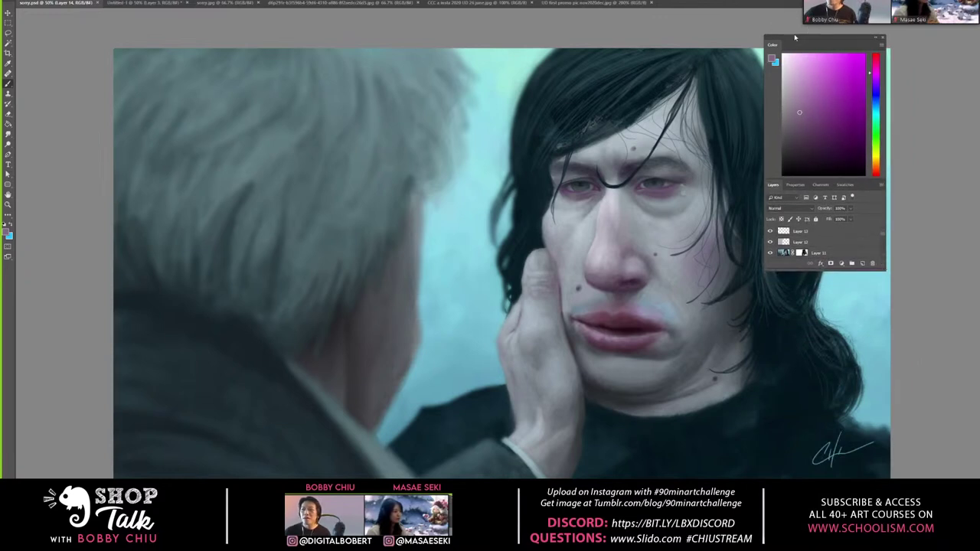
pyautogui.moveTo(801, 38); pyautogui.dragTo(884, 111)
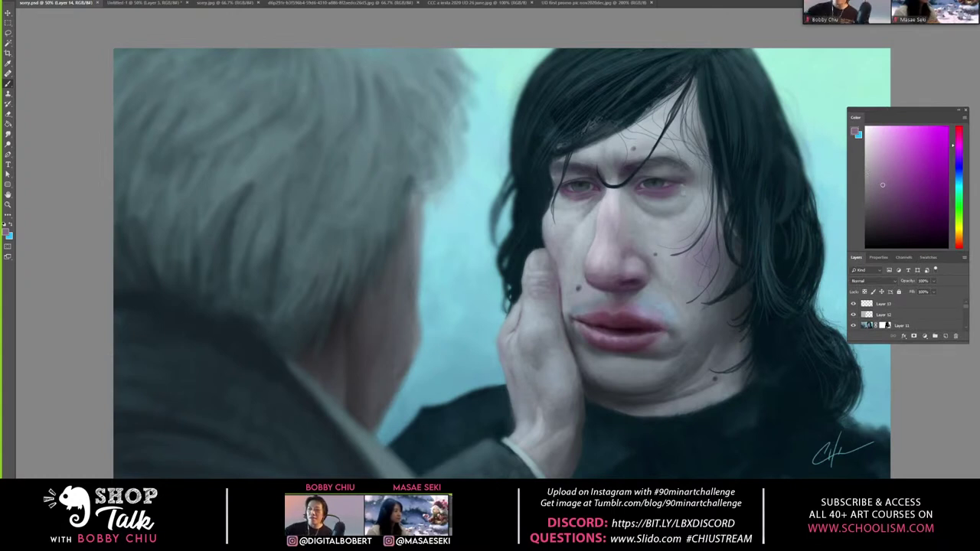
pyautogui.keyDown('alt'); pyautogui.click(692, 209); pyautogui.keyUp('alt')
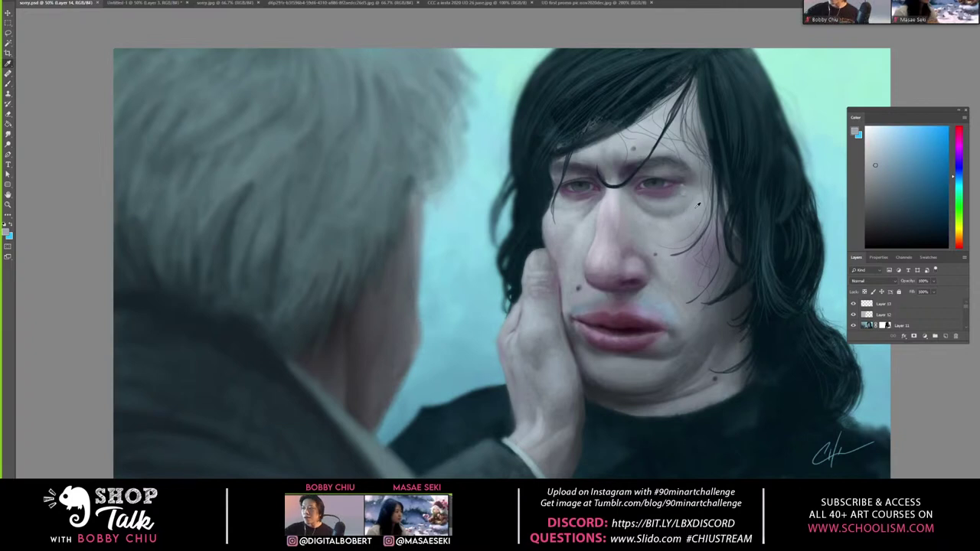
pyautogui.moveTo(697, 177); pyautogui.dragTo(652, 126)
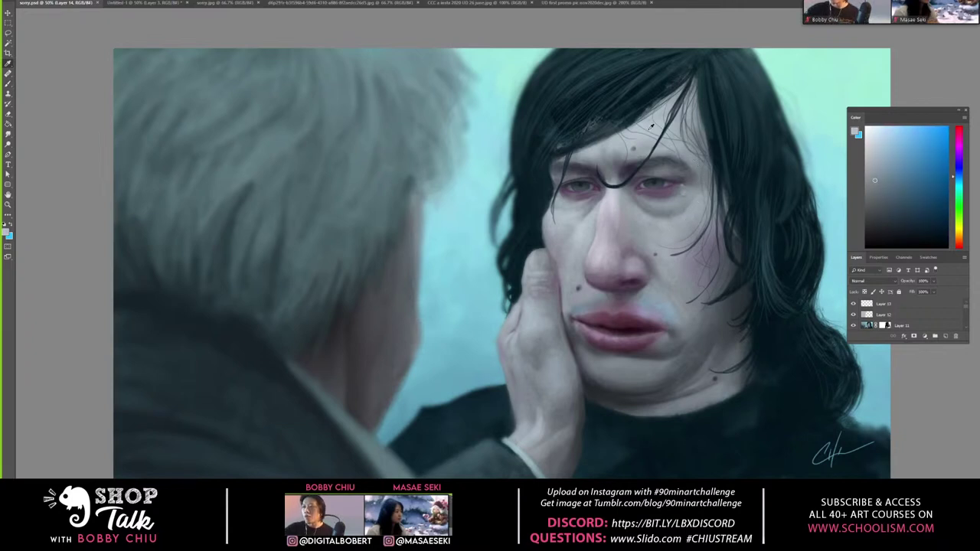
pyautogui.keyDown('alt'); pyautogui.click(718, 318); pyautogui.keyUp('alt')
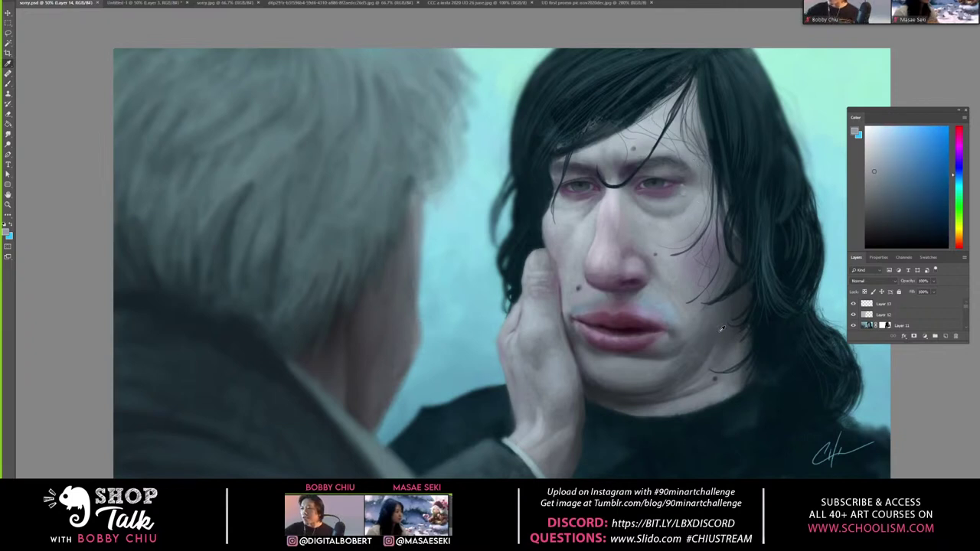
pyautogui.keyDown('alt'); pyautogui.click(722, 330); pyautogui.keyUp('alt')
pyautogui.moveTo(713, 334); pyautogui.dragTo(615, 388)
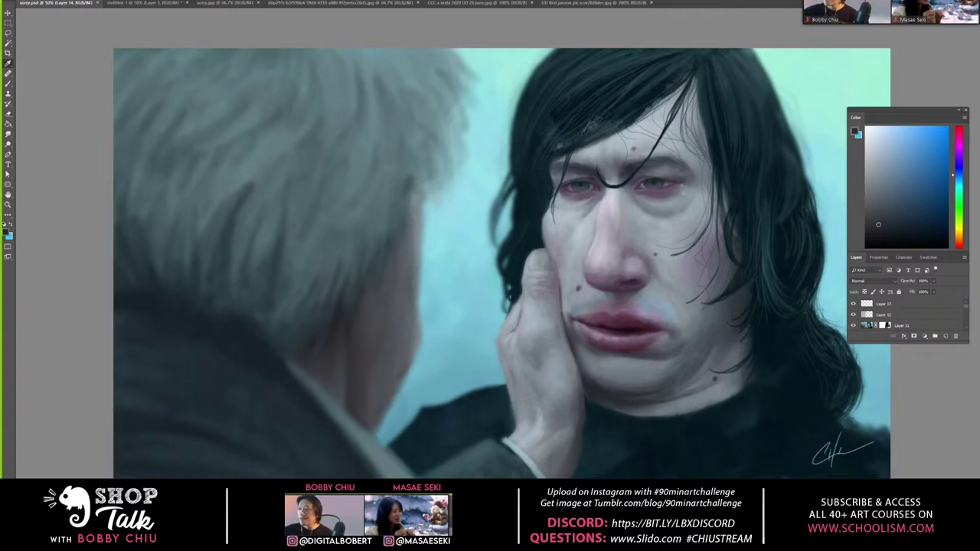
# Move the Color and Layers panels up near the canvas edge and lengthen them to show the portrait's whole layer stack
pyautogui.scroll(-1, 908, 314)
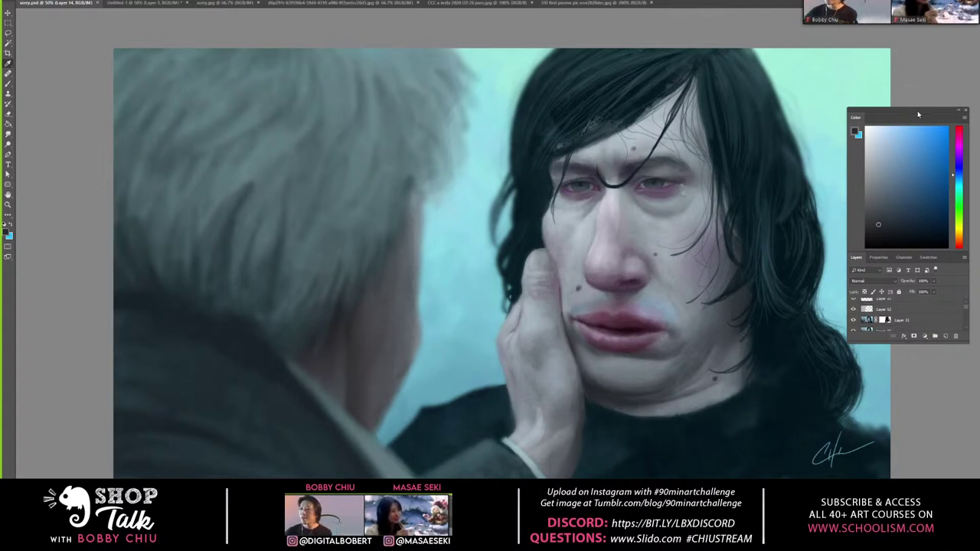
pyautogui.moveTo(917, 108); pyautogui.dragTo(904, 39)
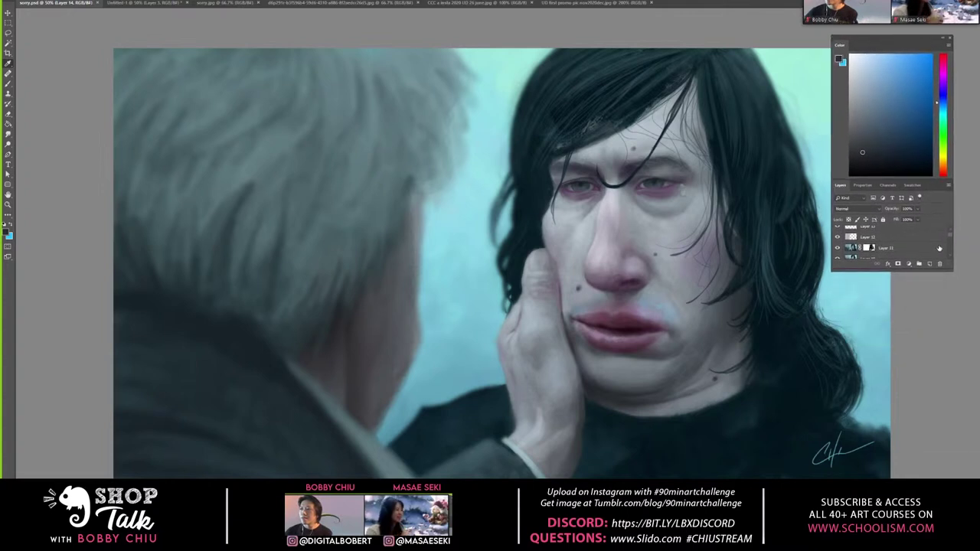
pyautogui.moveTo(953, 230); pyautogui.dragTo(946, 429)
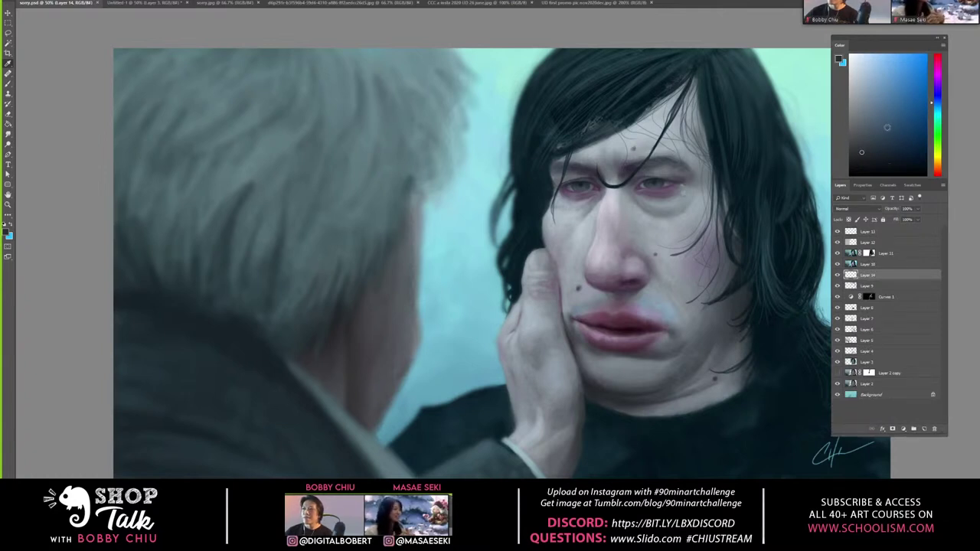
pyautogui.moveTo(885, 36); pyautogui.dragTo(907, 35)
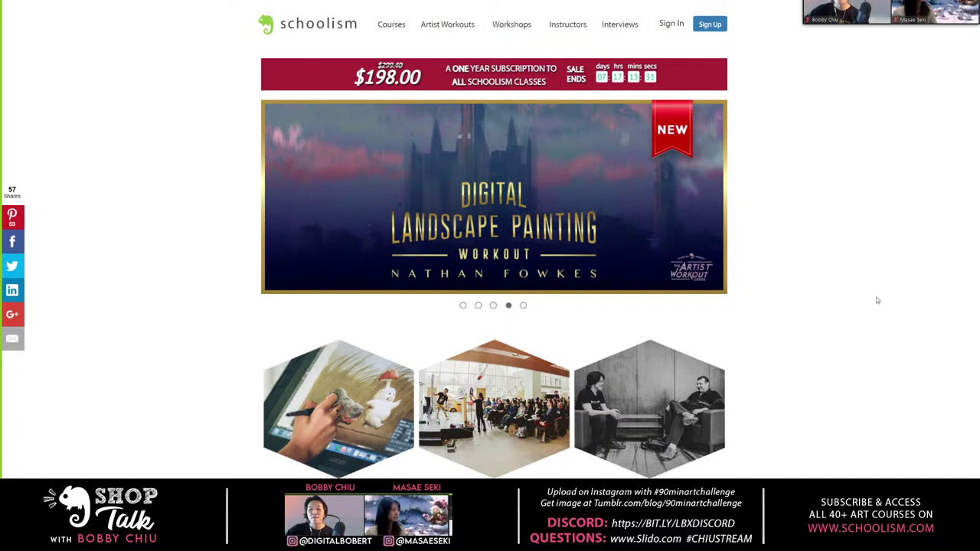
# Open the one-year subscription offer on the Schoolism website and look through its catalogue of classes
pyautogui.click(463, 306)
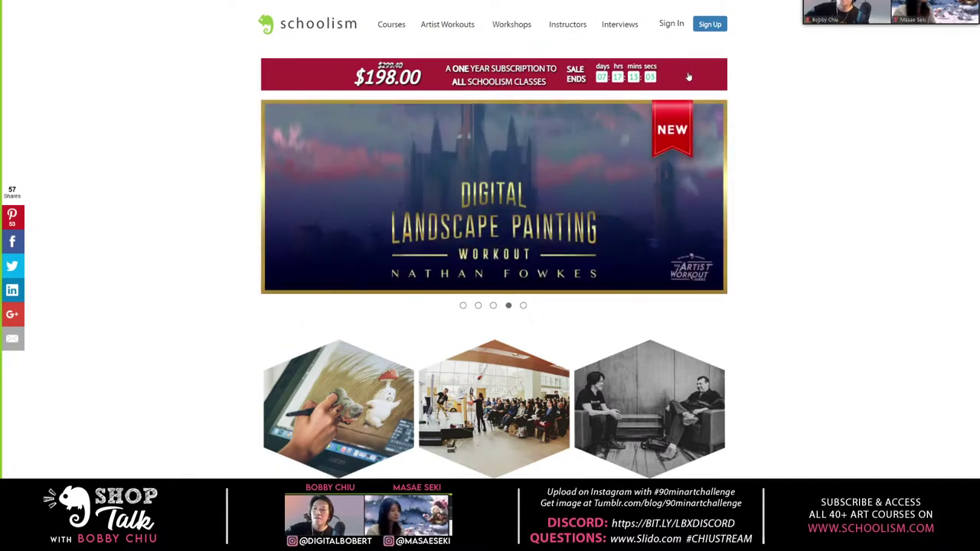
pyautogui.click(689, 76)
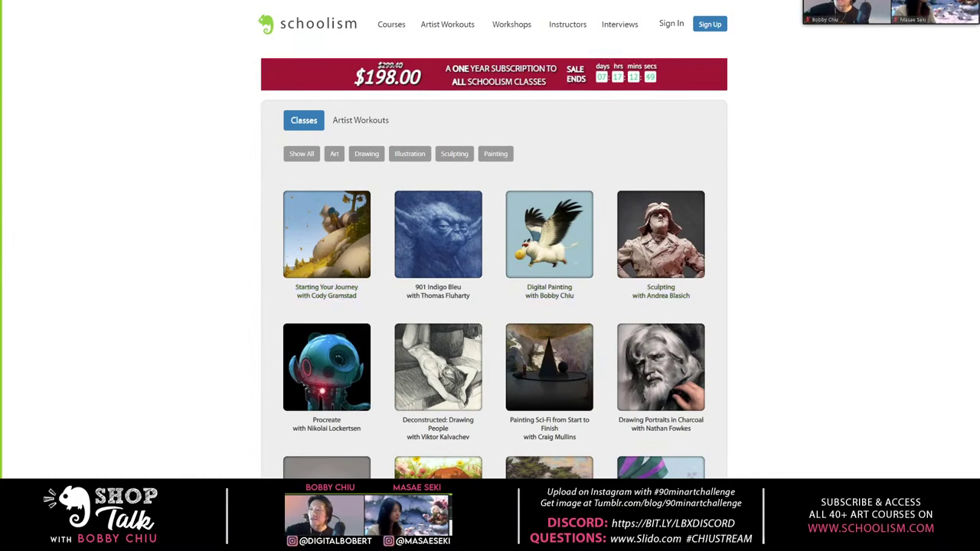
pyautogui.scroll(-3, 493, 242)
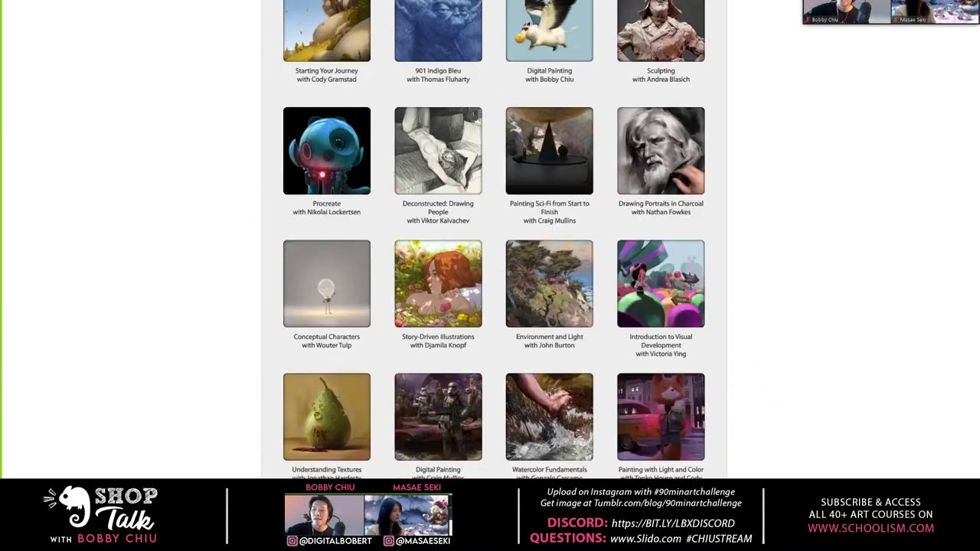
pyautogui.scroll(-7, 492, 242)
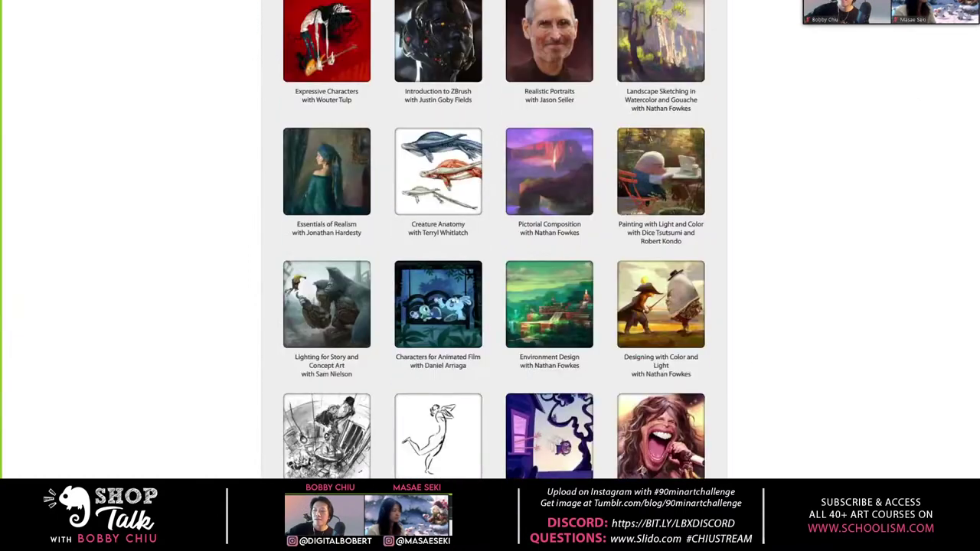
pyautogui.scroll(-3, 493, 242)
pyautogui.scroll(12, 493, 241)
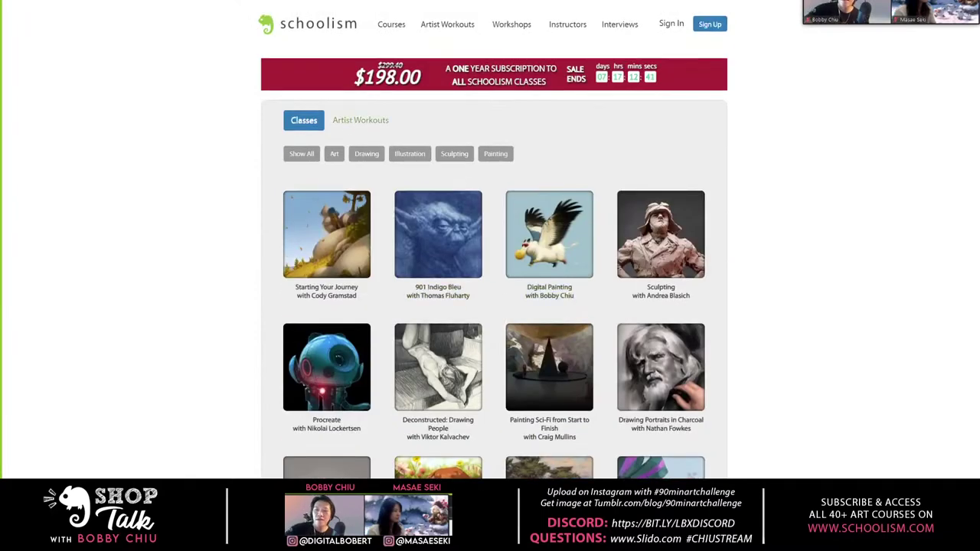
# Show the Artist Workouts on the Schoolism site and look through the available and coming-soon workouts
pyautogui.click(360, 120)
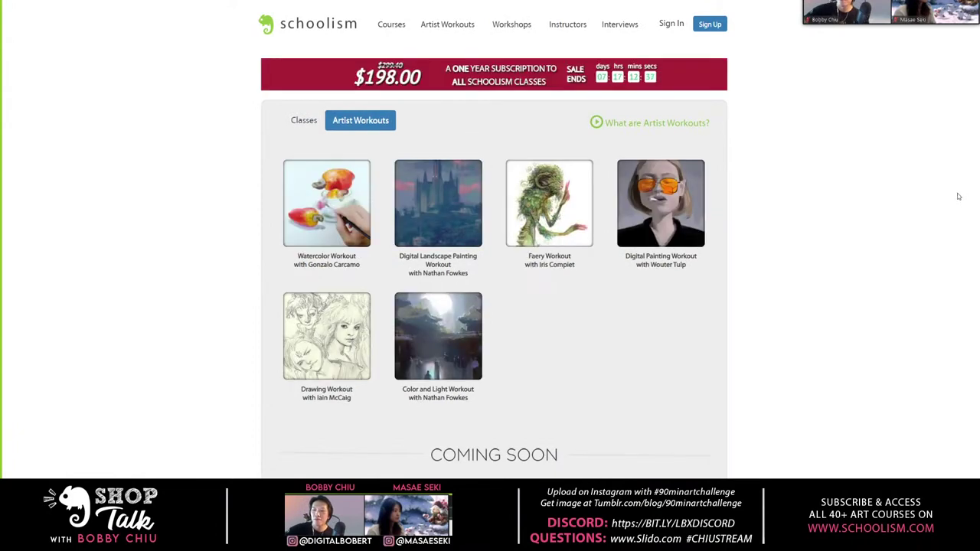
pyautogui.scroll(-3, 493, 240)
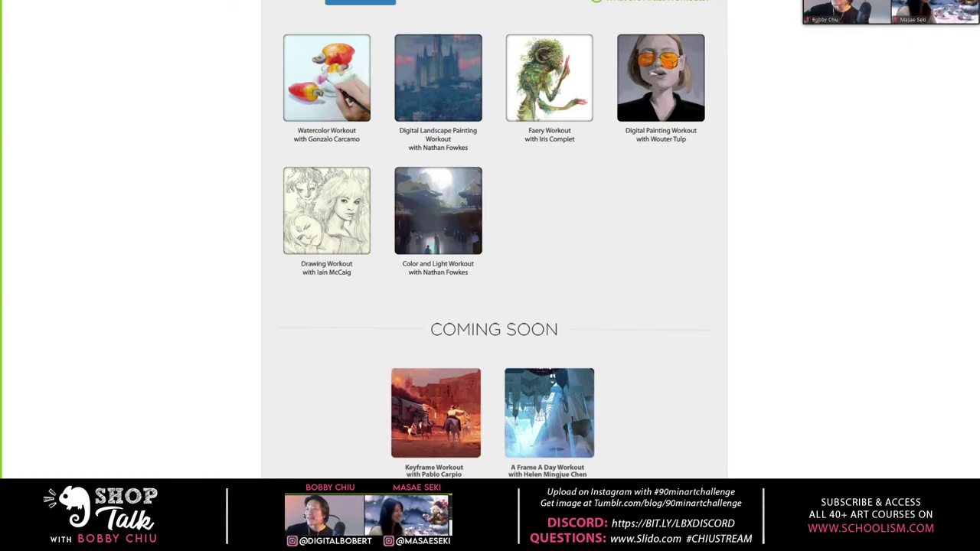
pyautogui.scroll(2, 494, 240)
pyautogui.scroll(2, 494, 240)
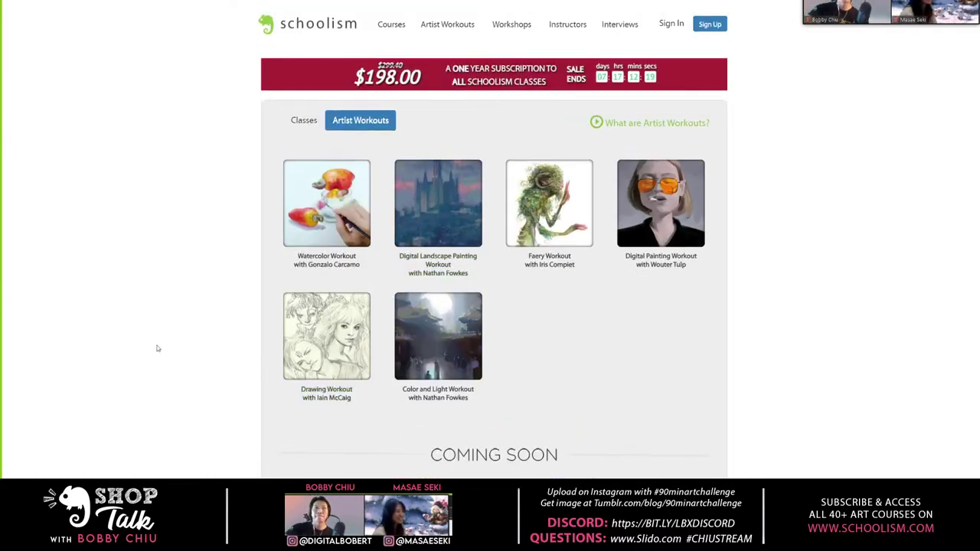
# Switch to Photoshop's blank Untitled-2 document and set the foreground colour to a light, slightly muted cyan-blue
pyautogui.hotkey('alt', 'Tab')
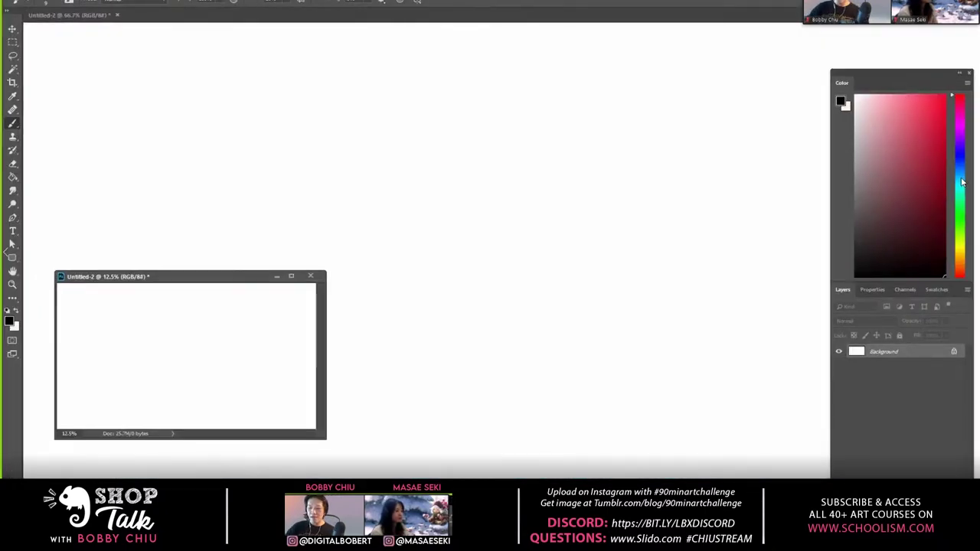
pyautogui.click(963, 181)
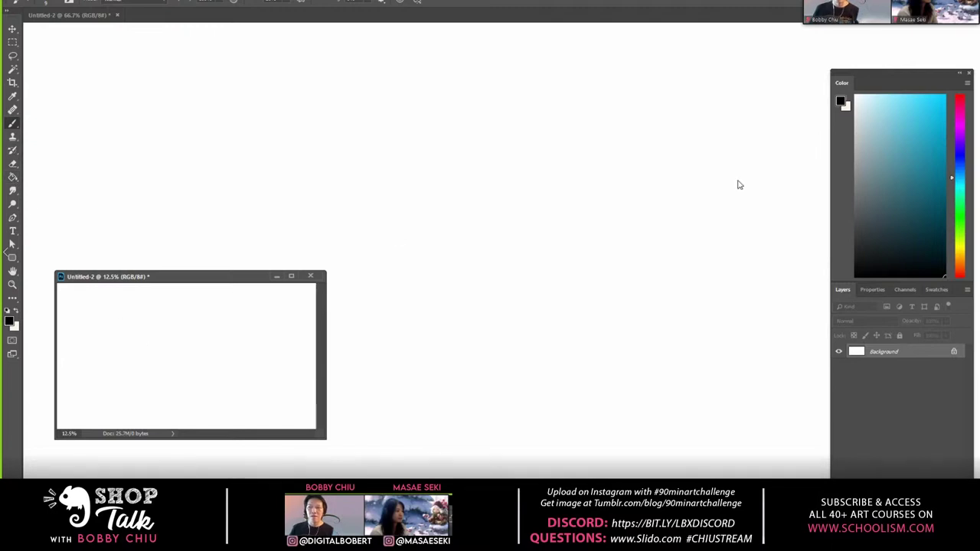
pyautogui.click(899, 197)
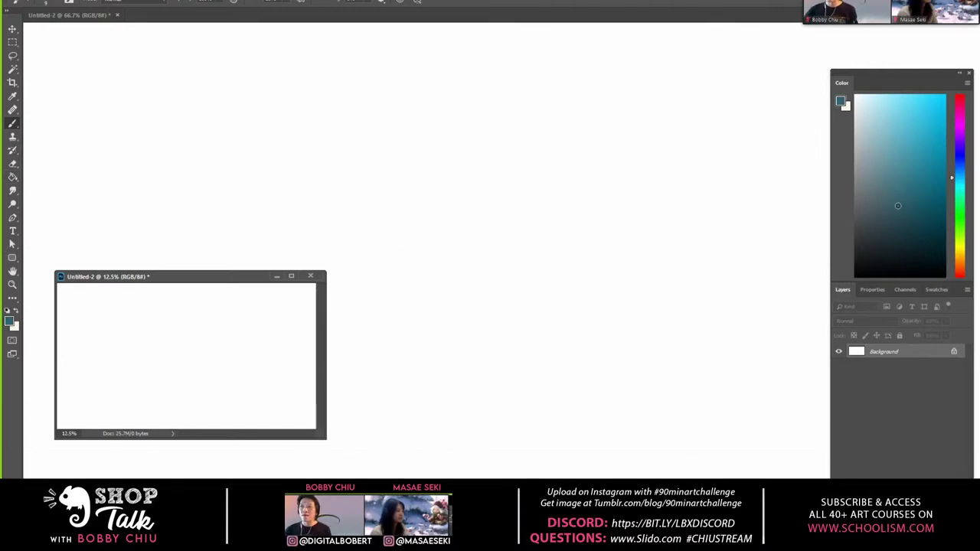
pyautogui.moveTo(898, 205); pyautogui.dragTo(898, 134)
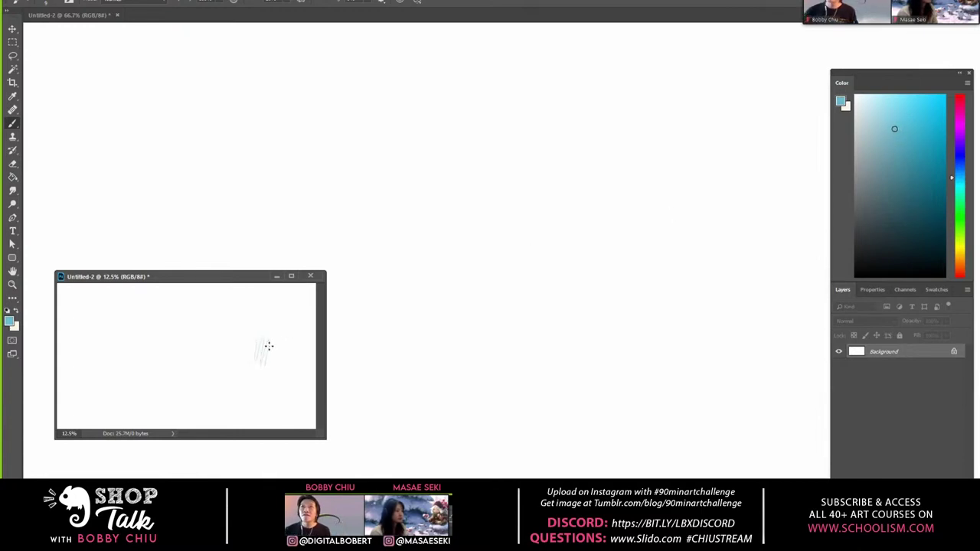
pyautogui.hotkey('ctrl', 'z')
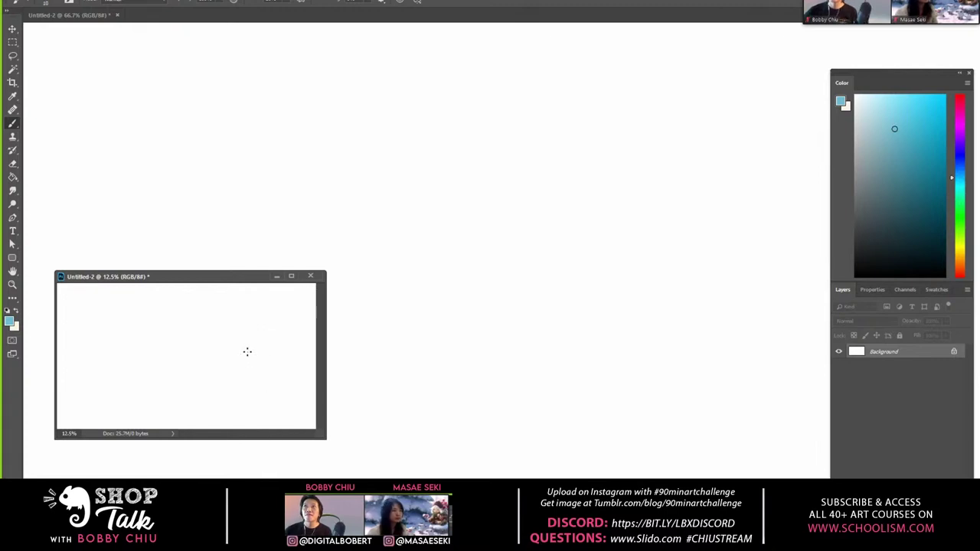
pyautogui.press(']')
pyautogui.press(']')
pyautogui.press(']')
pyautogui.press(']')
pyautogui.press(']')
pyautogui.press(']')
pyautogui.press(']')
pyautogui.press(']')
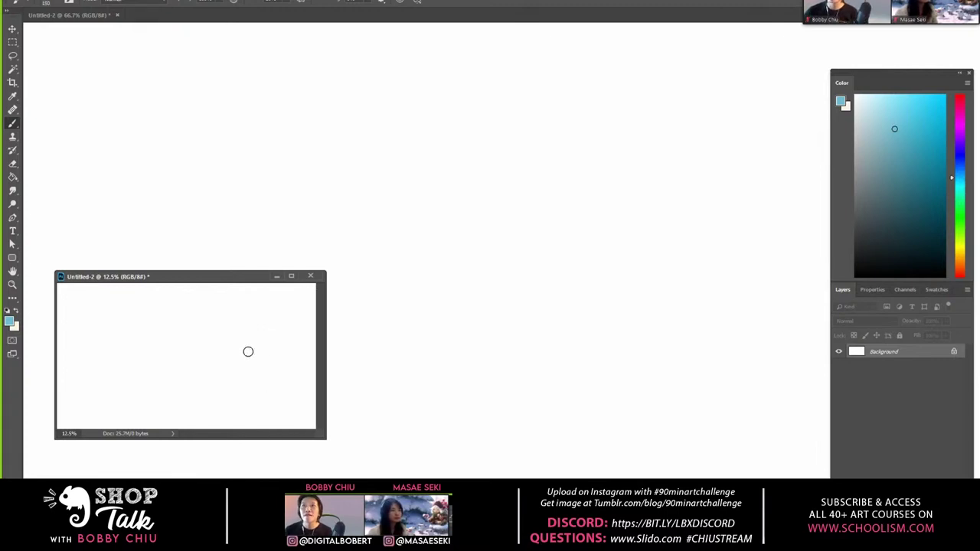
pyautogui.moveTo(244, 356)
pyautogui.mouseDown()
pyautogui.moveTo(257, 331)
pyautogui.moveTo(274, 360)
pyautogui.mouseUp()
pyautogui.hotkey('ctrl', 'z')
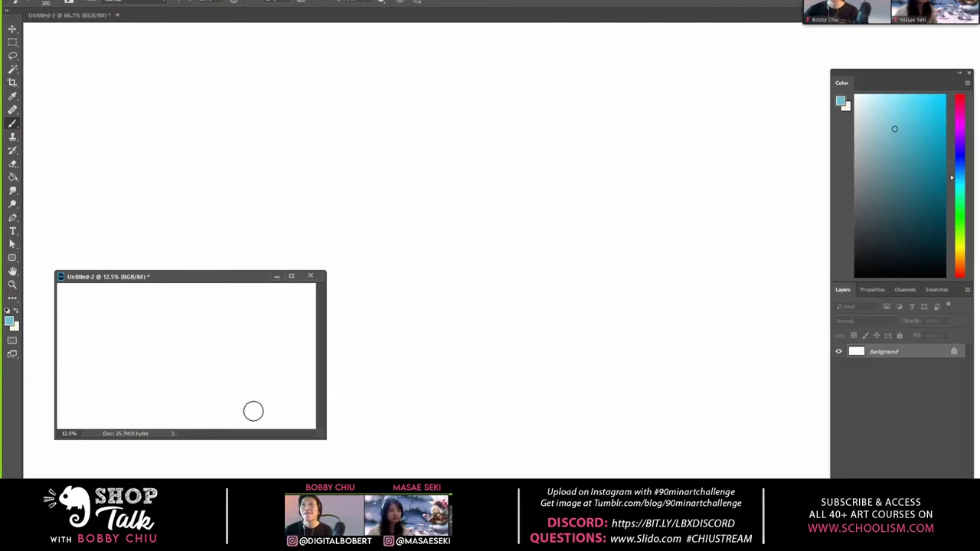
# Fill the whole Untitled-2 canvas with the light cyan-blue, clear the selection, and enlarge the floating preview window
pyautogui.hotkey('ctrl', 'a')
pyautogui.hotkey('alt', 'BackSpace')
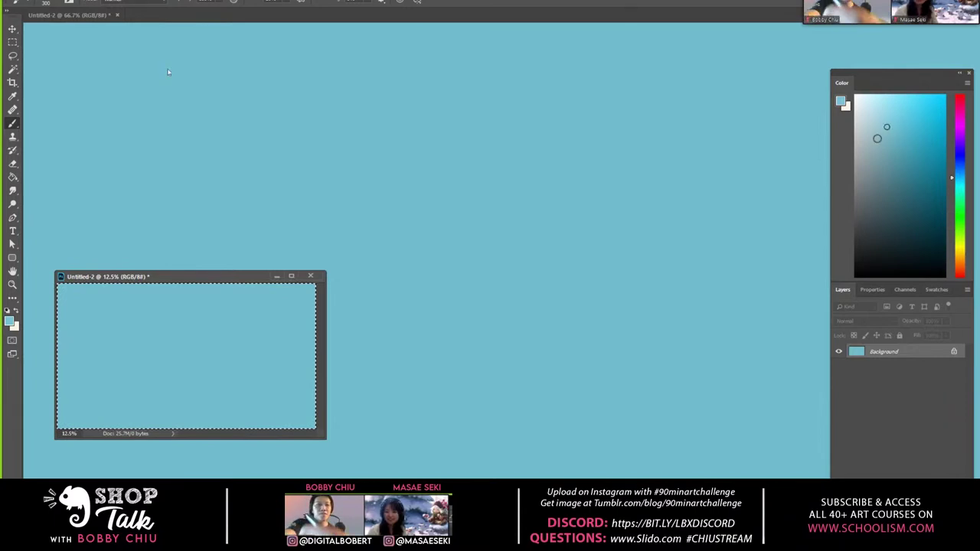
pyautogui.hotkey('ctrl', 'd')
pyautogui.moveTo(320, 433); pyautogui.dragTo(498, 480)
# Look through the brush presets, from the Dry Media Brushes down to the Group 1 brushes
pyautogui.moveTo(60, 15); pyautogui.dragTo(66, 21)
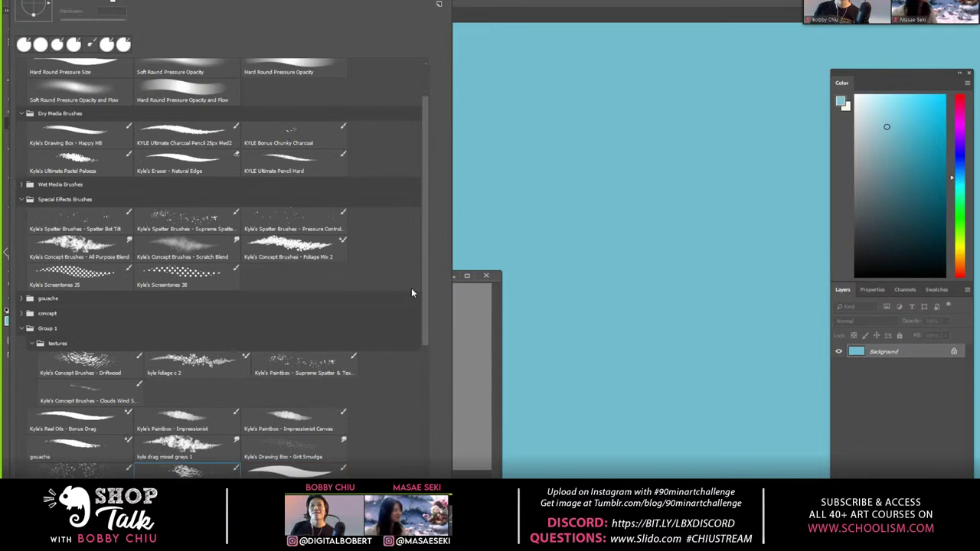
pyautogui.moveTo(423, 265); pyautogui.dragTo(420, 334)
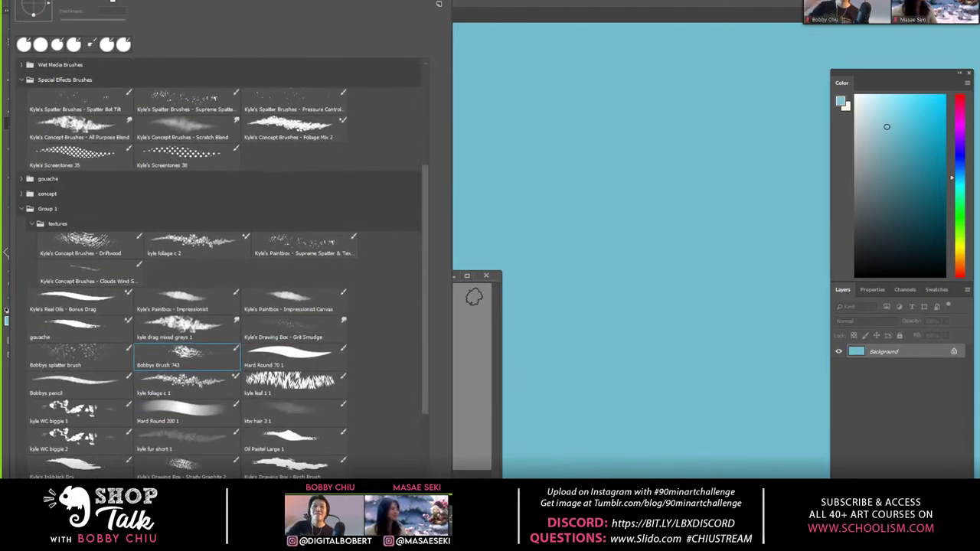
pyautogui.click(488, 341)
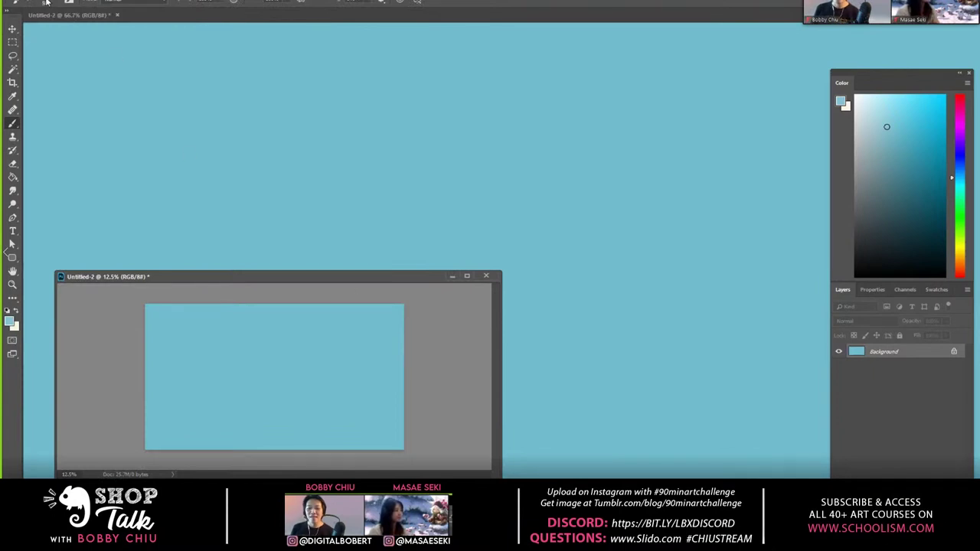
pyautogui.rightClick(310, 264)
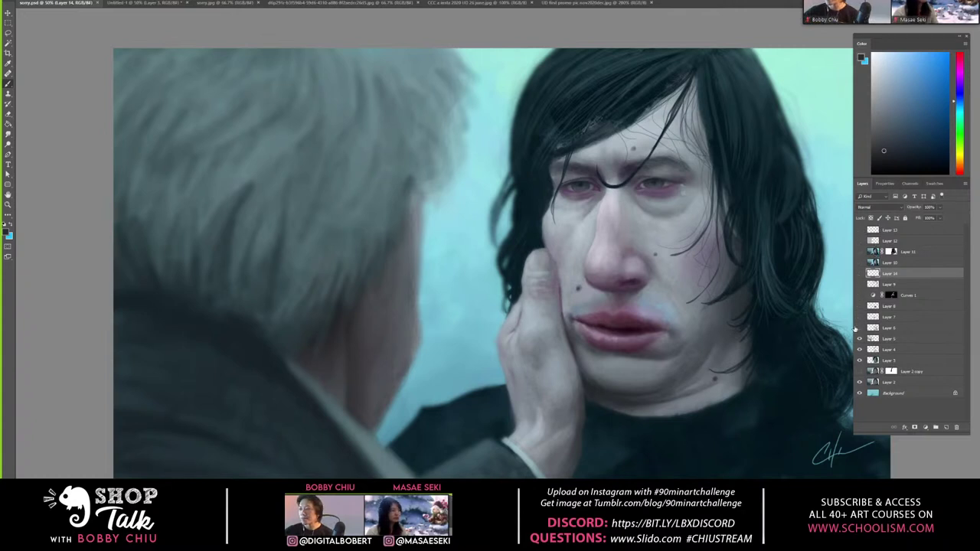
# Hide every layer of the sorry.psd portrait except the Background
pyautogui.keyDown('alt'); pyautogui.click(859, 393); pyautogui.keyUp('alt')
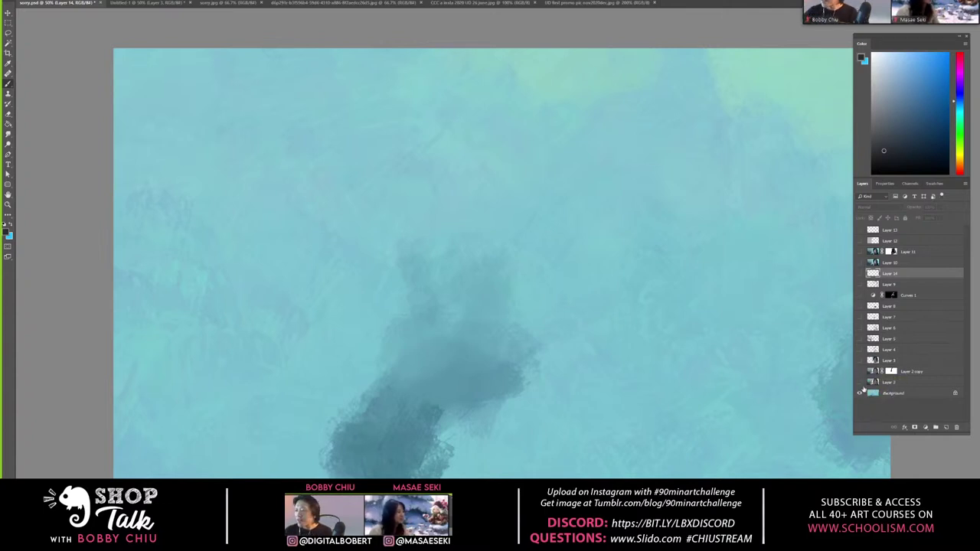
# Show Layer 2 of the portrait, and in Untitled-2 sketch dark outlines of the figure's hair, fringe, face and shoulders on Layer 1
pyautogui.click(858, 382)
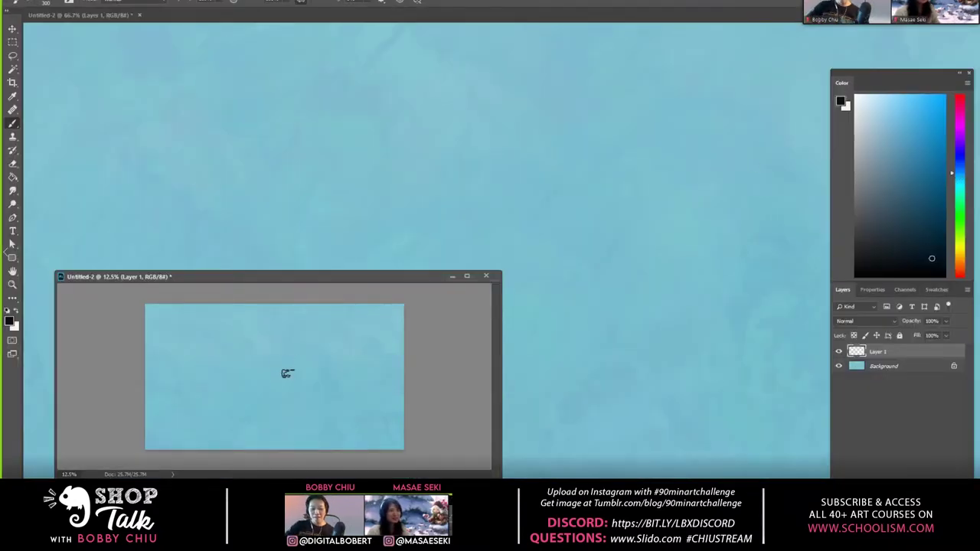
pyautogui.moveTo(283, 395)
pyautogui.mouseDown()
pyautogui.moveTo(285, 432)
pyautogui.moveTo(312, 444)
pyautogui.mouseUp()
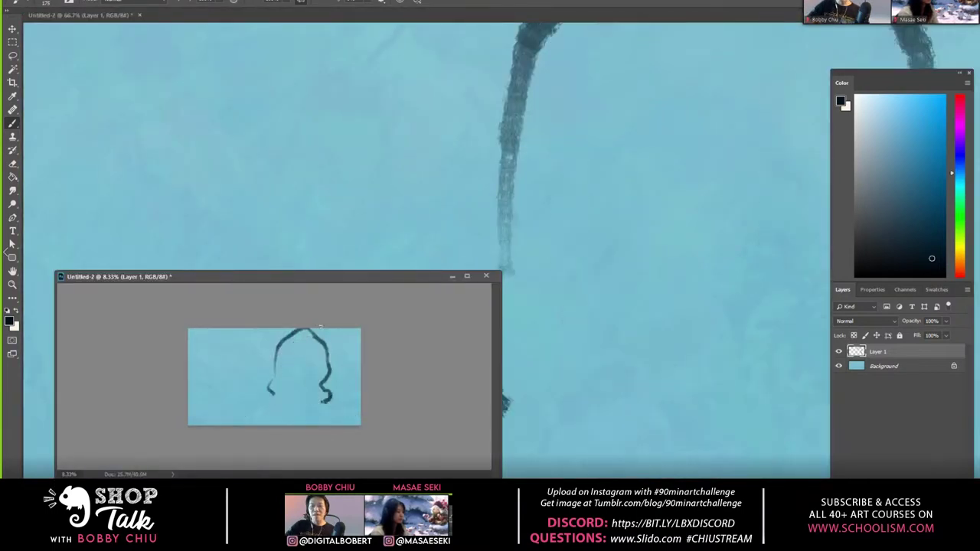
pyautogui.moveTo(310, 337)
pyautogui.mouseDown()
pyautogui.moveTo(310, 387)
pyautogui.moveTo(302, 398)
pyautogui.moveTo(314, 369)
pyautogui.moveTo(287, 399)
pyautogui.moveTo(319, 392)
pyautogui.mouseUp()
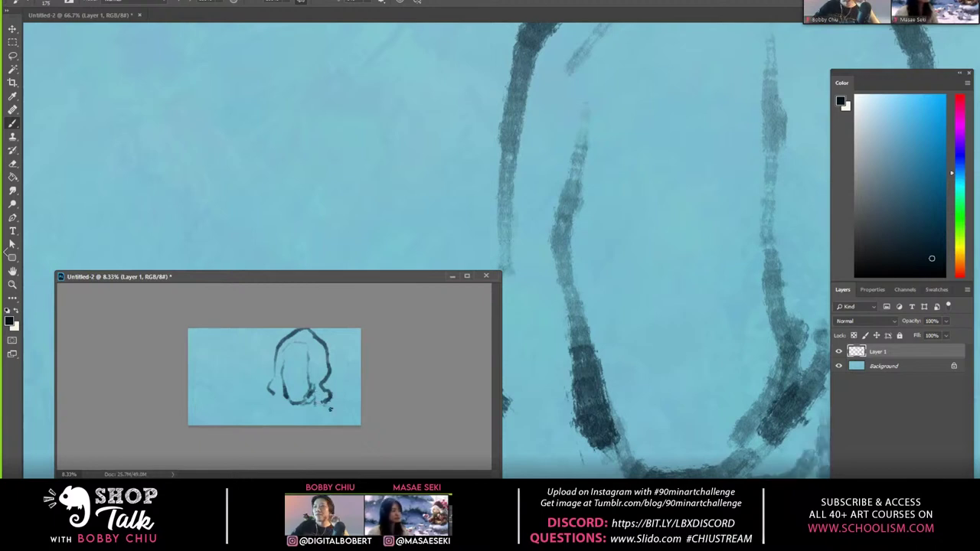
pyautogui.moveTo(330, 407); pyautogui.dragTo(360, 420)
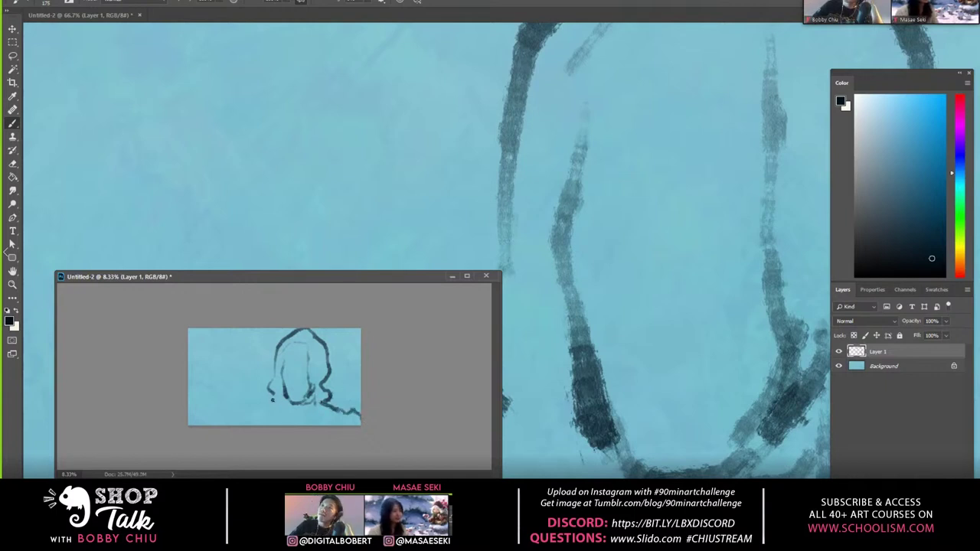
pyautogui.moveTo(273, 398); pyautogui.dragTo(242, 418)
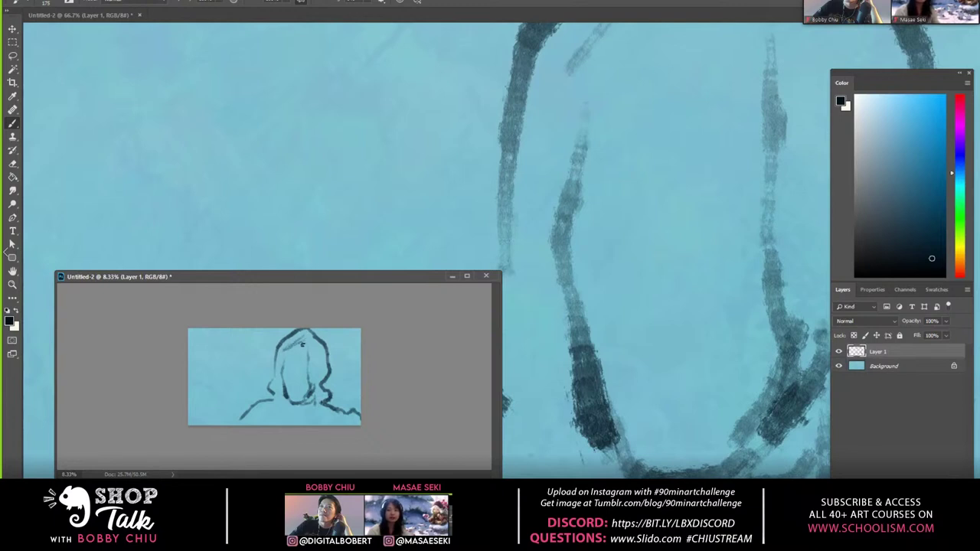
pyautogui.moveTo(282, 350); pyautogui.dragTo(315, 338)
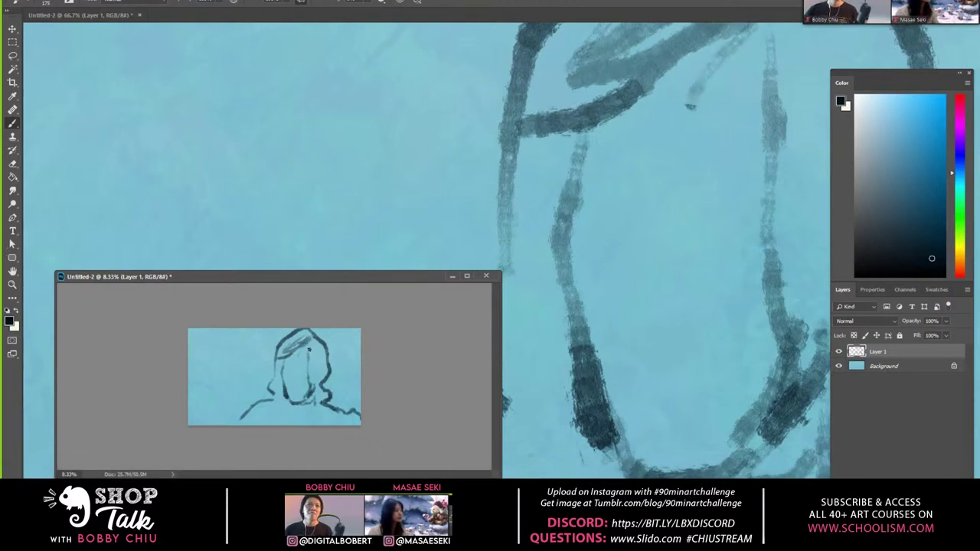
pyautogui.moveTo(309, 377); pyautogui.dragTo(312, 412)
pyautogui.moveTo(332, 368); pyautogui.dragTo(338, 406)
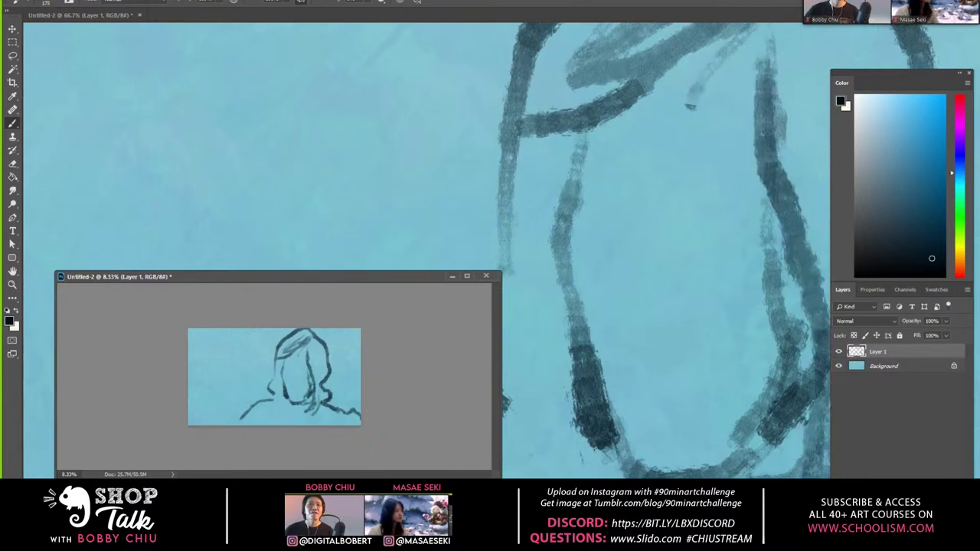
pyautogui.hotkey('ctrl', 'z')
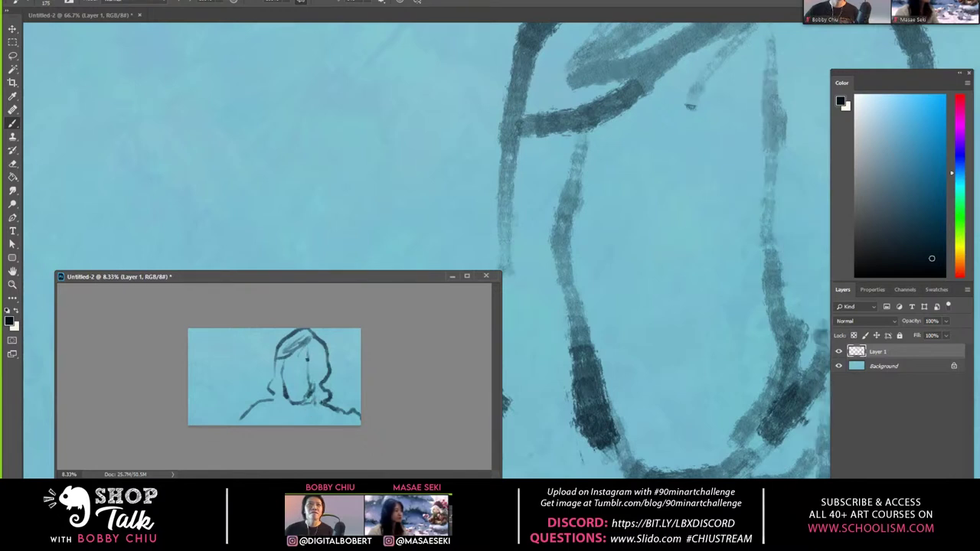
# Redraw the hair strand running down the side of the face and darken the hair beside the cheek
pyautogui.moveTo(309, 369)
pyautogui.mouseDown()
pyautogui.moveTo(310, 389)
pyautogui.moveTo(315, 372)
pyautogui.mouseUp()
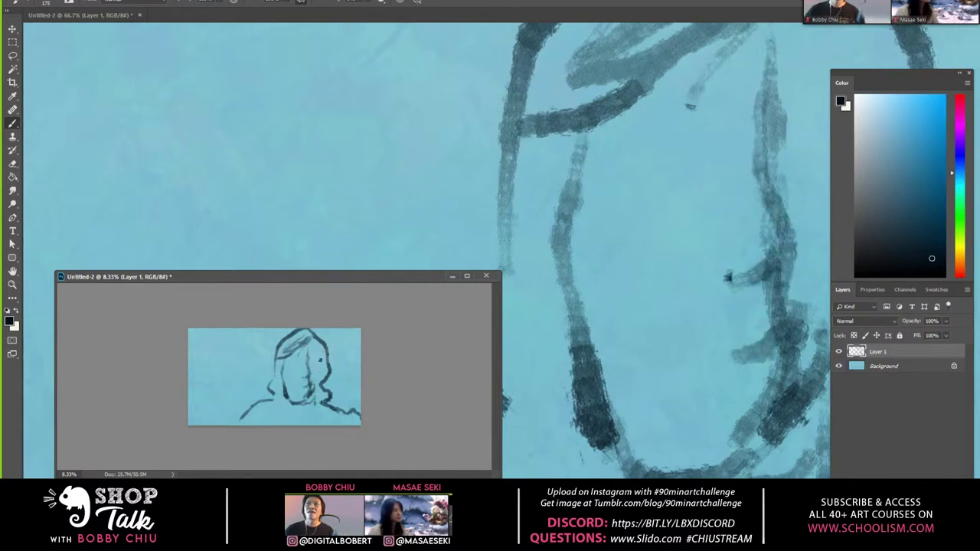
pyautogui.moveTo(320, 354)
pyautogui.mouseDown()
pyautogui.moveTo(315, 381)
pyautogui.moveTo(326, 360)
pyautogui.mouseUp()
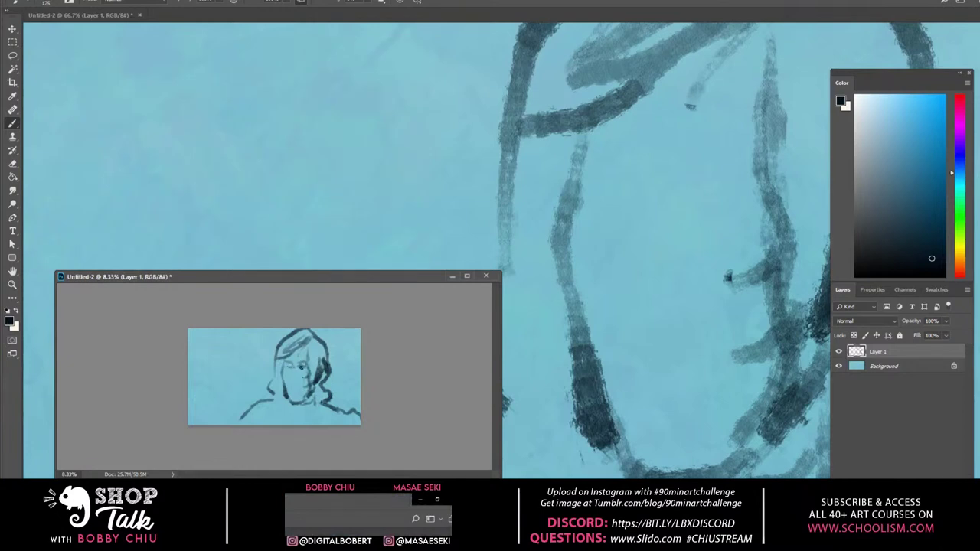
# Sketch the figure's eyebrows, eyes and full lips with soft dark strokes inside the face outline
pyautogui.moveTo(594, 151); pyautogui.dragTo(651, 162)
pyautogui.moveTo(603, 189); pyautogui.dragTo(666, 200)
pyautogui.moveTo(688, 153); pyautogui.dragTo(754, 149)
pyautogui.moveTo(685, 183); pyautogui.dragTo(762, 180)
pyautogui.moveTo(289, 366); pyautogui.dragTo(297, 367)
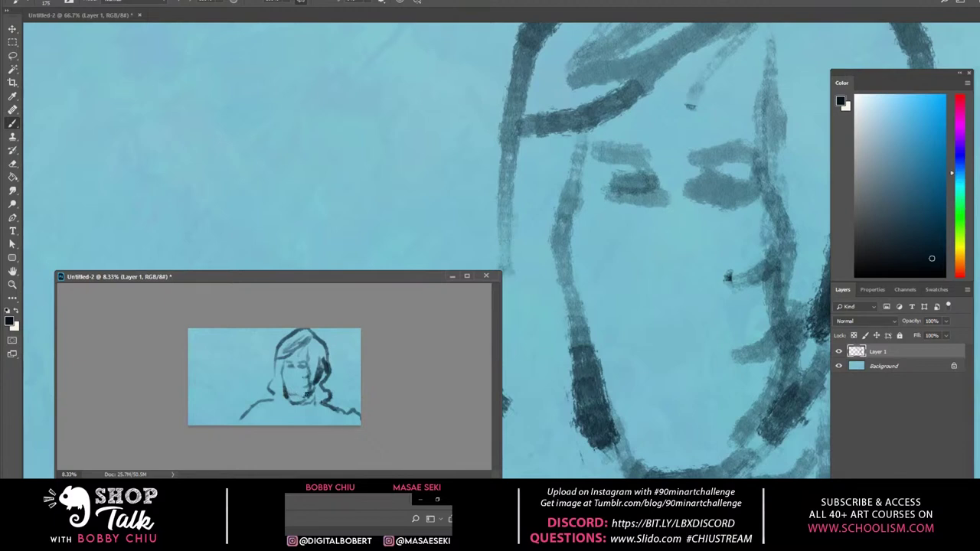
pyautogui.moveTo(287, 389); pyautogui.dragTo(306, 388)
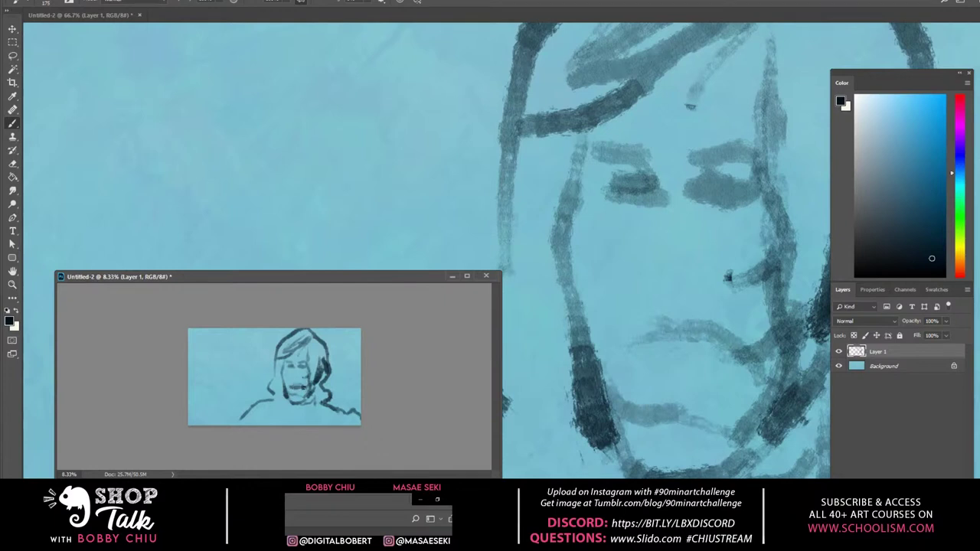
pyautogui.moveTo(303, 389); pyautogui.dragTo(312, 384)
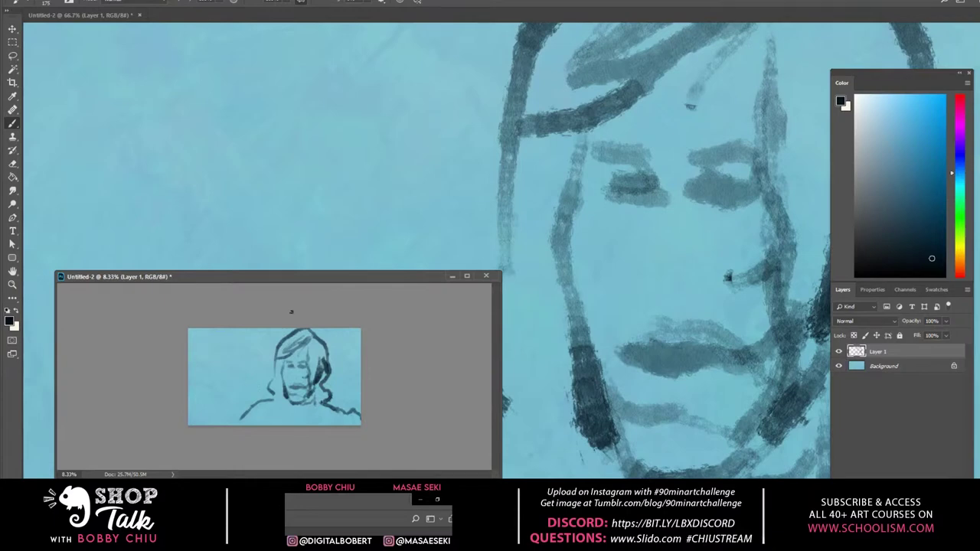
# Show the whole canvas at 25% in the main Untitled-2 view and shift the floating preview window slightly up and to the left
pyautogui.hotkey('ctrl', 'Tab')
pyautogui.hotkey('ctrl', '-')
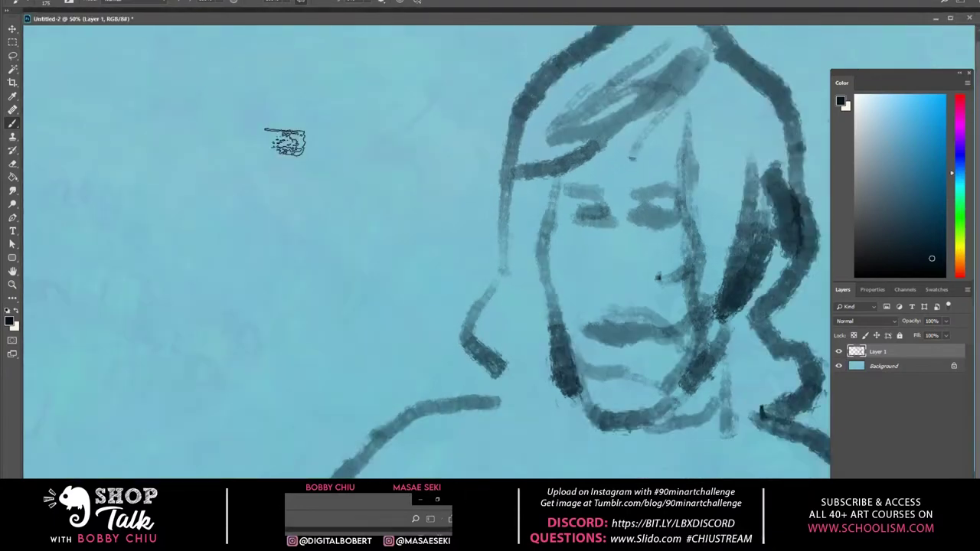
pyautogui.hotkey('ctrl', '-')
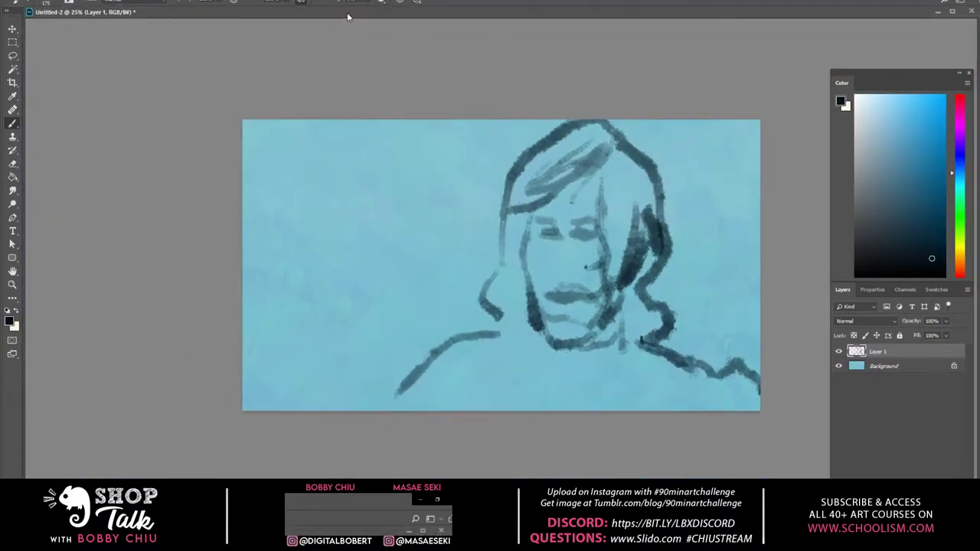
pyautogui.hotkey('ctrl', 'Tab')
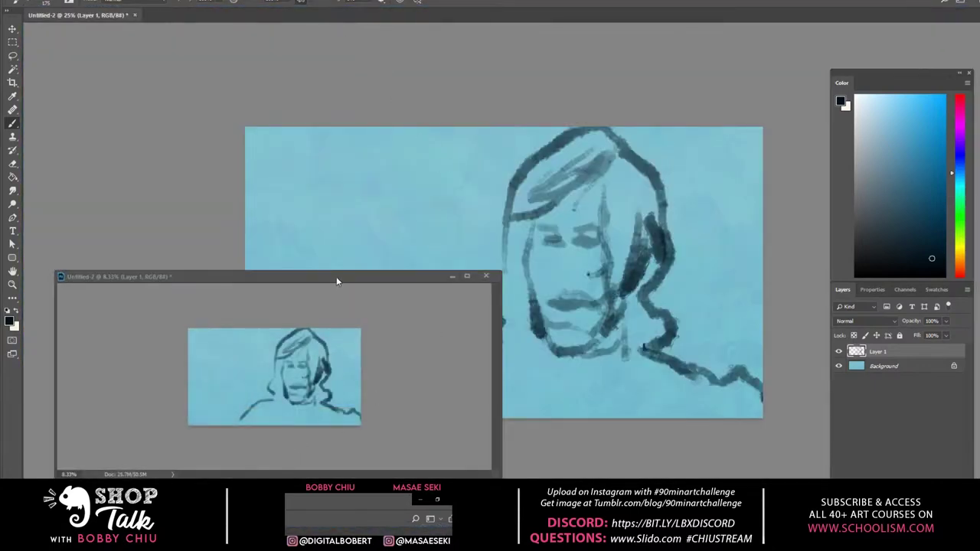
pyautogui.moveTo(337, 276); pyautogui.dragTo(321, 266)
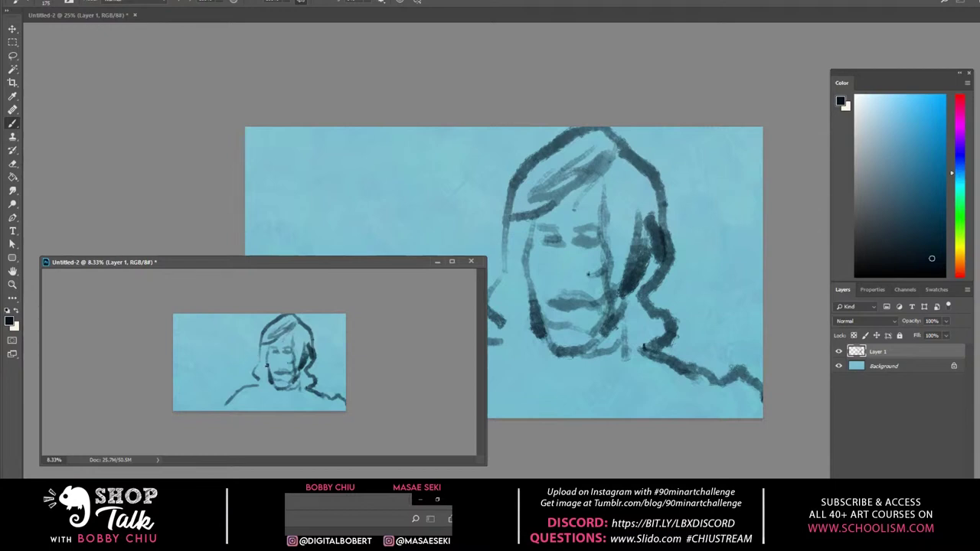
# Sketch the hair lock and collar beside the neck, a raised hand and arm, and a curved line sweeping to the canvas edge
pyautogui.moveTo(262, 370)
pyautogui.mouseDown()
pyautogui.moveTo(261, 382)
pyautogui.moveTo(273, 385)
pyautogui.moveTo(266, 400)
pyautogui.moveTo(261, 393)
pyautogui.moveTo(268, 411)
pyautogui.moveTo(244, 398)
pyautogui.mouseUp()
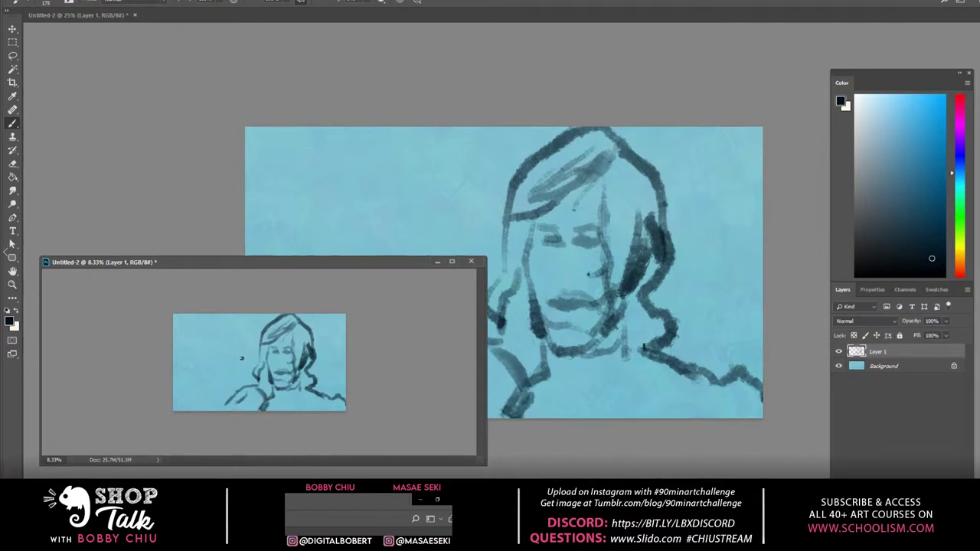
pyautogui.moveTo(239, 355)
pyautogui.mouseDown()
pyautogui.moveTo(232, 394)
pyautogui.moveTo(236, 352)
pyautogui.moveTo(248, 346)
pyautogui.moveTo(240, 317)
pyautogui.moveTo(253, 333)
pyautogui.moveTo(252, 352)
pyautogui.moveTo(240, 349)
pyautogui.moveTo(246, 355)
pyautogui.moveTo(251, 329)
pyautogui.mouseUp()
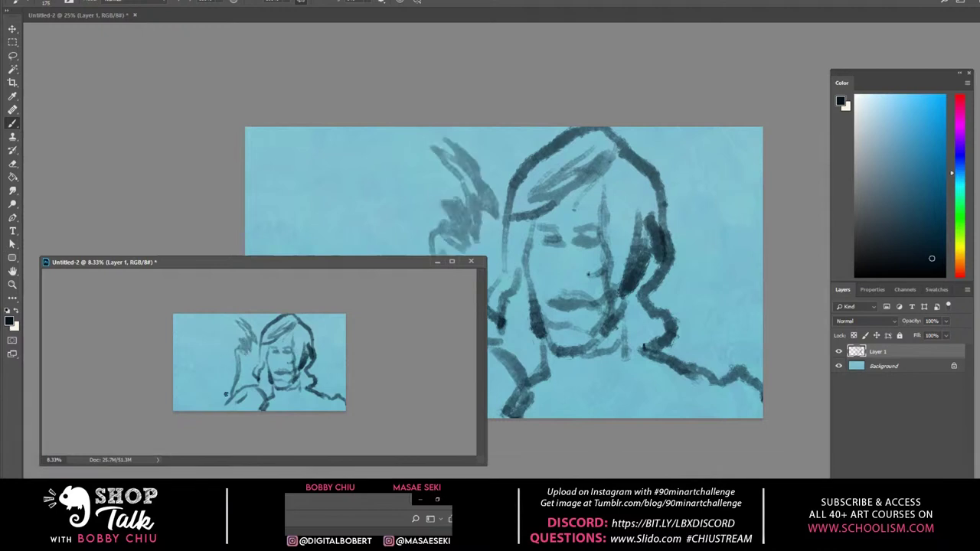
pyautogui.moveTo(236, 378)
pyautogui.mouseDown()
pyautogui.moveTo(231, 405)
pyautogui.moveTo(219, 391)
pyautogui.moveTo(245, 412)
pyautogui.moveTo(184, 349)
pyautogui.moveTo(220, 402)
pyautogui.moveTo(204, 379)
pyautogui.moveTo(173, 375)
pyautogui.mouseUp()
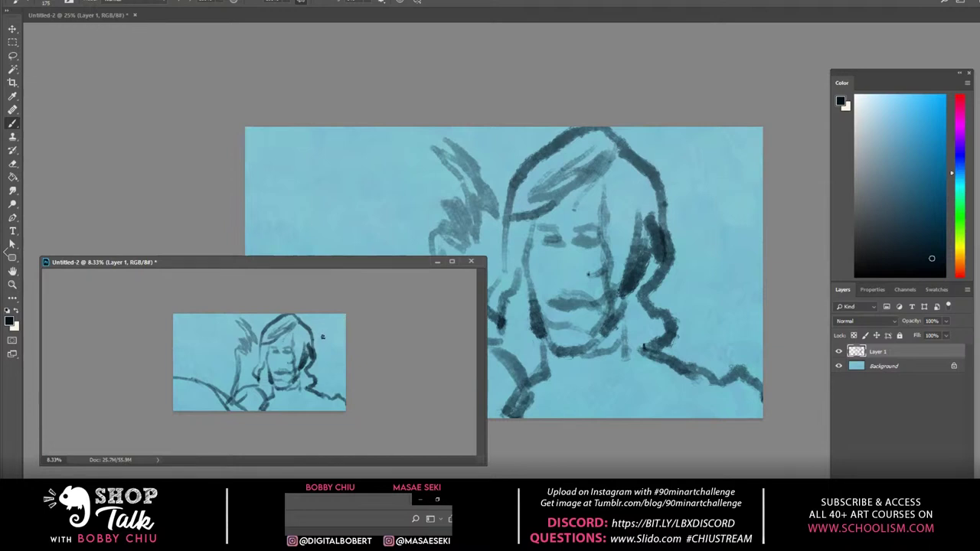
pyautogui.moveTo(319, 343); pyautogui.dragTo(316, 349)
# Fade the sketch layer to 15% opacity and add a new empty layer above it
pyautogui.moveTo(947, 321); pyautogui.dragTo(904, 335)
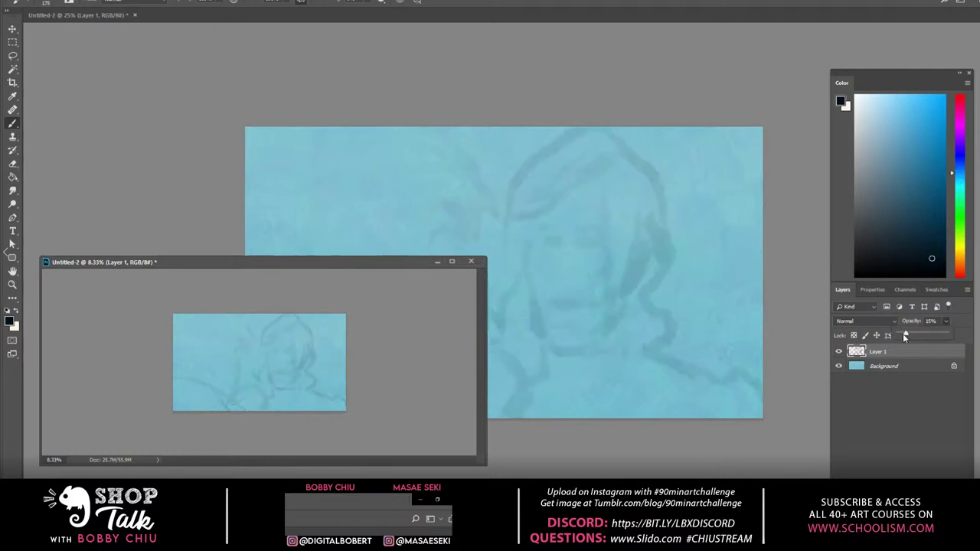
pyautogui.hotkey('ctrl', 'shift', 'alt', 'n')
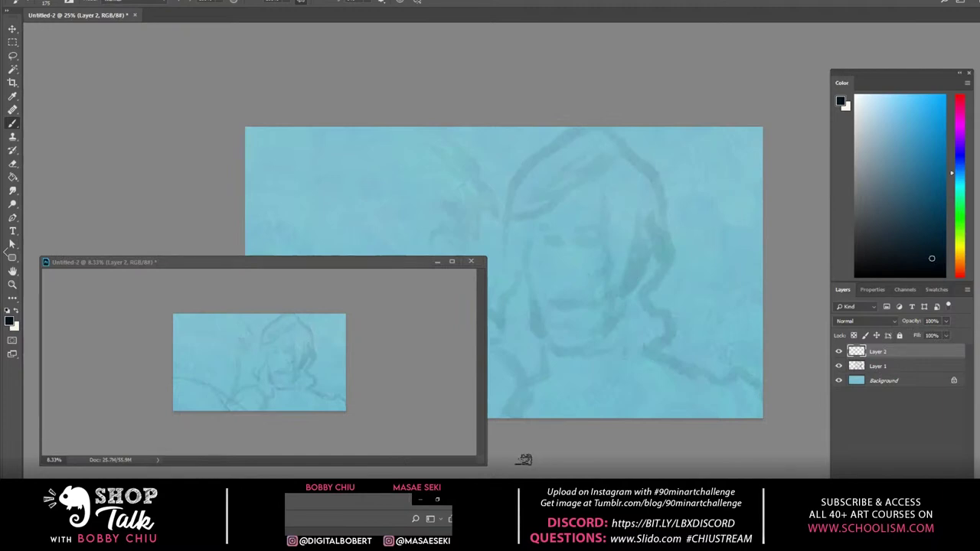
pyautogui.click(337, 361)
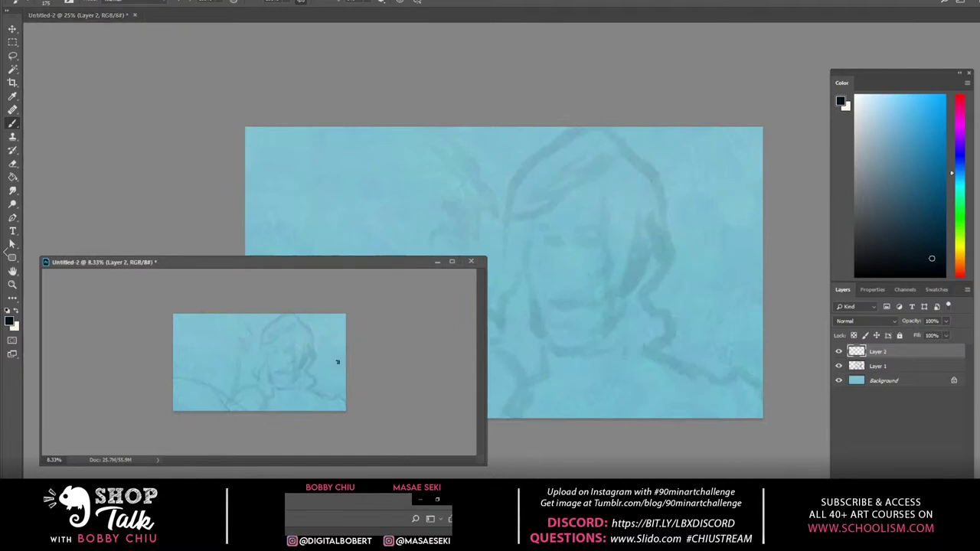
pyautogui.moveTo(308, 401)
pyautogui.mouseDown()
pyautogui.moveTo(325, 404)
pyautogui.moveTo(312, 413)
pyautogui.moveTo(341, 407)
pyautogui.mouseUp()
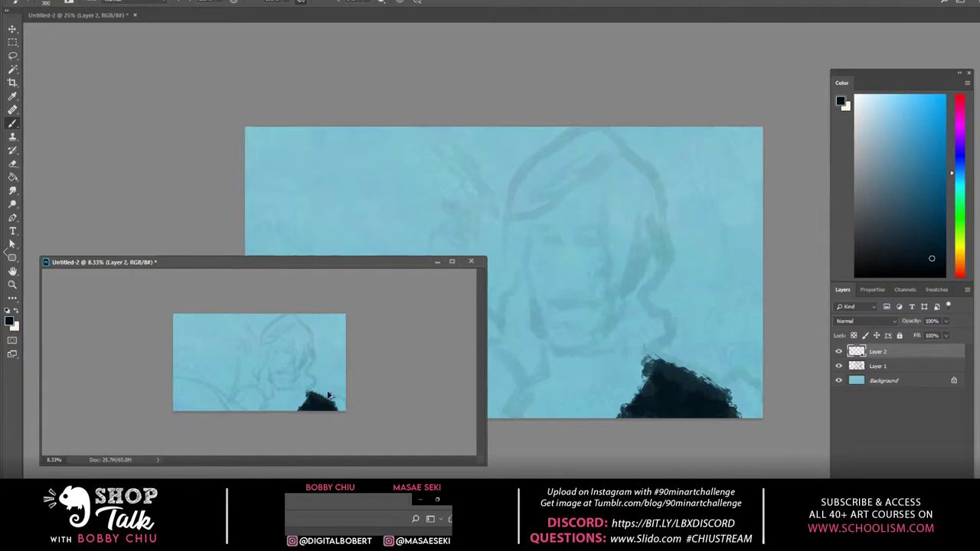
pyautogui.hotkey('ctrl', 'z')
pyautogui.hotkey('ctrl', 'z')
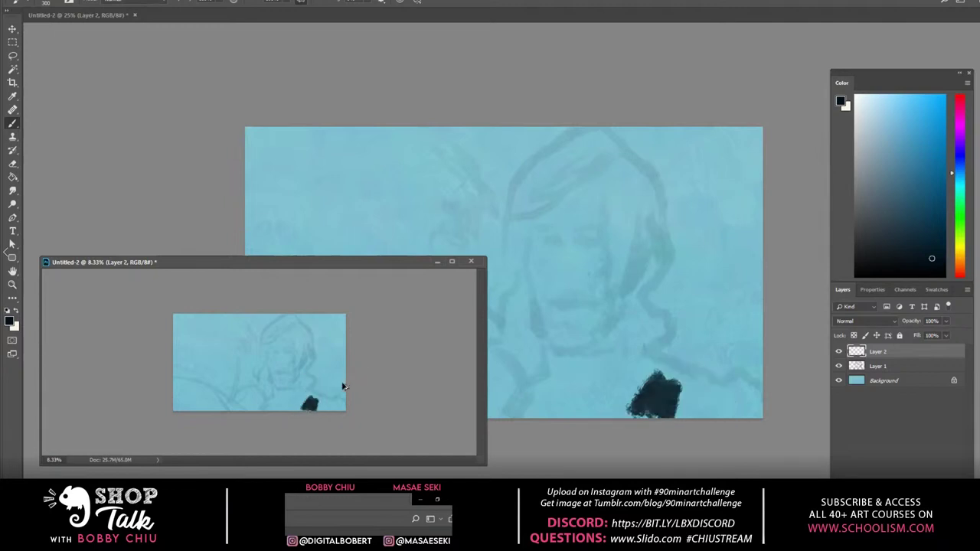
pyautogui.hotkey('ctrl', 'z')
# Outline the hair and shoulders with broad dark strokes on the new layer, and sketch the lower arm and sweeping curve on Layer 1
pyautogui.moveTo(286, 314)
pyautogui.mouseDown()
pyautogui.moveTo(267, 333)
pyautogui.moveTo(288, 312)
pyautogui.moveTo(315, 312)
pyautogui.moveTo(323, 329)
pyautogui.moveTo(266, 324)
pyautogui.moveTo(256, 371)
pyautogui.mouseUp()
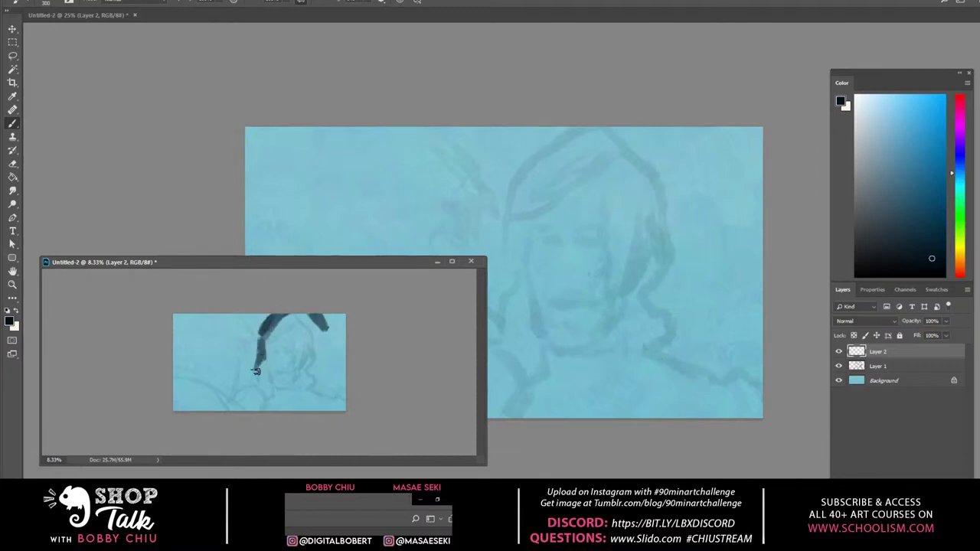
pyautogui.moveTo(326, 330)
pyautogui.mouseDown()
pyautogui.moveTo(325, 377)
pyautogui.moveTo(337, 387)
pyautogui.moveTo(318, 395)
pyautogui.moveTo(326, 381)
pyautogui.moveTo(332, 397)
pyautogui.moveTo(317, 392)
pyautogui.moveTo(339, 403)
pyautogui.mouseUp()
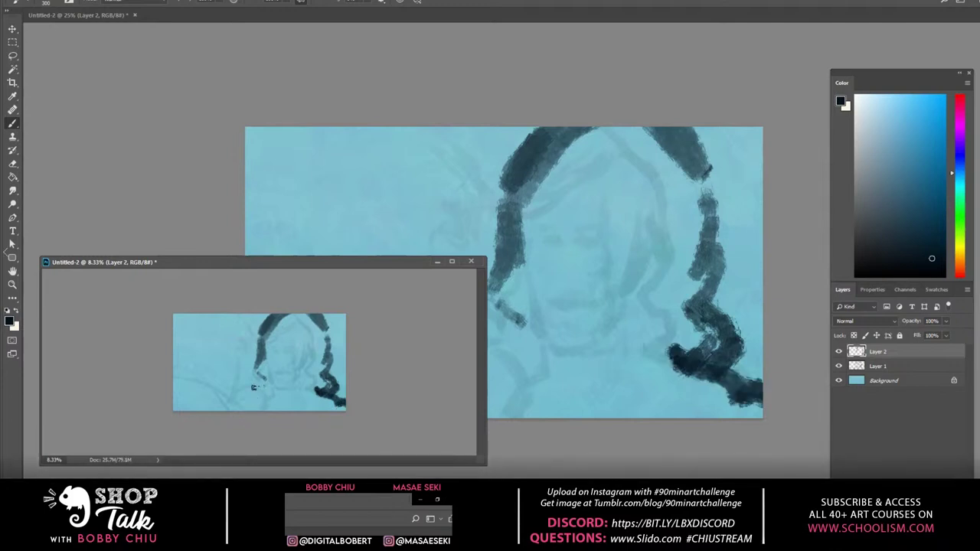
pyautogui.moveTo(257, 385); pyautogui.dragTo(215, 409)
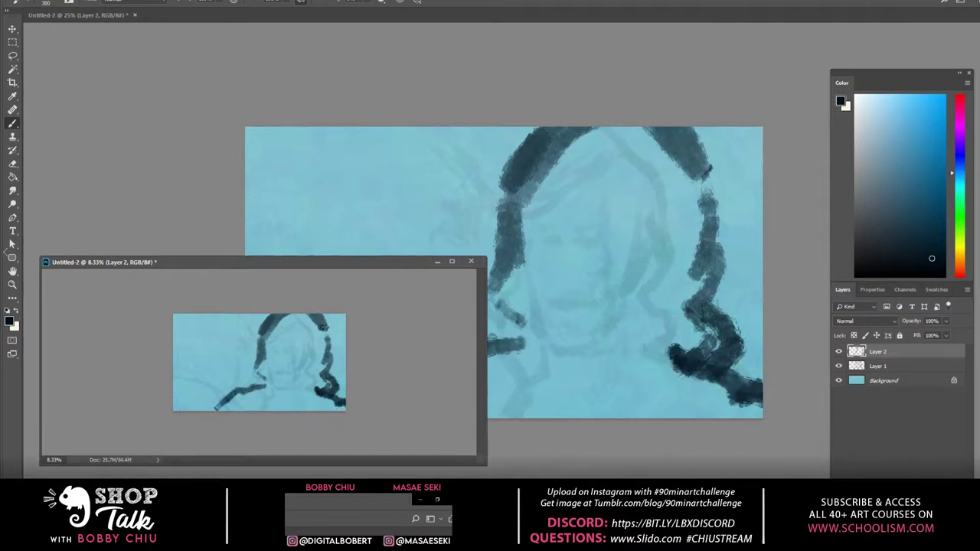
pyautogui.moveTo(311, 313); pyautogui.dragTo(317, 357)
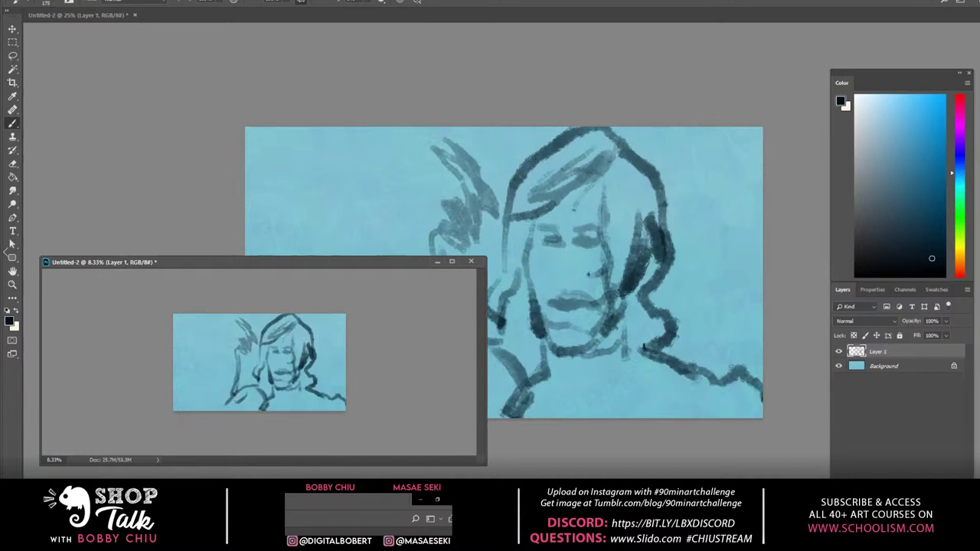
pyautogui.moveTo(235, 407)
pyautogui.mouseDown()
pyautogui.moveTo(208, 387)
pyautogui.moveTo(245, 411)
pyautogui.mouseUp()
pyautogui.moveTo(204, 378)
pyautogui.mouseDown()
pyautogui.moveTo(230, 410)
pyautogui.moveTo(175, 378)
pyautogui.mouseUp()
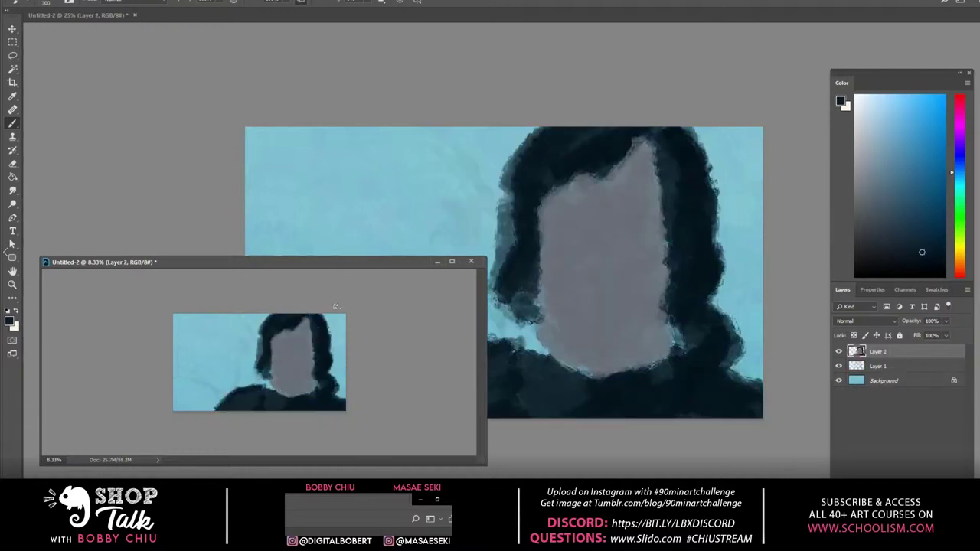
# Try painting a grey-purple hand beside the chin, pinkish lips and a dark stroke past the shoulder, and undo them
pyautogui.moveTo(307, 324); pyautogui.dragTo(314, 383)
pyautogui.moveTo(264, 360)
pyautogui.mouseDown()
pyautogui.moveTo(274, 409)
pyautogui.moveTo(199, 389)
pyautogui.mouseUp()
pyautogui.keyDown('alt'); pyautogui.click(249, 393); pyautogui.keyUp('alt')
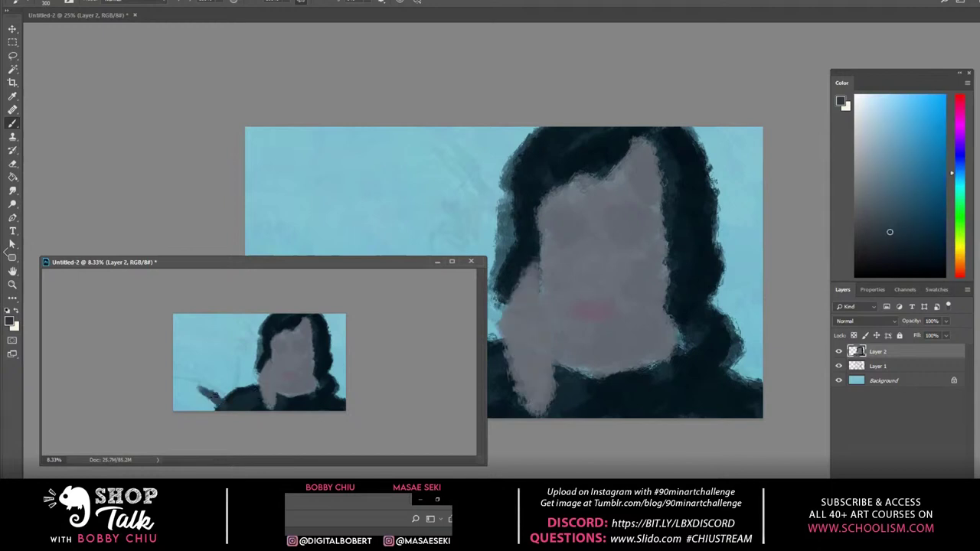
pyautogui.hotkey('ctrl', 'z')
pyautogui.keyDown('alt'); pyautogui.click(551, 318); pyautogui.keyUp('alt')
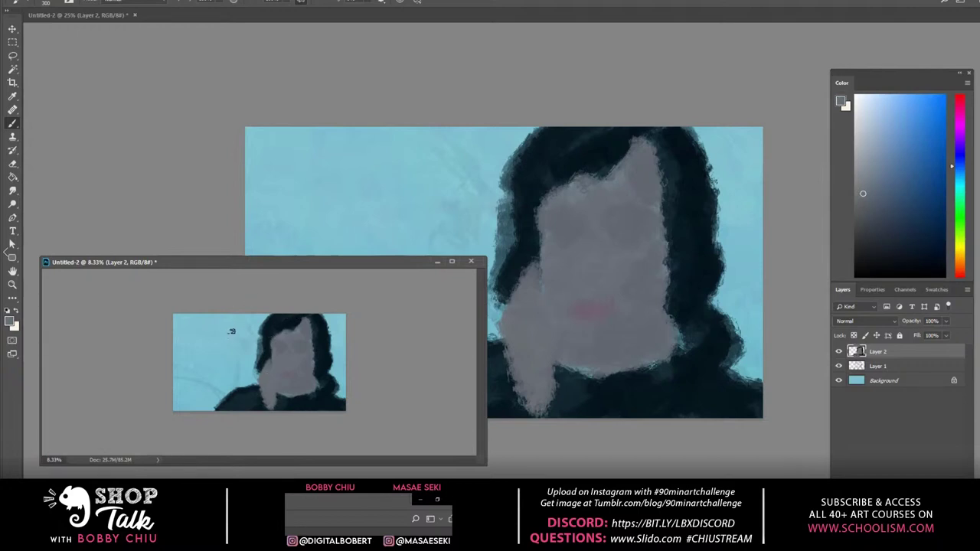
pyautogui.hotkey('ctrl', 'z')
pyautogui.hotkey('ctrl', 'z')
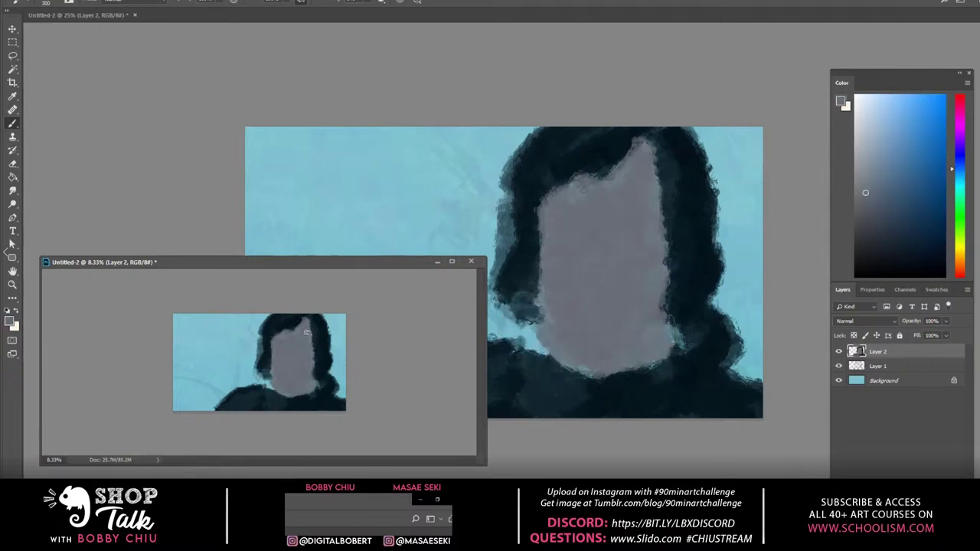
# Sample the grey-purple near the forehead and paint subtle tones over the forehead, eye sockets and chin
pyautogui.keyDown('alt'); pyautogui.click(305, 332); pyautogui.keyUp('alt')
pyautogui.moveTo(306, 327); pyautogui.dragTo(311, 320)
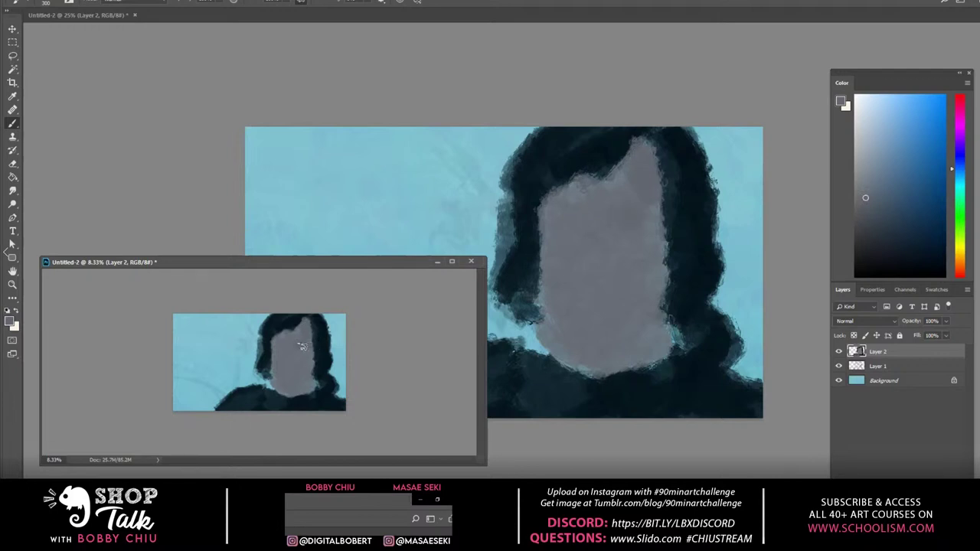
pyautogui.moveTo(308, 343); pyautogui.dragTo(281, 351)
pyautogui.moveTo(300, 381); pyautogui.dragTo(313, 386)
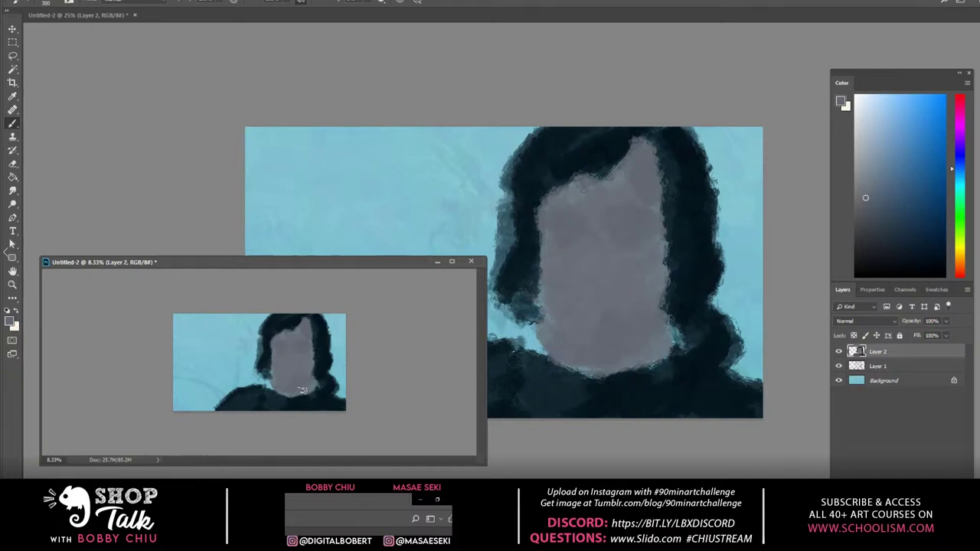
# Round out the lower face with muted pink lips, and block in a grey-purple hand rising from the shoulder beside the chin
pyautogui.moveTo(302, 391)
pyautogui.mouseDown()
pyautogui.moveTo(311, 384)
pyautogui.moveTo(307, 368)
pyautogui.moveTo(314, 379)
pyautogui.mouseUp()
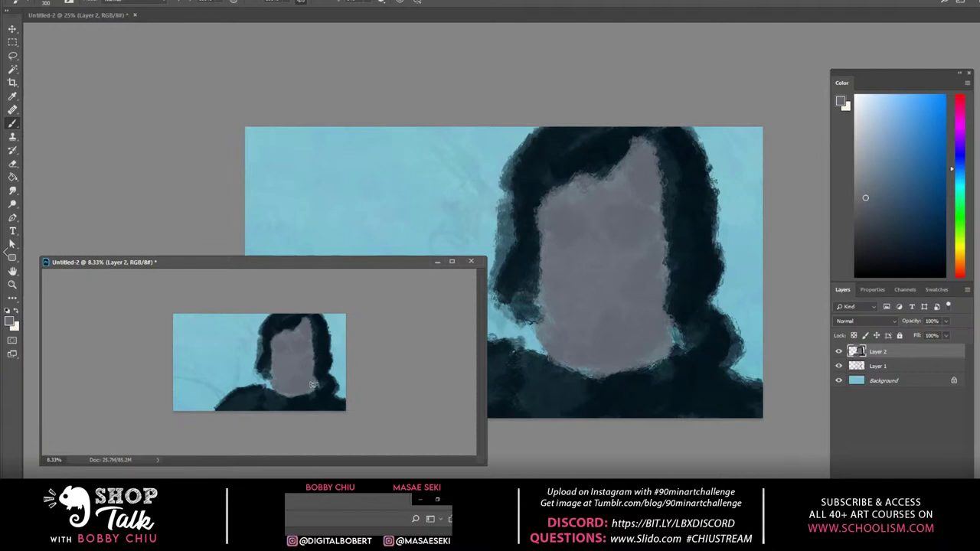
pyautogui.click(313, 384)
pyautogui.moveTo(958, 141); pyautogui.dragTo(956, 132)
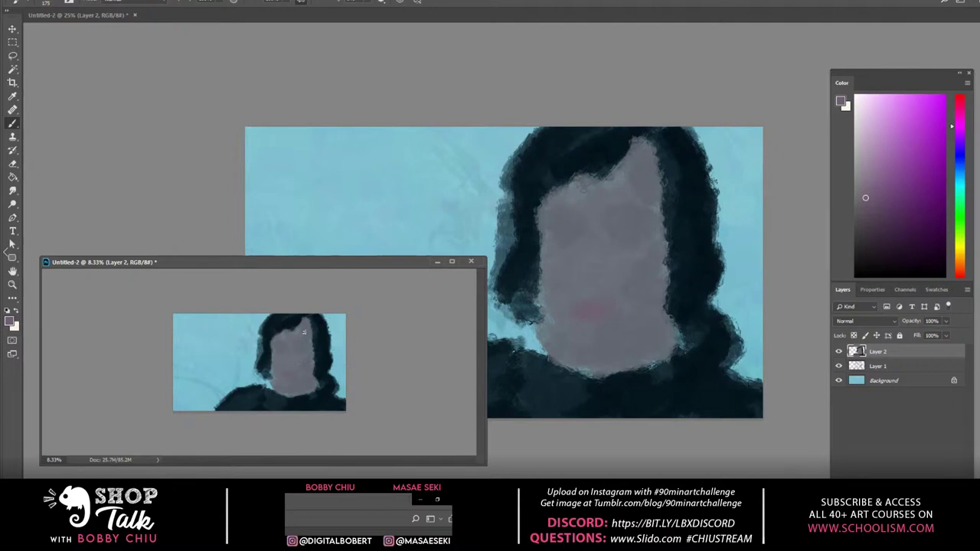
pyautogui.keyDown('alt'); pyautogui.click(284, 350); pyautogui.keyUp('alt')
pyautogui.moveTo(267, 368); pyautogui.dragTo(273, 407)
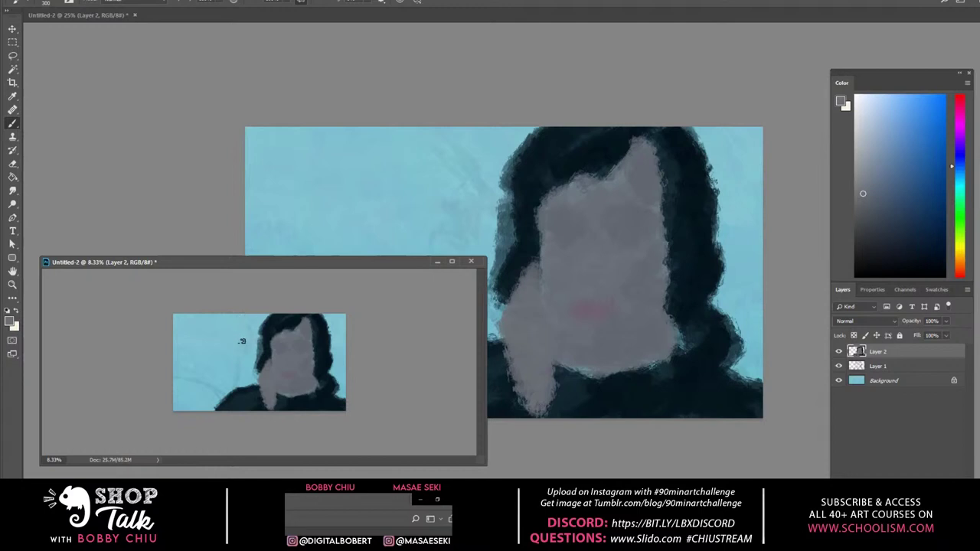
# Block in a foreground figure facing the portrait, with a dark slate shoulder and a large mass of grey-teal hair
pyautogui.keyDown('alt'); pyautogui.click(249, 395); pyautogui.keyUp('alt')
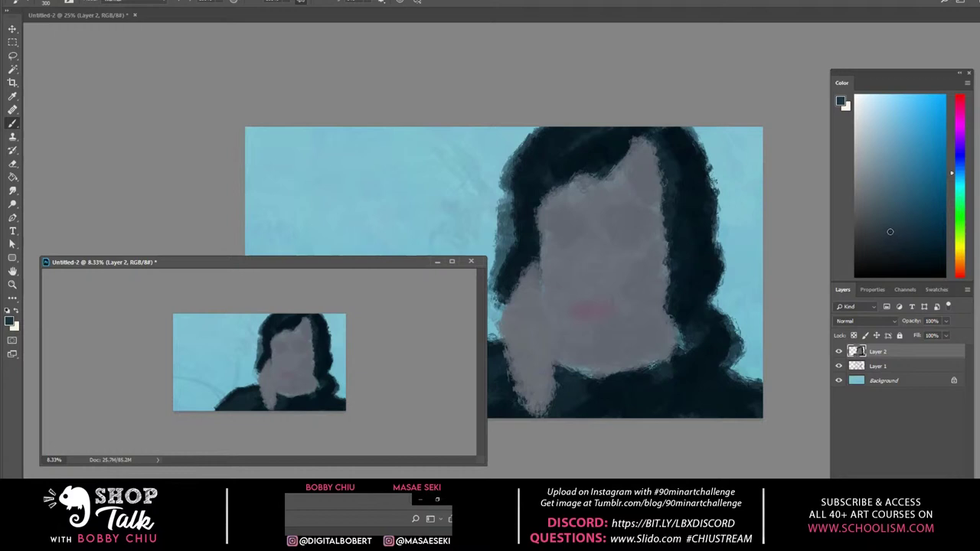
pyautogui.moveTo(205, 392)
pyautogui.mouseDown()
pyautogui.moveTo(219, 401)
pyautogui.moveTo(180, 387)
pyautogui.moveTo(192, 359)
pyautogui.mouseUp()
pyautogui.keyDown('alt'); pyautogui.click(233, 341); pyautogui.keyUp('alt')
pyautogui.moveTo(239, 338)
pyautogui.mouseDown()
pyautogui.moveTo(193, 351)
pyautogui.moveTo(215, 375)
pyautogui.moveTo(186, 367)
pyautogui.moveTo(233, 358)
pyautogui.moveTo(238, 327)
pyautogui.moveTo(188, 346)
pyautogui.moveTo(216, 329)
pyautogui.moveTo(209, 350)
pyautogui.moveTo(181, 352)
pyautogui.moveTo(187, 328)
pyautogui.mouseUp()
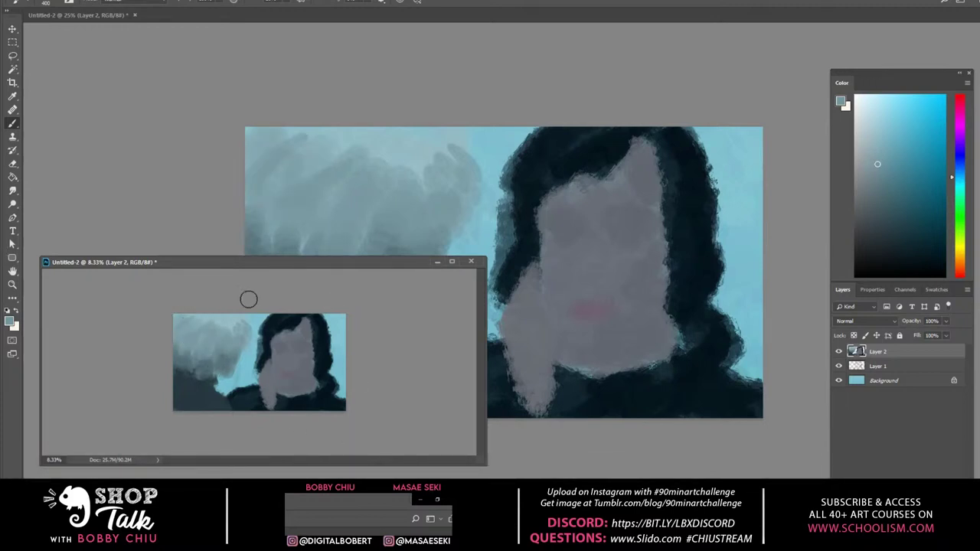
# Paint a grey-purple sliver of face on the foreground figure and extend its pale hair up to the canvas edge
pyautogui.keyDown('alt'); pyautogui.click(272, 379); pyautogui.keyUp('alt')
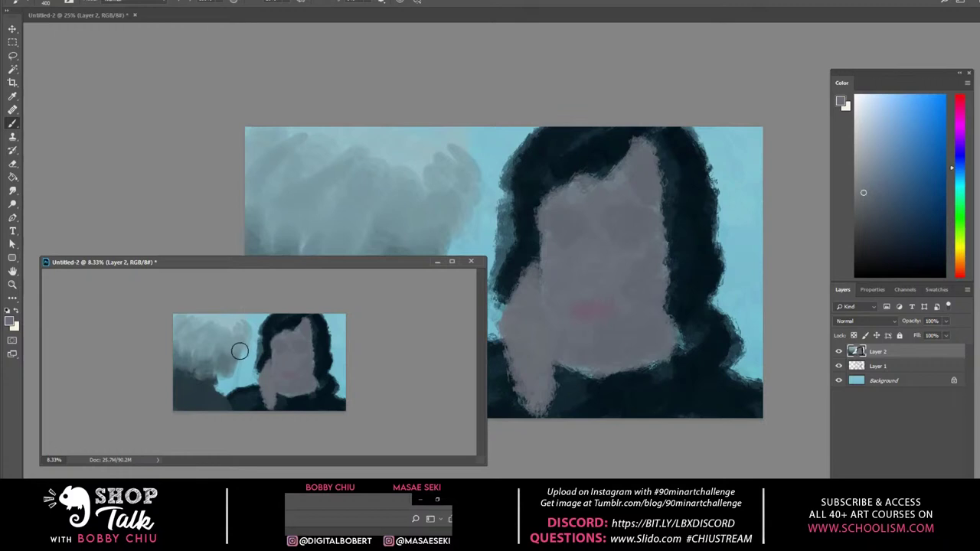
pyautogui.moveTo(237, 350)
pyautogui.mouseDown()
pyautogui.moveTo(228, 394)
pyautogui.moveTo(221, 381)
pyautogui.mouseUp()
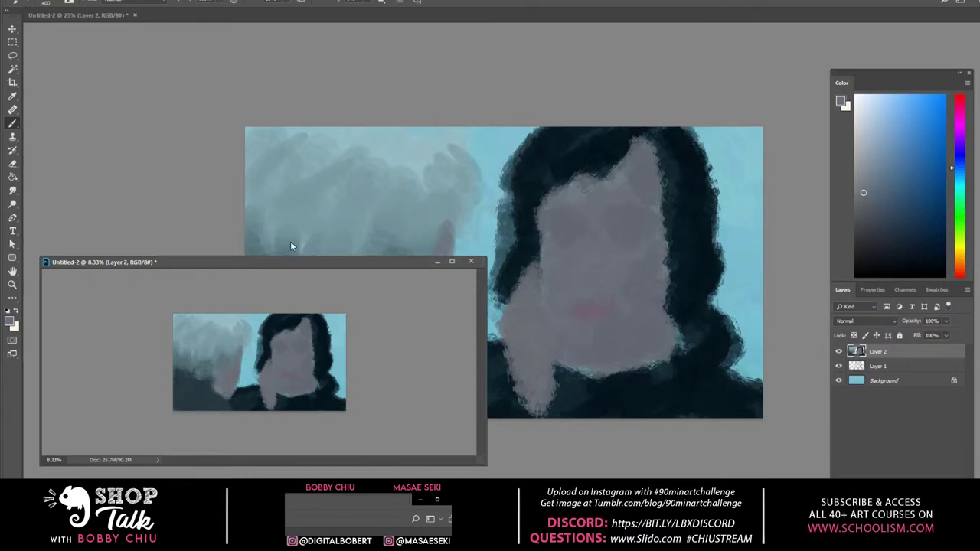
pyautogui.keyDown('alt'); pyautogui.click(250, 314); pyautogui.keyUp('alt')
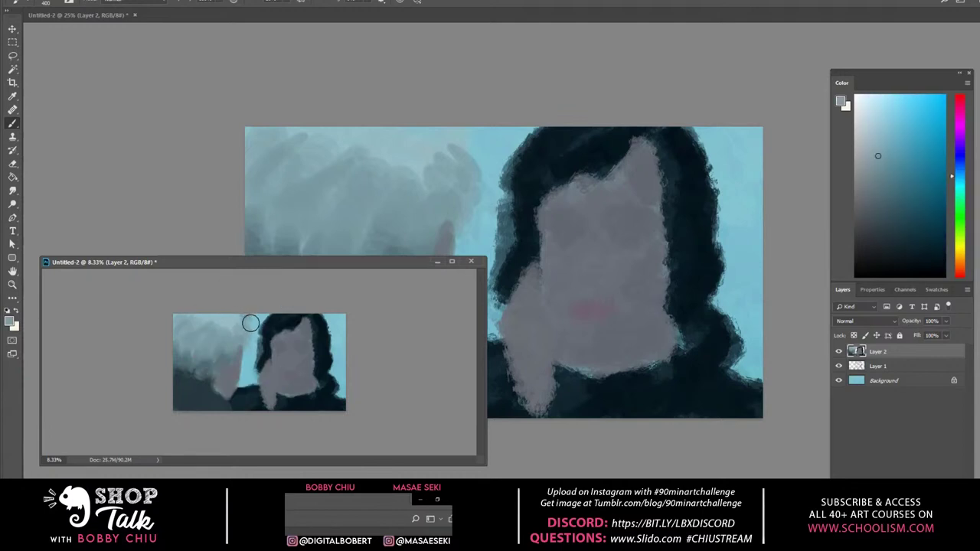
pyautogui.moveTo(236, 315); pyautogui.dragTo(222, 309)
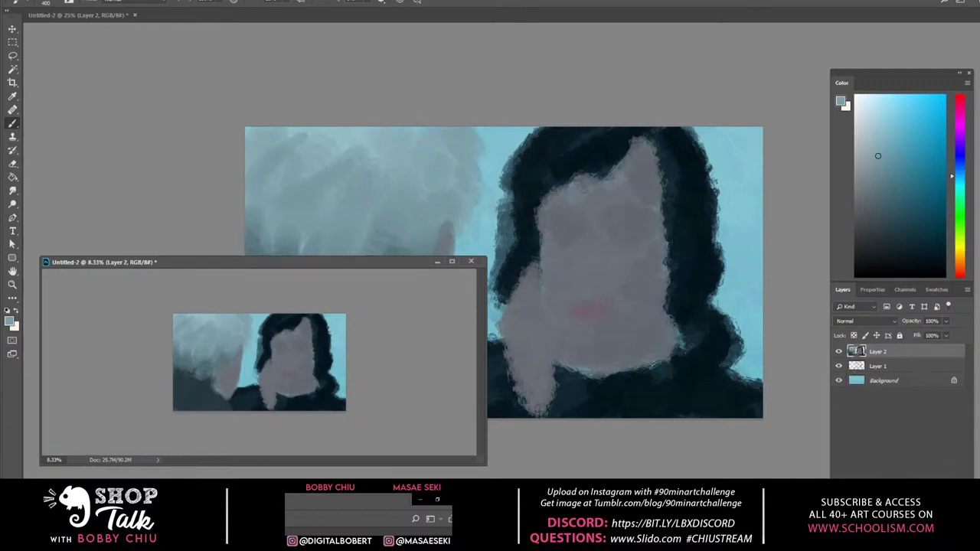
# Delete the sketch layer, and shrink the small preview window and move it clear of the main painting
pyautogui.moveTo(878, 366); pyautogui.dragTo(927, 463)
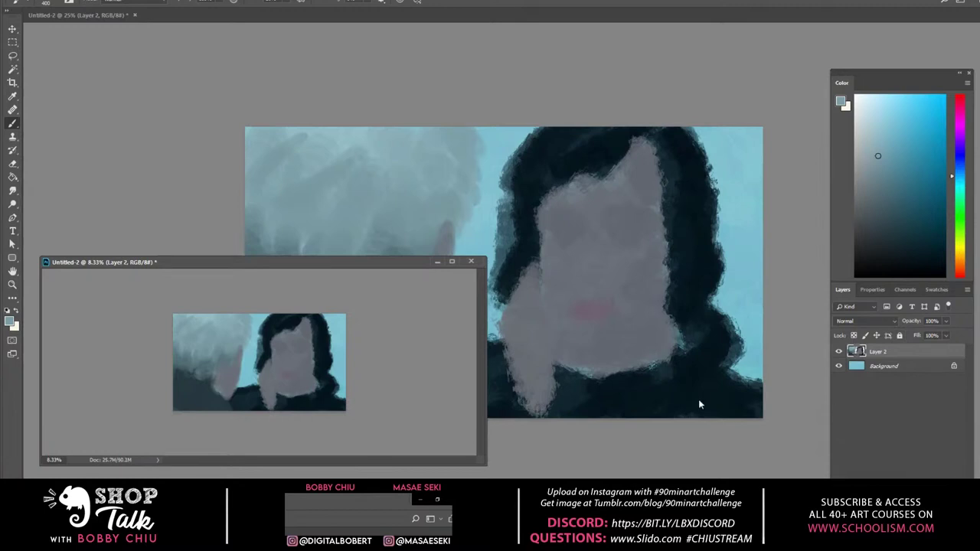
pyautogui.hotkey('ctrl', '-')
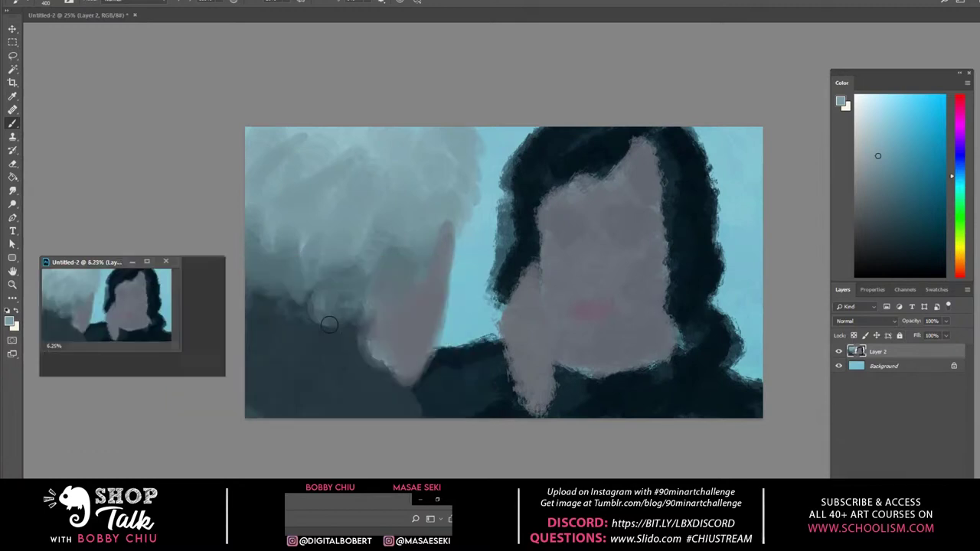
pyautogui.moveTo(140, 265); pyautogui.dragTo(149, 91)
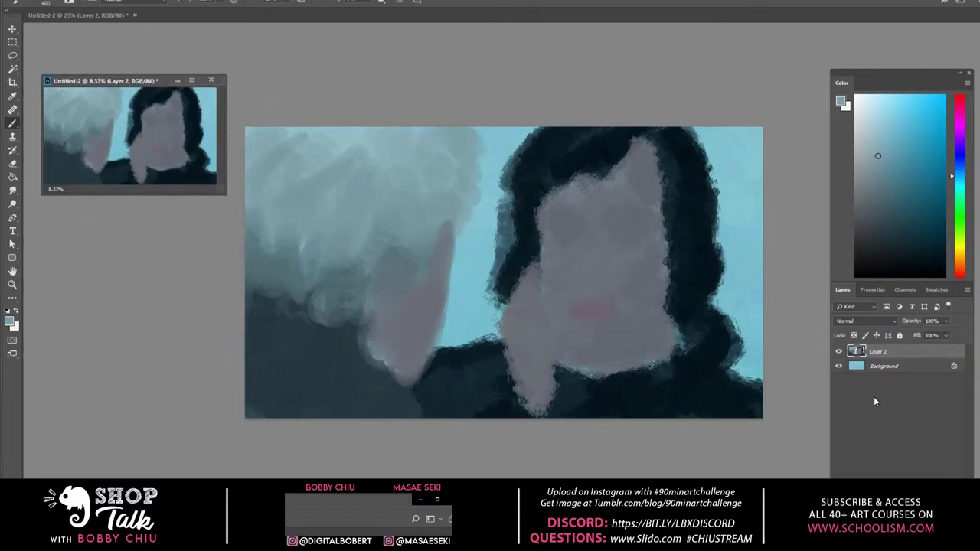
pyautogui.click(791, 244)
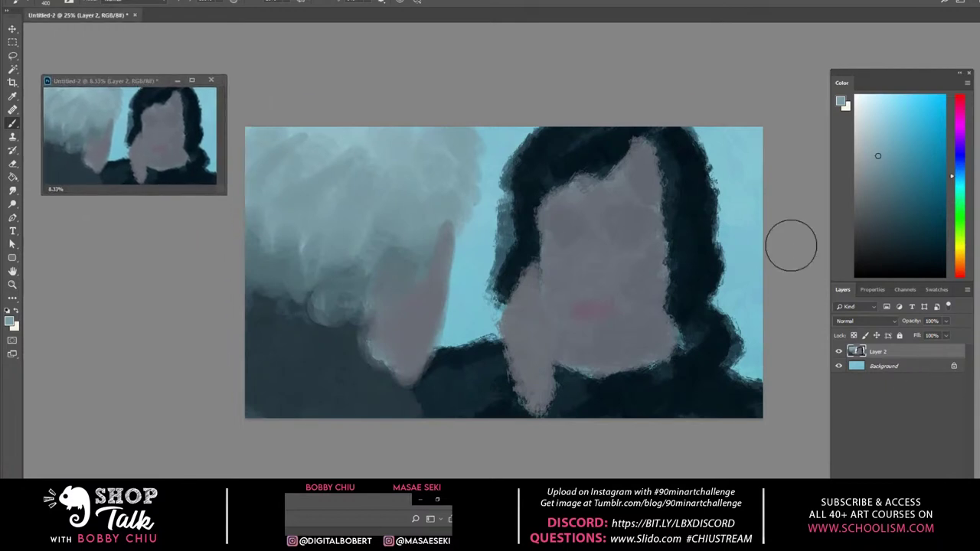
# Reduce the brush size, sample the near-black hair colour and refine the hair outline and strands around the portrait's face
pyautogui.press('[')
pyautogui.press('[')
pyautogui.press('[')
pyautogui.press('[')
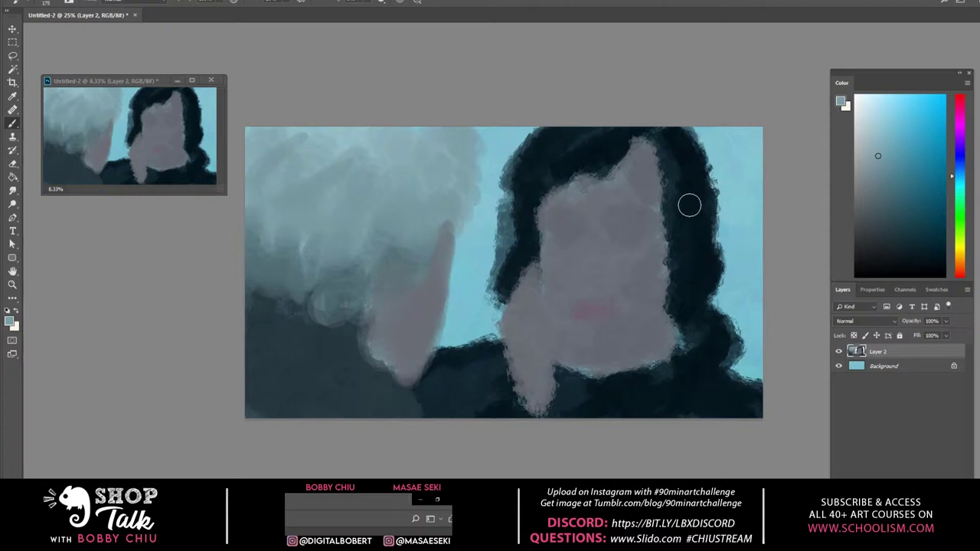
pyautogui.keyDown('alt'); pyautogui.click(689, 203); pyautogui.keyUp('alt')
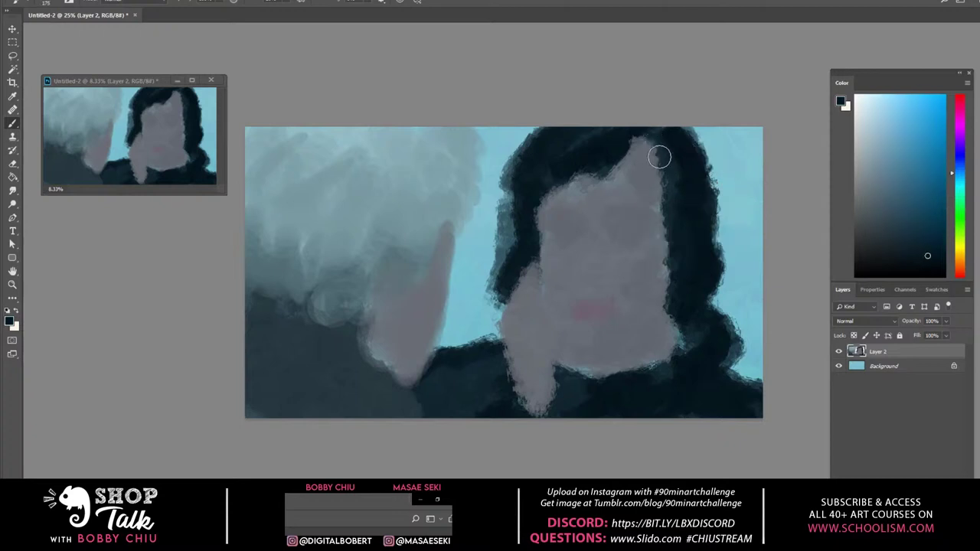
pyautogui.moveTo(652, 154)
pyautogui.mouseDown()
pyautogui.moveTo(664, 220)
pyautogui.moveTo(662, 170)
pyautogui.moveTo(676, 212)
pyautogui.moveTo(680, 200)
pyautogui.moveTo(664, 147)
pyautogui.moveTo(655, 154)
pyautogui.moveTo(671, 242)
pyautogui.moveTo(662, 246)
pyautogui.moveTo(670, 196)
pyautogui.mouseUp()
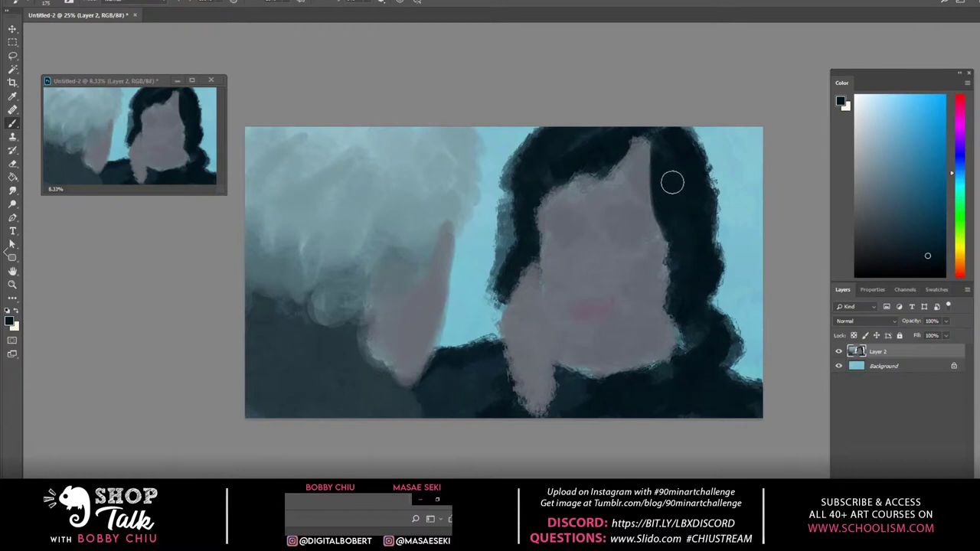
pyautogui.hotkey('ctrl', 'z')
pyautogui.hotkey('ctrl', 'z')
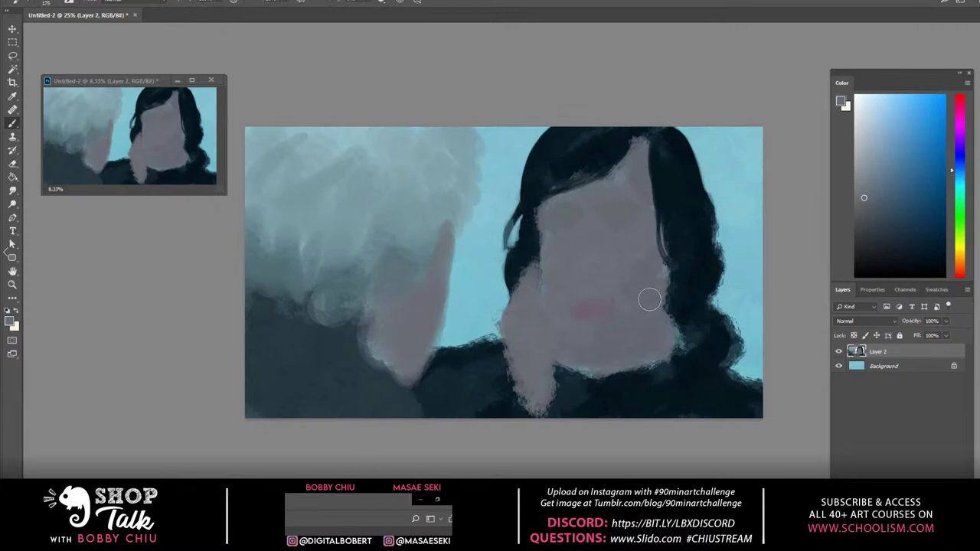
# Shade the chin and the area under the lips, and paint a muted pink nose using tones sampled from the face
pyautogui.moveTo(635, 352); pyautogui.dragTo(581, 348)
pyautogui.keyDown('alt'); pyautogui.click(607, 323); pyautogui.keyUp('alt')
pyautogui.moveTo(586, 257); pyautogui.dragTo(589, 279)
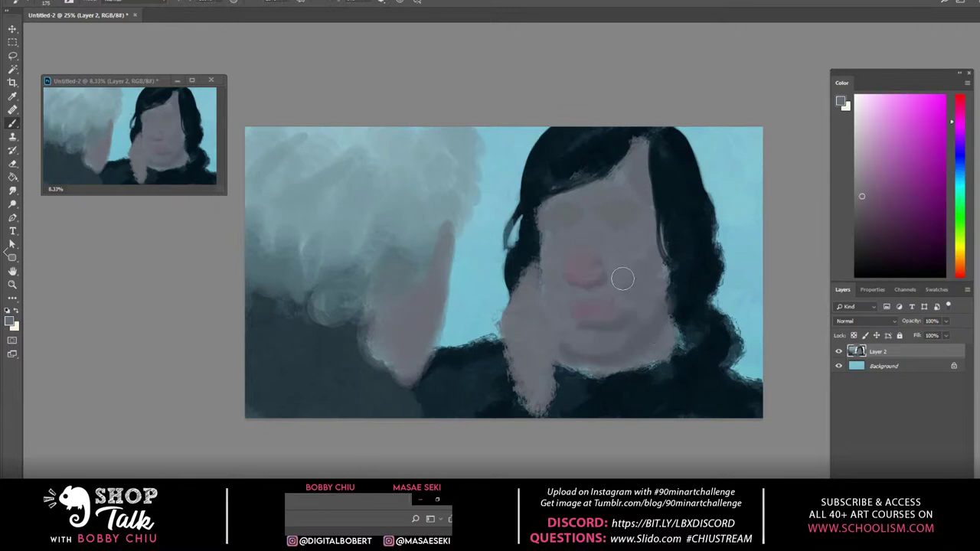
pyautogui.keyDown('alt'); pyautogui.click(618, 354); pyautogui.keyUp('alt')
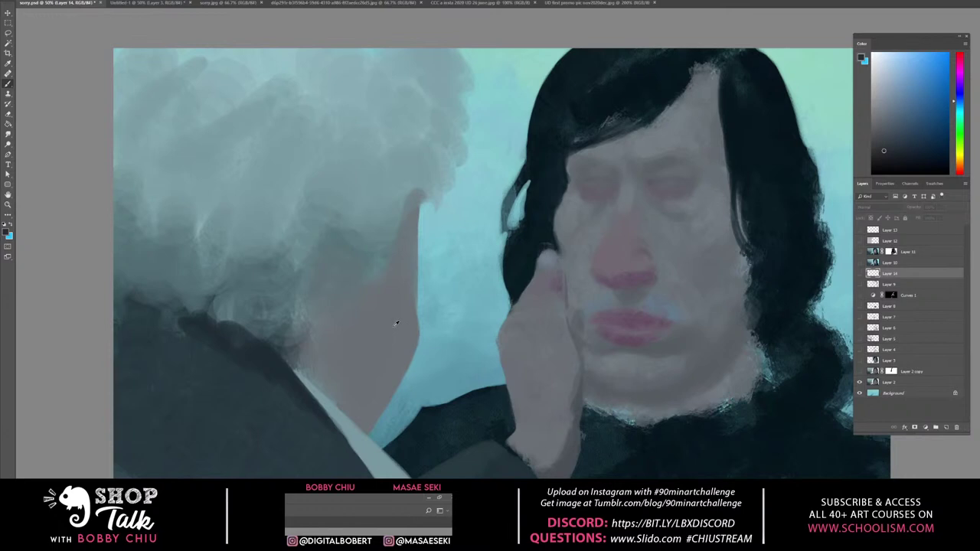
# Sample the skin, hair, clothing and background colours across the more finished version of the painting to compare their hues
pyautogui.keyDown('alt'); pyautogui.click(395, 323); pyautogui.keyUp('alt')
pyautogui.keyDown('alt'); pyautogui.click(271, 180); pyautogui.keyUp('alt')
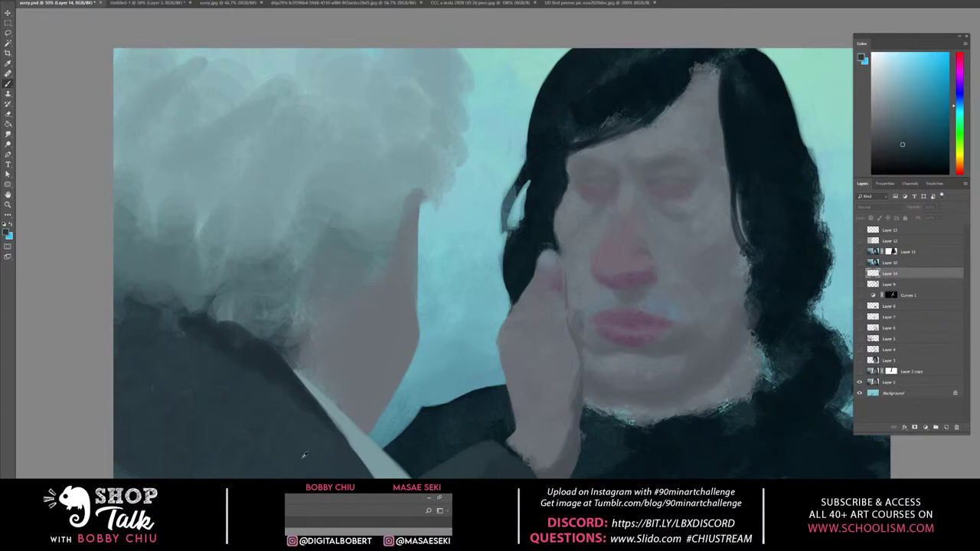
pyautogui.keyDown('alt'); pyautogui.click(344, 459); pyautogui.keyUp('alt')
pyautogui.keyDown('alt'); pyautogui.click(469, 400); pyautogui.keyUp('alt')
pyautogui.keyDown('alt'); pyautogui.click(556, 148); pyautogui.keyUp('alt')
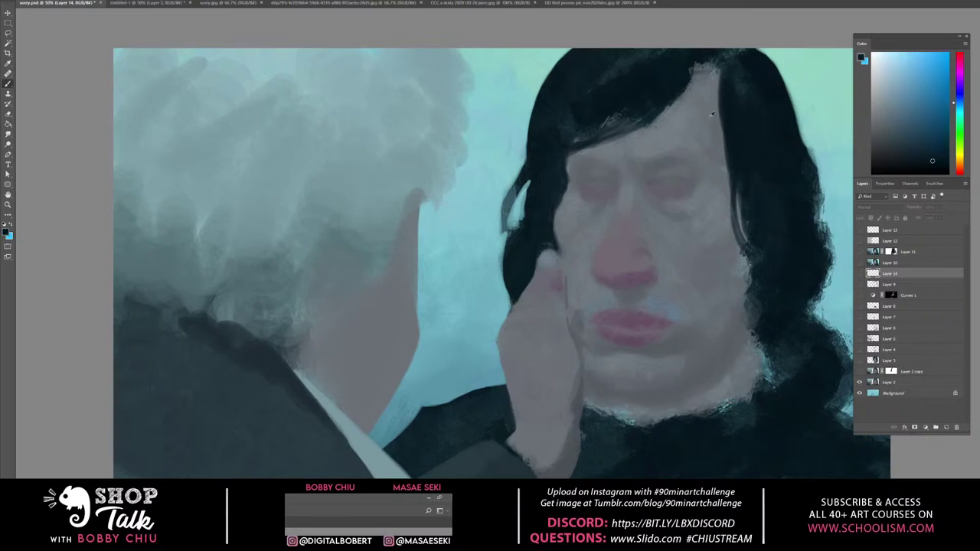
pyautogui.keyDown('alt'); pyautogui.click(549, 126); pyautogui.keyUp('alt')
pyautogui.keyDown('alt'); pyautogui.click(387, 344); pyautogui.keyUp('alt')
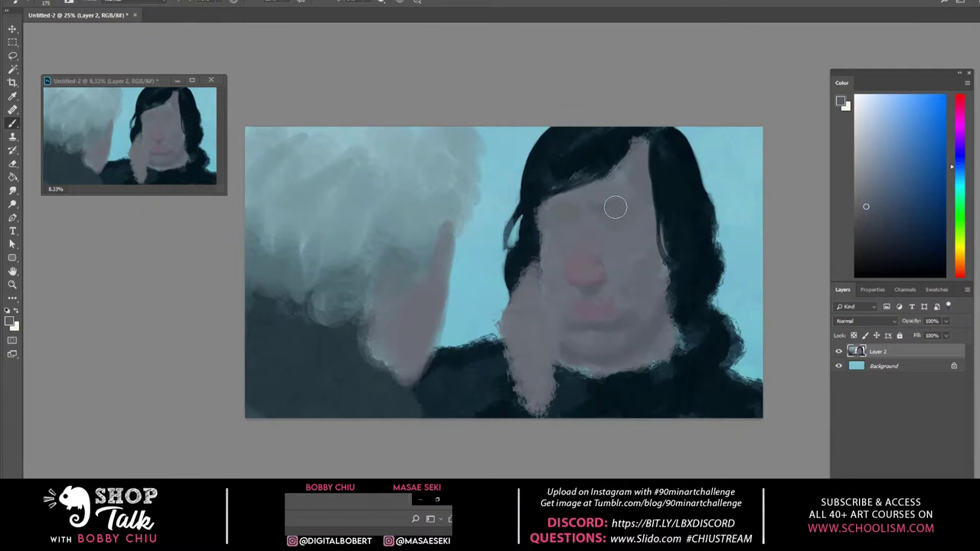
# Paint the brows and both eye sockets with darker grey-purple tones sampled from the face
pyautogui.moveTo(608, 205); pyautogui.dragTo(627, 204)
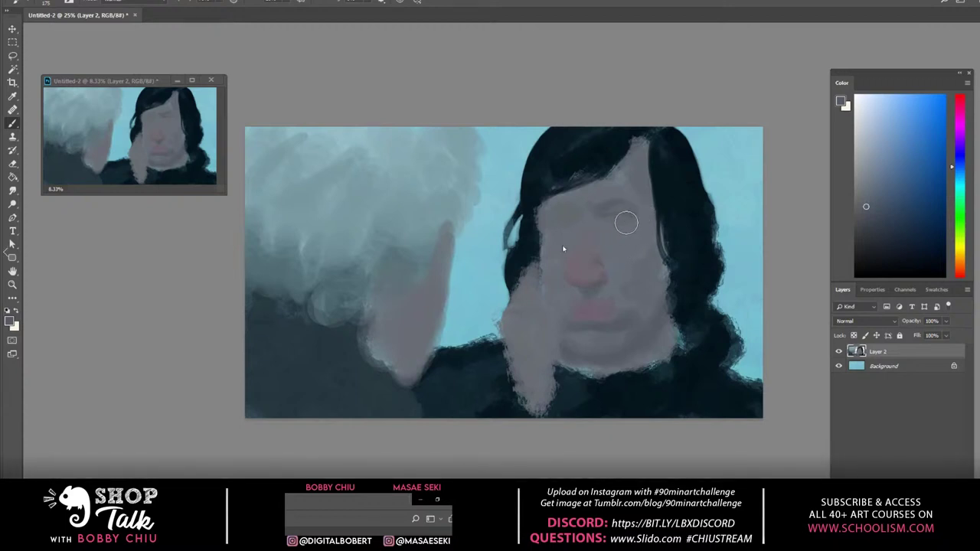
pyautogui.keyDown('alt'); pyautogui.click(605, 277); pyautogui.keyUp('alt')
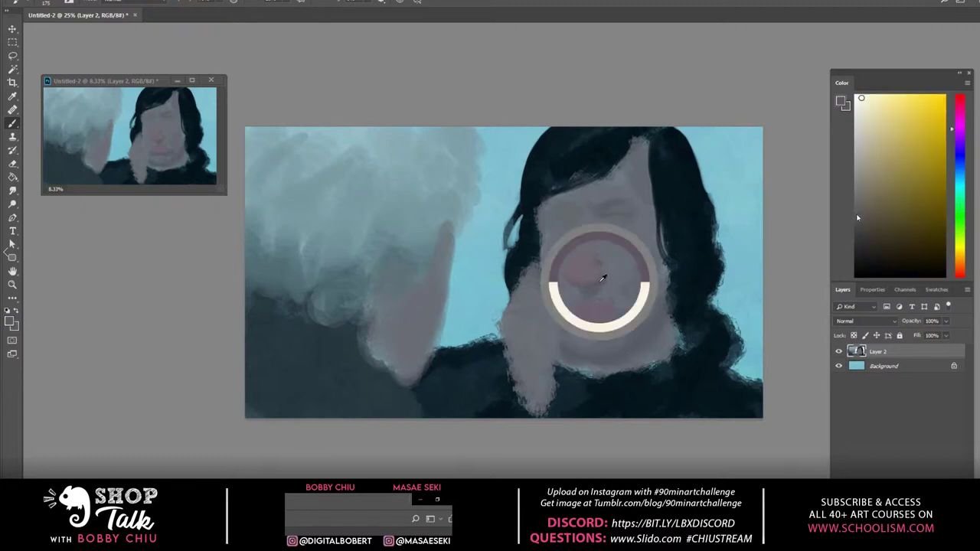
pyautogui.keyDown('alt'); pyautogui.click(601, 279); pyautogui.keyUp('alt')
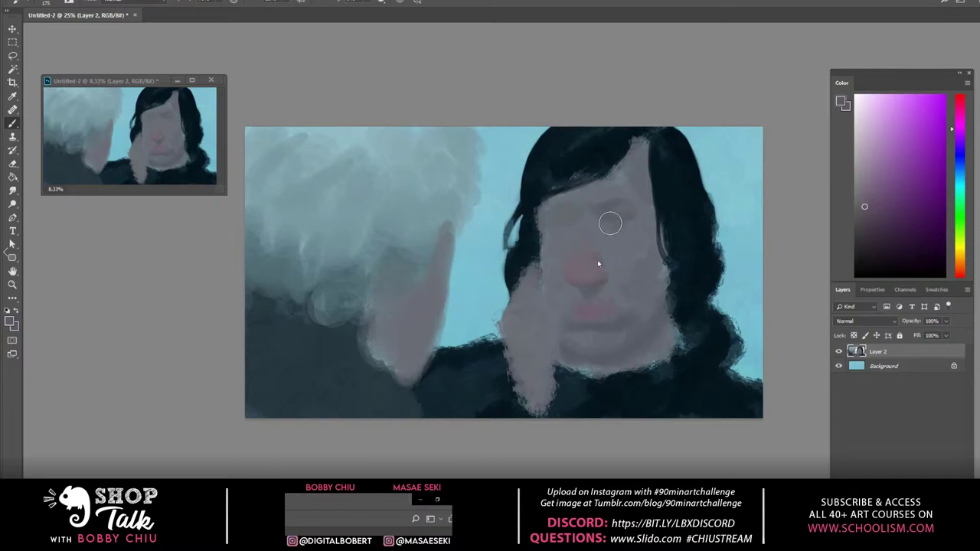
pyautogui.moveTo(623, 219)
pyautogui.mouseDown()
pyautogui.moveTo(602, 219)
pyautogui.moveTo(632, 230)
pyautogui.mouseUp()
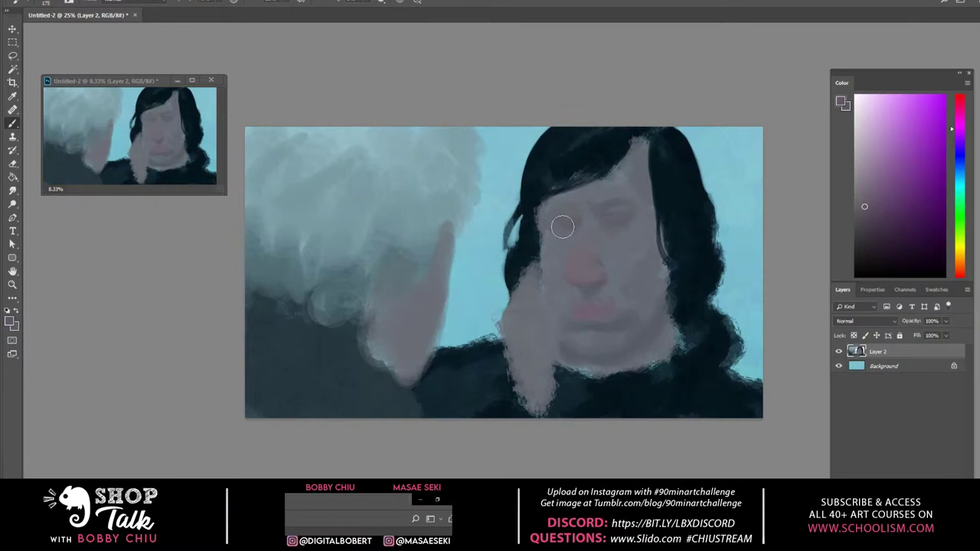
pyautogui.keyDown('alt'); pyautogui.click(616, 199); pyautogui.keyUp('alt')
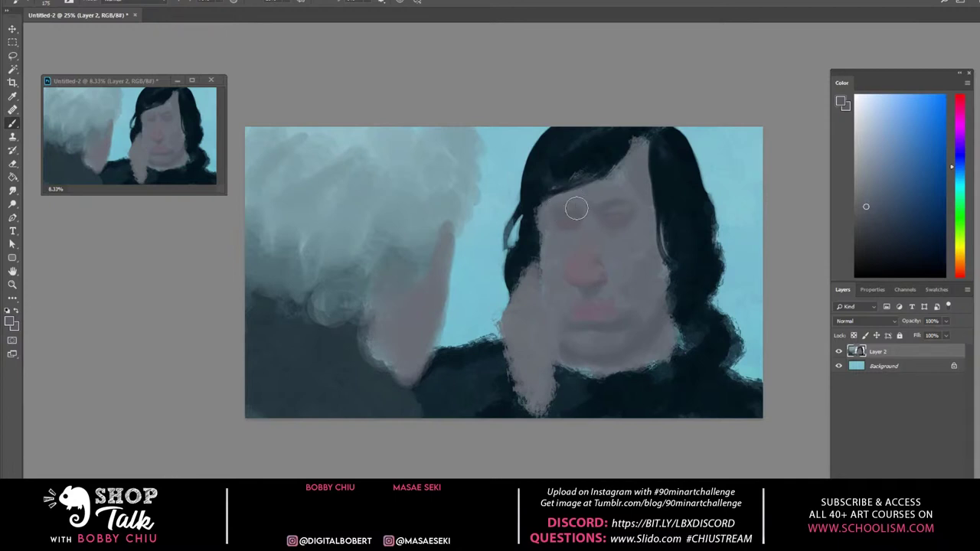
pyautogui.moveTo(568, 207)
pyautogui.mouseDown()
pyautogui.moveTo(554, 204)
pyautogui.moveTo(651, 208)
pyautogui.moveTo(586, 212)
pyautogui.moveTo(601, 210)
pyautogui.mouseUp()
pyautogui.moveTo(576, 127)
pyautogui.mouseDown()
pyautogui.moveTo(543, 189)
pyautogui.moveTo(575, 155)
pyautogui.mouseUp()
# Reshape the portrait's cheek and hairline above the hand with sampled dark hair and grey-purple skin colours
pyautogui.keyDown('alt'); pyautogui.click(532, 235); pyautogui.keyUp('alt')
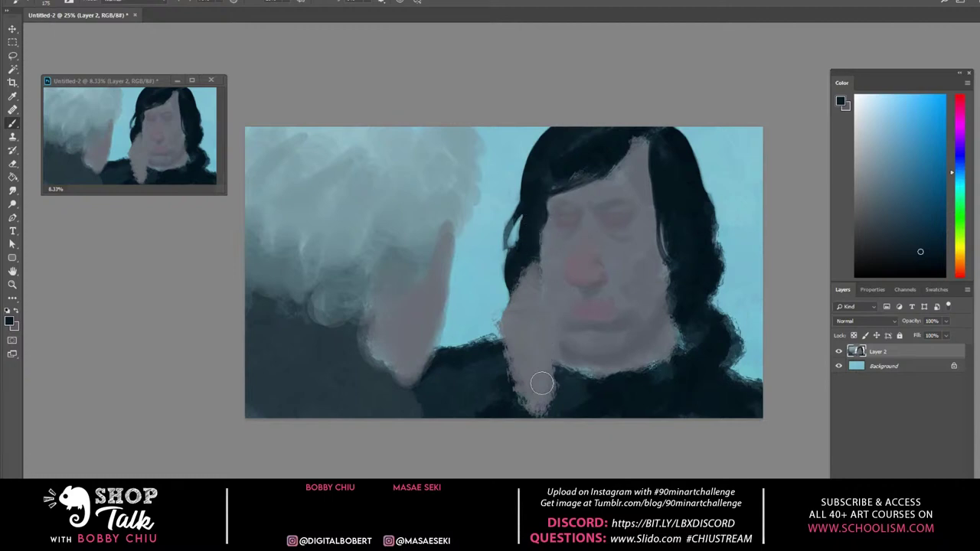
pyautogui.keyDown('alt'); pyautogui.click(554, 235); pyautogui.keyUp('alt')
pyautogui.keyDown('alt'); pyautogui.click(561, 232); pyautogui.keyUp('alt')
pyautogui.keyDown('alt'); pyautogui.click(536, 249); pyautogui.keyUp('alt')
pyautogui.keyDown('alt'); pyautogui.click(545, 233); pyautogui.keyUp('alt')
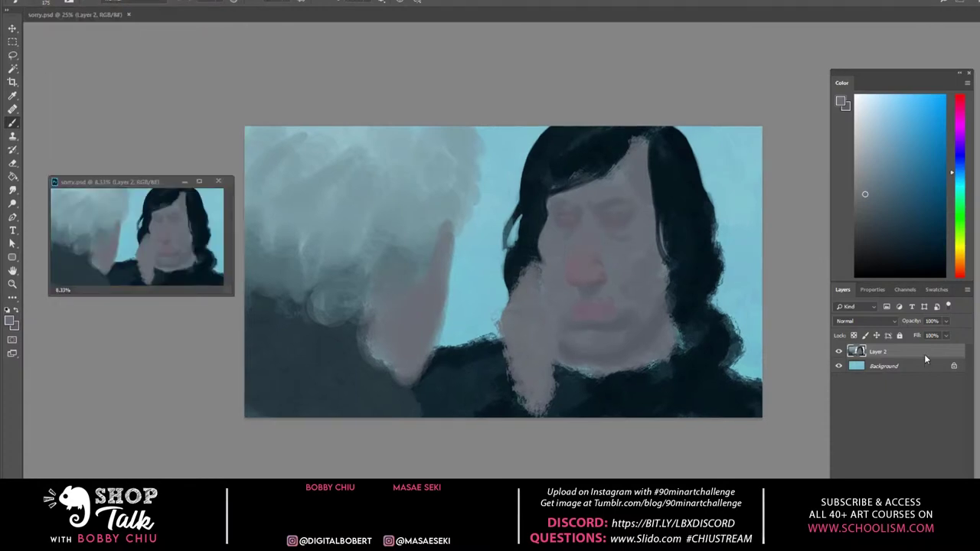
# Add an empty layer above Layer 2, and on Layer 2 sharpen the foreground figure's face edge by erasing and repainting with sampled skin colour
pyautogui.hotkey('ctrl', 'shift', 'alt', 'n')
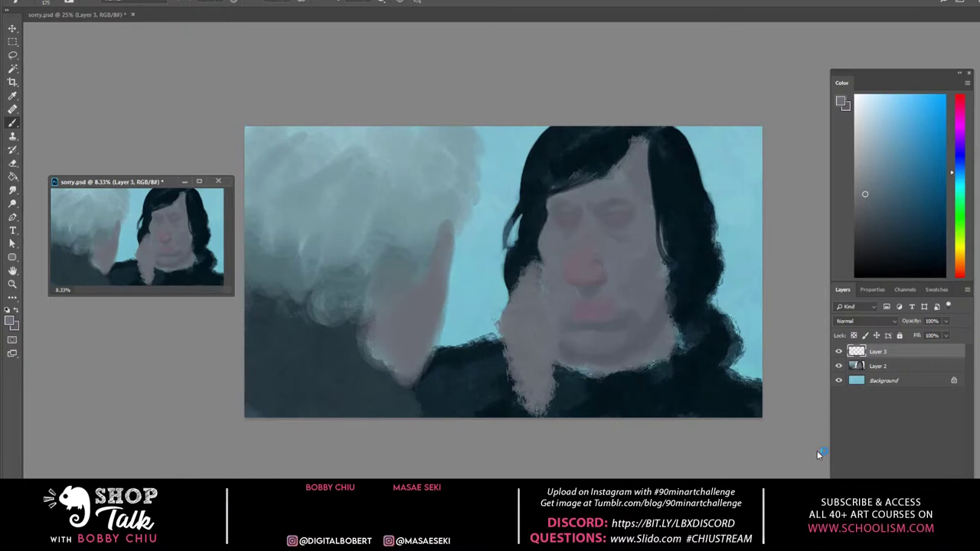
pyautogui.click(896, 367)
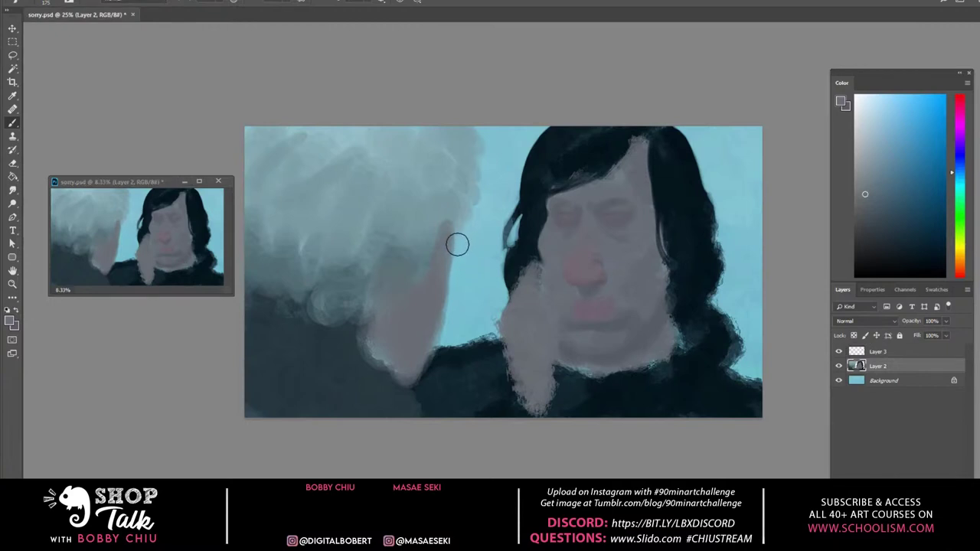
pyautogui.press('e')
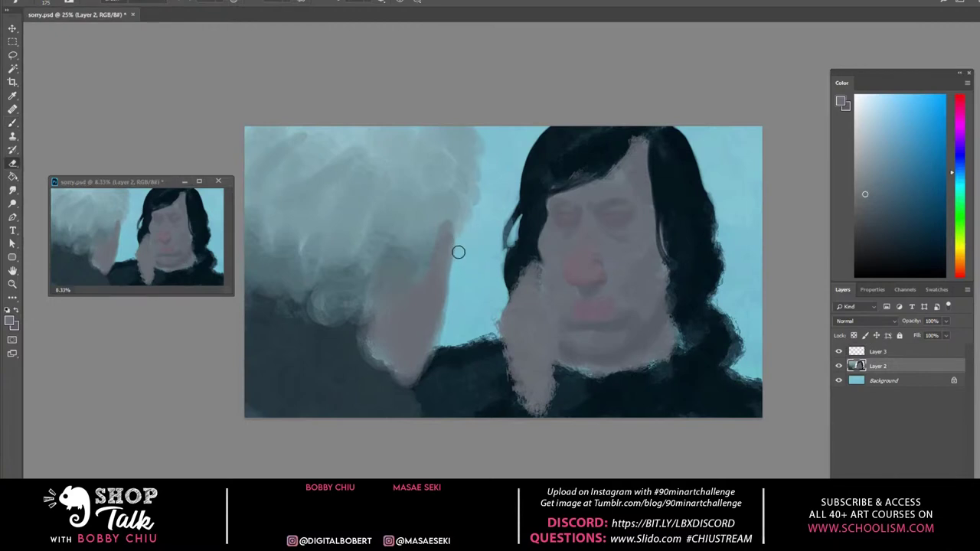
pyautogui.moveTo(455, 240); pyautogui.dragTo(454, 275)
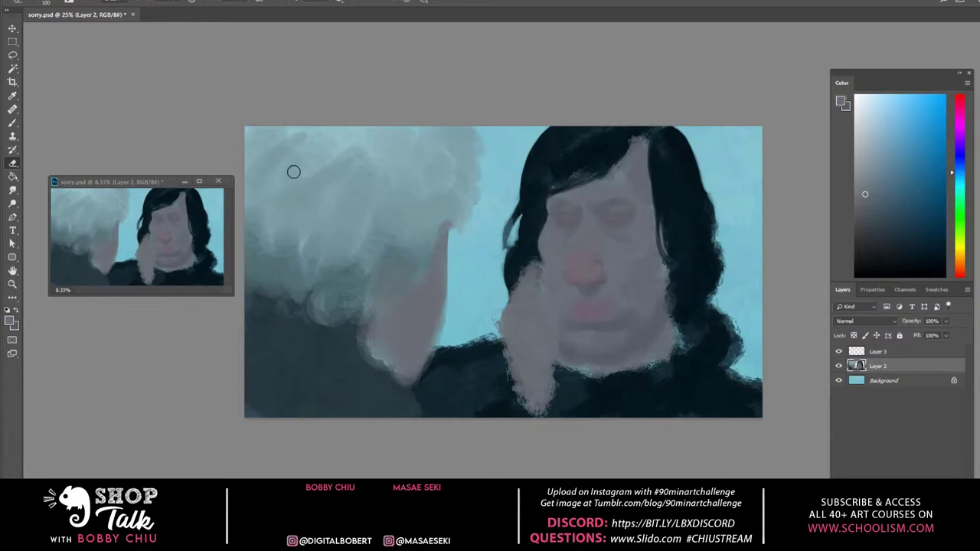
pyautogui.press('b')
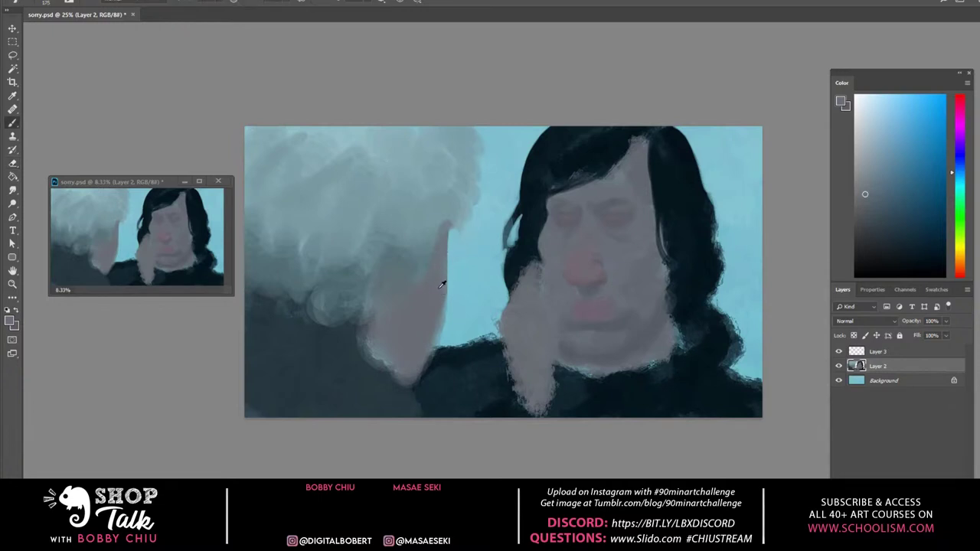
pyautogui.keyDown('alt'); pyautogui.click(441, 285); pyautogui.keyUp('alt')
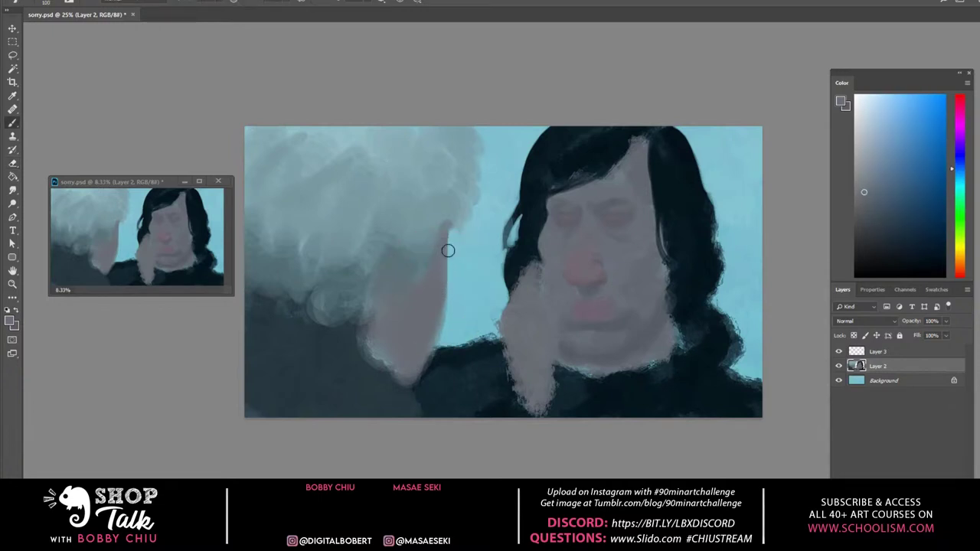
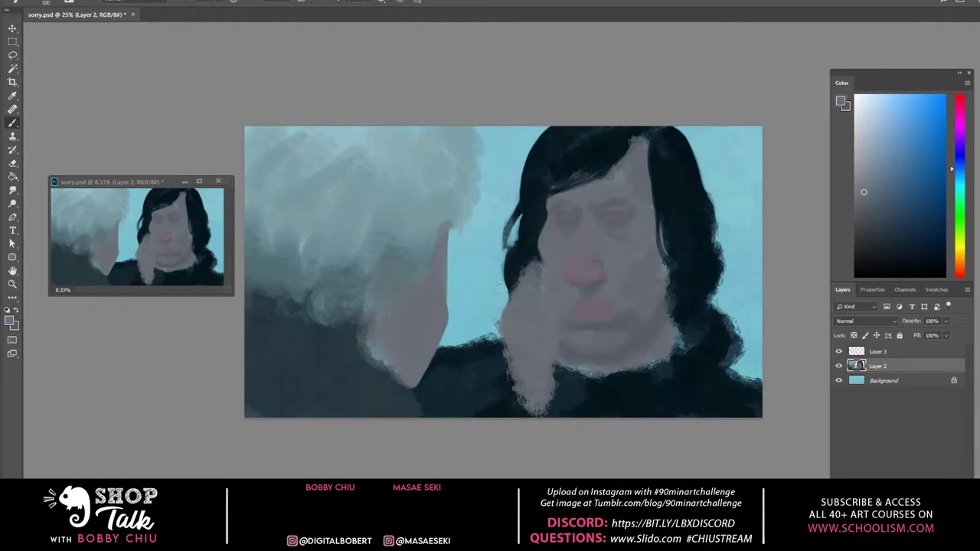
# Refine the contour of the hand against the portrait's hair using sampled dark hair and grey-purple skin colours
pyautogui.press('e')
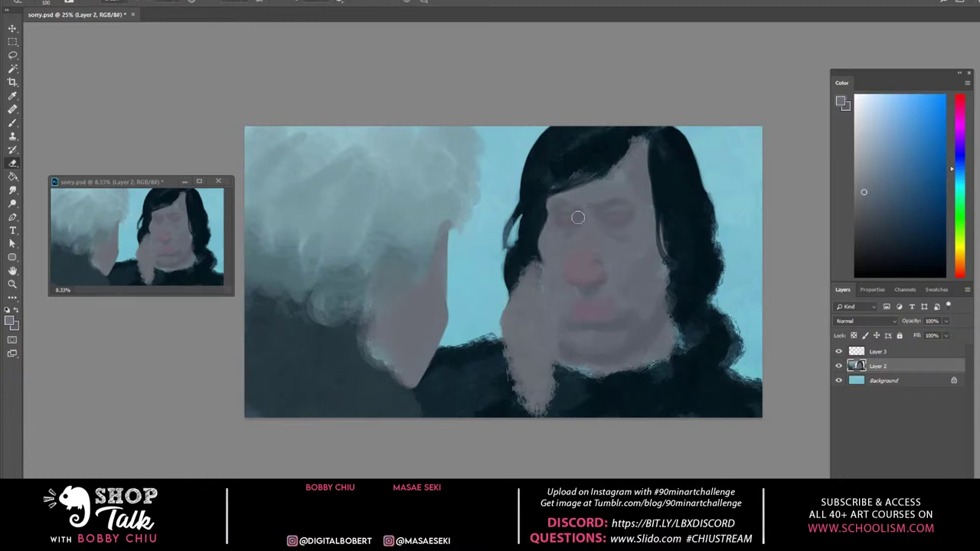
pyautogui.press('b')
pyautogui.keyDown('alt'); pyautogui.click(527, 247); pyautogui.keyUp('alt')
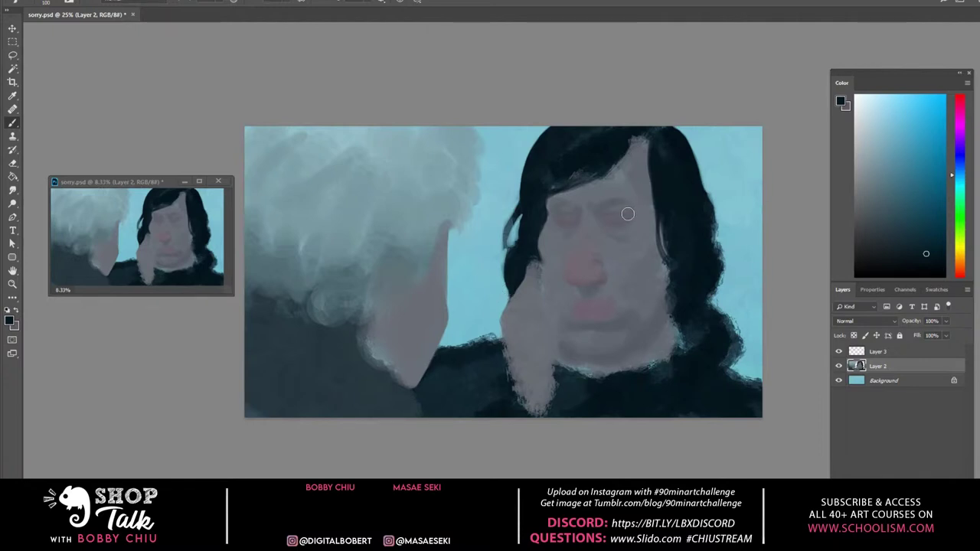
pyautogui.keyDown('alt'); pyautogui.click(533, 294); pyautogui.keyUp('alt')
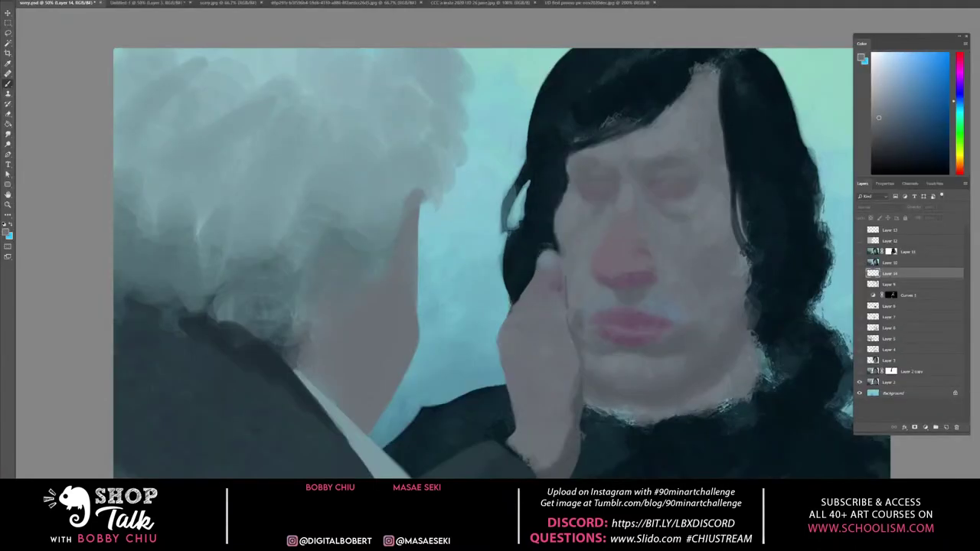
# Add an empty layer on top of the more finished painting's layers, and switch to the Untitled-1 document
pyautogui.click(940, 233)
pyautogui.click(945, 428)
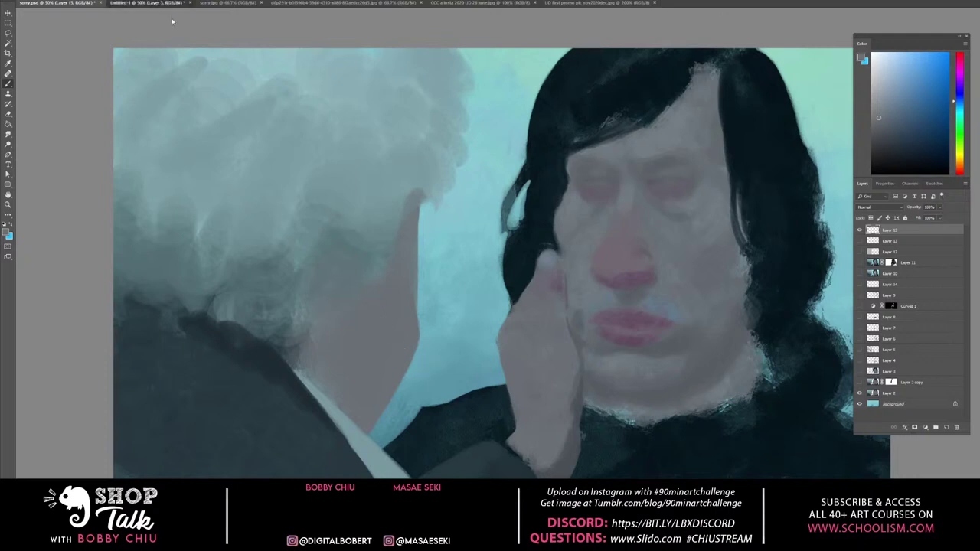
pyautogui.click(150, 3)
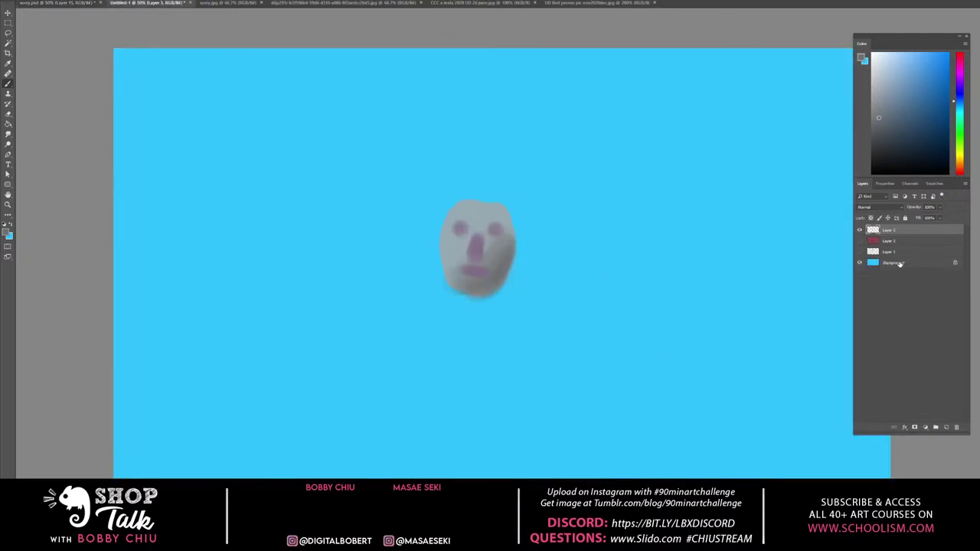
# Prepare a blank canvas by filling the Background with white, hiding Layer 3 and adding an empty layer directly above the Background
pyautogui.click(900, 263)
pyautogui.press('d')
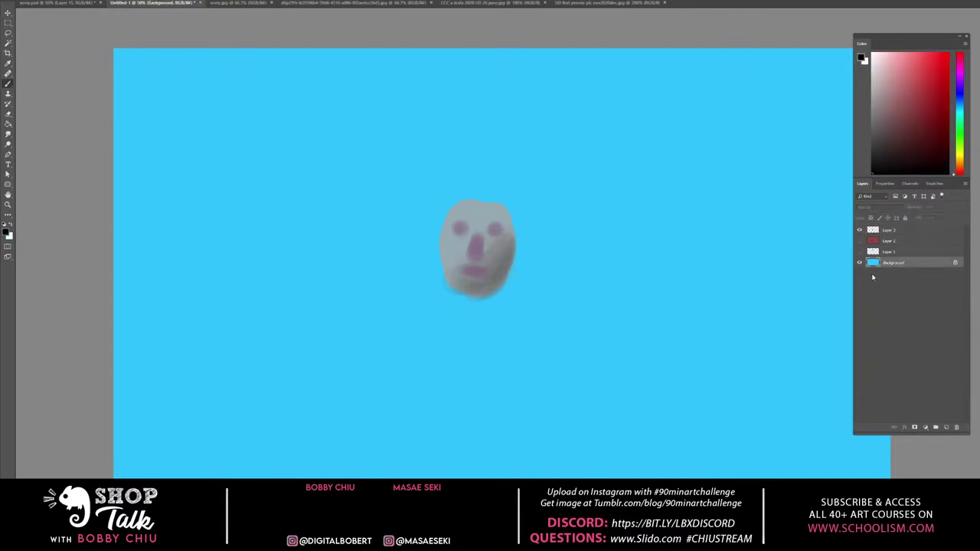
pyautogui.hotkey('ctrl', 'a')
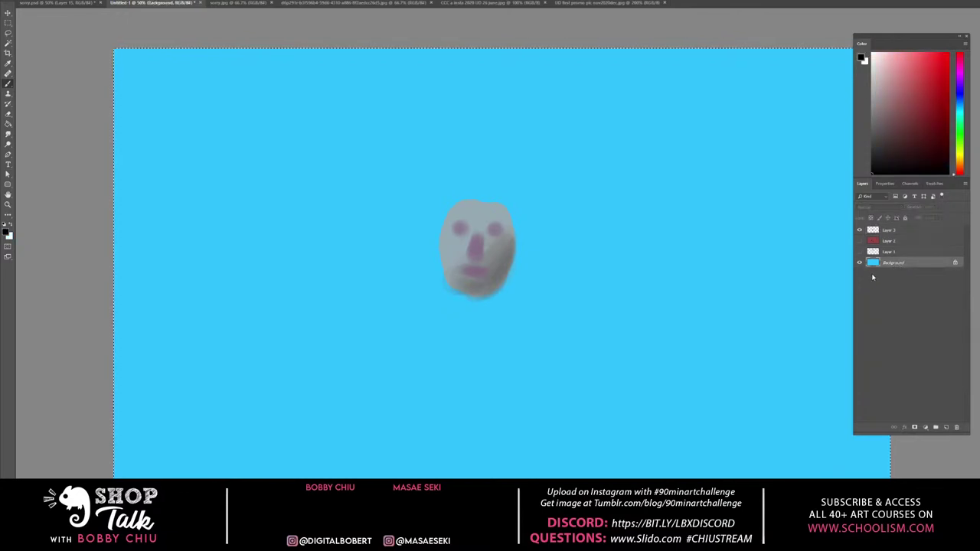
pyautogui.hotkey('alt', 'BackSpace')
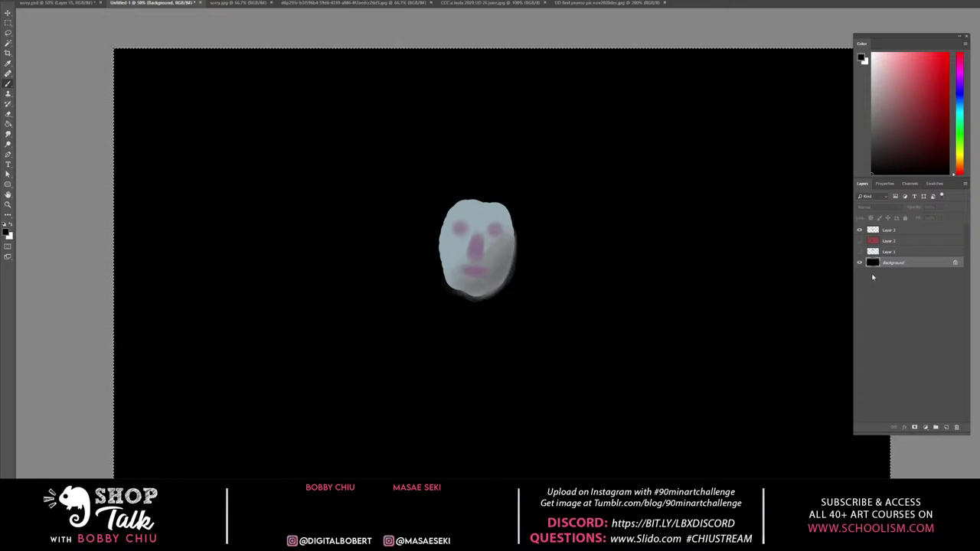
pyautogui.hotkey('ctrl', 'BackSpace')
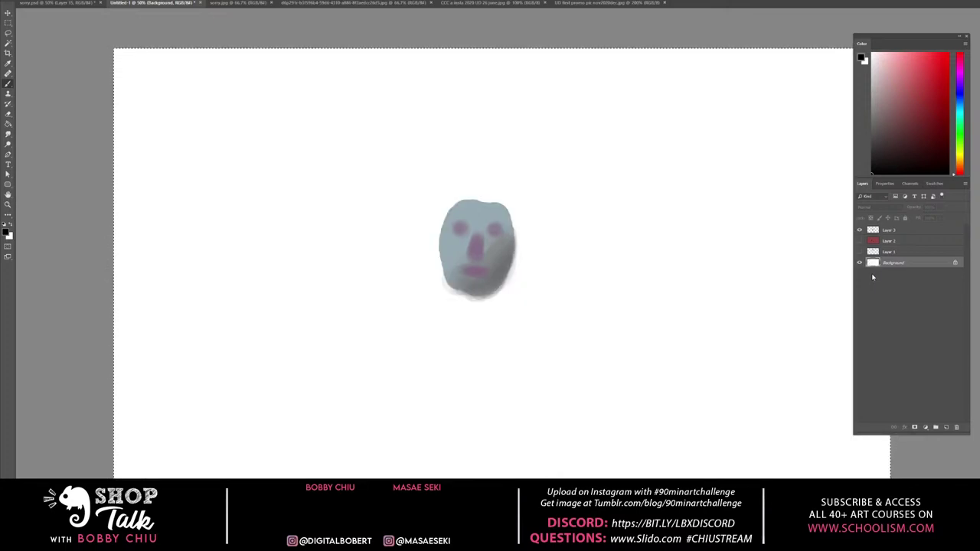
pyautogui.click(860, 230)
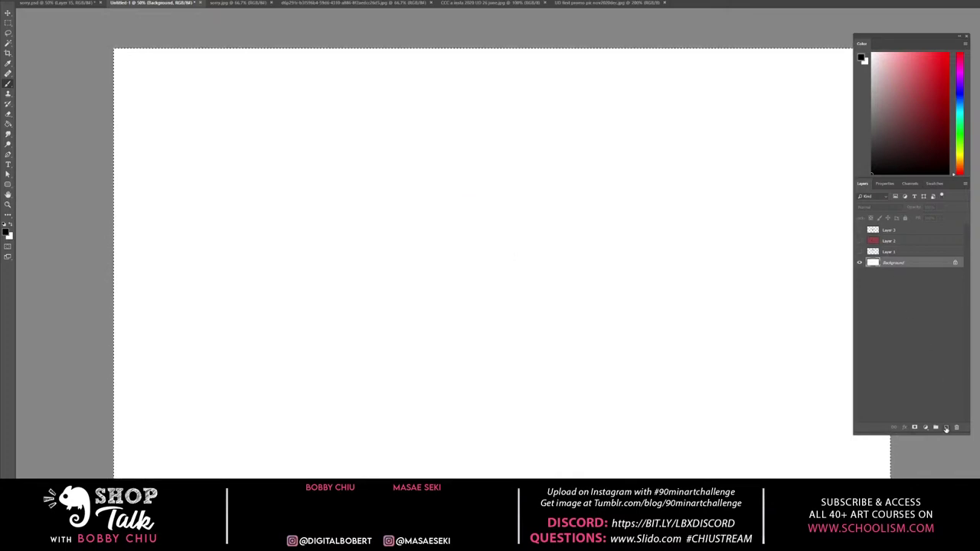
pyautogui.click(946, 428)
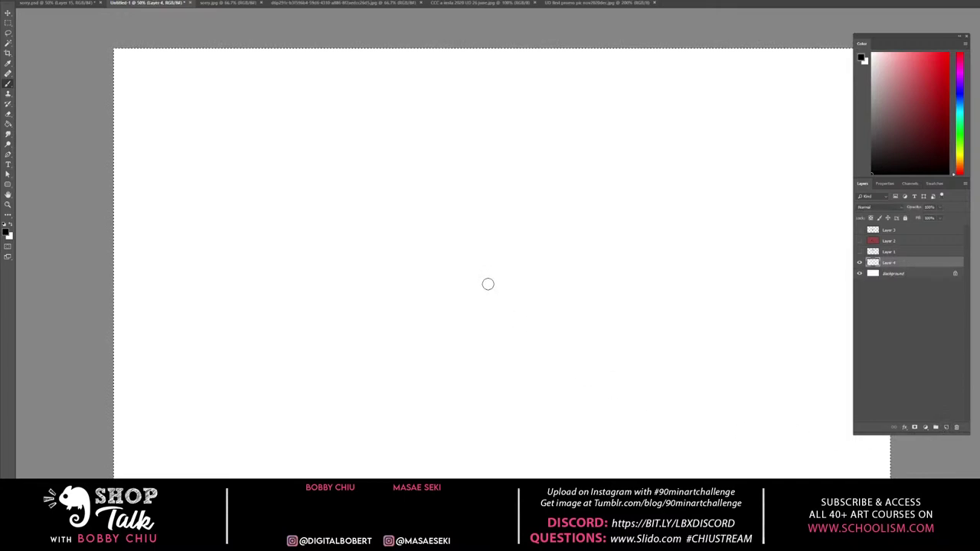
# Draw a head in left-facing profile with thick, heavy black lines, including ear, eye, nose and neck, and move it to the canvas's right half
pyautogui.press(']')
pyautogui.press(']')
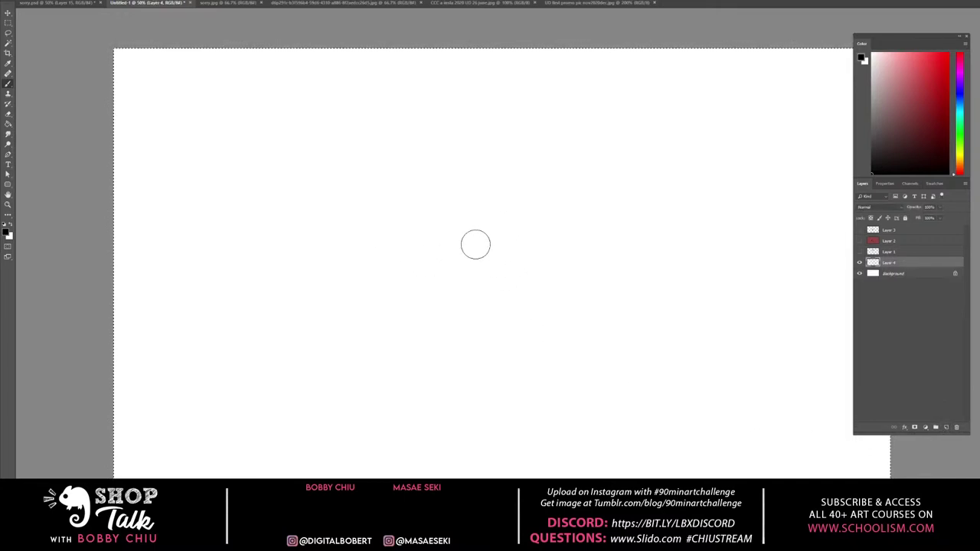
pyautogui.moveTo(451, 250)
pyautogui.mouseDown()
pyautogui.moveTo(529, 194)
pyautogui.moveTo(568, 208)
pyautogui.moveTo(457, 240)
pyautogui.moveTo(533, 193)
pyautogui.moveTo(578, 211)
pyautogui.moveTo(589, 293)
pyautogui.mouseUp()
pyautogui.moveTo(440, 258)
pyautogui.mouseDown()
pyautogui.moveTo(422, 375)
pyautogui.moveTo(428, 353)
pyautogui.moveTo(436, 389)
pyautogui.moveTo(459, 396)
pyautogui.moveTo(509, 366)
pyautogui.mouseUp()
pyautogui.moveTo(515, 297)
pyautogui.mouseDown()
pyautogui.moveTo(542, 273)
pyautogui.moveTo(530, 330)
pyautogui.mouseUp()
pyautogui.moveTo(589, 299); pyautogui.dragTo(603, 391)
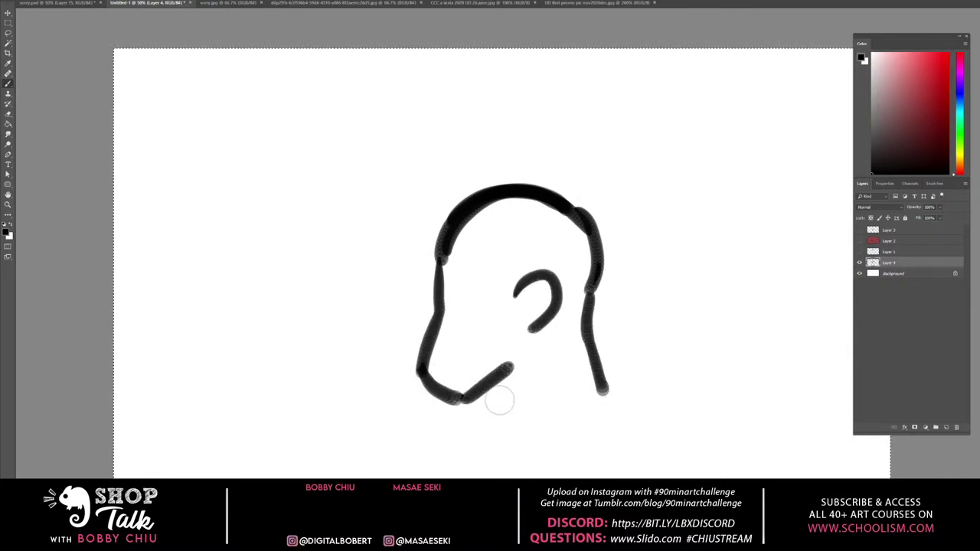
pyautogui.moveTo(498, 374); pyautogui.dragTo(498, 423)
pyautogui.moveTo(455, 264)
pyautogui.mouseDown()
pyautogui.moveTo(467, 283)
pyautogui.moveTo(416, 309)
pyautogui.moveTo(429, 325)
pyautogui.moveTo(419, 338)
pyautogui.moveTo(419, 361)
pyautogui.mouseUp()
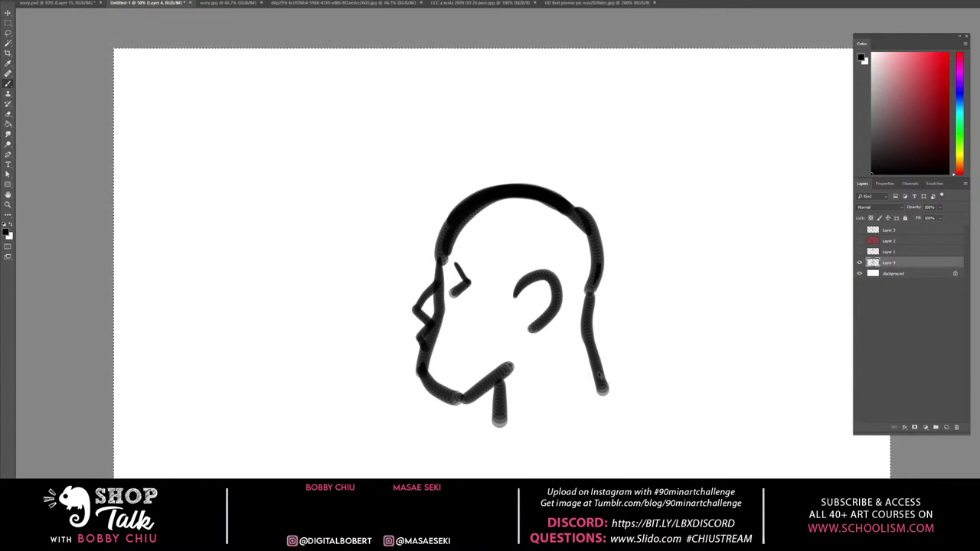
pyautogui.moveTo(600, 375)
pyautogui.mouseDown()
pyautogui.moveTo(737, 345)
pyautogui.moveTo(717, 359)
pyautogui.mouseUp()
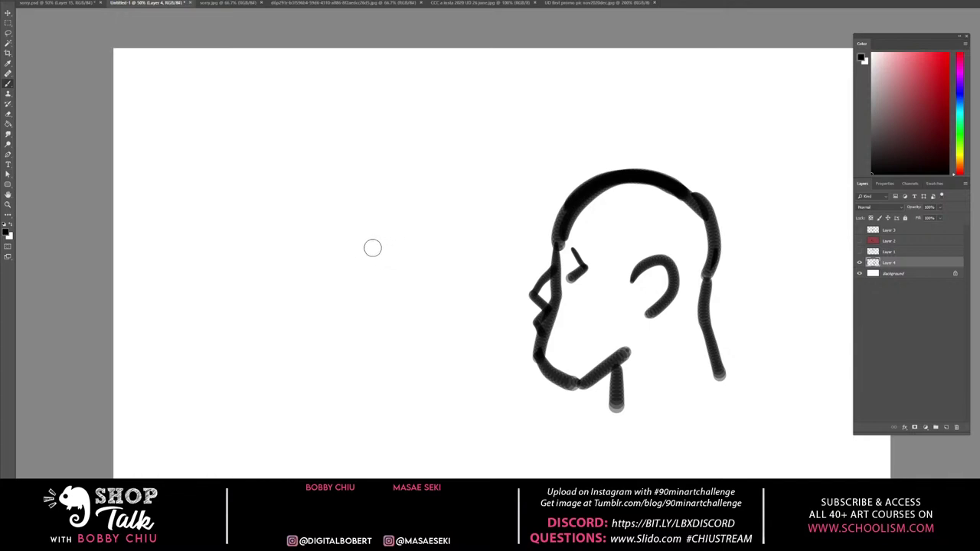
# Sketch a second left-facing head profile beside the first with faint, light strokes for the skull, jaw, nose, lips, eye and ear
pyautogui.moveTo(264, 233)
pyautogui.mouseDown()
pyautogui.moveTo(272, 208)
pyautogui.moveTo(322, 176)
pyautogui.moveTo(390, 189)
pyautogui.mouseUp()
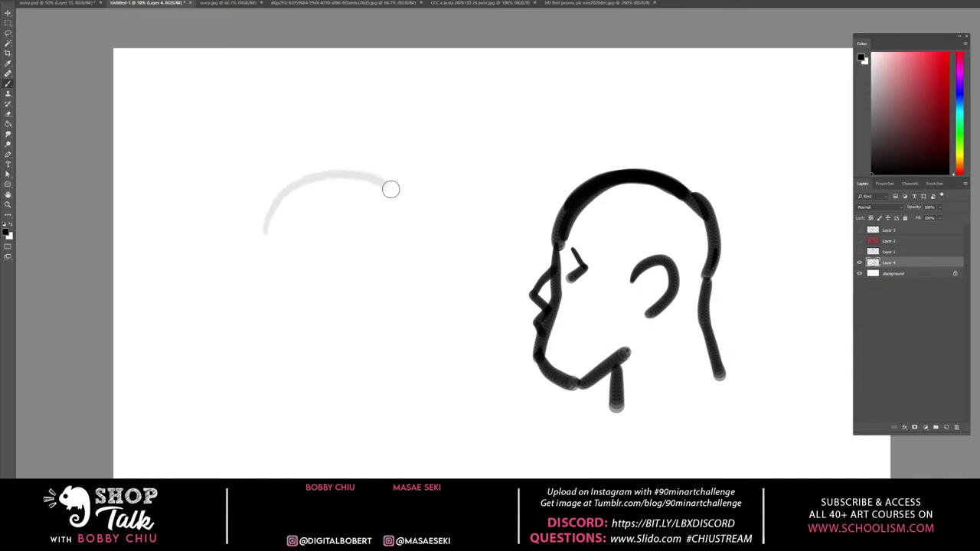
pyautogui.moveTo(284, 191)
pyautogui.mouseDown()
pyautogui.moveTo(375, 177)
pyautogui.moveTo(418, 241)
pyautogui.moveTo(399, 202)
pyautogui.moveTo(412, 249)
pyautogui.moveTo(414, 224)
pyautogui.moveTo(392, 282)
pyautogui.mouseUp()
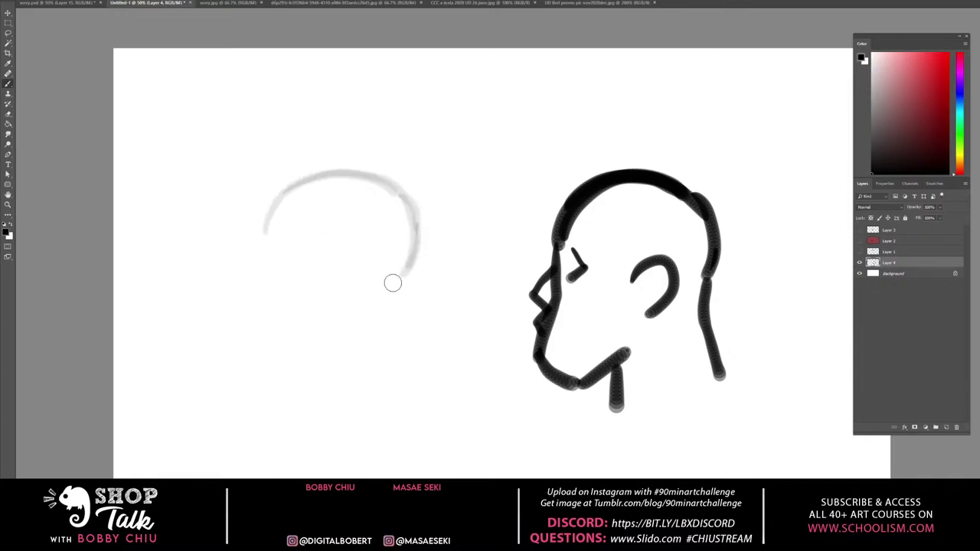
pyautogui.moveTo(270, 208); pyautogui.dragTo(263, 288)
pyautogui.moveTo(260, 239); pyautogui.dragTo(264, 289)
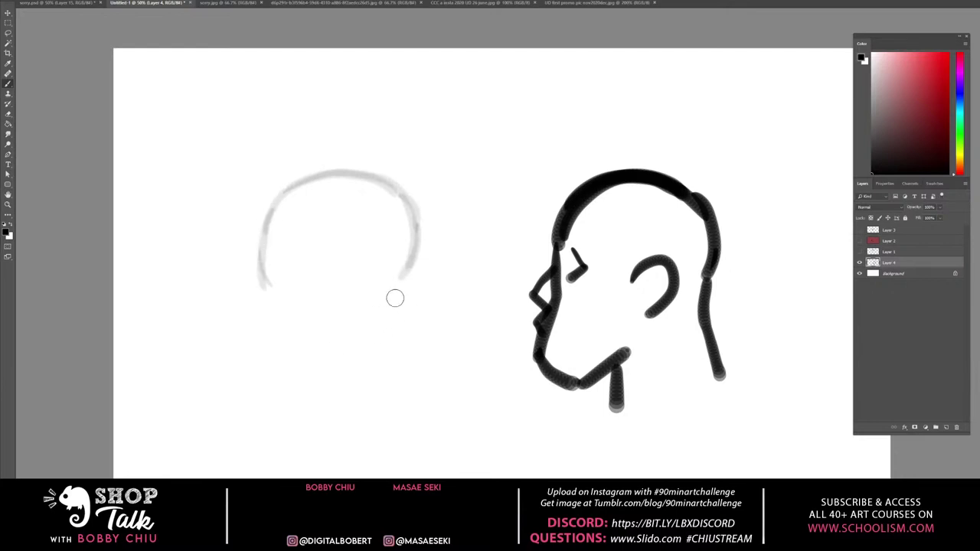
pyautogui.moveTo(363, 293)
pyautogui.mouseDown()
pyautogui.moveTo(343, 340)
pyautogui.moveTo(284, 381)
pyautogui.moveTo(301, 366)
pyautogui.moveTo(260, 375)
pyautogui.mouseUp()
pyautogui.moveTo(280, 275)
pyautogui.mouseDown()
pyautogui.moveTo(275, 243)
pyautogui.moveTo(284, 260)
pyautogui.moveTo(272, 279)
pyautogui.moveTo(263, 267)
pyautogui.moveTo(240, 289)
pyautogui.moveTo(251, 349)
pyautogui.mouseUp()
pyautogui.moveTo(346, 260)
pyautogui.mouseDown()
pyautogui.moveTo(376, 276)
pyautogui.moveTo(348, 297)
pyautogui.moveTo(371, 280)
pyautogui.moveTo(357, 303)
pyautogui.mouseUp()
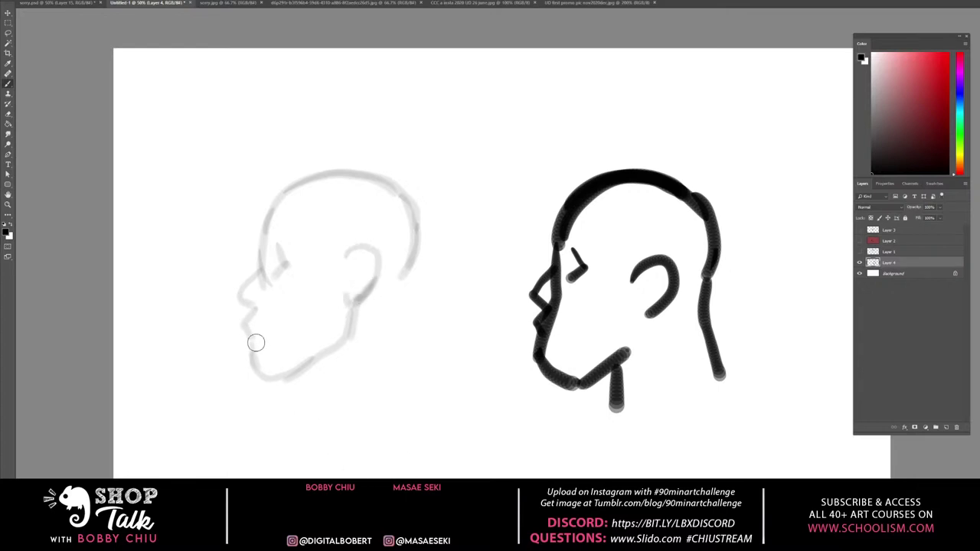
# Reinforce the light sketch's chin and forehead, extend the back of the skull outward and add the nape of the neck
pyautogui.moveTo(256, 343); pyautogui.dragTo(253, 366)
pyautogui.moveTo(261, 266)
pyautogui.mouseDown()
pyautogui.moveTo(260, 219)
pyautogui.moveTo(285, 184)
pyautogui.mouseUp()
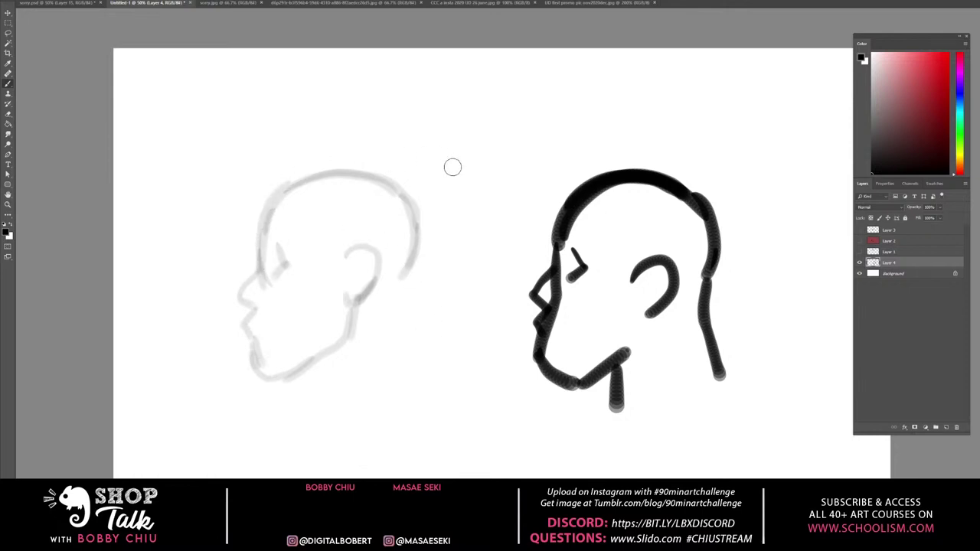
pyautogui.moveTo(376, 169)
pyautogui.mouseDown()
pyautogui.moveTo(427, 206)
pyautogui.moveTo(410, 185)
pyautogui.moveTo(426, 209)
pyautogui.moveTo(416, 273)
pyautogui.mouseUp()
pyautogui.moveTo(427, 226)
pyautogui.mouseDown()
pyautogui.moveTo(409, 307)
pyautogui.moveTo(417, 356)
pyautogui.mouseUp()
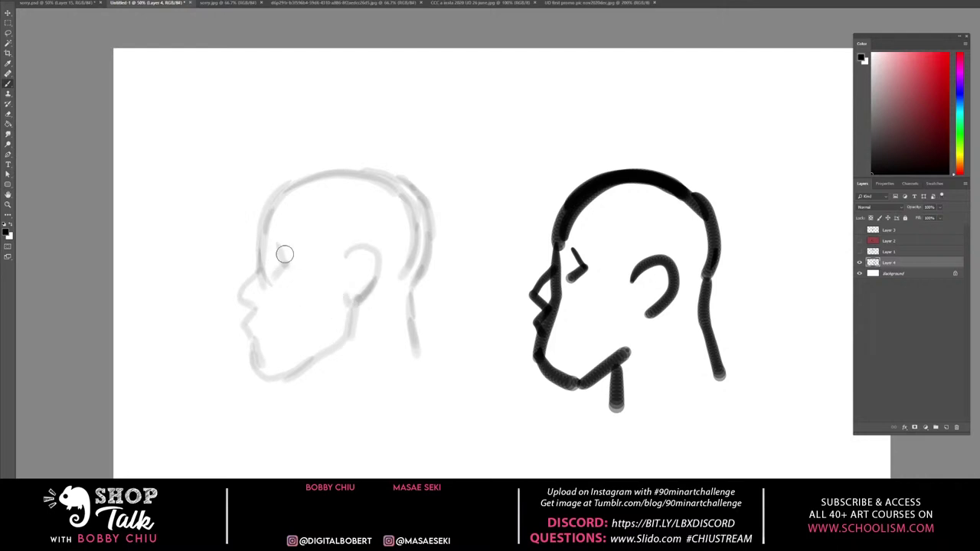
# Darken the light sketch's eye and nose and add an eyebrow, undoing the test stroke above the head
pyautogui.moveTo(208, 121)
pyautogui.mouseDown()
pyautogui.moveTo(222, 154)
pyautogui.moveTo(204, 179)
pyautogui.mouseUp()
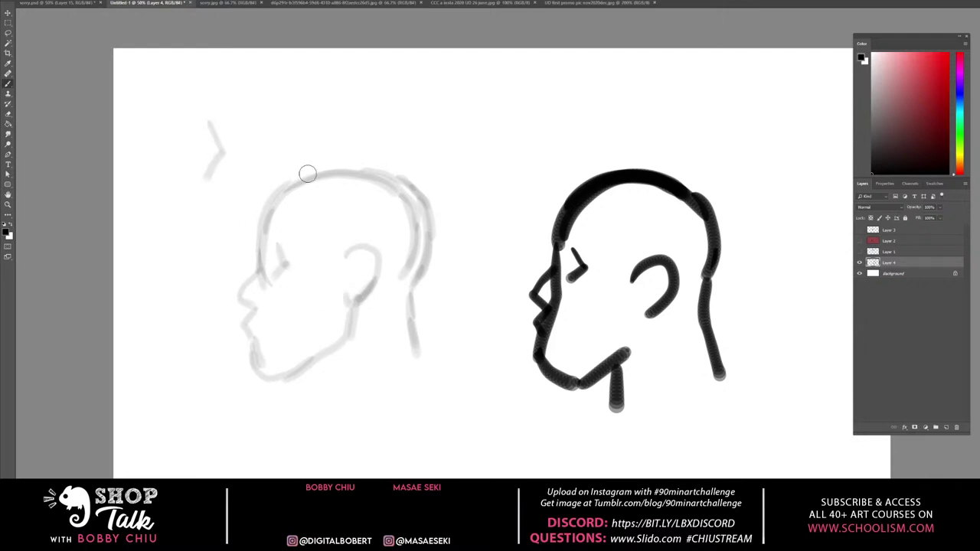
pyautogui.hotkey('ctrl', 'z')
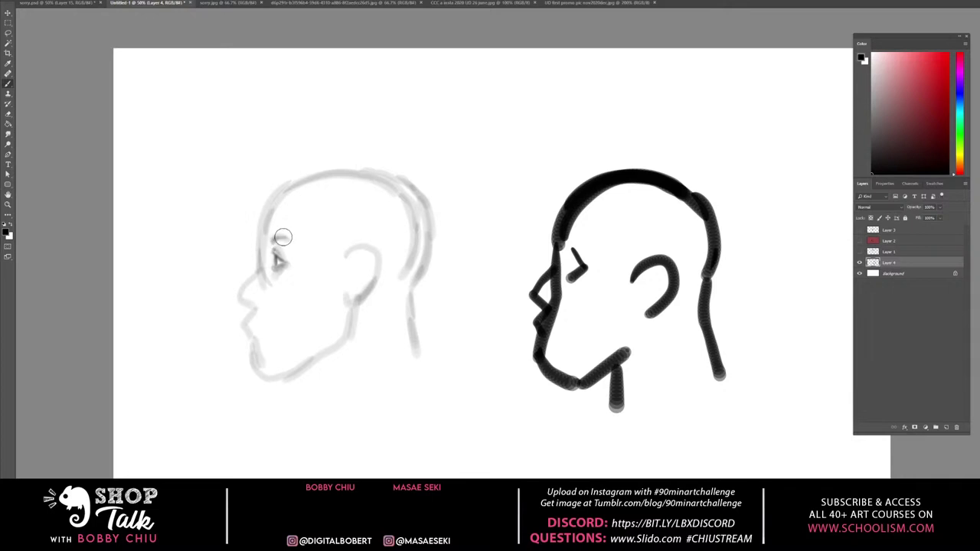
pyautogui.moveTo(274, 241); pyautogui.dragTo(295, 237)
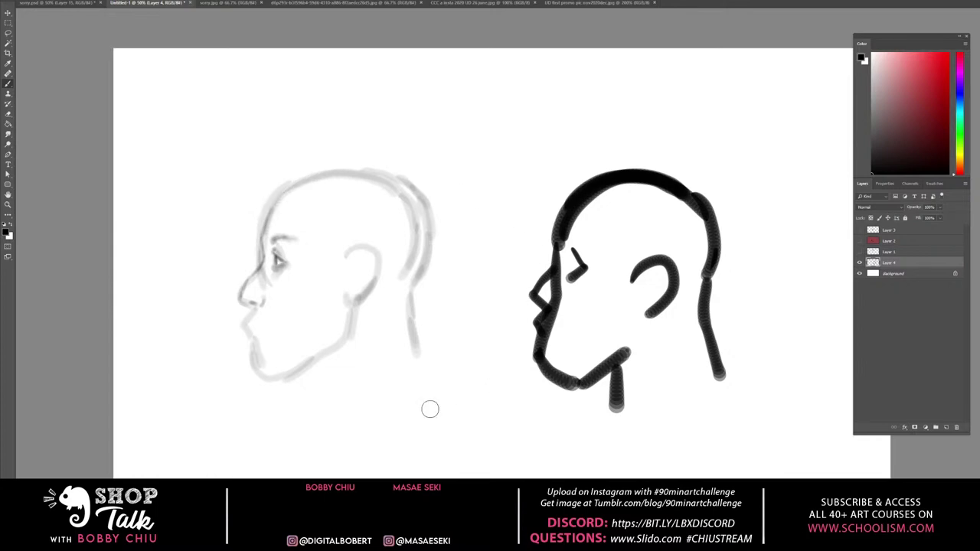
# Draw a horizontal scale beneath the two heads with end ticks labelled 0 and 100
pyautogui.moveTo(328, 427); pyautogui.dragTo(326, 452)
pyautogui.hotkey('ctrl', 'z')
pyautogui.moveTo(325, 426)
pyautogui.mouseDown()
pyautogui.moveTo(318, 458)
pyautogui.moveTo(336, 438)
pyautogui.moveTo(718, 438)
pyautogui.moveTo(702, 472)
pyautogui.moveTo(734, 458)
pyautogui.mouseUp()
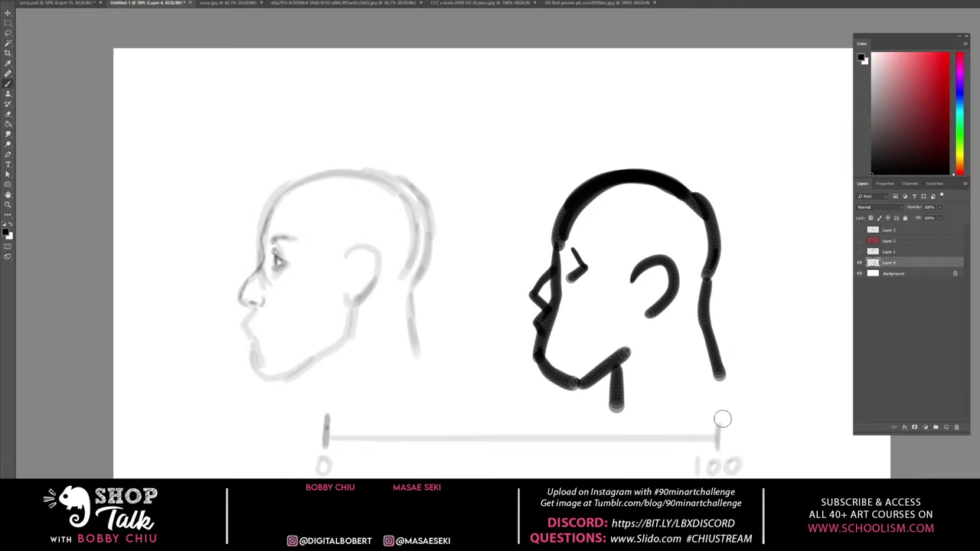
pyautogui.moveTo(722, 408); pyautogui.dragTo(719, 433)
# Mark the scale with a midpoint tick, one tick on each side of it, and one tick near each end
pyautogui.moveTo(528, 426); pyautogui.dragTo(525, 439)
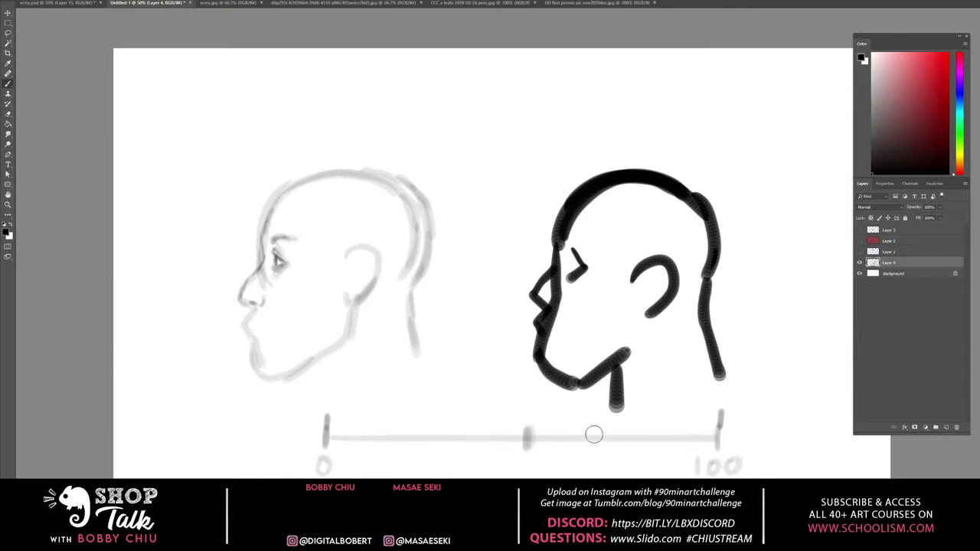
pyautogui.moveTo(586, 442)
pyautogui.mouseDown()
pyautogui.moveTo(586, 428)
pyautogui.moveTo(573, 427)
pyautogui.mouseUp()
pyautogui.hotkey('ctrl', 'z')
pyautogui.moveTo(478, 443); pyautogui.dragTo(477, 442)
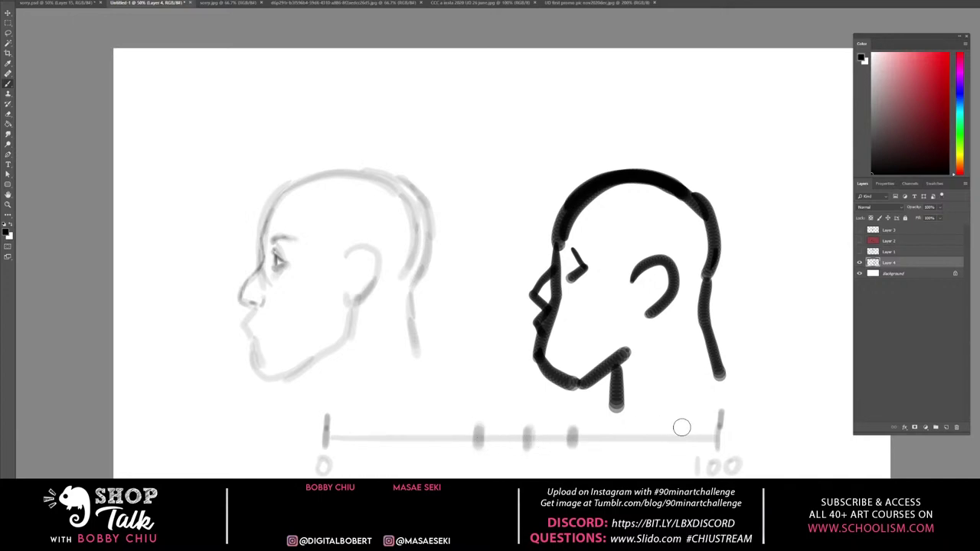
pyautogui.moveTo(678, 428); pyautogui.dragTo(680, 445)
pyautogui.moveTo(365, 428); pyautogui.dragTo(365, 443)
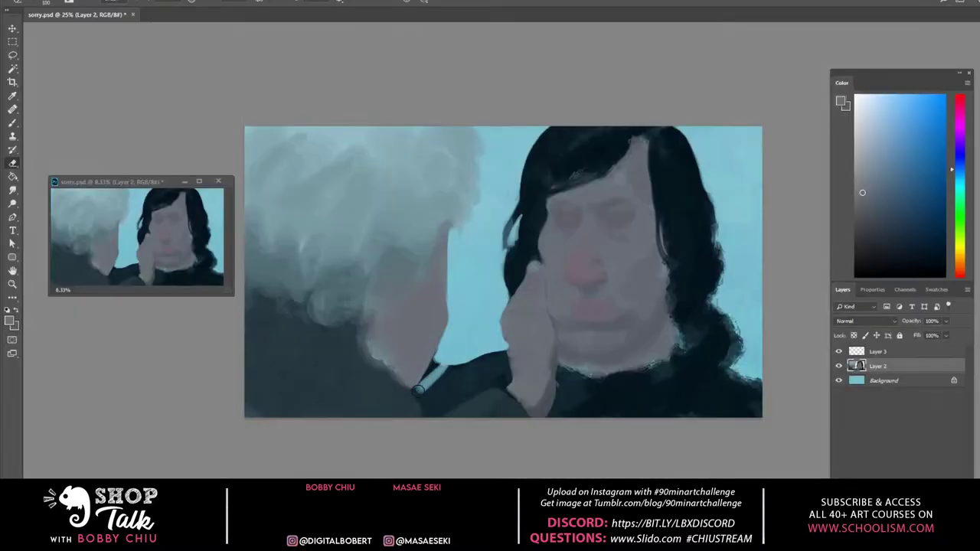
# Erase the sliver between the foreground figure's jaw and the portrait's dark shoulder down to the cyan background
pyautogui.moveTo(420, 389)
pyautogui.mouseDown()
pyautogui.moveTo(444, 366)
pyautogui.moveTo(429, 381)
pyautogui.moveTo(439, 350)
pyautogui.moveTo(411, 395)
pyautogui.moveTo(462, 344)
pyautogui.moveTo(449, 381)
pyautogui.mouseUp()
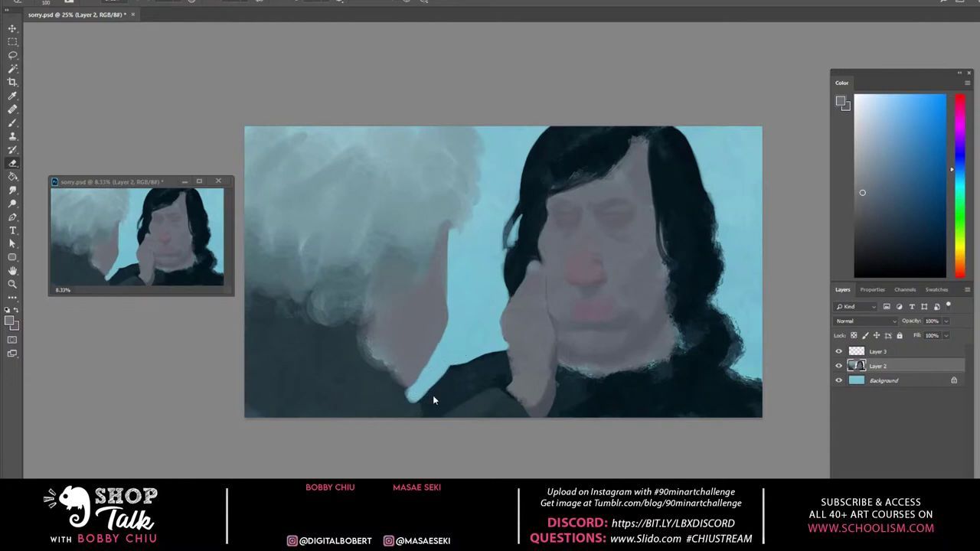
pyautogui.click(433, 400)
pyautogui.click(486, 193)
pyautogui.press('b')
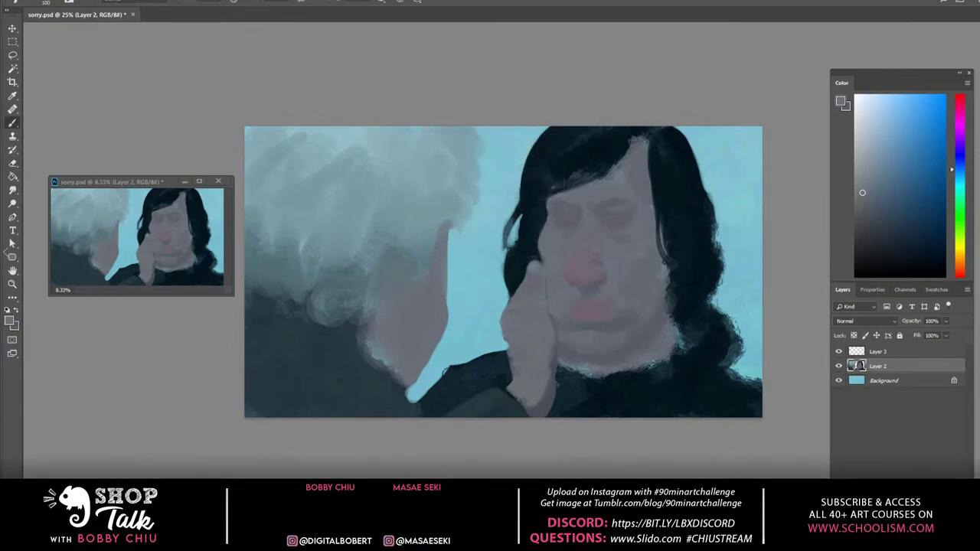
# Clean up the lower tip of the cyan gap with sampled jacket colours and sample the grey-purple jaw colour
pyautogui.keyDown('alt'); pyautogui.click(432, 393); pyautogui.keyUp('alt')
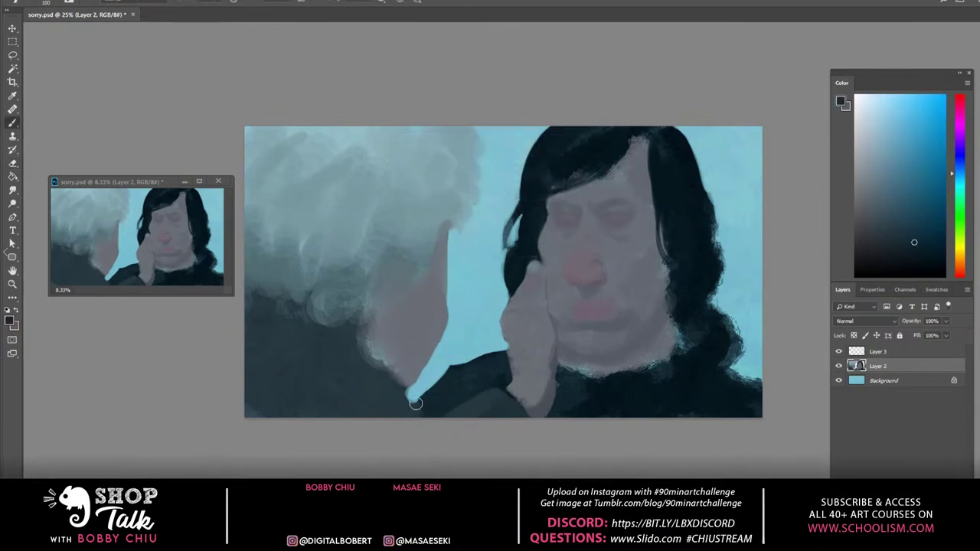
pyautogui.keyDown('alt'); pyautogui.click(396, 395); pyautogui.keyUp('alt')
pyautogui.moveTo(408, 398); pyautogui.dragTo(406, 396)
pyautogui.keyDown('alt'); pyautogui.click(431, 340); pyautogui.keyUp('alt')
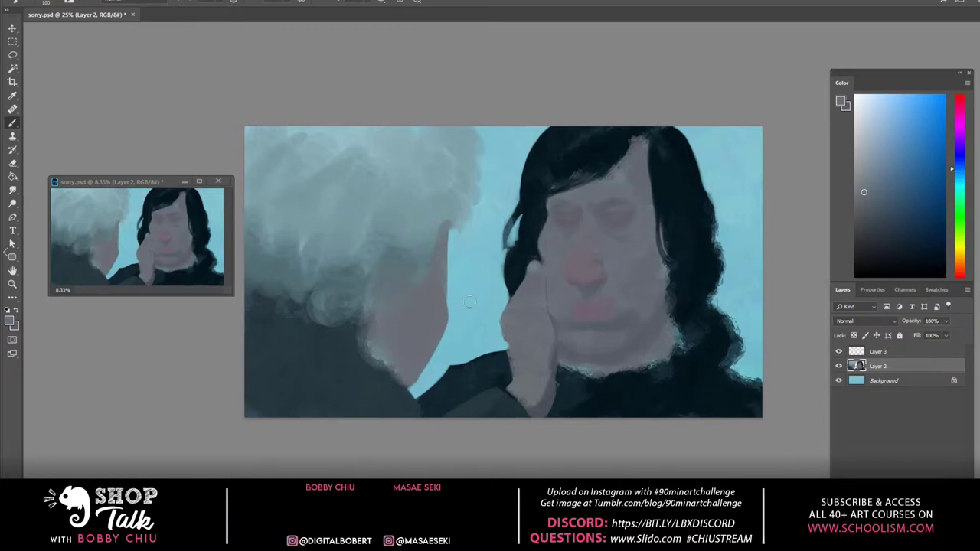
# Paint a pale collar edge in sampled grey-green hair colour between the foreground figure's neck and dark jacket
pyautogui.keyDown('alt'); pyautogui.click(418, 218); pyautogui.keyUp('alt')
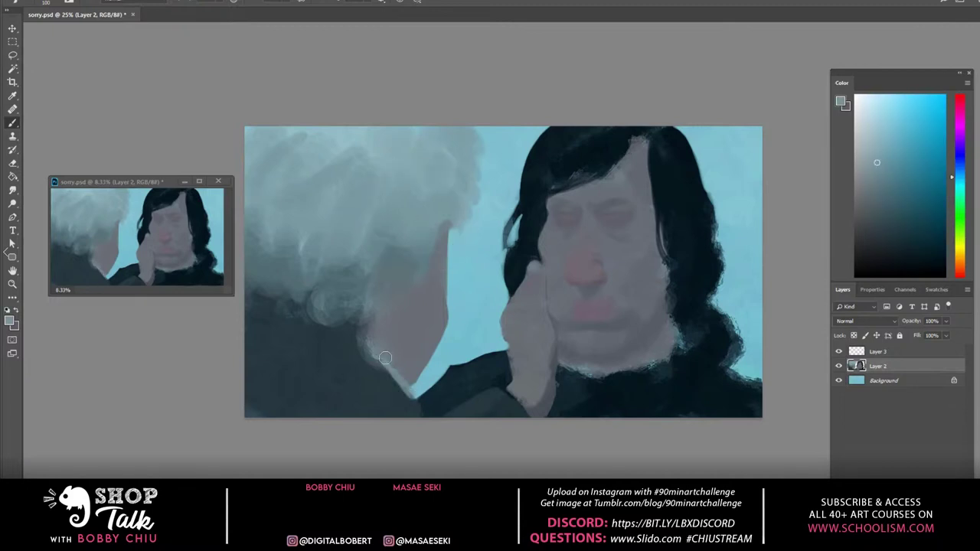
pyautogui.moveTo(397, 378)
pyautogui.mouseDown()
pyautogui.moveTo(426, 415)
pyautogui.moveTo(402, 371)
pyautogui.moveTo(442, 426)
pyautogui.moveTo(349, 330)
pyautogui.mouseUp()
pyautogui.keyDown('alt'); pyautogui.click(437, 382); pyautogui.keyUp('alt')
# Free-transform the portrait's head on Layer 3, nudging and tilting it slightly toward the foreground figure
pyautogui.hotkey('alt', ']')
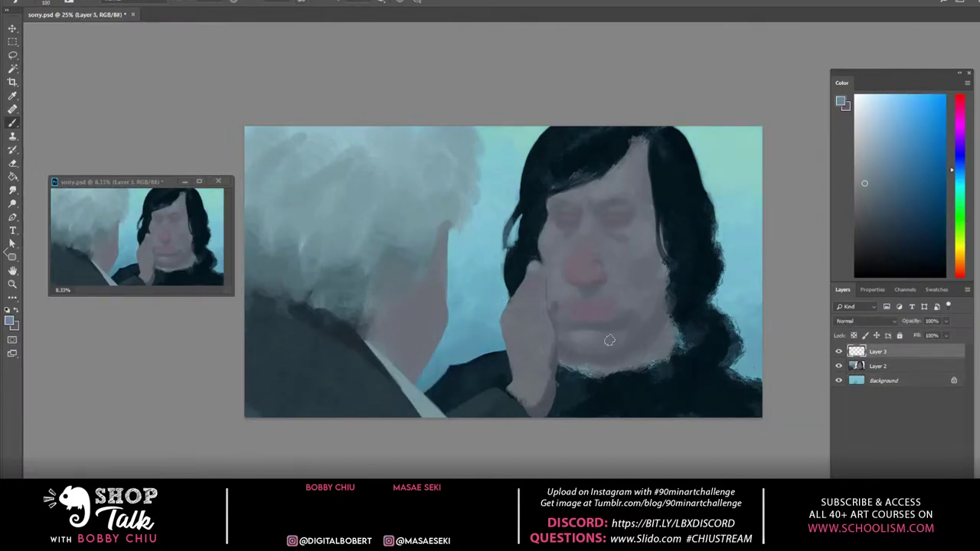
pyautogui.keyDown('alt'); pyautogui.click(635, 306); pyautogui.keyUp('alt')
pyautogui.hotkey('ctrl', 't')
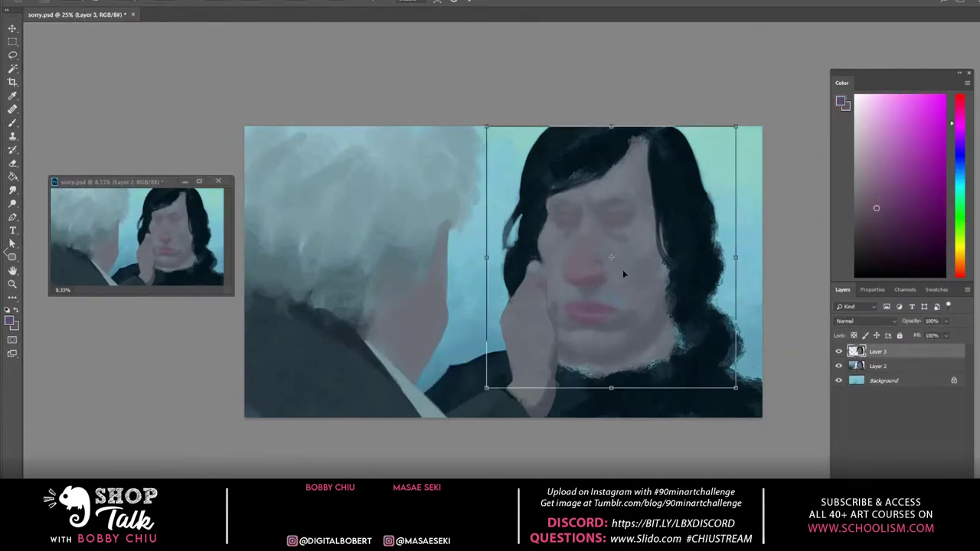
pyautogui.press('Return')
pyautogui.press('e')
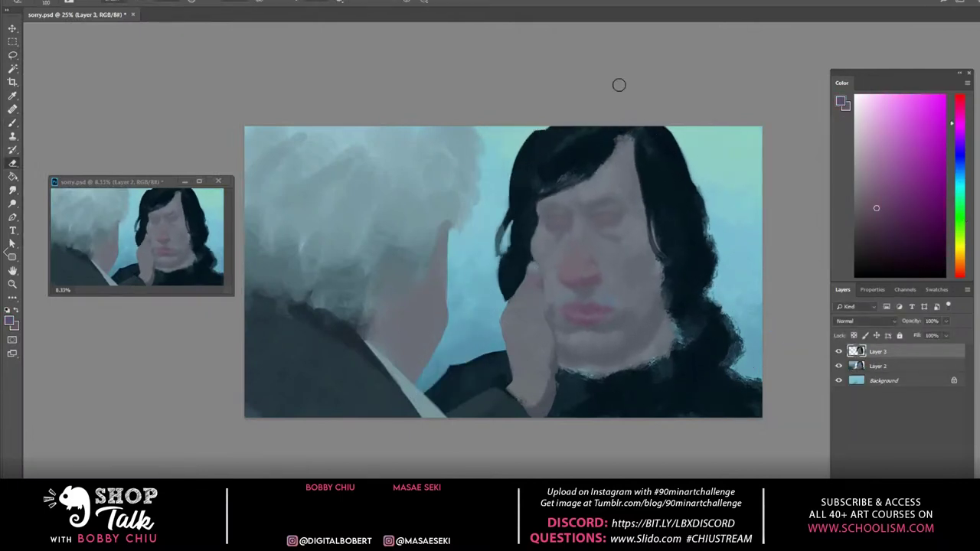
# Flip the canvas horizontally and add a new layer above the portrait's head
pyautogui.press('b')
pyautogui.hotkey('ctrl', 'alt', 'h')
pyautogui.hotkey('ctrl', 'shift', 'alt', 'n')
# Paint dark upper eyelid lines on both of the portrait's eyes
pyautogui.hotkey('ctrl', '+')
pyautogui.hotkey('ctrl', '+')
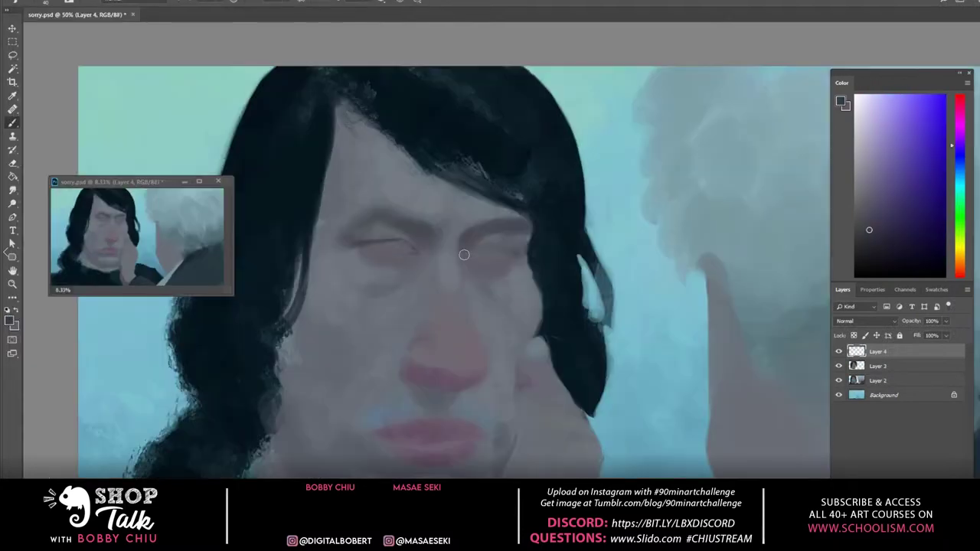
pyautogui.moveTo(464, 255); pyautogui.dragTo(505, 249)
pyautogui.moveTo(366, 245)
pyautogui.mouseDown()
pyautogui.moveTo(517, 249)
pyautogui.moveTo(410, 249)
pyautogui.mouseUp()
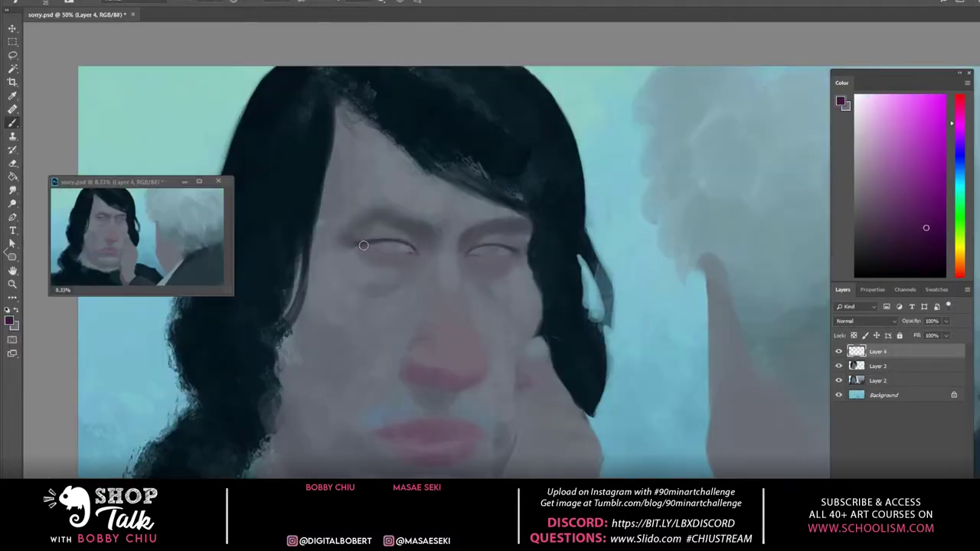
# Darken the portrait's eyebrow and sample its inner brow and forehead tones for blending
pyautogui.hotkey('ctrl', '-')
pyautogui.moveTo(337, 181); pyautogui.dragTo(390, 184)
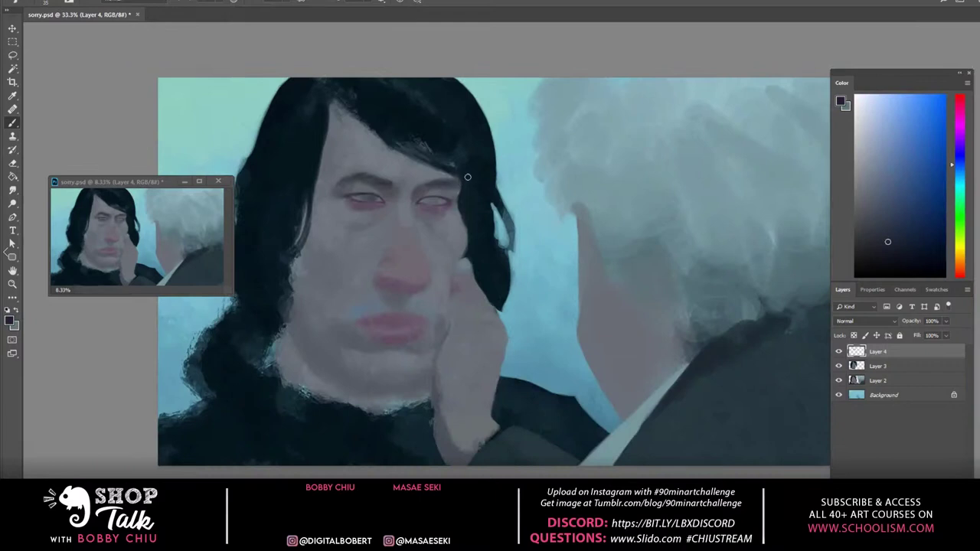
pyautogui.hotkey('ctrl', '+')
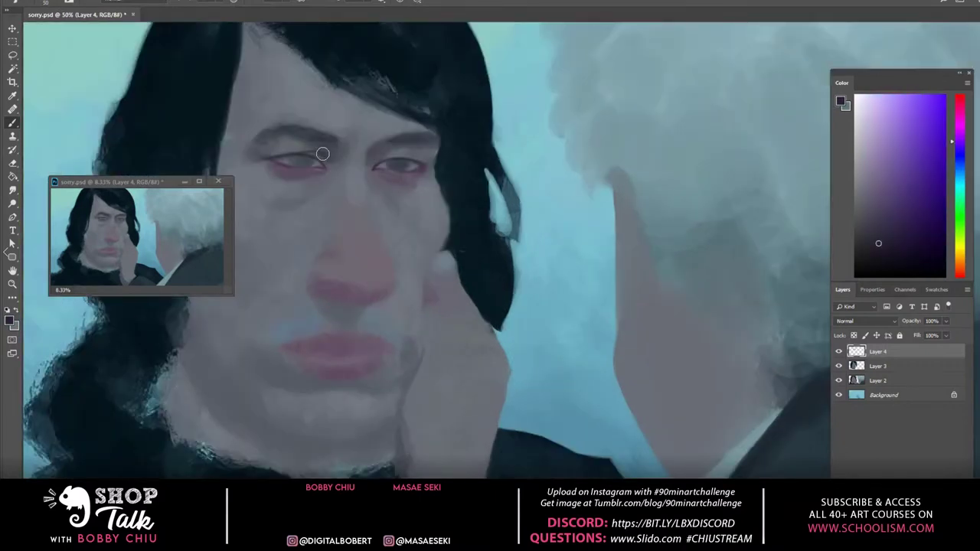
pyautogui.keyDown('alt'); pyautogui.click(336, 149); pyautogui.keyUp('alt')
pyautogui.keyDown('alt'); pyautogui.click(339, 123); pyautogui.keyUp('alt')
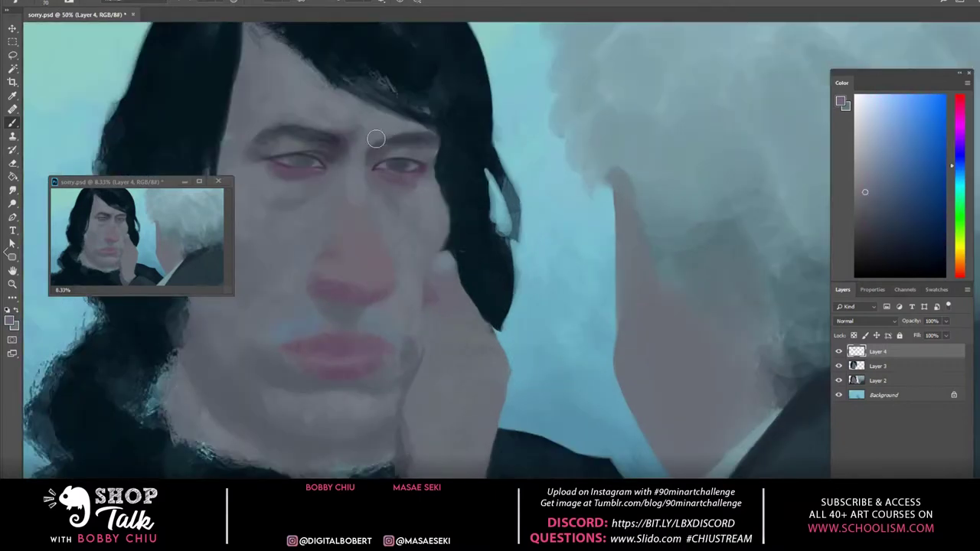
# Blend the inner brow ends with sampled skin tones and deepen the frown above the nose bridge
pyautogui.keyDown('alt'); pyautogui.click(383, 139); pyautogui.keyUp('alt')
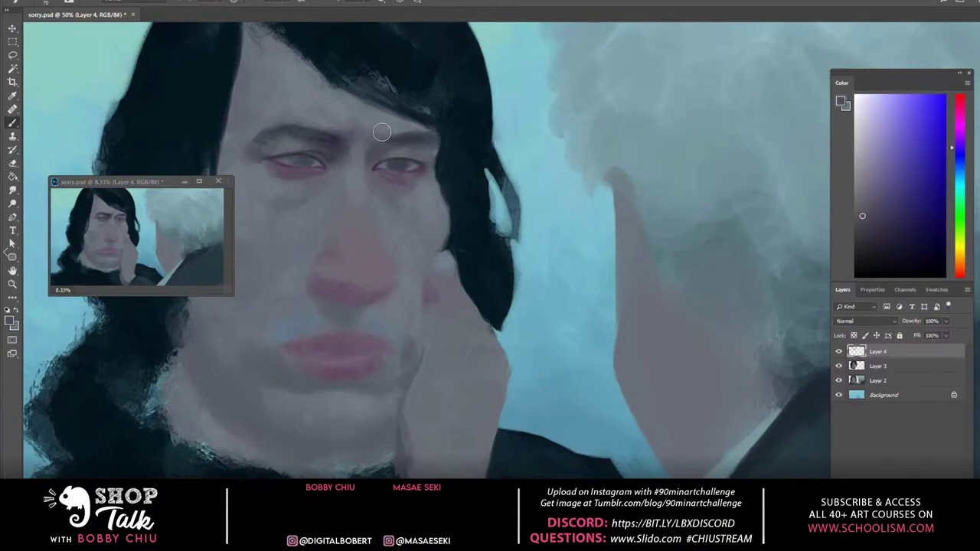
pyautogui.keyDown('alt'); pyautogui.click(387, 124); pyautogui.keyUp('alt')
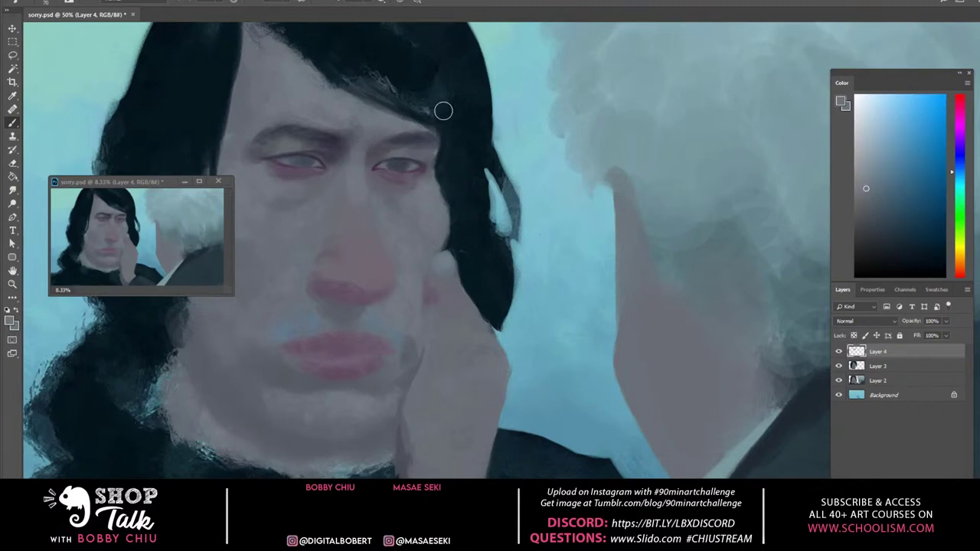
pyautogui.keyDown('alt'); pyautogui.click(339, 133); pyautogui.keyUp('alt')
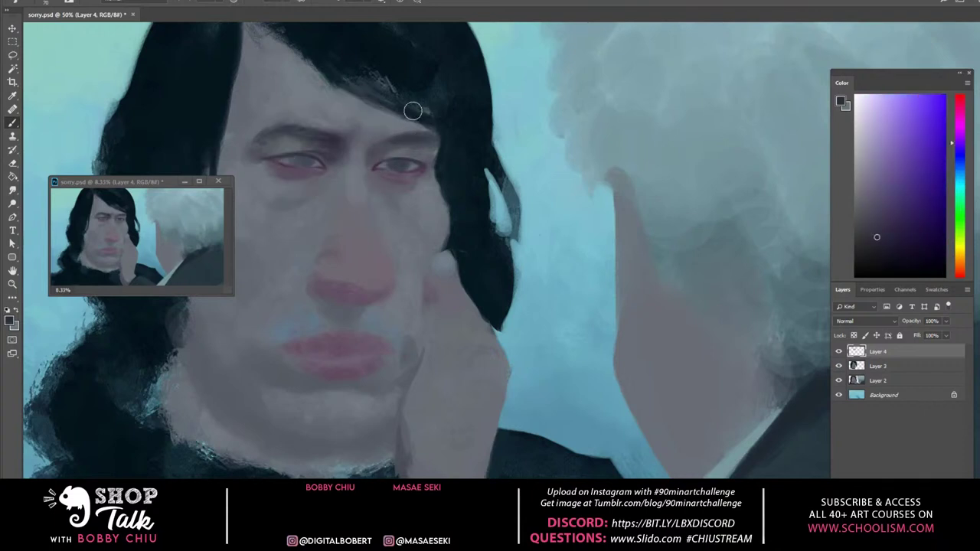
pyautogui.moveTo(328, 120)
pyautogui.mouseDown()
pyautogui.moveTo(337, 148)
pyautogui.moveTo(363, 122)
pyautogui.moveTo(399, 126)
pyautogui.moveTo(406, 144)
pyautogui.moveTo(352, 123)
pyautogui.moveTo(344, 153)
pyautogui.mouseUp()
# Flip the canvas horizontally to return the painting to its original orientation
pyautogui.click(73, 1)
pyautogui.moveTo(114, 80)
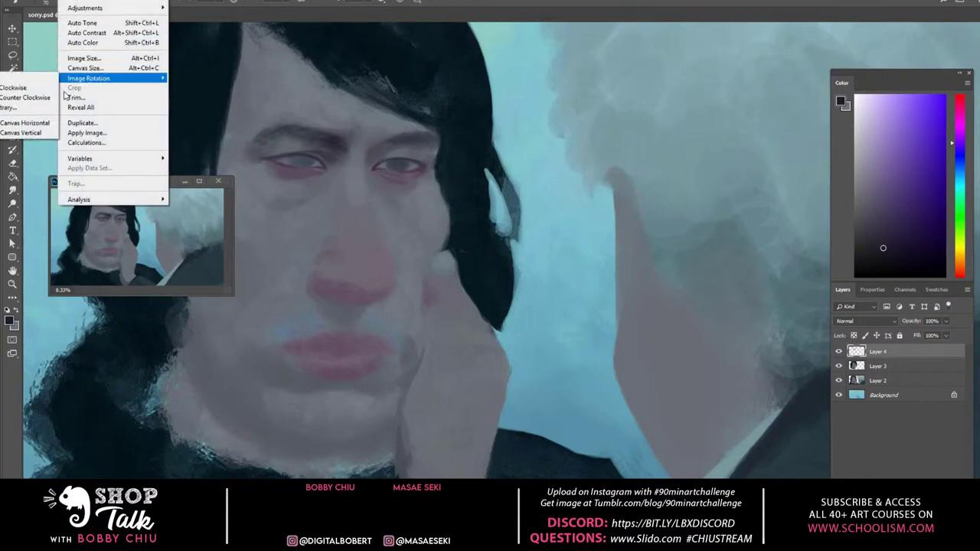
pyautogui.click(42, 125)
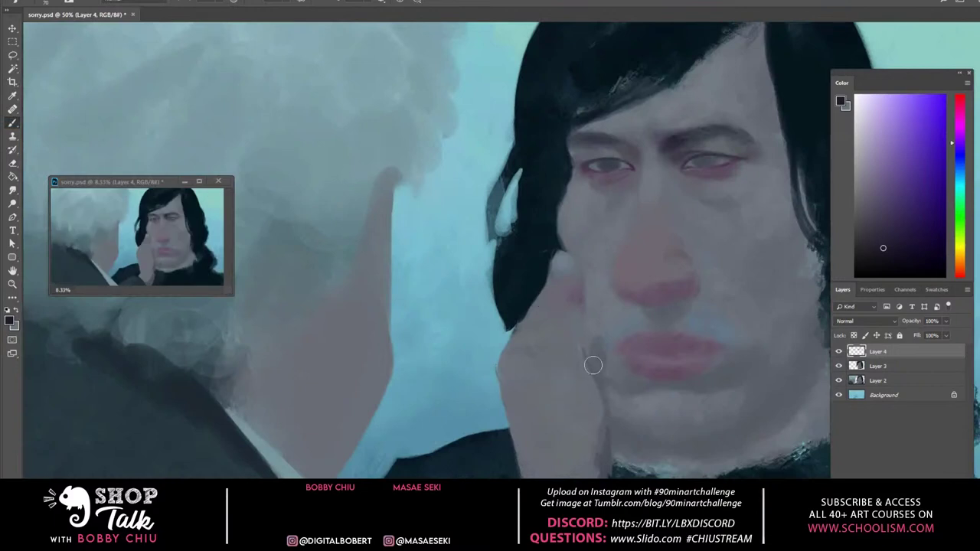
pyautogui.moveTo(645, 327)
pyautogui.mouseDown()
pyautogui.moveTo(448, 398)
pyautogui.moveTo(439, 386)
pyautogui.mouseUp()
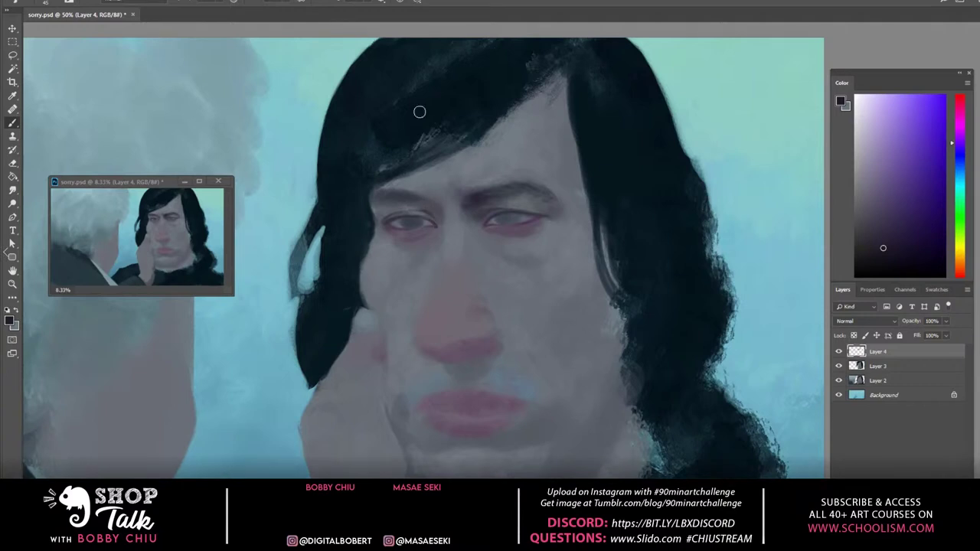
pyautogui.hotkey('ctrl', '-')
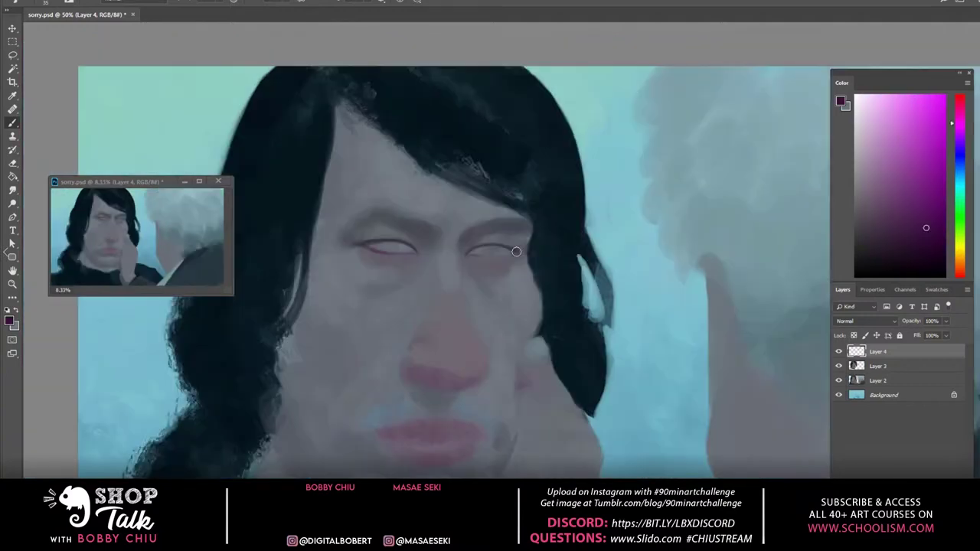
# Paint a deeper blue on the Background layer in the lower gap between the two figures
pyautogui.keyDown('alt'); pyautogui.click(752, 256); pyautogui.keyUp('alt')
pyautogui.keyDown('alt'); pyautogui.click(449, 401); pyautogui.keyUp('alt')
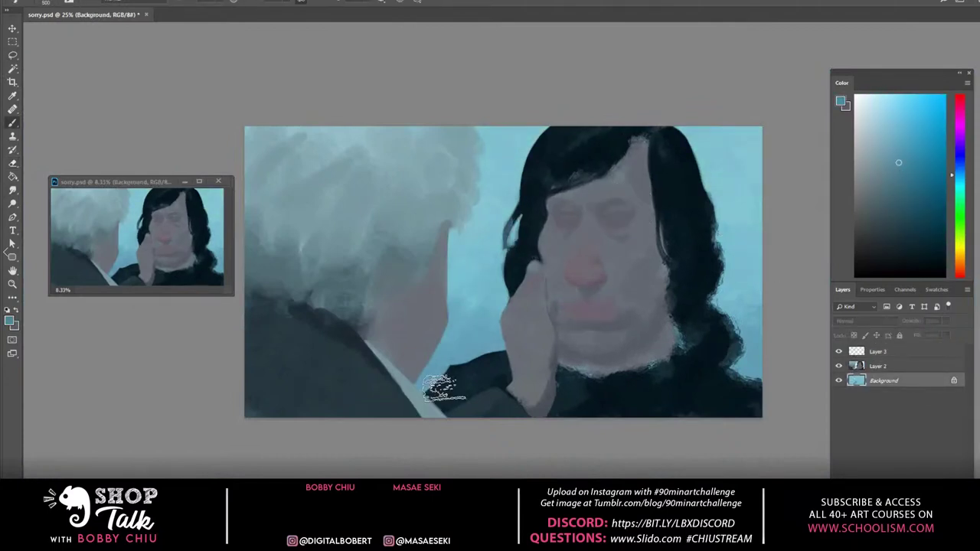
pyautogui.keyDown('ctrl'); pyautogui.click(456, 367); pyautogui.keyUp('ctrl')
pyautogui.moveTo(429, 382)
pyautogui.mouseDown()
pyautogui.moveTo(462, 344)
pyautogui.moveTo(500, 343)
pyautogui.mouseUp()
pyautogui.keyDown('alt'); pyautogui.click(503, 346); pyautogui.keyUp('alt')
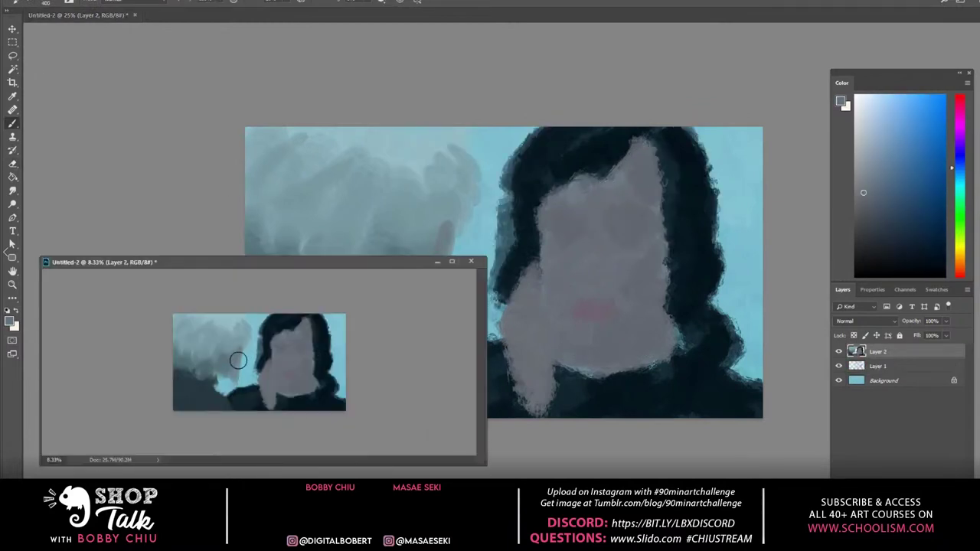
# Try a stroke of sampled grey-teal on the foreground figure's pale hair and undo it
pyautogui.keyDown('alt'); pyautogui.click(190, 313); pyautogui.keyUp('alt')
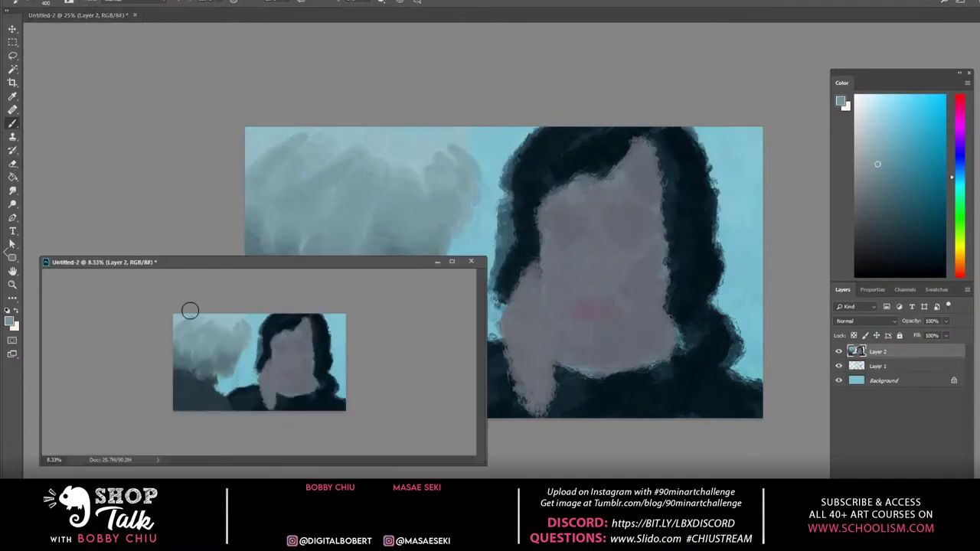
pyautogui.moveTo(191, 313); pyautogui.dragTo(194, 339)
pyautogui.hotkey('ctrl', 'z')
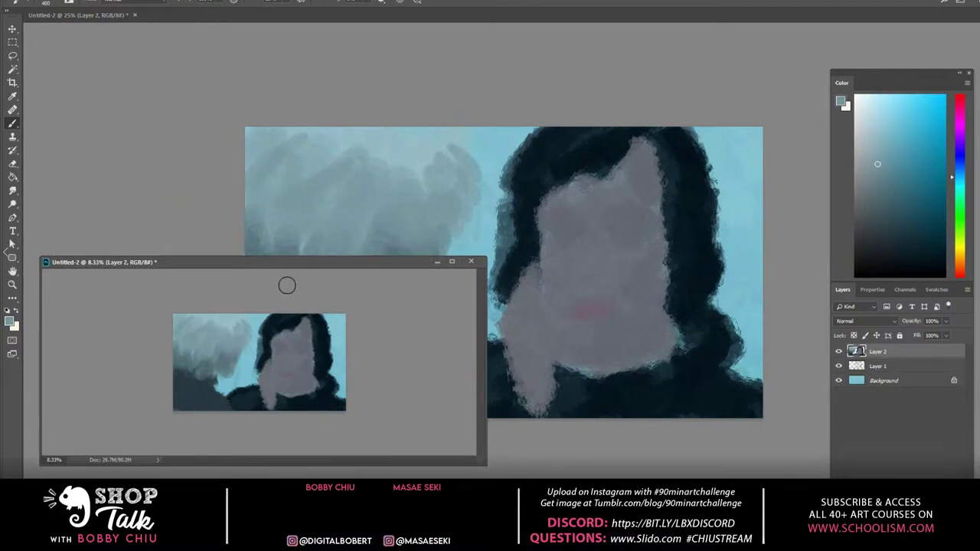
# Block in the foreground figure's grey-purple cheek and jaw, and paint a lighter tone along the top of the pale hair
pyautogui.keyDown('alt'); pyautogui.click(271, 380); pyautogui.keyUp('alt')
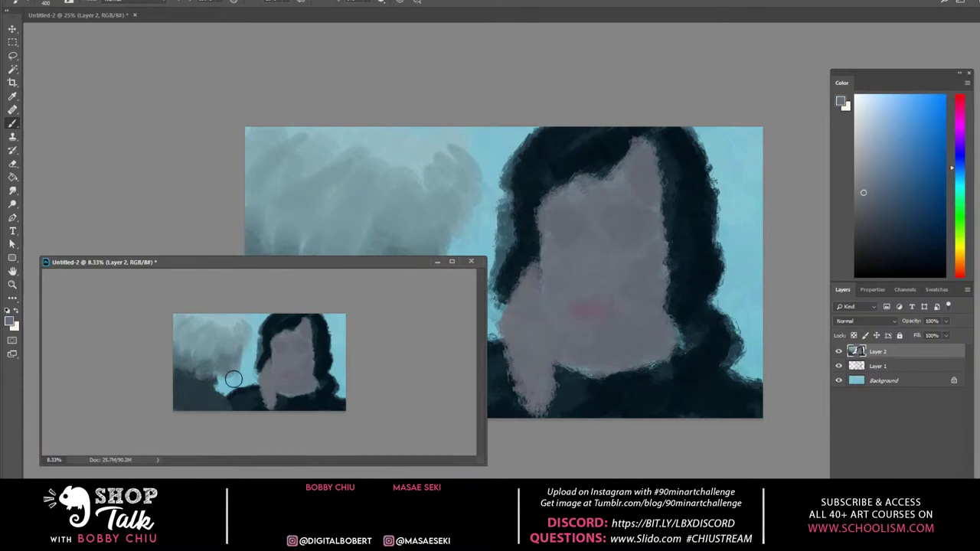
pyautogui.moveTo(239, 358)
pyautogui.mouseDown()
pyautogui.moveTo(237, 346)
pyautogui.moveTo(225, 395)
pyautogui.moveTo(222, 363)
pyautogui.mouseUp()
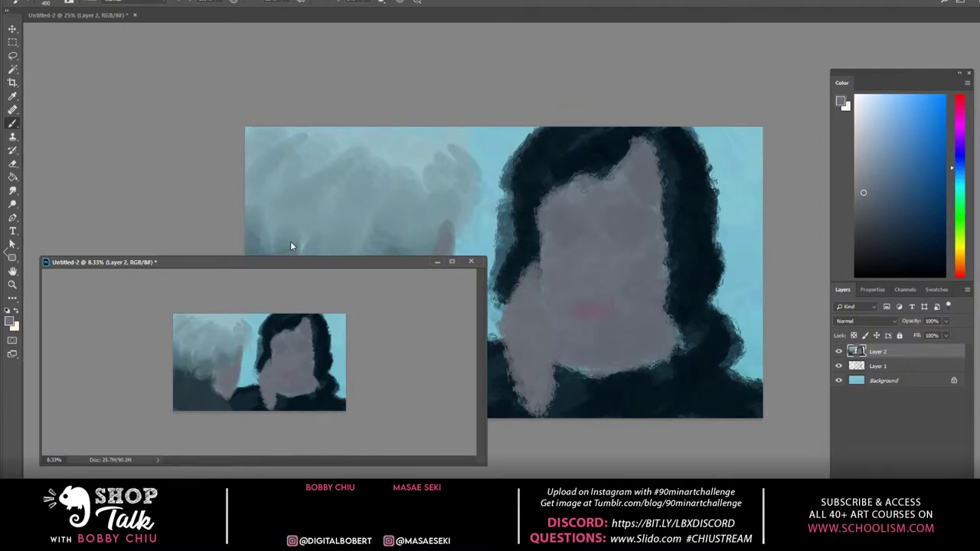
pyautogui.keyDown('alt'); pyautogui.click(251, 325); pyautogui.keyUp('alt')
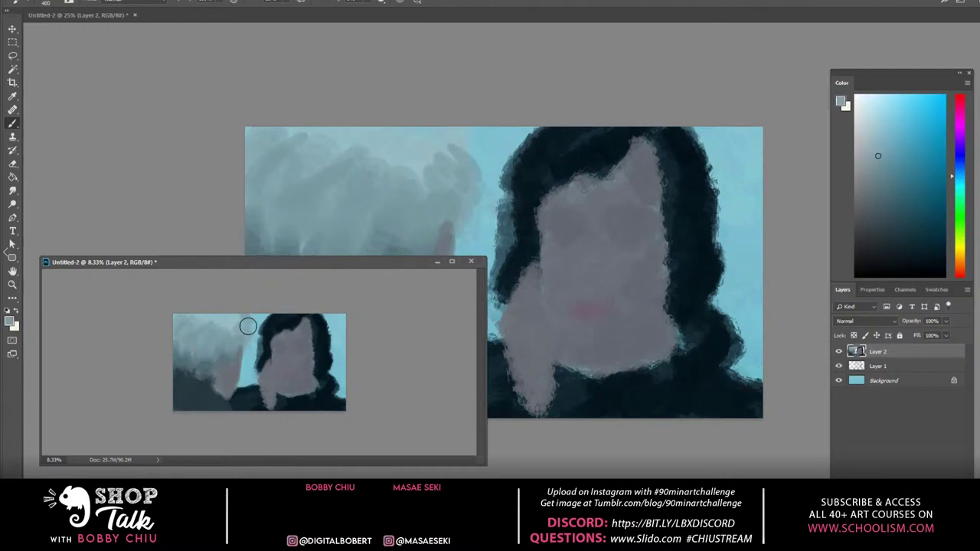
pyautogui.moveTo(234, 330); pyautogui.dragTo(219, 320)
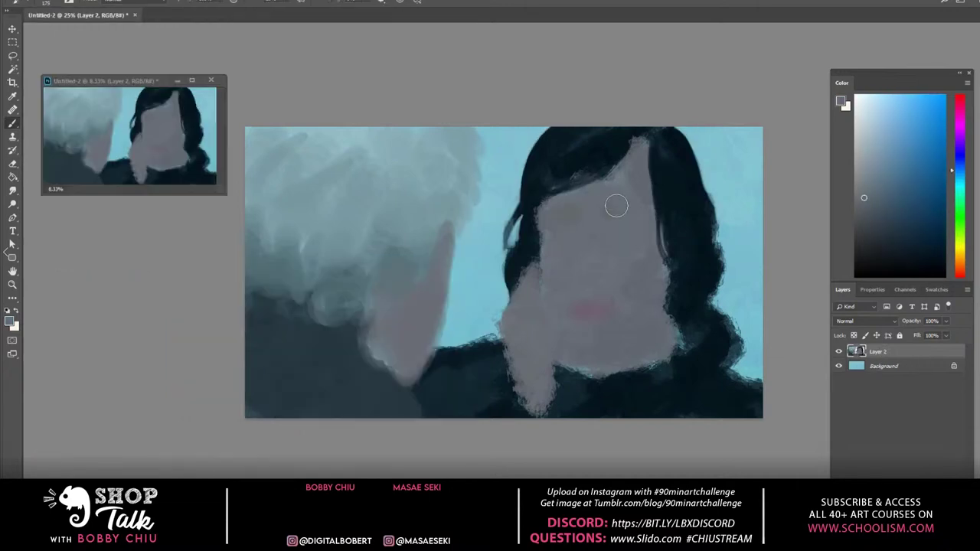
# Refine the portrait's dark hair along the forehead and erase its ragged outer edges on both sides
pyautogui.moveTo(513, 252)
pyautogui.mouseDown()
pyautogui.moveTo(529, 166)
pyautogui.moveTo(676, 243)
pyautogui.moveTo(596, 146)
pyautogui.moveTo(586, 201)
pyautogui.mouseUp()
pyautogui.keyDown('alt'); pyautogui.click(598, 201); pyautogui.keyUp('alt')
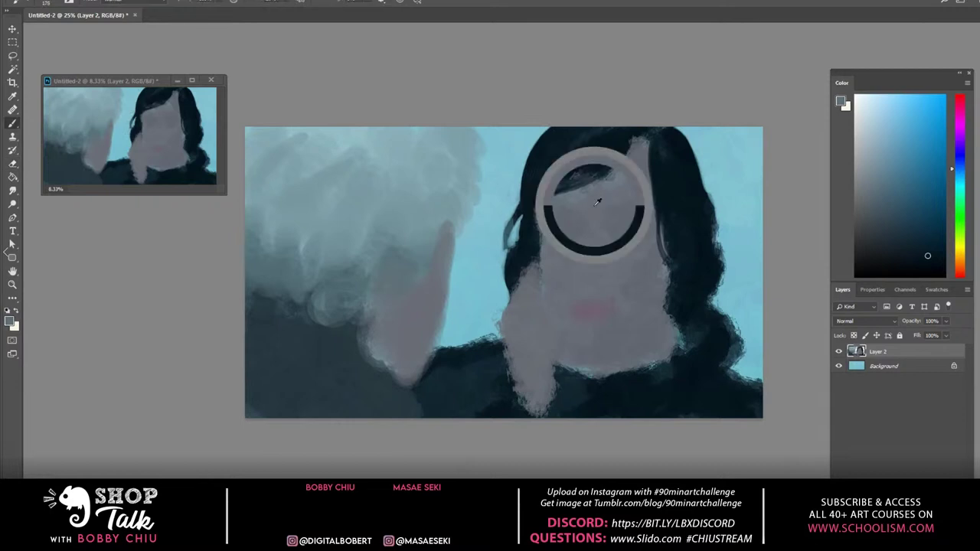
pyautogui.press('e')
pyautogui.moveTo(539, 138); pyautogui.dragTo(494, 302)
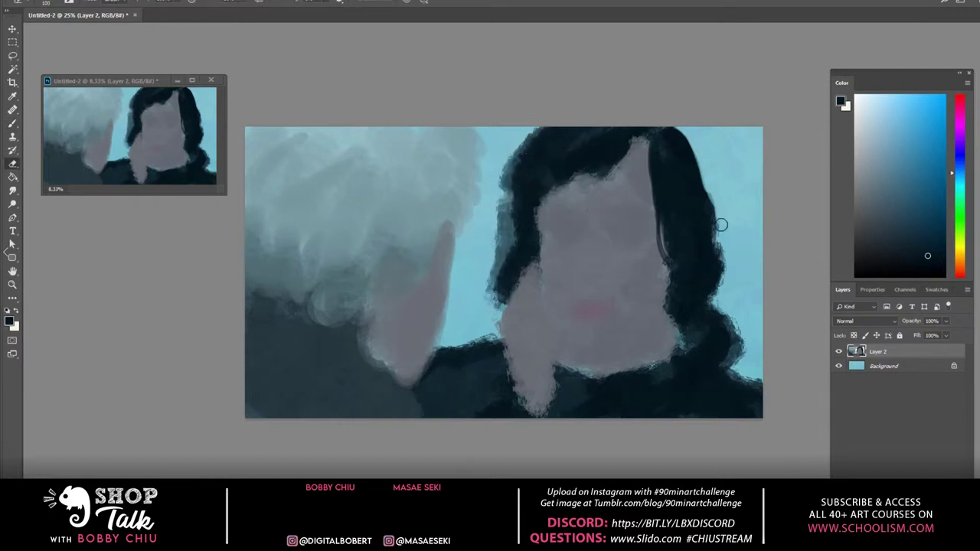
pyautogui.moveTo(717, 191)
pyautogui.mouseDown()
pyautogui.moveTo(690, 130)
pyautogui.moveTo(714, 144)
pyautogui.moveTo(691, 125)
pyautogui.moveTo(678, 128)
pyautogui.moveTo(704, 161)
pyautogui.moveTo(716, 220)
pyautogui.mouseUp()
pyautogui.press('b')
pyautogui.press('e')
pyautogui.press('b')
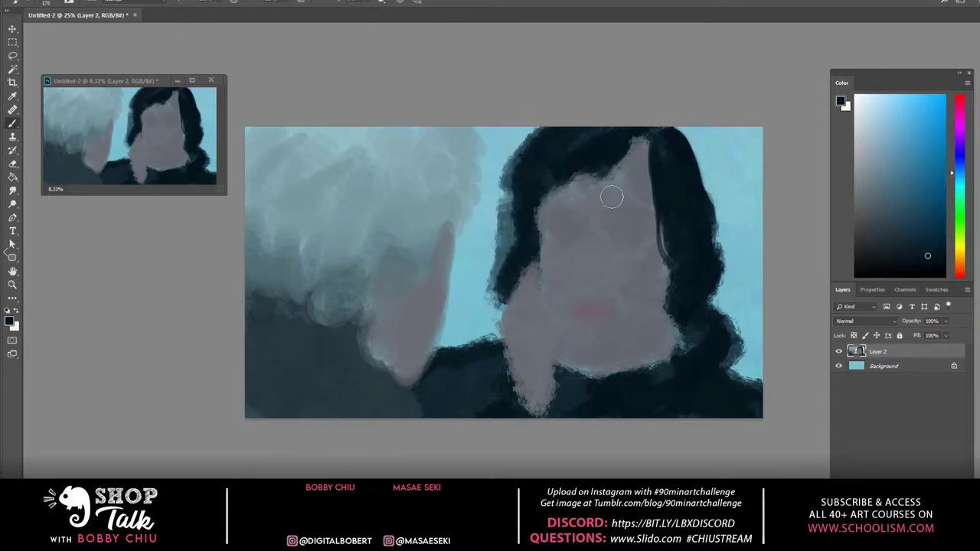
pyautogui.press('e')
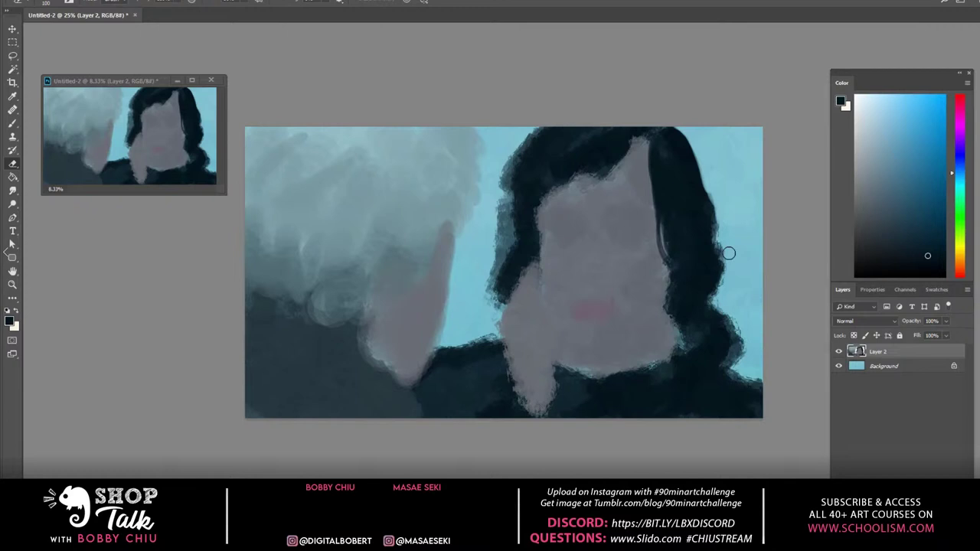
# Paint dark hair across the dark-haired figure's forehead and erase the rough outer edge of the hair on the hand side
pyautogui.press('b')
pyautogui.moveTo(547, 191); pyautogui.dragTo(605, 160)
pyautogui.press('e')
pyautogui.moveTo(529, 138); pyautogui.dragTo(505, 291)
# Even out the face with sampled grey tones, then paint the loose hair strand near the hand and trim its edge with the Eraser
pyautogui.press('b')
pyautogui.keyDown('alt'); pyautogui.click(593, 204); pyautogui.keyUp('alt')
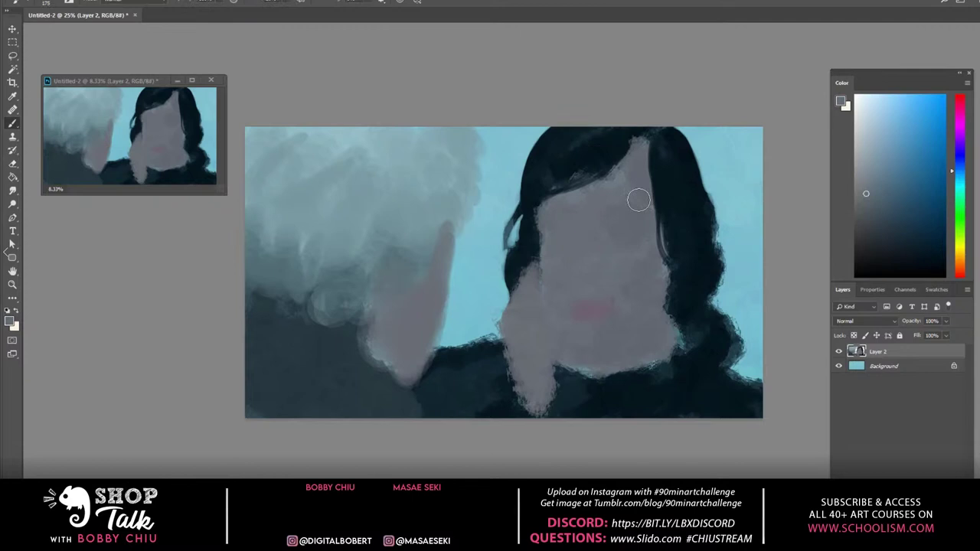
pyautogui.keyDown('alt'); pyautogui.click(569, 219); pyautogui.keyUp('alt')
pyautogui.keyDown('alt'); pyautogui.click(510, 208); pyautogui.keyUp('alt')
pyautogui.moveTo(510, 209); pyautogui.dragTo(497, 300)
pyautogui.press('e')
pyautogui.moveTo(499, 256)
pyautogui.mouseDown()
pyautogui.moveTo(488, 290)
pyautogui.moveTo(507, 207)
pyautogui.moveTo(515, 218)
pyautogui.mouseUp()
# Block in the nose, mouth and chin shading on the dark-haired figure's face using sampled skin tones
pyautogui.press('b')
pyautogui.keyDown('alt'); pyautogui.click(594, 204); pyautogui.keyUp('alt')
pyautogui.keyDown('alt'); pyautogui.click(640, 232); pyautogui.keyUp('alt')
pyautogui.keyDown('alt'); pyautogui.click(658, 294); pyautogui.keyUp('alt')
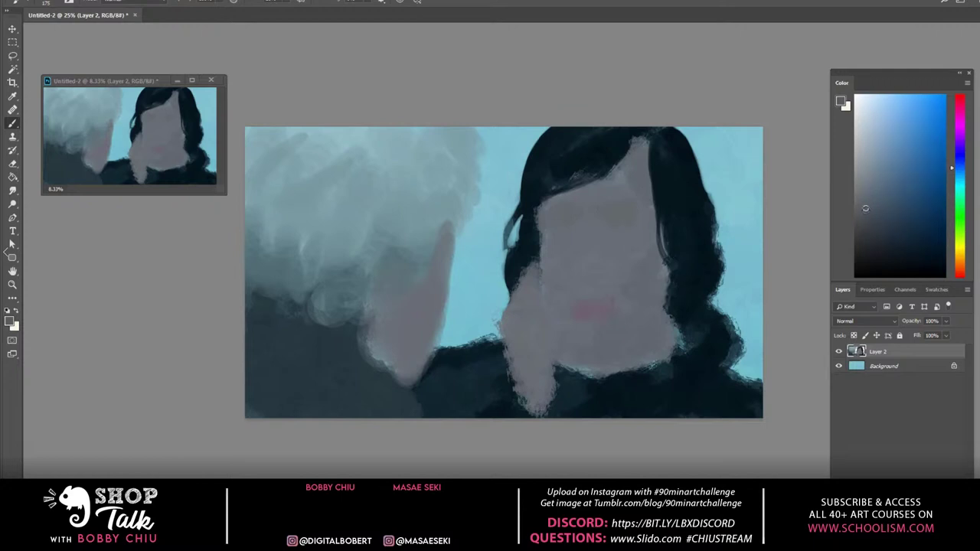
pyautogui.moveTo(629, 350)
pyautogui.mouseDown()
pyautogui.moveTo(656, 332)
pyautogui.moveTo(639, 325)
pyautogui.moveTo(638, 349)
pyautogui.moveTo(618, 360)
pyautogui.moveTo(560, 343)
pyautogui.moveTo(581, 326)
pyautogui.moveTo(625, 320)
pyautogui.moveTo(573, 308)
pyautogui.moveTo(602, 281)
pyautogui.moveTo(603, 310)
pyautogui.moveTo(603, 281)
pyautogui.moveTo(593, 283)
pyautogui.moveTo(626, 275)
pyautogui.moveTo(567, 281)
pyautogui.moveTo(663, 280)
pyautogui.moveTo(596, 274)
pyautogui.moveTo(573, 252)
pyautogui.mouseUp()
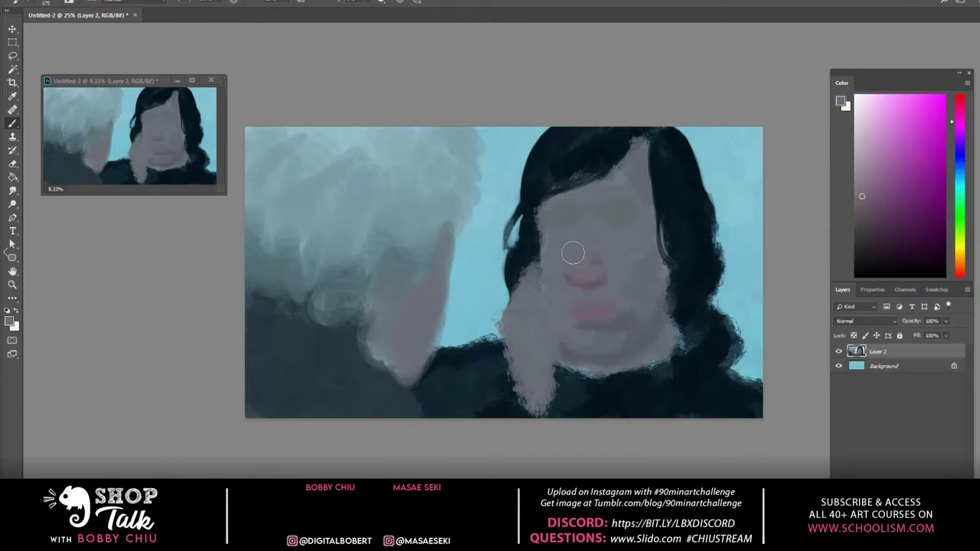
# Deepen the shading under the lips and across both eye sockets with a sampled skin tone
pyautogui.keyDown('alt'); pyautogui.click(630, 339); pyautogui.keyUp('alt')
pyautogui.moveTo(623, 344)
pyautogui.mouseDown()
pyautogui.moveTo(587, 352)
pyautogui.moveTo(602, 343)
pyautogui.mouseUp()
pyautogui.moveTo(615, 207); pyautogui.dragTo(579, 202)
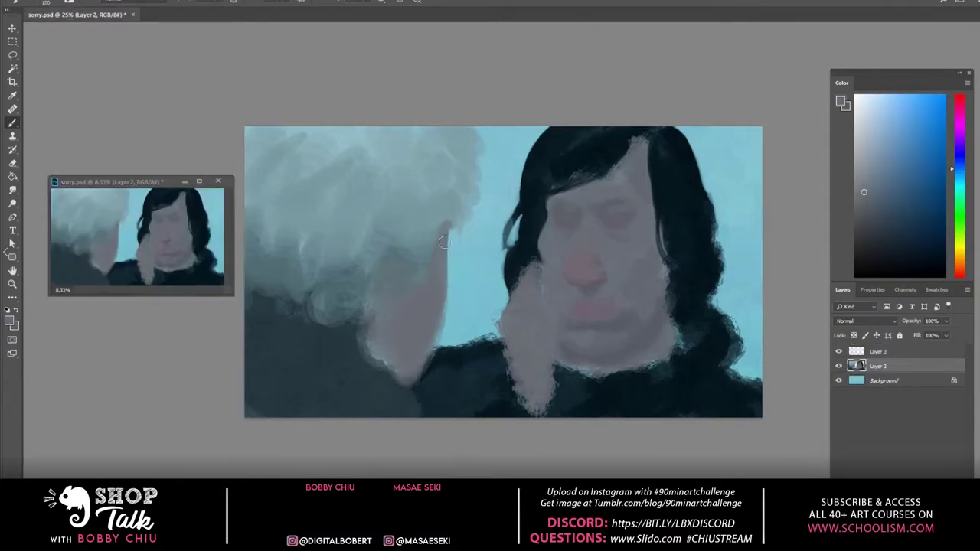
# Clean up the silhouette of the hand against the cheek with sampled tones and shift the brush hue toward violet
pyautogui.keyDown('alt'); pyautogui.click(505, 288); pyautogui.keyUp('alt')
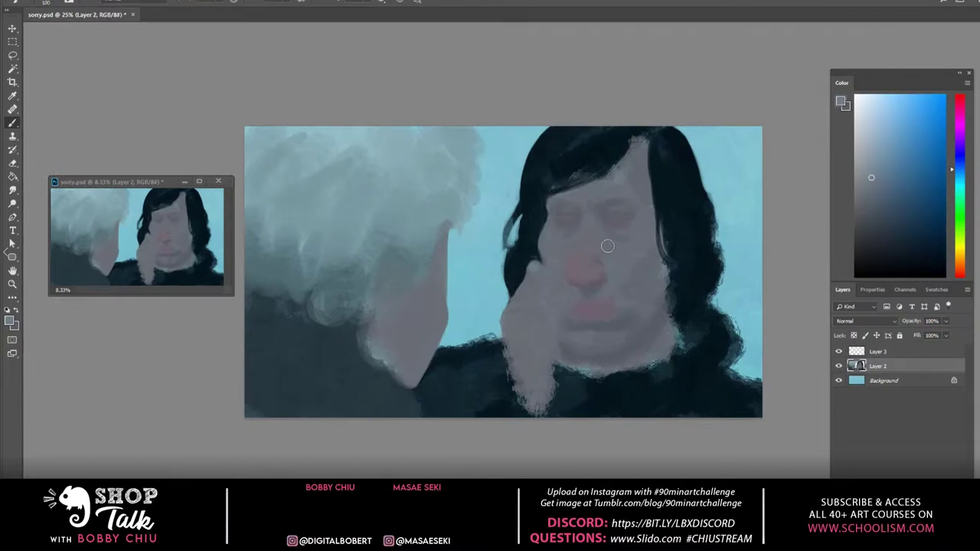
pyautogui.keyDown('alt'); pyautogui.click(521, 267); pyautogui.keyUp('alt')
pyautogui.moveTo(954, 152); pyautogui.dragTo(954, 146)
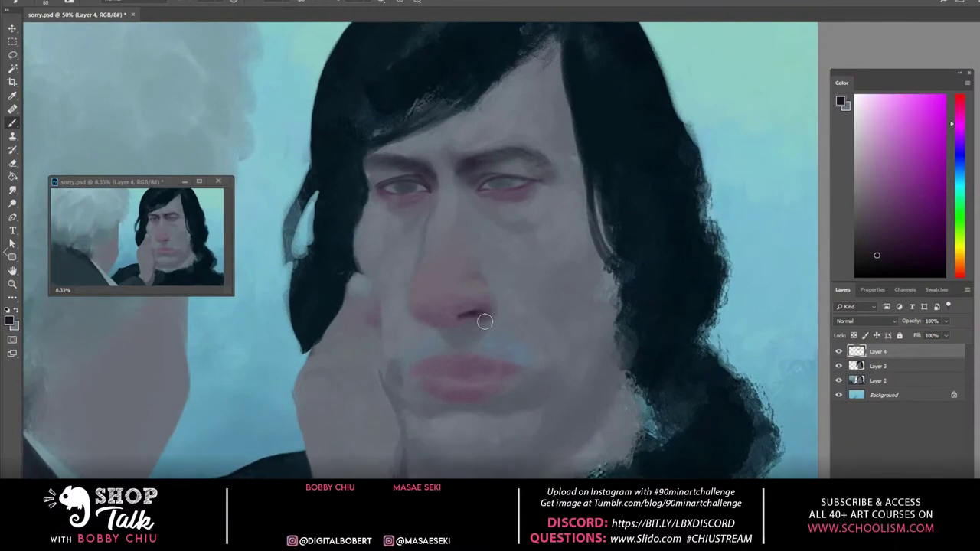
# Paint the dark nostrils and the shadow under the nose, sampling tones from the nose, cheek and lips
pyautogui.keyDown('alt'); pyautogui.click(468, 313); pyautogui.keyUp('alt')
pyautogui.moveTo(429, 315); pyautogui.dragTo(484, 318)
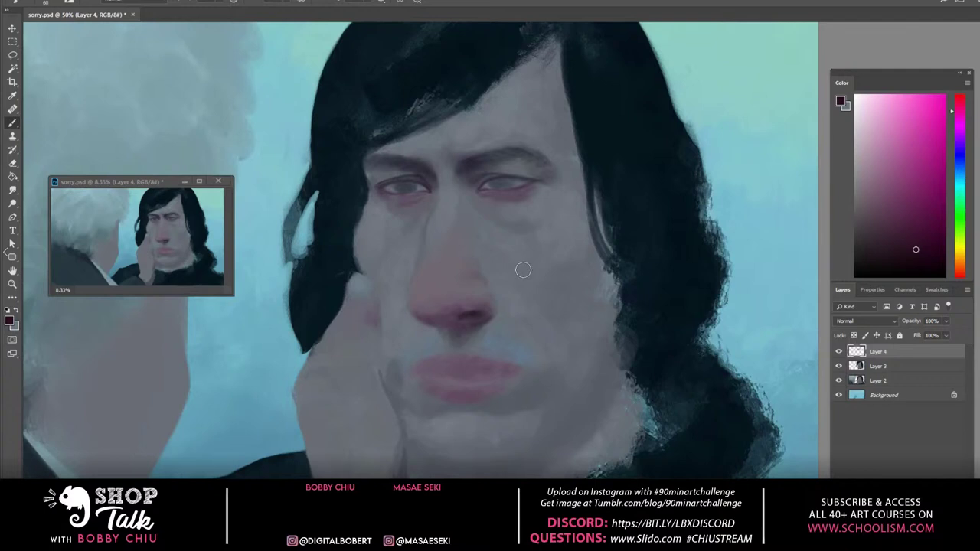
pyautogui.keyDown('alt'); pyautogui.click(466, 294); pyautogui.keyUp('alt')
pyautogui.keyDown('alt'); pyautogui.click(434, 316); pyautogui.keyUp('alt')
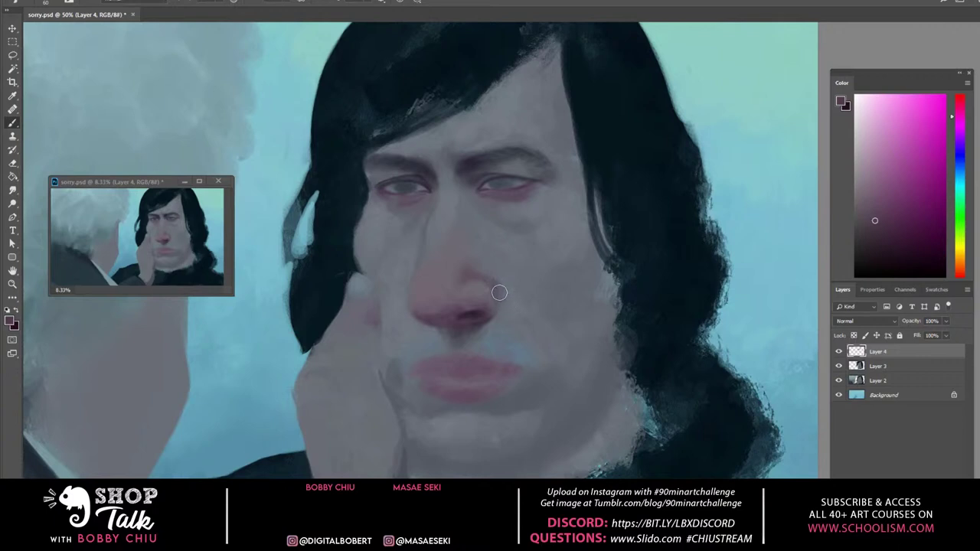
pyautogui.keyDown('alt'); pyautogui.click(540, 340); pyautogui.keyUp('alt')
pyautogui.keyDown('alt'); pyautogui.click(472, 392); pyautogui.keyUp('alt')
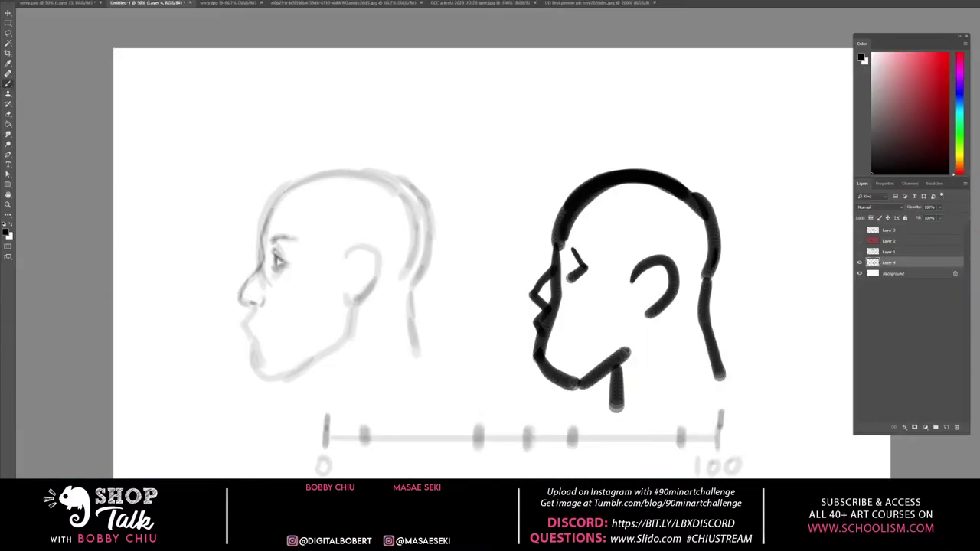
# Hide the head-profile sketches on Layer 4 in the Untitled-1 document and add a new layer above it
pyautogui.click(680, 435)
pyautogui.moveTo(934, 262)
pyautogui.mouseDown()
pyautogui.moveTo(935, 422)
pyautogui.moveTo(956, 427)
pyautogui.mouseUp()
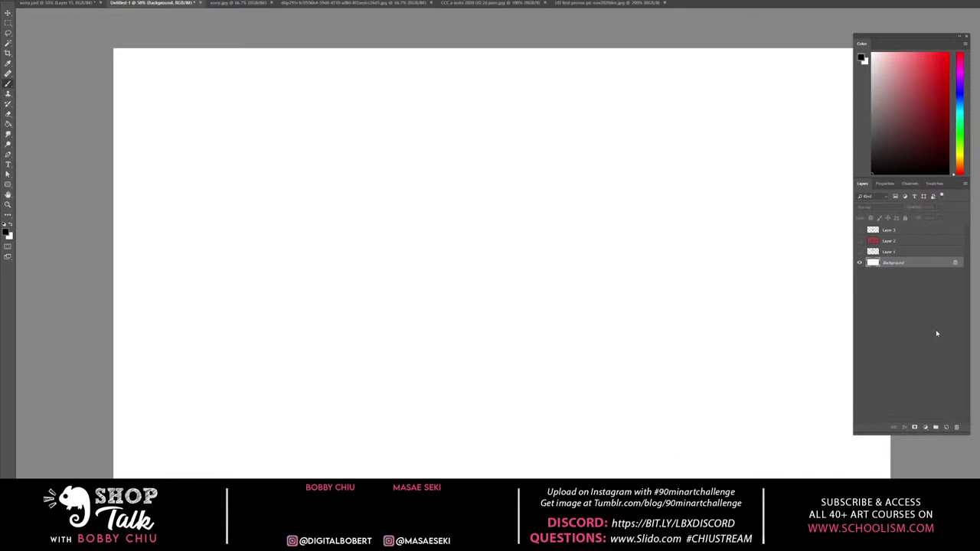
pyautogui.hotkey('ctrl', 'z')
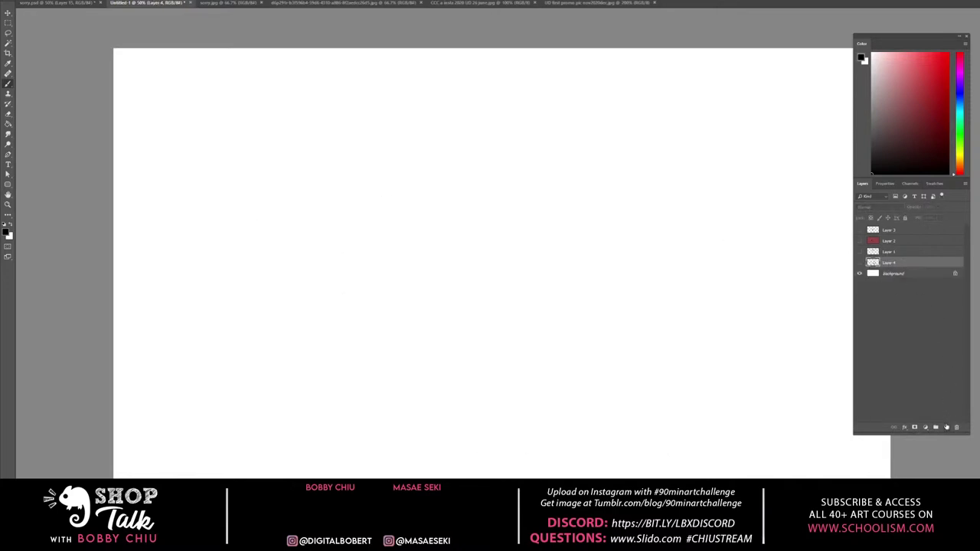
pyautogui.click(946, 427)
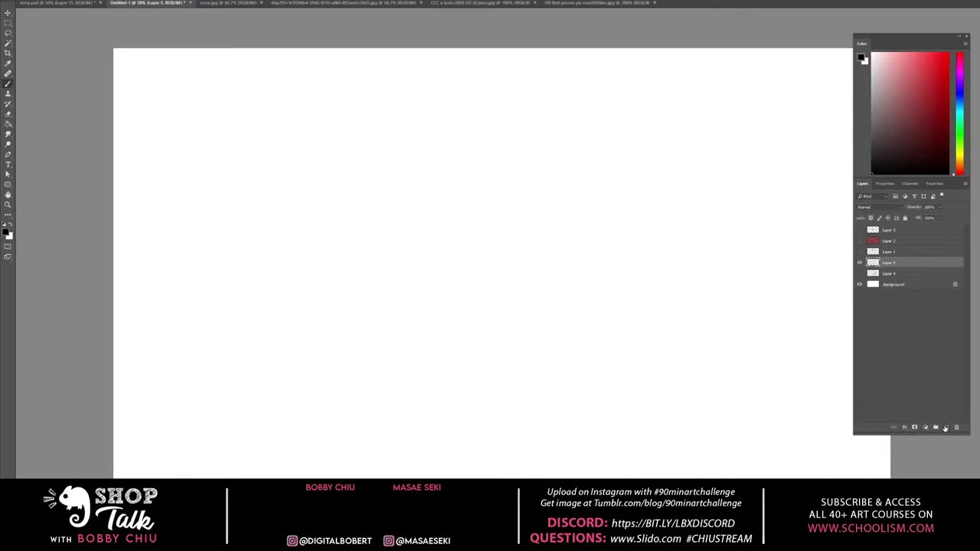
# Darken the Background layer to grey with Hue/Saturation, setting Lightness to -33
pyautogui.click(922, 285)
pyautogui.hotkey('ctrl', 'u')
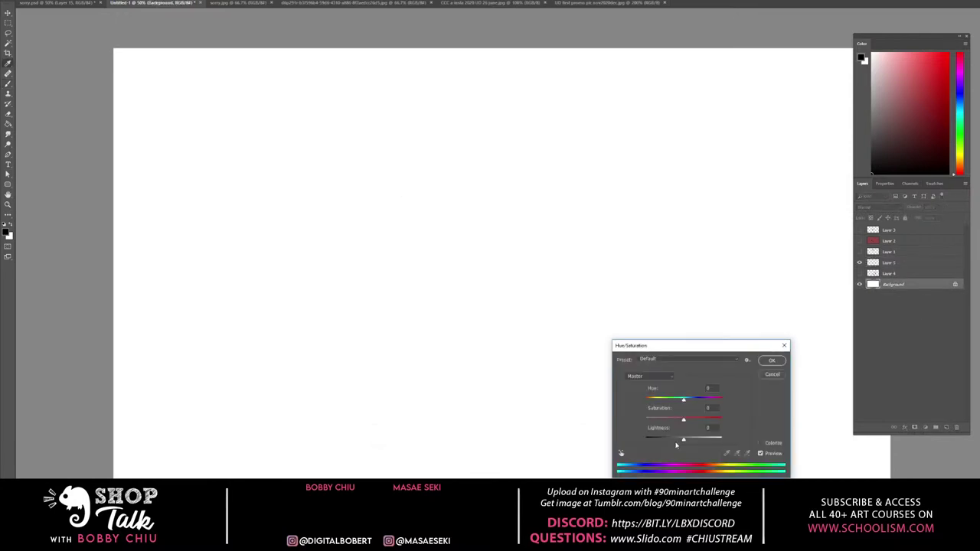
pyautogui.moveTo(675, 445); pyautogui.dragTo(673, 443)
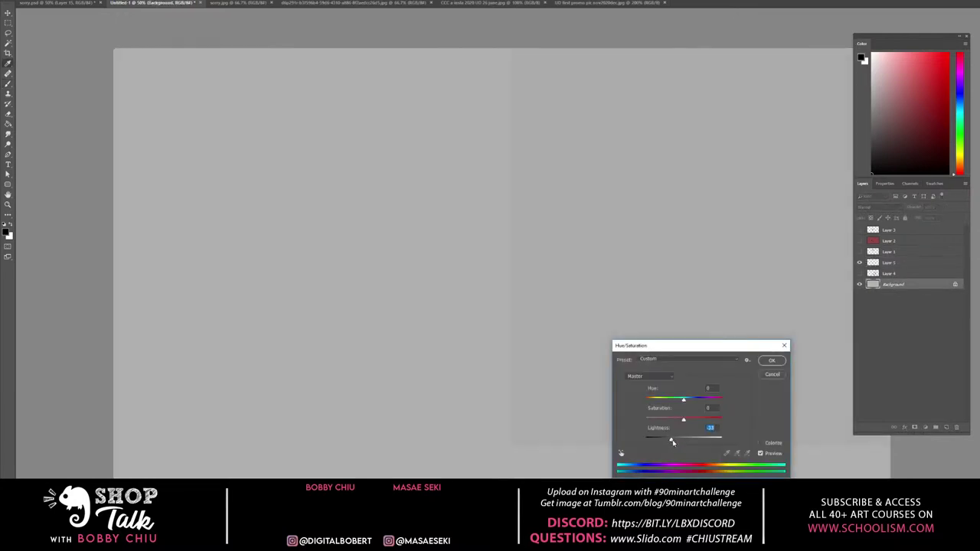
pyautogui.click(769, 361)
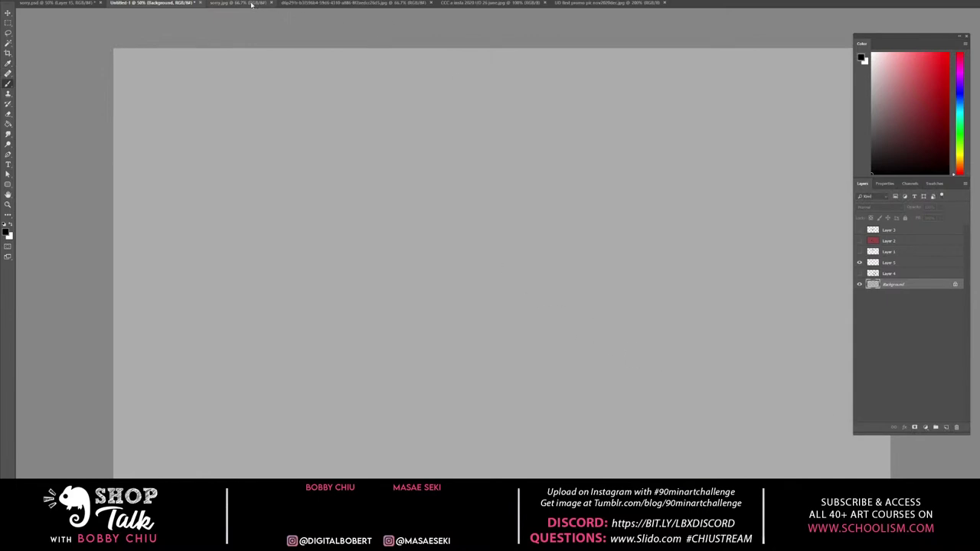
# Compare the finished portrait in sorry.psd with the film still in sorry.jpg
pyautogui.click(260, 4)
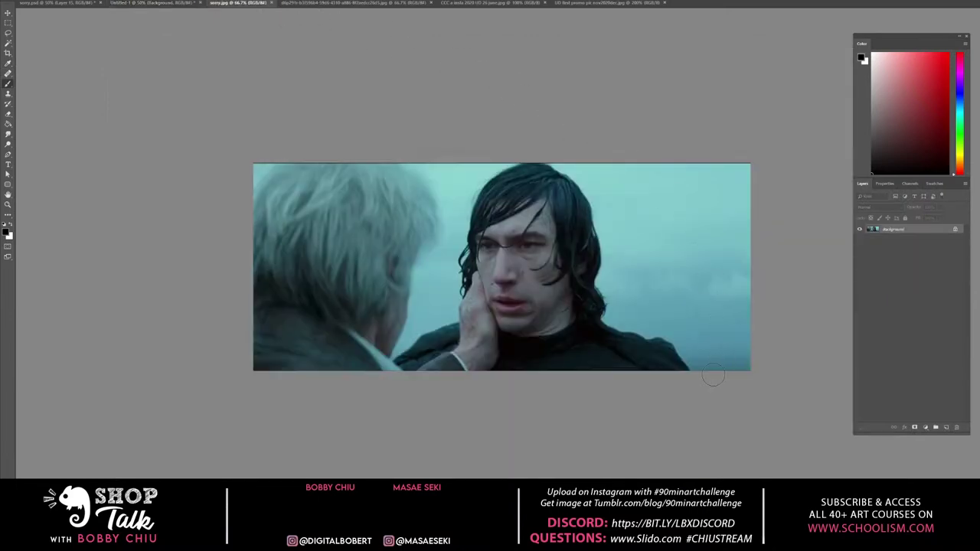
pyautogui.hotkey('ctrl', '+')
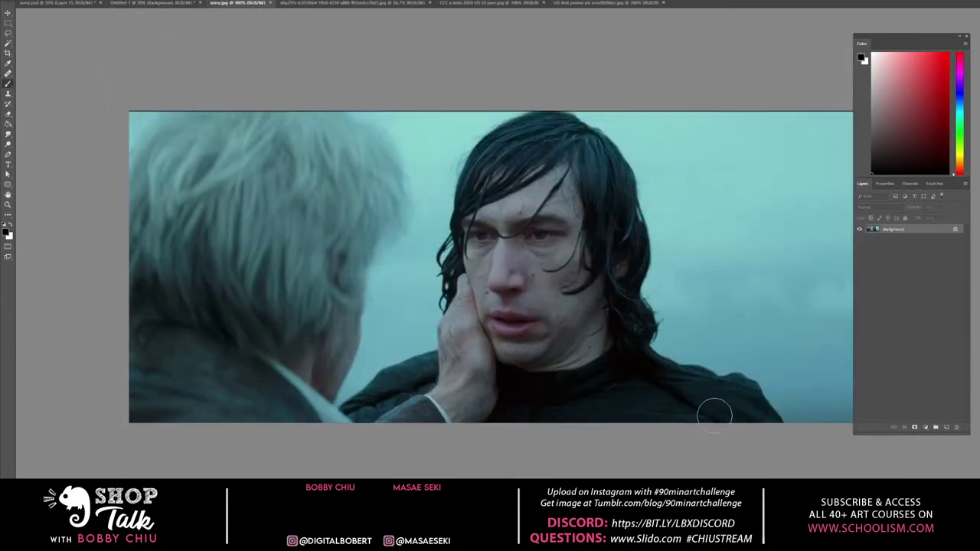
pyautogui.click(55, 3)
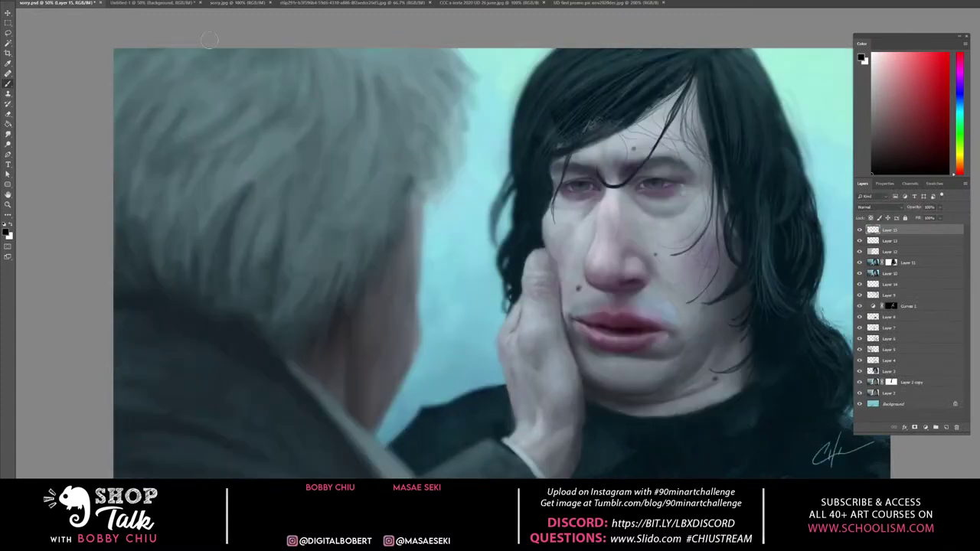
pyautogui.click(162, 3)
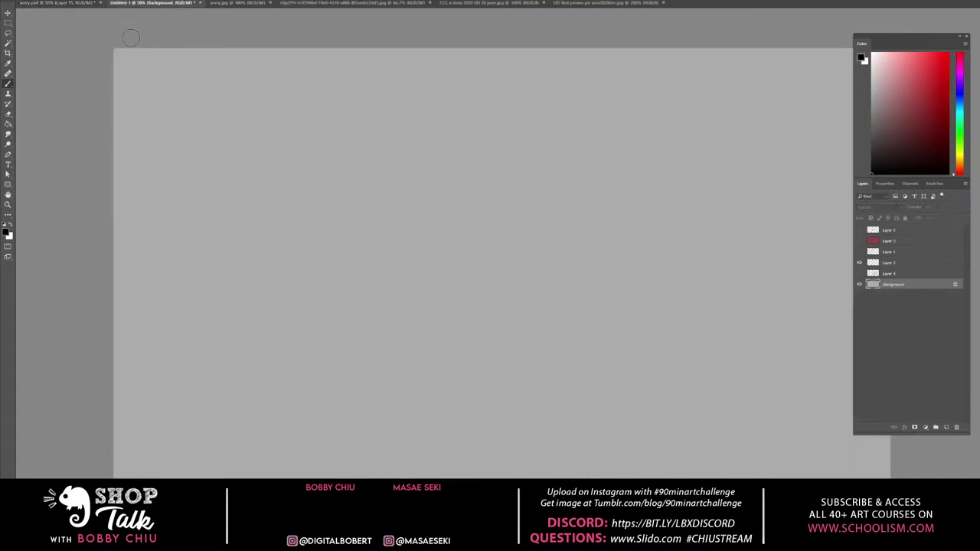
pyautogui.click(211, 4)
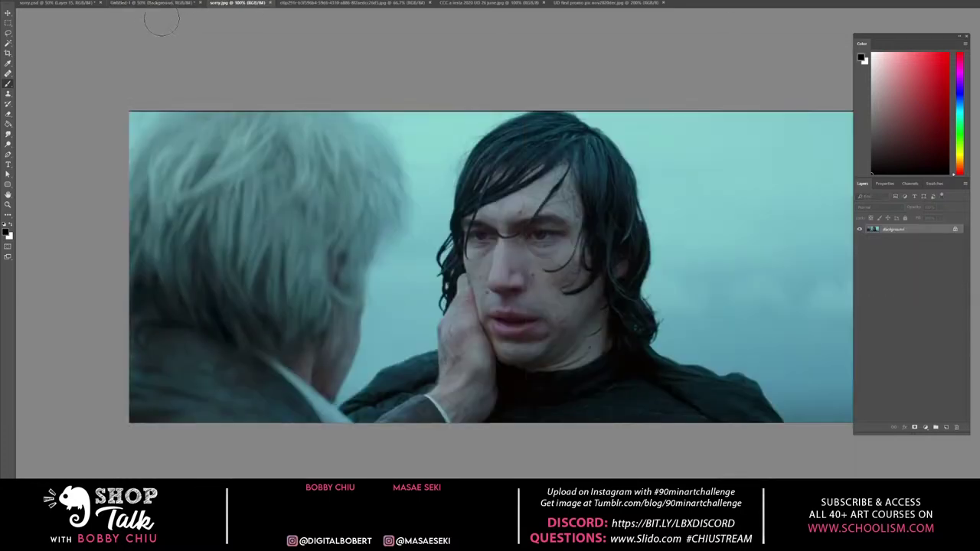
pyautogui.click(77, 4)
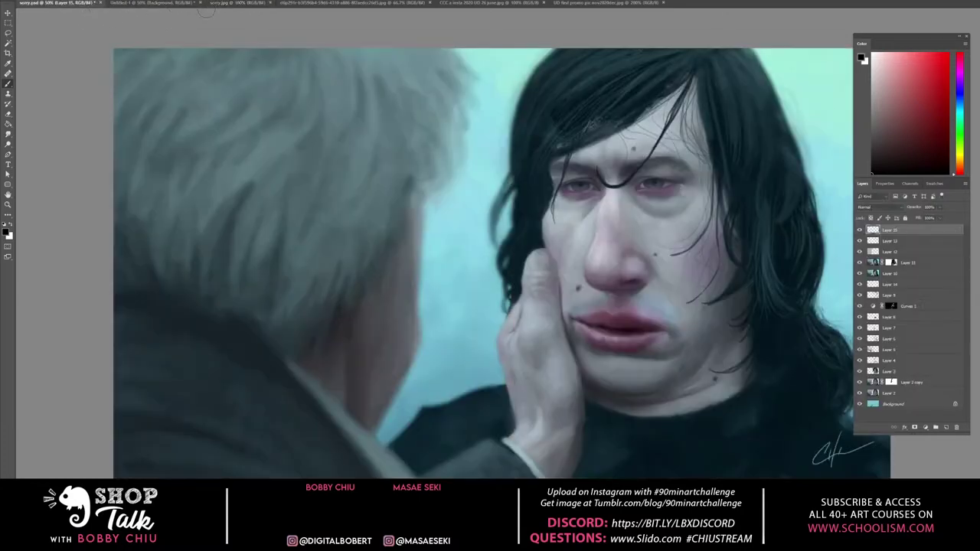
pyautogui.click(237, 4)
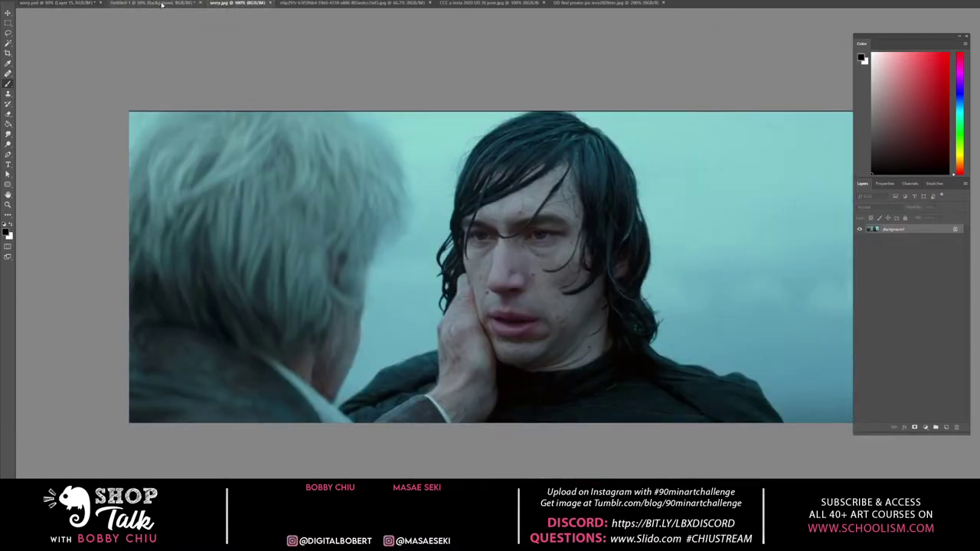
# Sketch a large round skull shape on Layer 5 in the Untitled-1 document
pyautogui.click(161, 4)
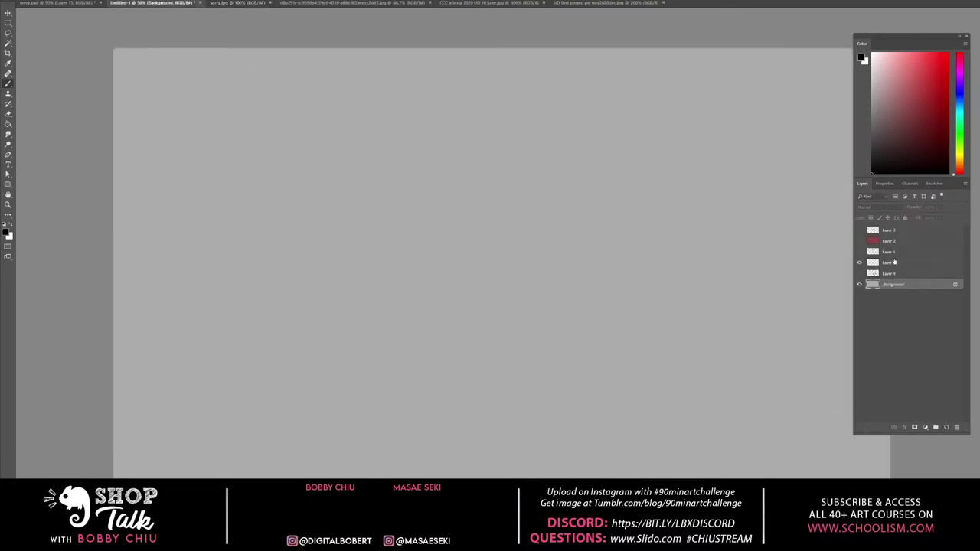
pyautogui.click(892, 262)
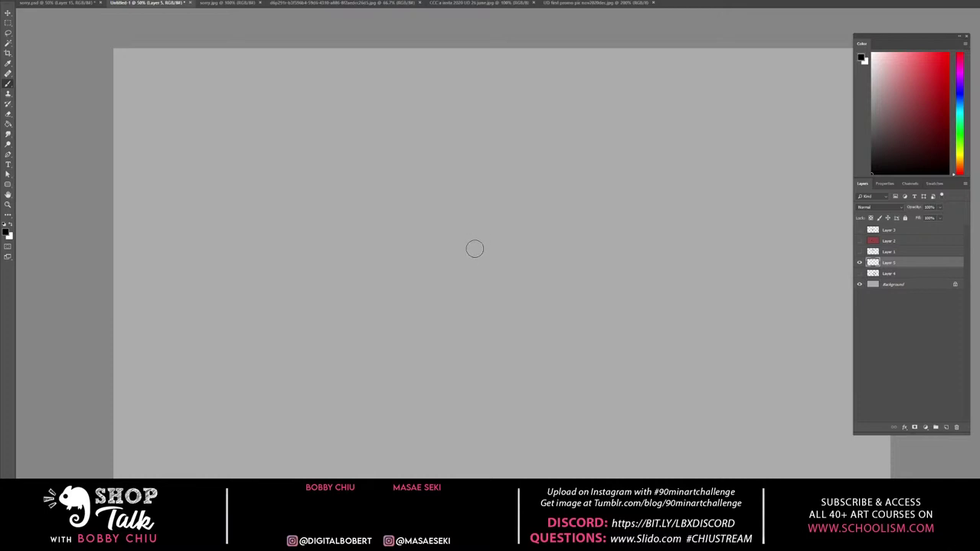
pyautogui.moveTo(468, 260)
pyautogui.mouseDown()
pyautogui.moveTo(553, 151)
pyautogui.moveTo(616, 188)
pyautogui.moveTo(615, 255)
pyautogui.mouseUp()
pyautogui.moveTo(624, 198); pyautogui.dragTo(604, 263)
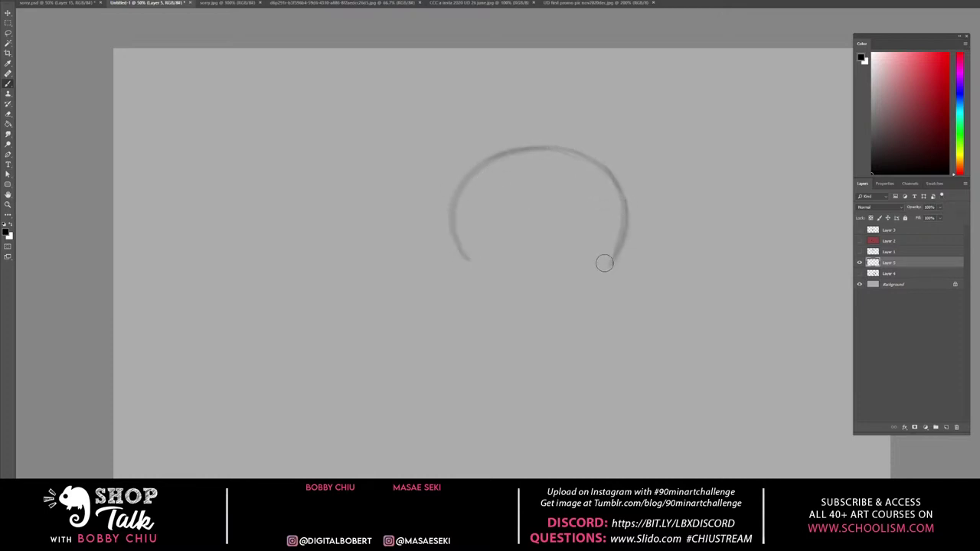
pyautogui.moveTo(451, 237)
pyautogui.mouseDown()
pyautogui.moveTo(530, 285)
pyautogui.moveTo(476, 268)
pyautogui.moveTo(567, 282)
pyautogui.moveTo(618, 252)
pyautogui.moveTo(594, 288)
pyautogui.mouseUp()
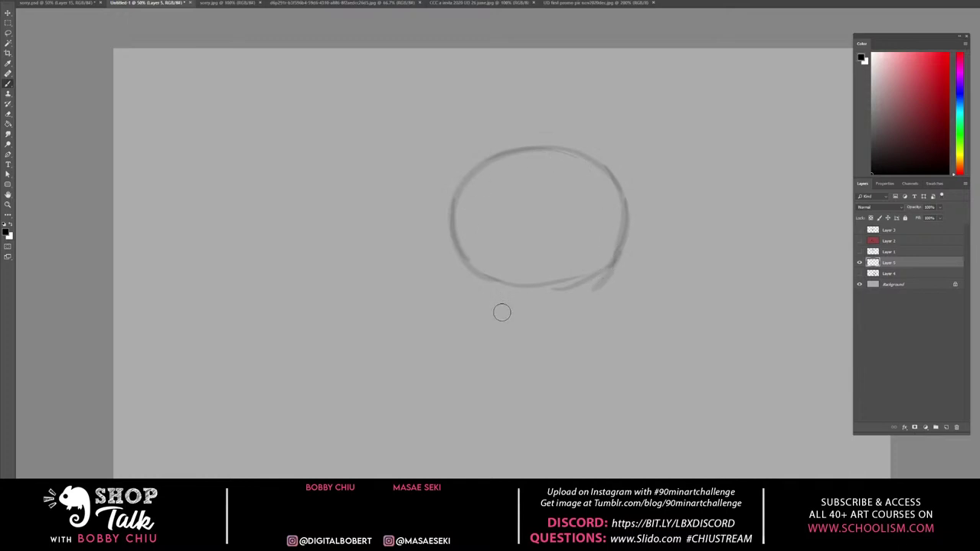
# Sketch the neck, jaw and chin lines below the skull shape, erasing the short stroke inside the neck
pyautogui.moveTo(464, 272); pyautogui.dragTo(438, 356)
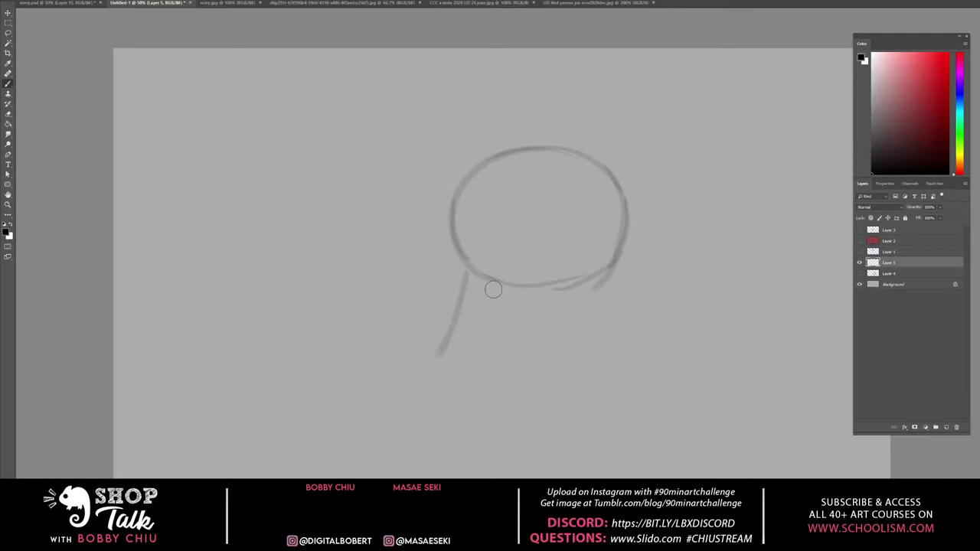
pyautogui.moveTo(492, 289); pyautogui.dragTo(481, 340)
pyautogui.moveTo(539, 278)
pyautogui.mouseDown()
pyautogui.moveTo(544, 335)
pyautogui.moveTo(588, 372)
pyautogui.mouseUp()
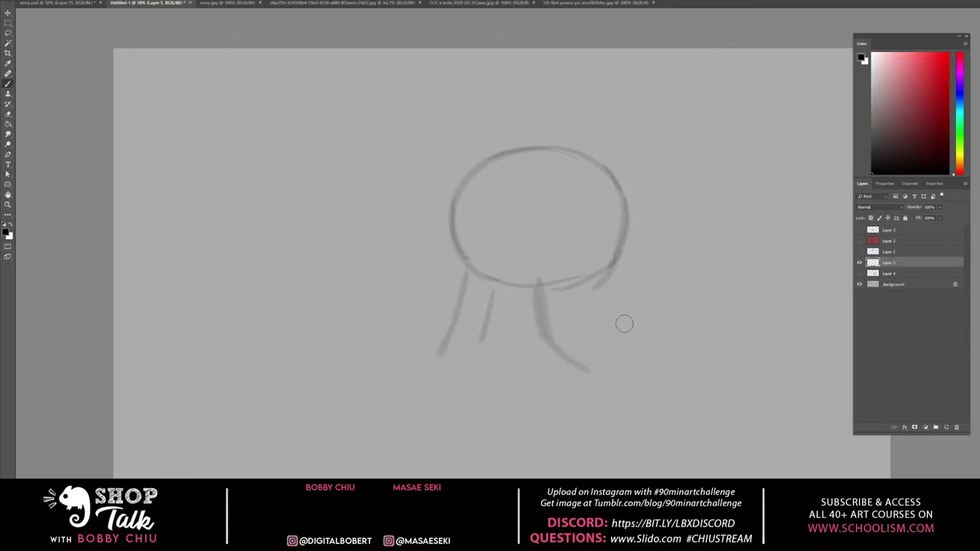
pyautogui.moveTo(621, 344)
pyautogui.mouseDown()
pyautogui.moveTo(599, 368)
pyautogui.moveTo(624, 338)
pyautogui.mouseUp()
pyautogui.press('e')
pyautogui.moveTo(490, 282); pyautogui.dragTo(490, 307)
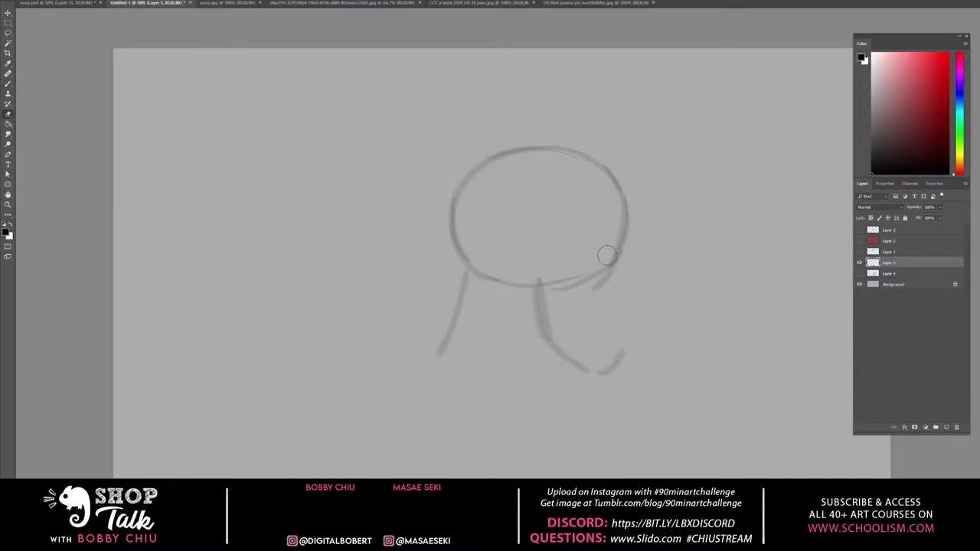
# Add the front line of the face above the chin and draw an arrow pointing right beside the head
pyautogui.press('b')
pyautogui.moveTo(620, 295); pyautogui.dragTo(626, 343)
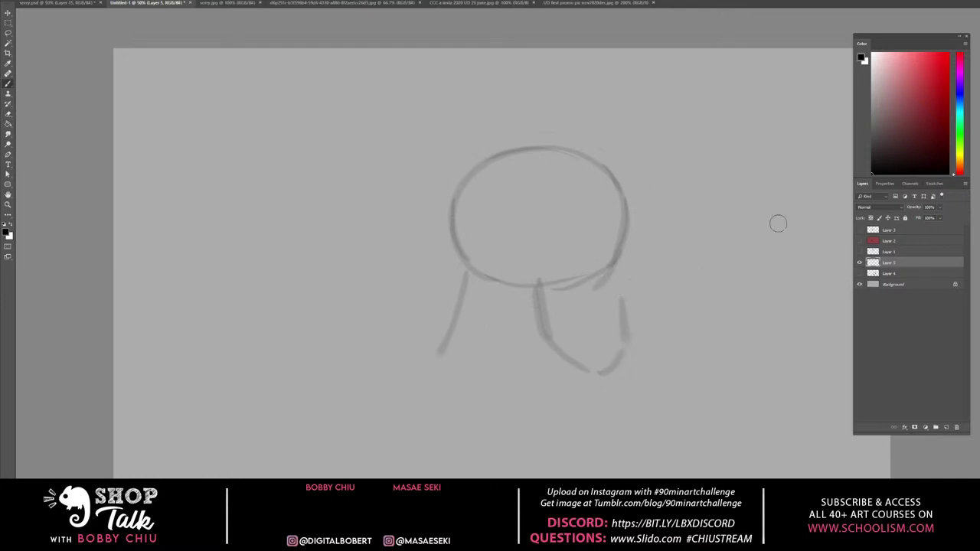
pyautogui.moveTo(715, 224)
pyautogui.mouseDown()
pyautogui.moveTo(764, 219)
pyautogui.moveTo(760, 234)
pyautogui.mouseUp()
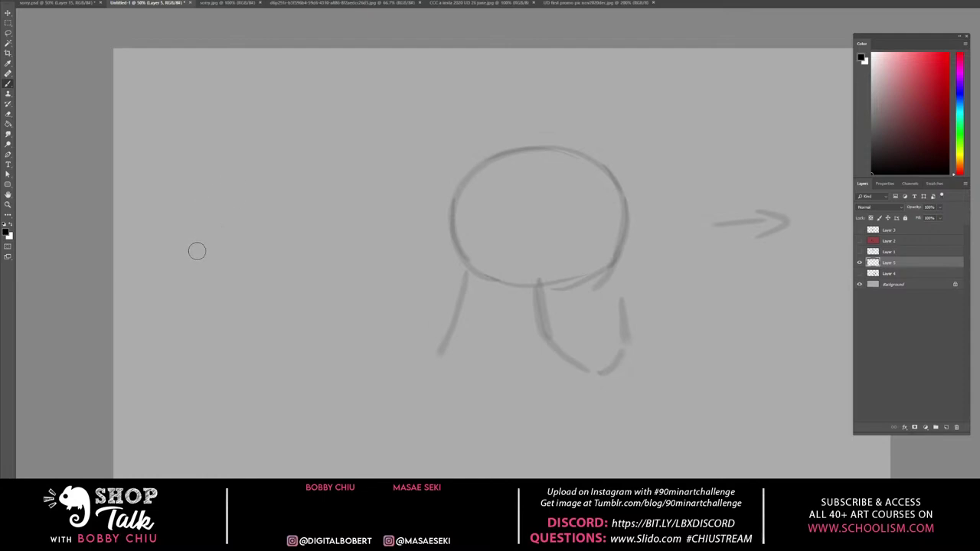
# Sketch a wide rounded shape to the left of the head and a small upright oval above its right end
pyautogui.moveTo(186, 247)
pyautogui.mouseDown()
pyautogui.moveTo(176, 196)
pyautogui.moveTo(192, 160)
pyautogui.moveTo(244, 150)
pyautogui.moveTo(304, 157)
pyautogui.moveTo(332, 179)
pyautogui.moveTo(339, 215)
pyautogui.moveTo(329, 242)
pyautogui.mouseUp()
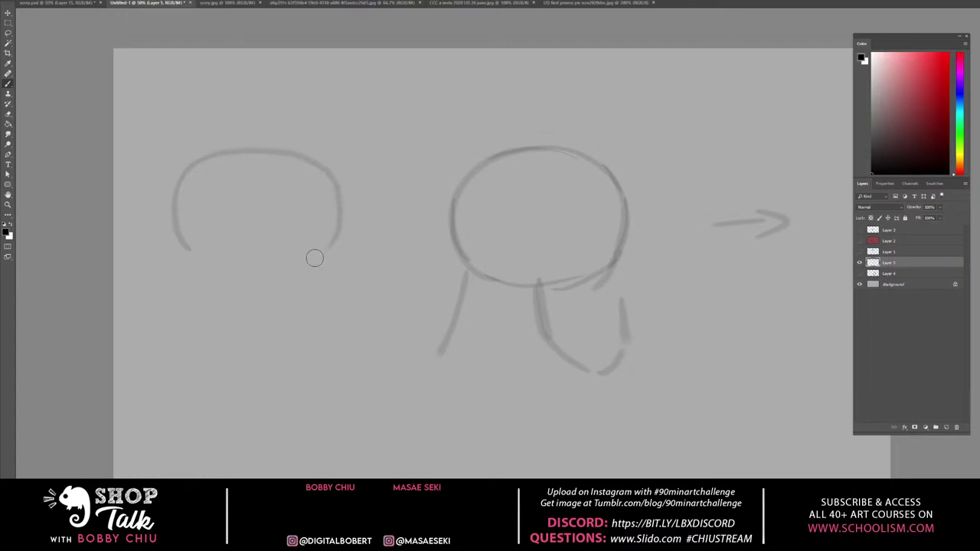
pyautogui.moveTo(208, 157)
pyautogui.mouseDown()
pyautogui.moveTo(169, 207)
pyautogui.moveTo(184, 249)
pyautogui.moveTo(311, 275)
pyautogui.moveTo(217, 264)
pyautogui.moveTo(253, 267)
pyautogui.moveTo(333, 245)
pyautogui.mouseUp()
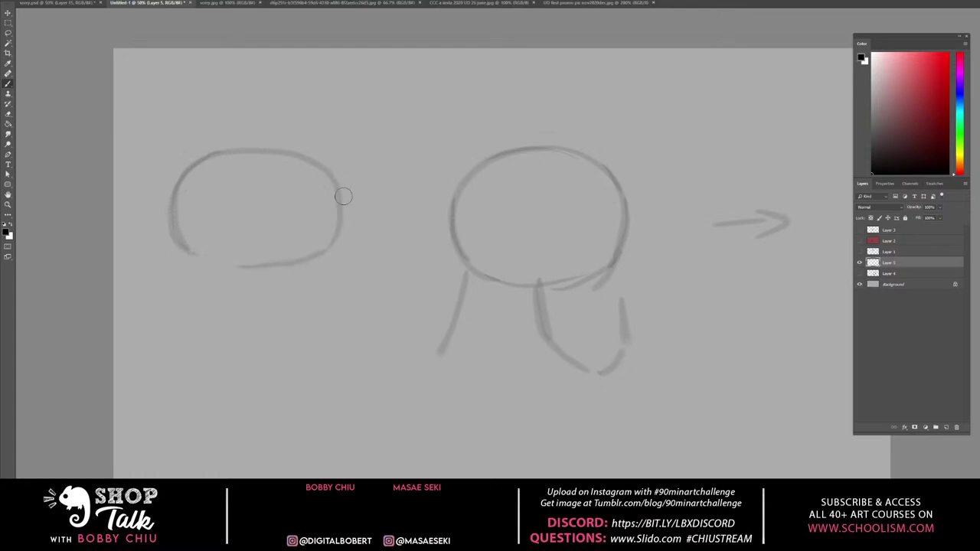
pyautogui.moveTo(339, 120)
pyautogui.mouseDown()
pyautogui.moveTo(355, 82)
pyautogui.moveTo(373, 79)
pyautogui.moveTo(389, 146)
pyautogui.mouseUp()
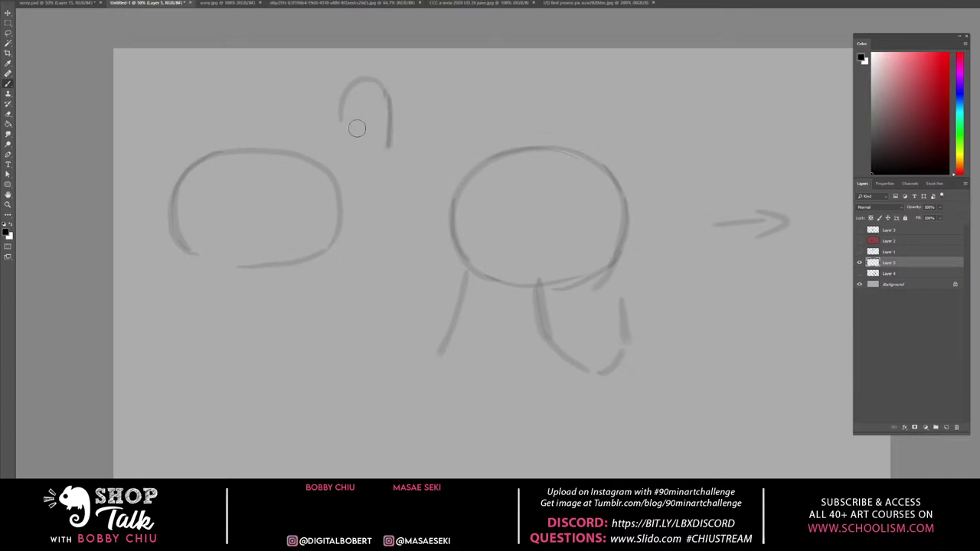
pyautogui.moveTo(341, 103)
pyautogui.mouseDown()
pyautogui.moveTo(350, 164)
pyautogui.moveTo(372, 179)
pyautogui.moveTo(391, 142)
pyautogui.mouseUp()
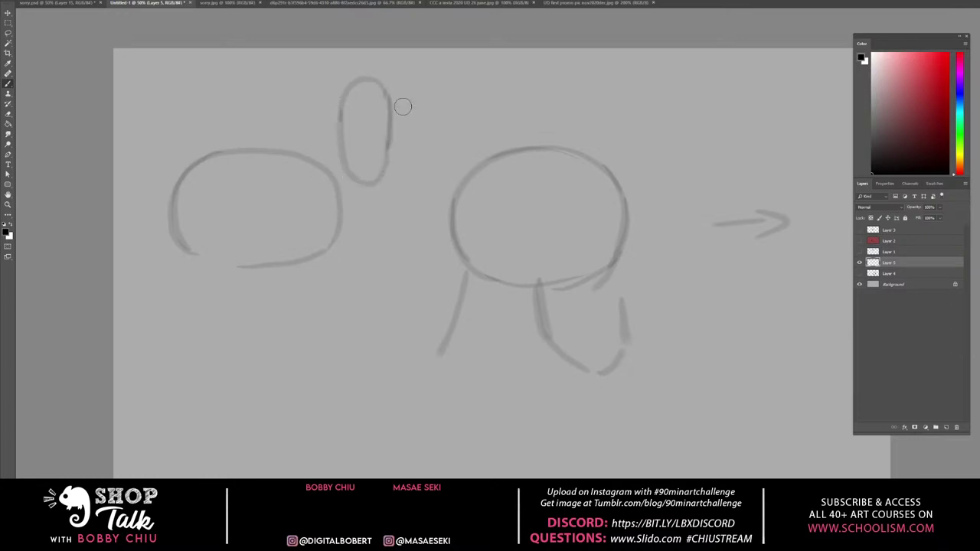
# Undo the small upright oval and the loose strokes around it
pyautogui.moveTo(402, 106)
pyautogui.mouseDown()
pyautogui.moveTo(413, 108)
pyautogui.moveTo(400, 109)
pyautogui.mouseUp()
pyautogui.moveTo(407, 106); pyautogui.dragTo(400, 109)
pyautogui.moveTo(316, 109); pyautogui.dragTo(327, 116)
pyautogui.hotkey('ctrl', 'z')
pyautogui.hotkey('ctrl', 'z')
pyautogui.hotkey('ctrl', 'z')
pyautogui.hotkey('ctrl', 'z')
pyautogui.hotkey('ctrl', 'z')
pyautogui.hotkey('ctrl', 'z')
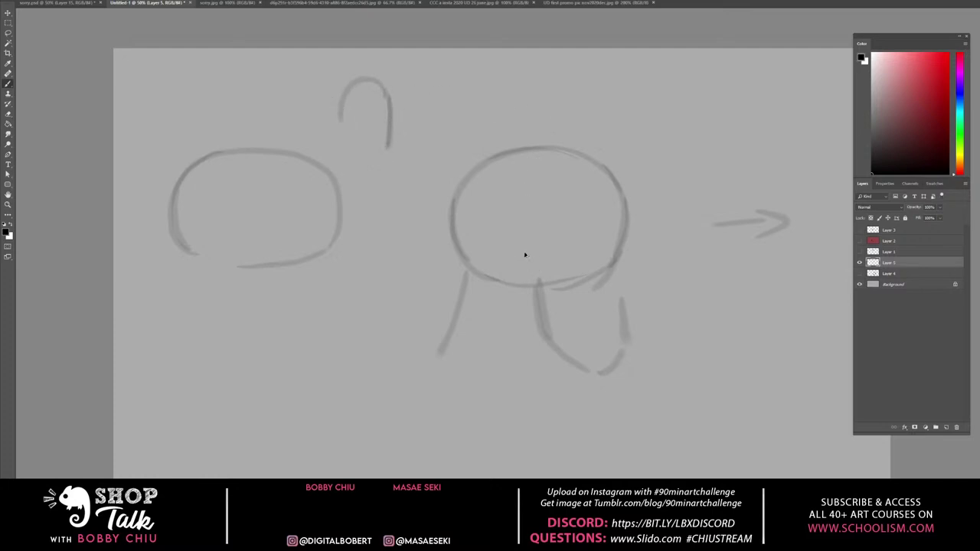
pyautogui.hotkey('ctrl', 'z')
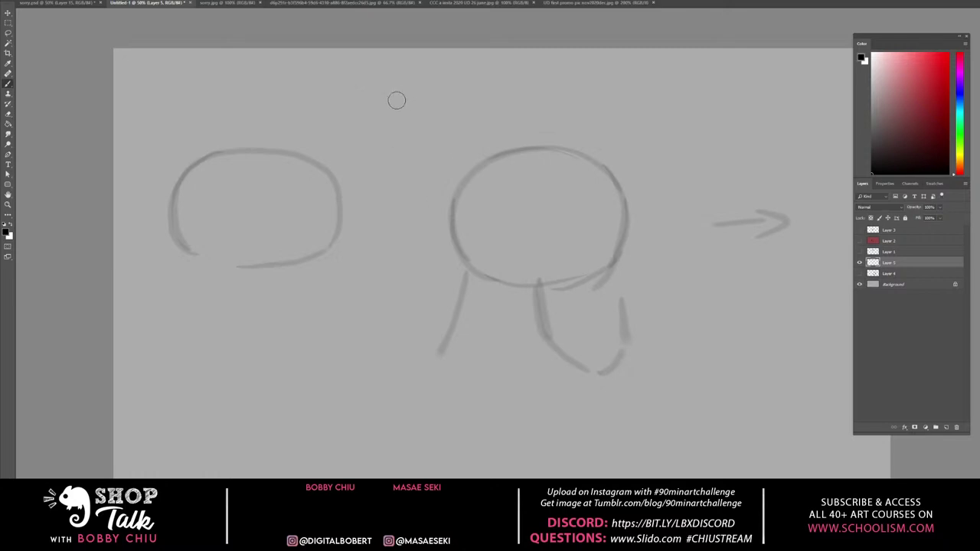
# Sketch a small head between the two large skulls, with a two-lobed skull, a rounded jaw and a short nape line
pyautogui.moveTo(364, 103)
pyautogui.mouseDown()
pyautogui.moveTo(430, 89)
pyautogui.moveTo(449, 100)
pyautogui.moveTo(442, 138)
pyautogui.mouseUp()
pyautogui.moveTo(353, 104); pyautogui.dragTo(349, 141)
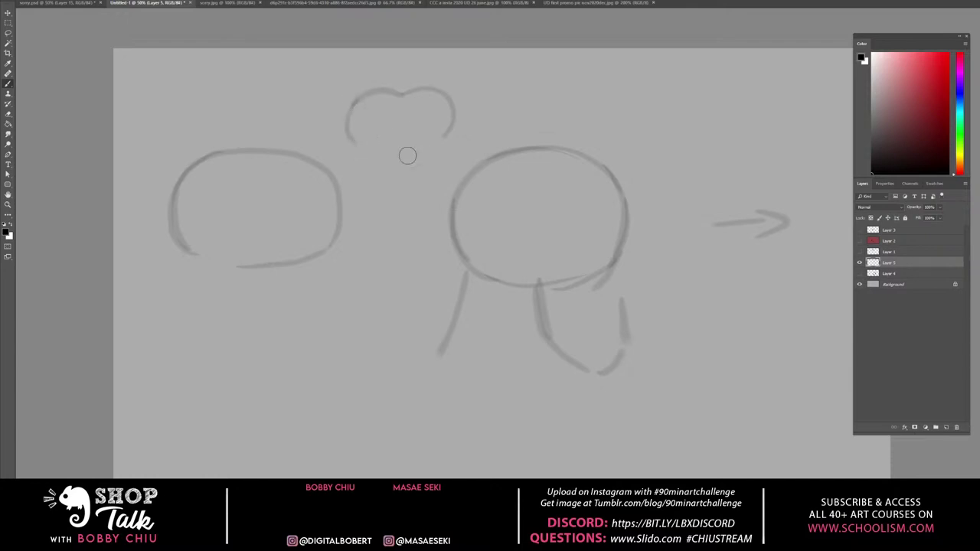
pyautogui.moveTo(454, 124); pyautogui.dragTo(431, 144)
pyautogui.moveTo(365, 143); pyautogui.dragTo(425, 148)
pyautogui.moveTo(455, 143)
pyautogui.mouseDown()
pyautogui.moveTo(453, 199)
pyautogui.moveTo(406, 207)
pyautogui.mouseUp()
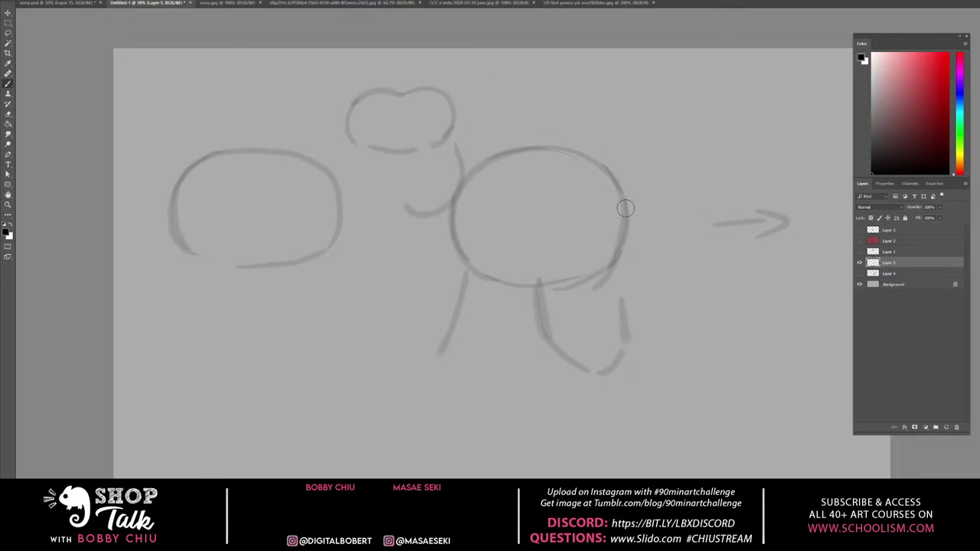
pyautogui.moveTo(346, 146); pyautogui.dragTo(337, 176)
pyautogui.hotkey('ctrl', 'z')
pyautogui.moveTo(349, 146); pyautogui.dragTo(338, 177)
# Lasso the wide rounded skull and move it slightly down and to the left, away from the small head
pyautogui.press('l')
pyautogui.moveTo(353, 231)
pyautogui.mouseDown()
pyautogui.moveTo(172, 282)
pyautogui.moveTo(185, 140)
pyautogui.moveTo(328, 153)
pyautogui.mouseUp()
pyautogui.moveTo(320, 254)
pyautogui.mouseDown()
pyautogui.moveTo(291, 260)
pyautogui.moveTo(299, 253)
pyautogui.mouseUp()
pyautogui.hotkey('ctrl', 'd')
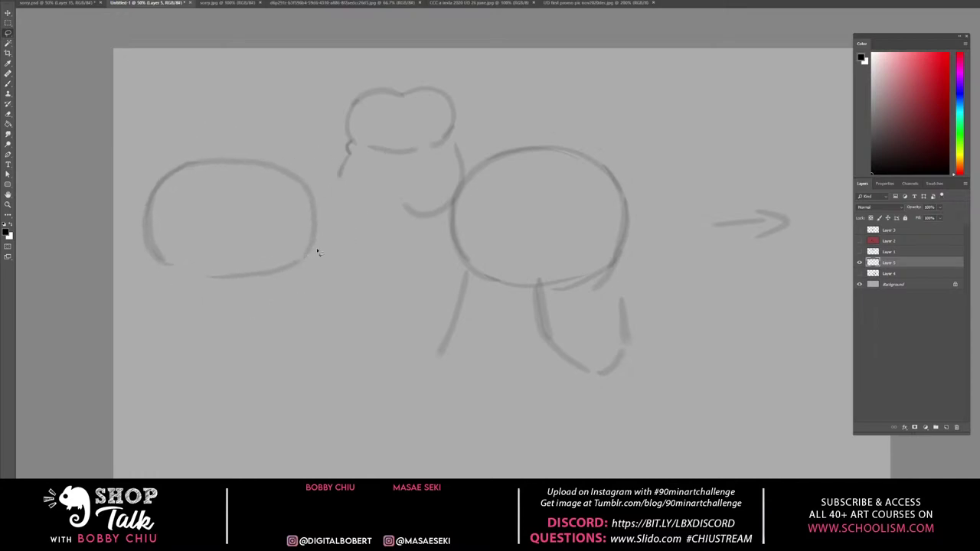
# Draw a long face front, rounded chin and slanted jaw line below the leftmost skull
pyautogui.press('b')
pyautogui.moveTo(313, 253); pyautogui.dragTo(304, 353)
pyautogui.hotkey('ctrl', 'z')
pyautogui.moveTo(312, 258)
pyautogui.mouseDown()
pyautogui.moveTo(313, 379)
pyautogui.moveTo(302, 388)
pyautogui.moveTo(255, 388)
pyautogui.mouseUp()
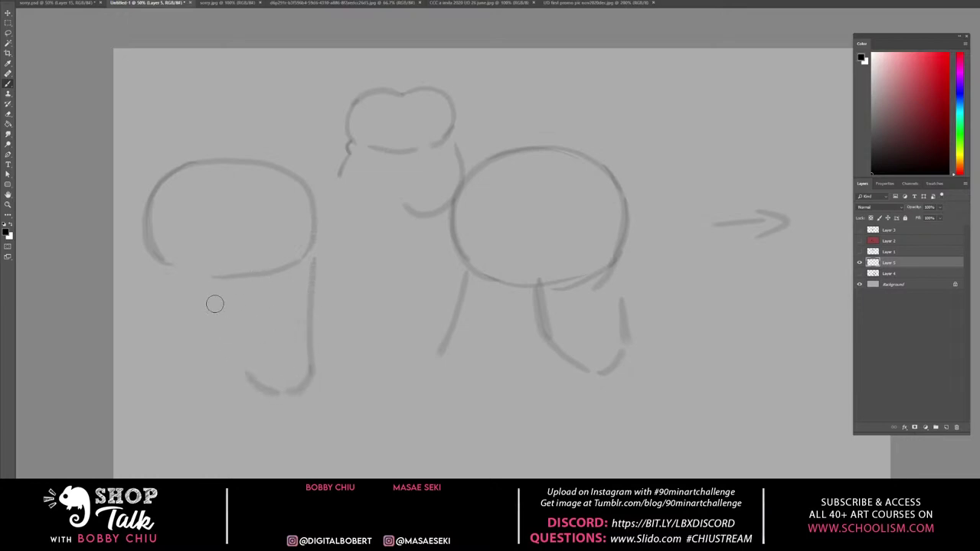
pyautogui.moveTo(214, 302); pyautogui.dragTo(253, 379)
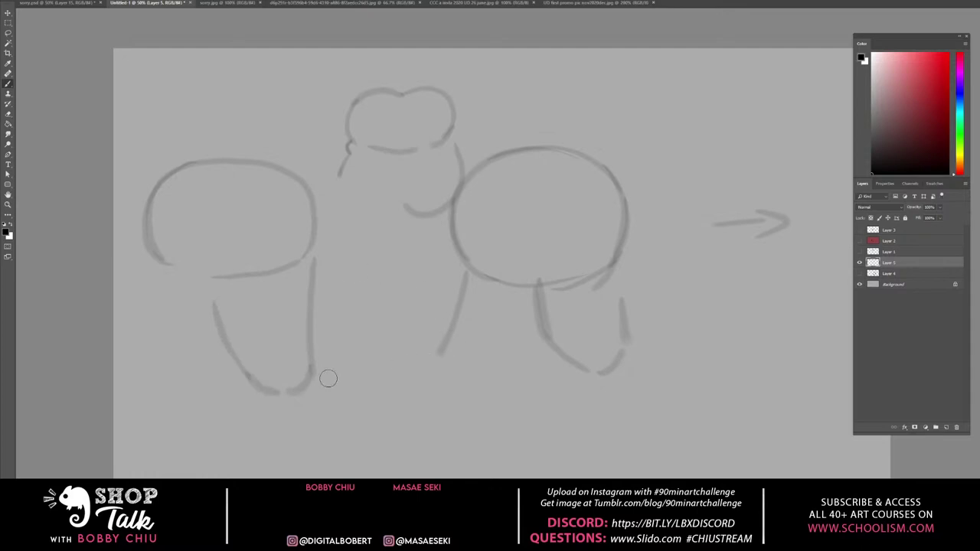
# Add the back and front of the neck to the leftmost head and close it with a diagonal base line
pyautogui.moveTo(154, 253); pyautogui.dragTo(158, 295)
pyautogui.moveTo(160, 259)
pyautogui.mouseDown()
pyautogui.moveTo(153, 252)
pyautogui.moveTo(163, 295)
pyautogui.moveTo(136, 432)
pyautogui.mouseUp()
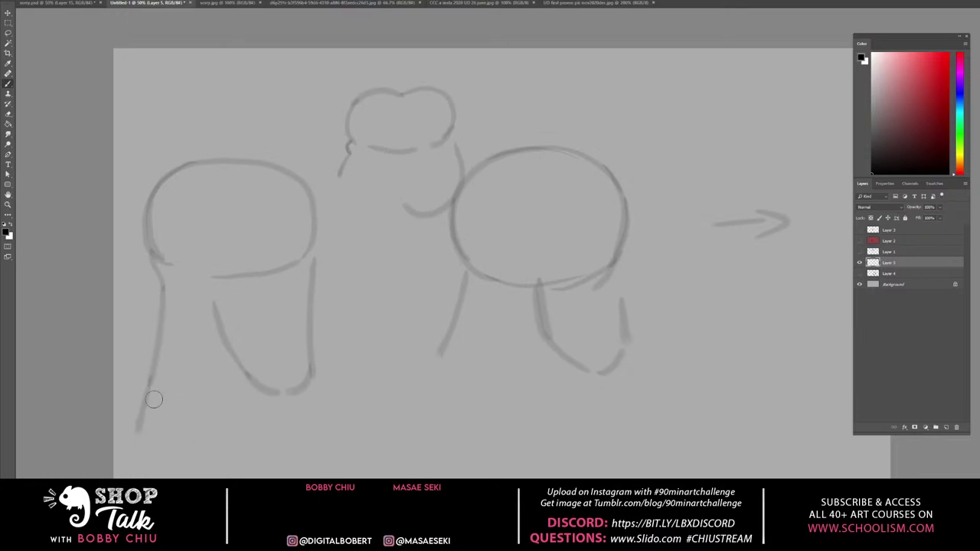
pyautogui.moveTo(255, 388)
pyautogui.mouseDown()
pyautogui.moveTo(231, 386)
pyautogui.moveTo(219, 444)
pyautogui.mouseUp()
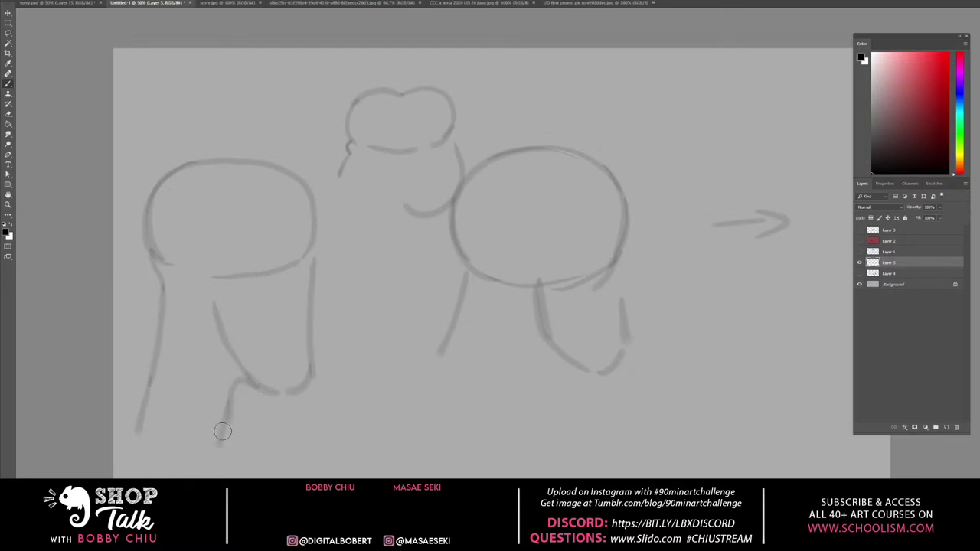
pyautogui.moveTo(150, 395); pyautogui.dragTo(225, 459)
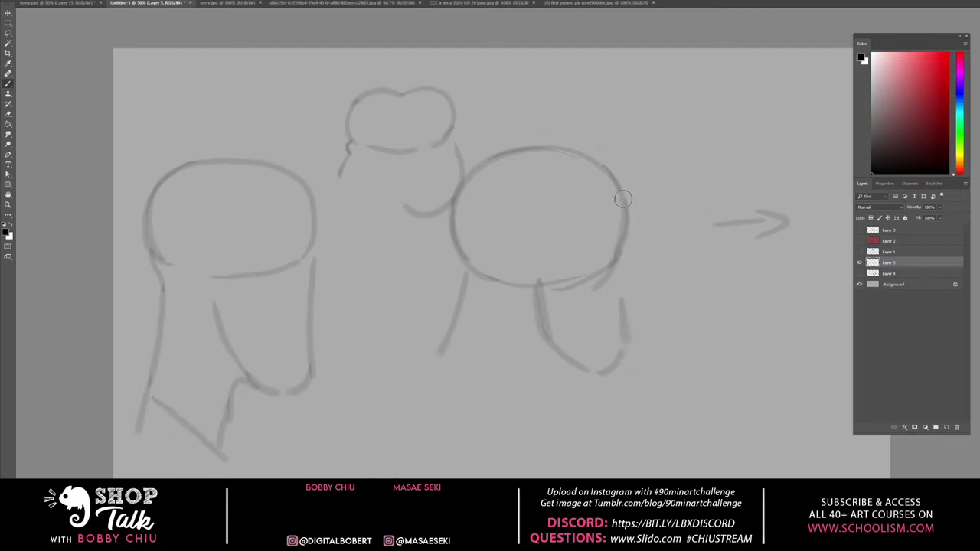
# Lasso the large round head with its neck and jaw and move it right, clear of the small head
pyautogui.press('l')
pyautogui.moveTo(645, 170)
pyautogui.mouseDown()
pyautogui.moveTo(622, 149)
pyautogui.moveTo(536, 131)
pyautogui.mouseUp()
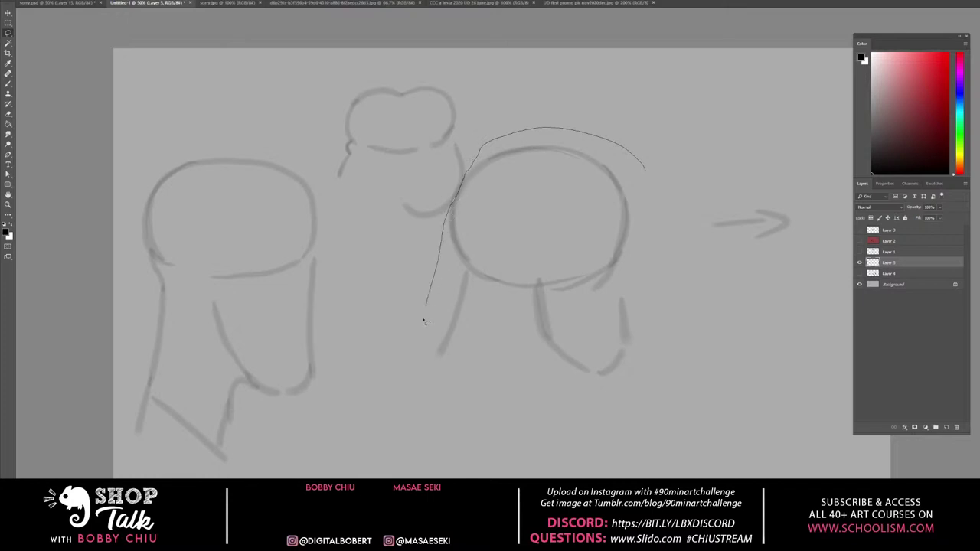
pyautogui.moveTo(422, 321)
pyautogui.mouseDown()
pyautogui.moveTo(617, 413)
pyautogui.moveTo(684, 285)
pyautogui.mouseUp()
pyautogui.moveTo(626, 344); pyautogui.dragTo(680, 352)
pyautogui.hotkey('ctrl', 'd')
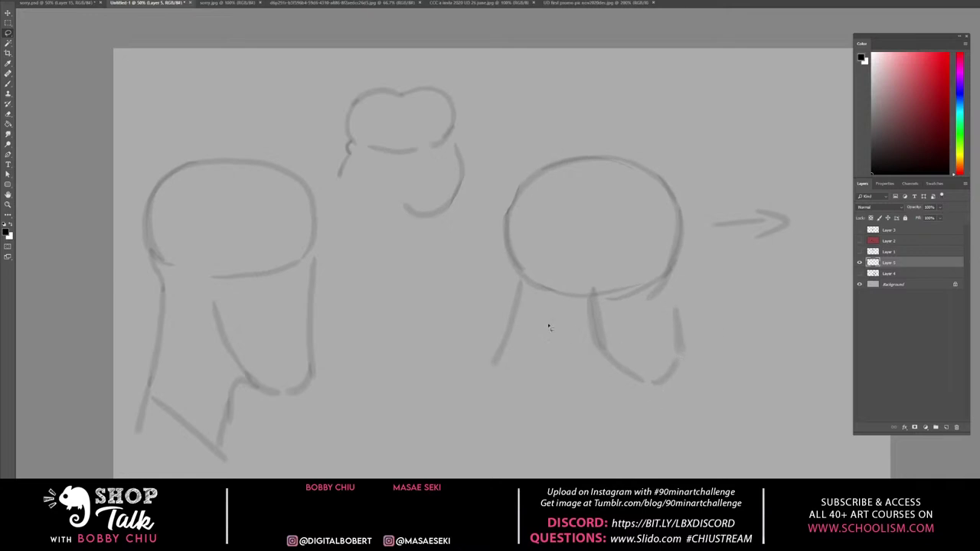
# Mark a simple profile eye on each of the three heads and sketch sample eye symbols above and beside the large round head
pyautogui.press('b')
pyautogui.moveTo(669, 232)
pyautogui.mouseDown()
pyautogui.moveTo(651, 245)
pyautogui.moveTo(666, 260)
pyautogui.mouseUp()
pyautogui.moveTo(750, 126)
pyautogui.mouseDown()
pyautogui.moveTo(732, 142)
pyautogui.moveTo(748, 148)
pyautogui.moveTo(732, 142)
pyautogui.moveTo(751, 156)
pyautogui.mouseUp()
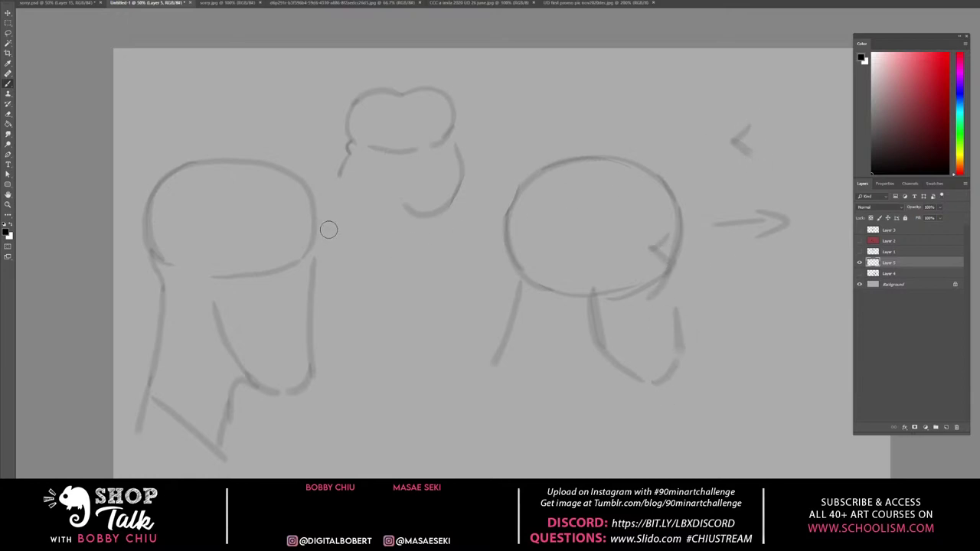
pyautogui.moveTo(291, 220)
pyautogui.mouseDown()
pyautogui.moveTo(301, 238)
pyautogui.moveTo(294, 258)
pyautogui.mouseUp()
pyautogui.moveTo(436, 133); pyautogui.dragTo(447, 122)
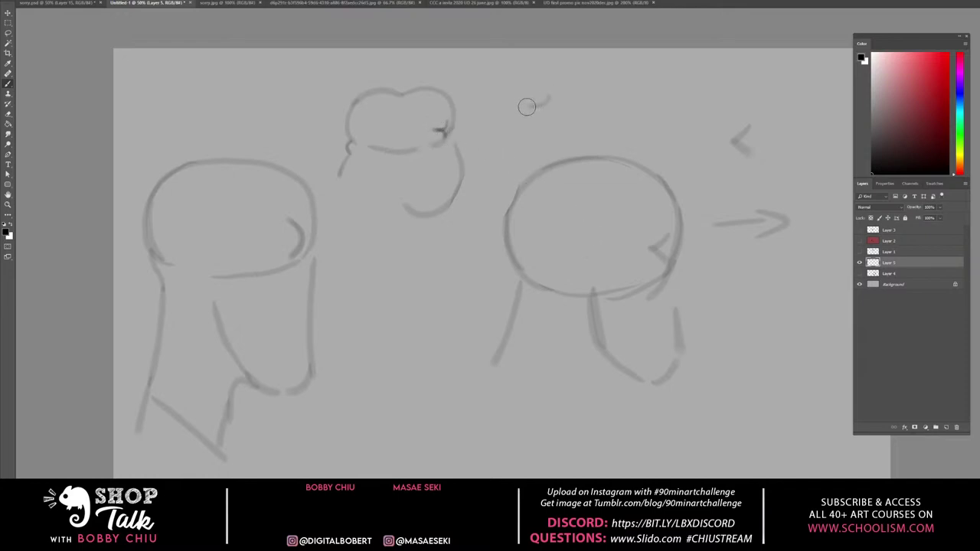
pyautogui.moveTo(525, 104); pyautogui.dragTo(547, 112)
pyautogui.moveTo(616, 92)
pyautogui.mouseDown()
pyautogui.moveTo(593, 103)
pyautogui.moveTo(615, 114)
pyautogui.mouseUp()
# Draw angular lips on the large round head and sketch sample lip profiles around the arrow
pyautogui.moveTo(677, 304); pyautogui.dragTo(678, 338)
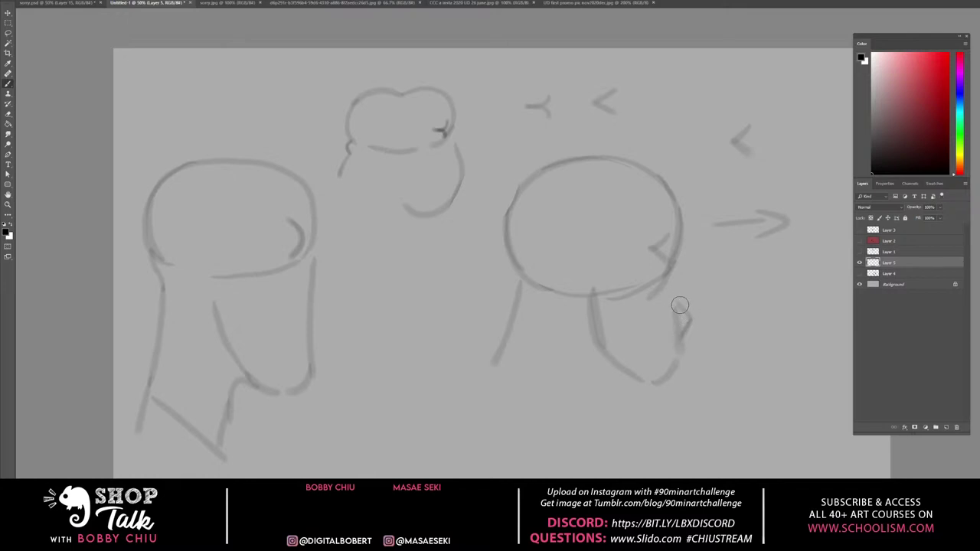
pyautogui.moveTo(677, 300); pyautogui.dragTo(692, 320)
pyautogui.moveTo(781, 139)
pyautogui.mouseDown()
pyautogui.moveTo(796, 159)
pyautogui.moveTo(780, 170)
pyautogui.moveTo(776, 128)
pyautogui.mouseUp()
pyautogui.moveTo(817, 171)
pyautogui.mouseDown()
pyautogui.moveTo(834, 189)
pyautogui.moveTo(808, 198)
pyautogui.moveTo(831, 197)
pyautogui.moveTo(805, 230)
pyautogui.mouseUp()
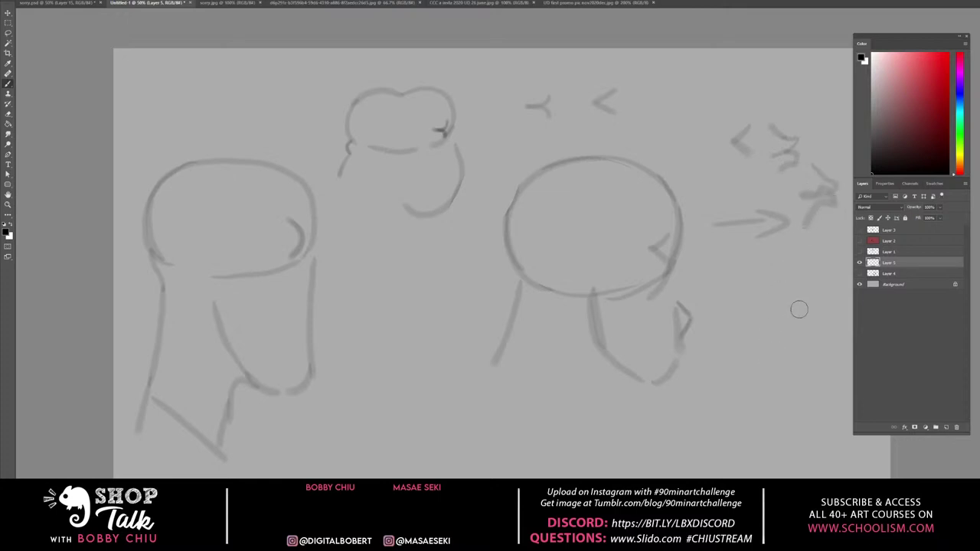
pyautogui.moveTo(791, 263)
pyautogui.mouseDown()
pyautogui.moveTo(815, 290)
pyautogui.moveTo(794, 326)
pyautogui.mouseUp()
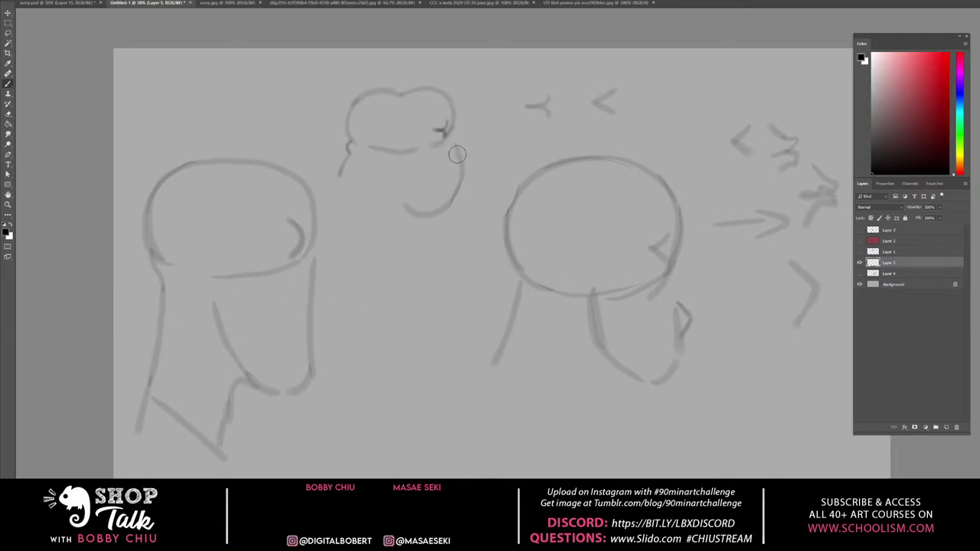
# Add rounded protruding lips to the small head and a recessed mouth to the leftmost head, darkening the round head's lips
pyautogui.moveTo(451, 143); pyautogui.dragTo(461, 164)
pyautogui.moveTo(335, 168); pyautogui.dragTo(337, 175)
pyautogui.moveTo(459, 156)
pyautogui.mouseDown()
pyautogui.moveTo(456, 193)
pyautogui.moveTo(472, 179)
pyautogui.moveTo(460, 157)
pyautogui.moveTo(453, 195)
pyautogui.mouseUp()
pyautogui.moveTo(690, 321); pyautogui.dragTo(681, 334)
pyautogui.moveTo(308, 317); pyautogui.dragTo(314, 307)
pyautogui.moveTo(316, 304); pyautogui.dragTo(305, 317)
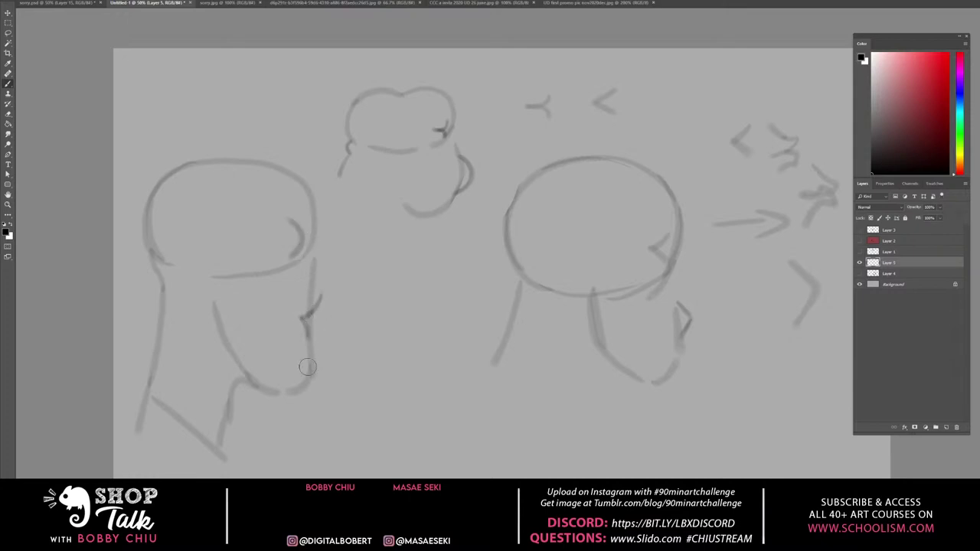
pyautogui.moveTo(311, 336); pyautogui.dragTo(309, 381)
pyautogui.moveTo(414, 300)
pyautogui.mouseDown()
pyautogui.moveTo(389, 328)
pyautogui.moveTo(407, 358)
pyautogui.mouseUp()
pyautogui.hotkey('ctrl', 'z')
# Draw a pointed nose on the round head, a small button nose on the small head and a long drooping nose on the leftmost
pyautogui.moveTo(680, 303); pyautogui.dragTo(712, 291)
pyautogui.moveTo(680, 242); pyautogui.dragTo(708, 297)
pyautogui.moveTo(454, 132)
pyautogui.mouseDown()
pyautogui.moveTo(473, 144)
pyautogui.moveTo(462, 157)
pyautogui.moveTo(471, 150)
pyautogui.moveTo(459, 133)
pyautogui.mouseUp()
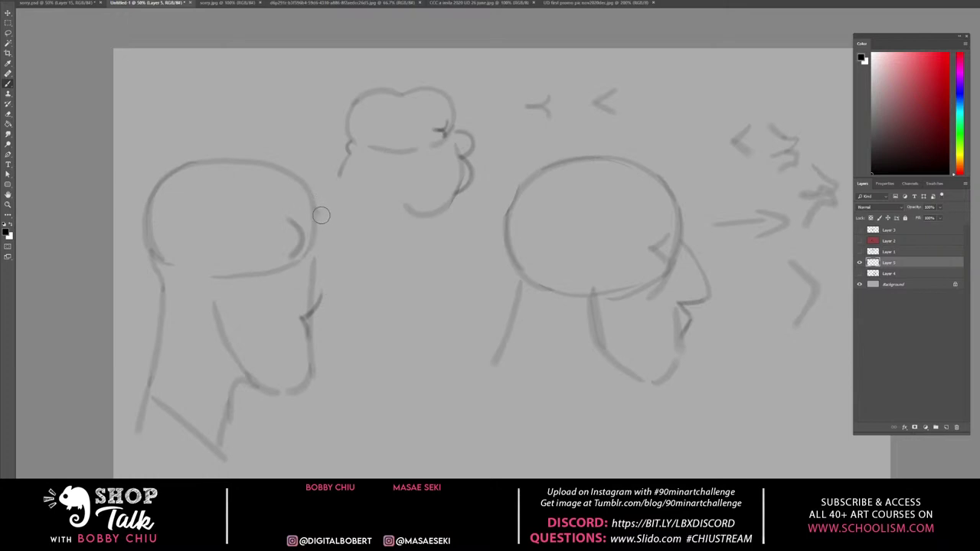
pyautogui.moveTo(314, 212)
pyautogui.mouseDown()
pyautogui.moveTo(374, 270)
pyautogui.moveTo(385, 299)
pyautogui.moveTo(375, 316)
pyautogui.moveTo(350, 314)
pyautogui.moveTo(314, 292)
pyautogui.mouseUp()
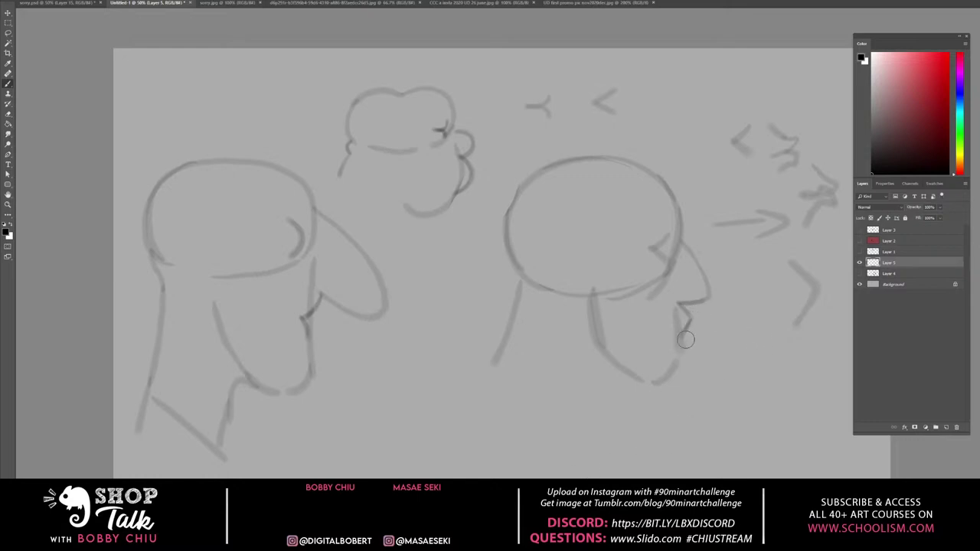
# Reshape the chins of the large heads, giving the leftmost a receding chin and erasing its old chin and throat lines
pyautogui.moveTo(680, 341)
pyautogui.mouseDown()
pyautogui.moveTo(670, 373)
pyautogui.moveTo(650, 387)
pyautogui.mouseUp()
pyautogui.moveTo(303, 346)
pyautogui.mouseDown()
pyautogui.moveTo(308, 382)
pyautogui.moveTo(307, 370)
pyautogui.moveTo(296, 388)
pyautogui.moveTo(308, 365)
pyautogui.moveTo(288, 394)
pyautogui.moveTo(307, 341)
pyautogui.moveTo(292, 370)
pyautogui.moveTo(273, 374)
pyautogui.moveTo(296, 362)
pyautogui.moveTo(243, 397)
pyautogui.moveTo(225, 429)
pyautogui.mouseUp()
pyautogui.press('e')
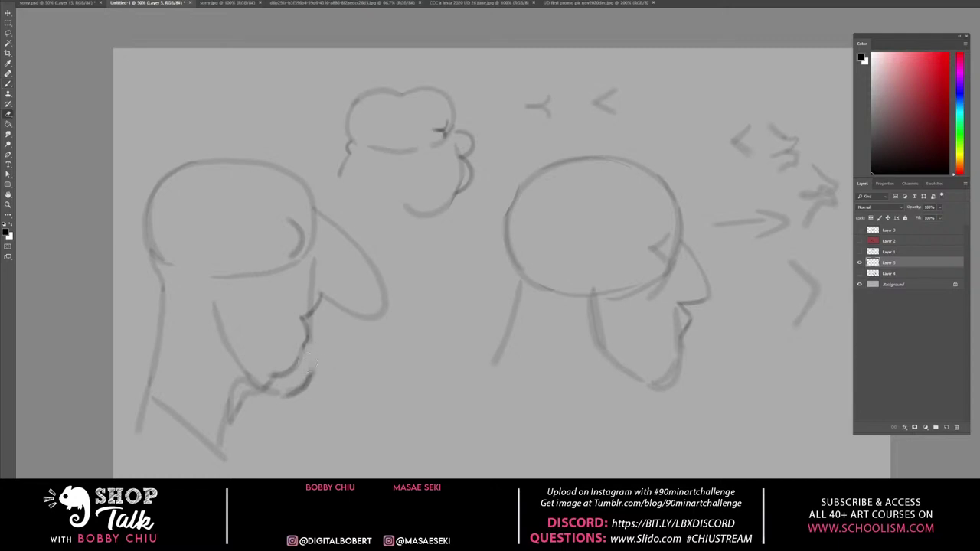
pyautogui.moveTo(309, 363)
pyautogui.mouseDown()
pyautogui.moveTo(270, 397)
pyautogui.moveTo(243, 385)
pyautogui.moveTo(218, 417)
pyautogui.mouseUp()
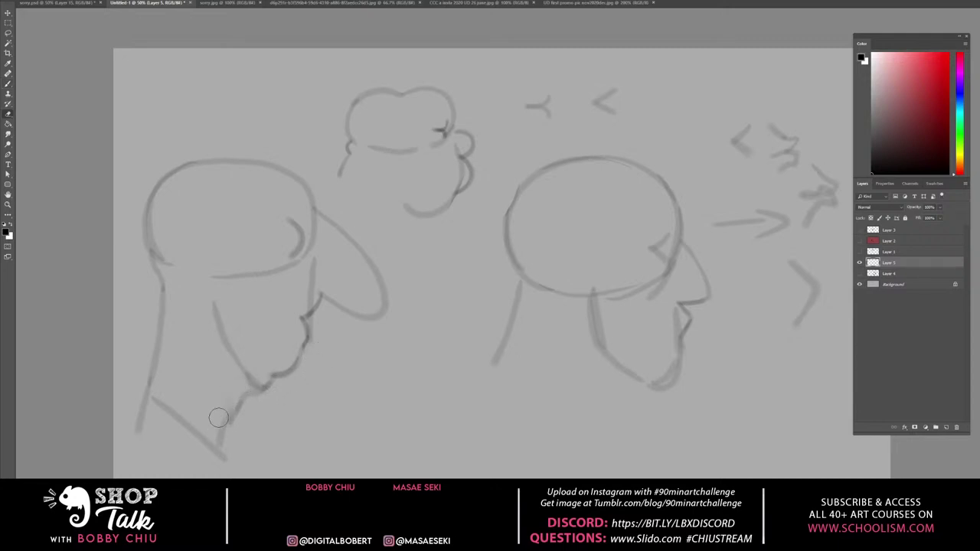
pyautogui.moveTo(275, 363); pyautogui.dragTo(254, 377)
pyautogui.press('b')
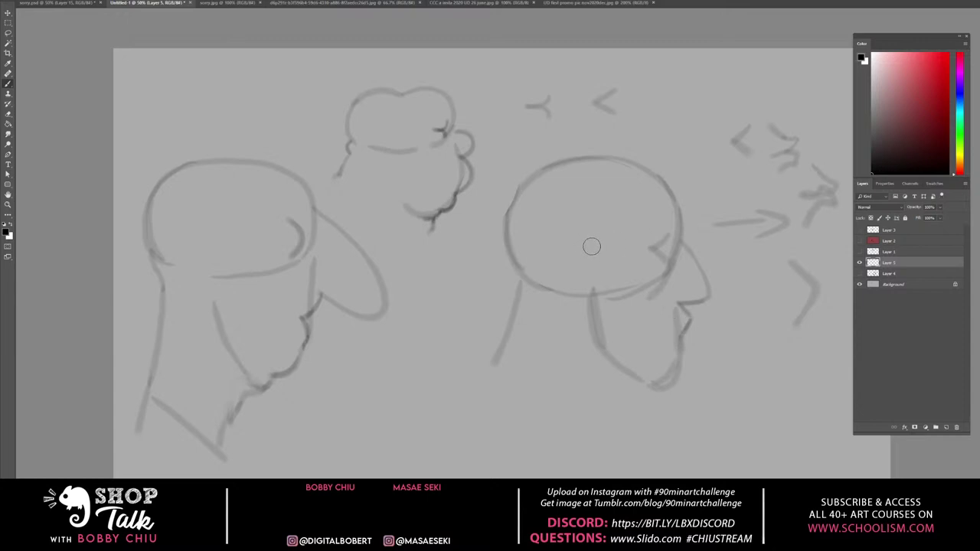
# Draw an ear on each of the three heads where the jaw meets the skull
pyautogui.moveTo(591, 245)
pyautogui.mouseDown()
pyautogui.moveTo(567, 245)
pyautogui.moveTo(562, 287)
pyautogui.moveTo(590, 297)
pyautogui.mouseUp()
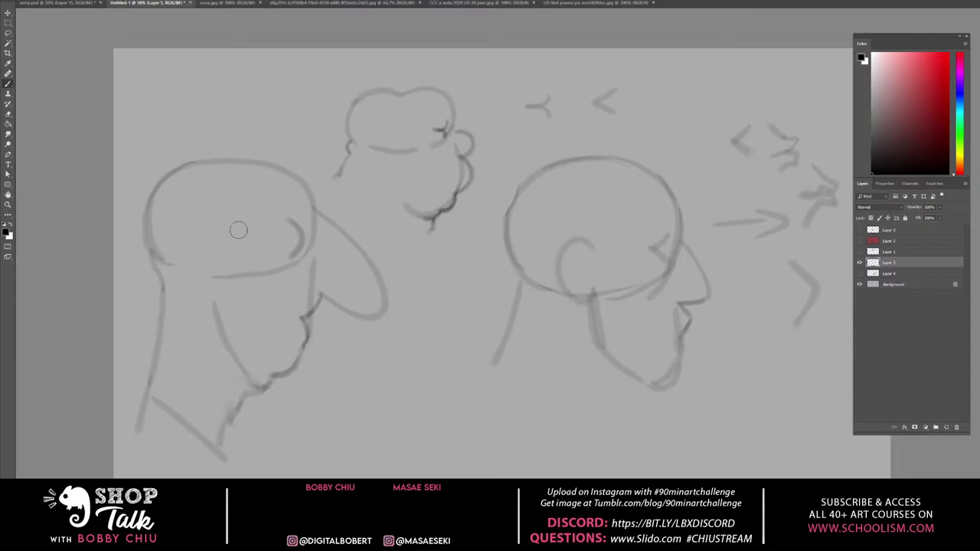
pyautogui.moveTo(231, 233)
pyautogui.mouseDown()
pyautogui.moveTo(208, 225)
pyautogui.moveTo(196, 262)
pyautogui.moveTo(200, 310)
pyautogui.moveTo(222, 305)
pyautogui.moveTo(211, 315)
pyautogui.moveTo(201, 307)
pyautogui.moveTo(216, 322)
pyautogui.mouseUp()
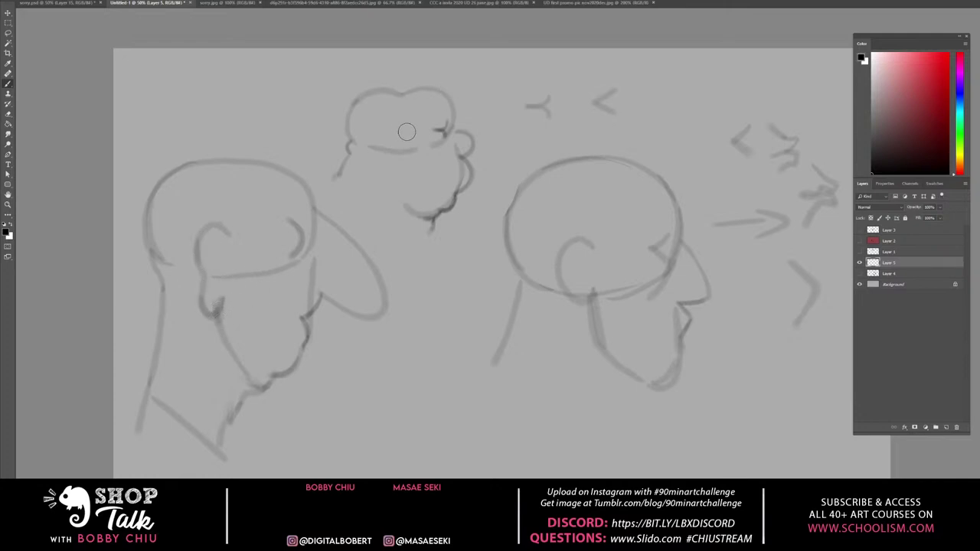
pyautogui.moveTo(406, 132)
pyautogui.mouseDown()
pyautogui.moveTo(388, 122)
pyautogui.moveTo(389, 151)
pyautogui.mouseUp()
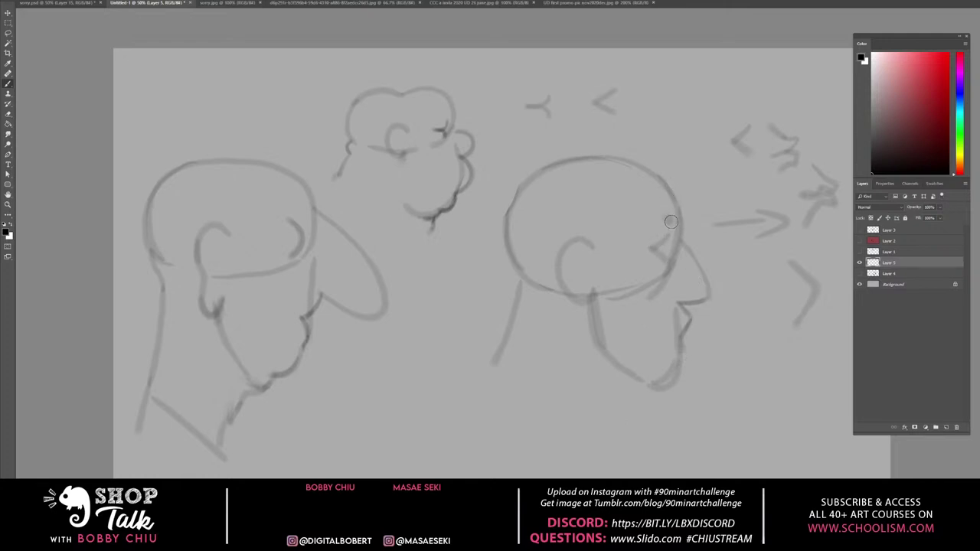
# Shade an eyebrow above the eye on each of the three heads
pyautogui.moveTo(666, 214)
pyautogui.mouseDown()
pyautogui.moveTo(639, 220)
pyautogui.moveTo(669, 215)
pyautogui.mouseUp()
pyautogui.moveTo(286, 205)
pyautogui.mouseDown()
pyautogui.moveTo(257, 216)
pyautogui.moveTo(270, 200)
pyautogui.moveTo(295, 206)
pyautogui.moveTo(268, 199)
pyautogui.moveTo(259, 212)
pyautogui.moveTo(268, 210)
pyautogui.mouseUp()
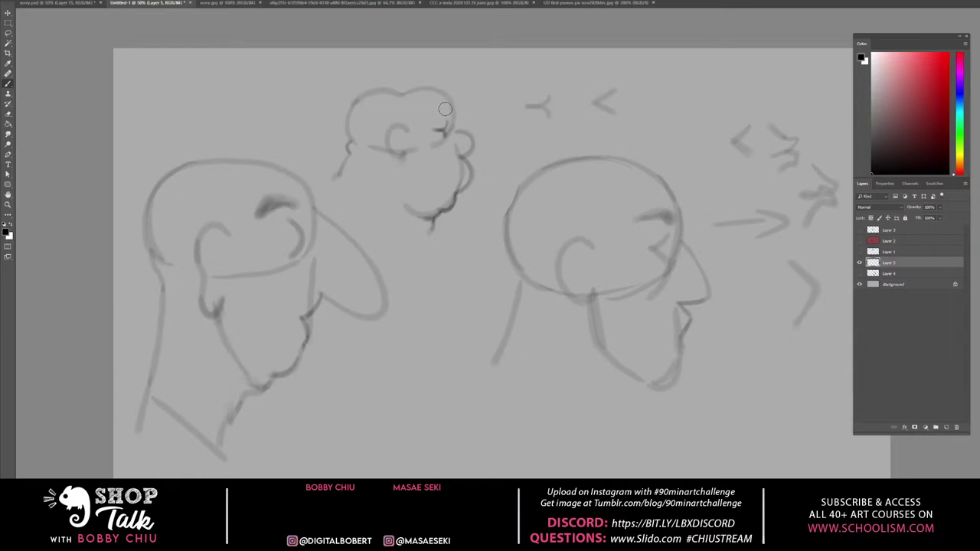
pyautogui.moveTo(432, 113)
pyautogui.mouseDown()
pyautogui.moveTo(450, 121)
pyautogui.moveTo(456, 96)
pyautogui.mouseUp()
# Create a new layer and detail the round head's eye, nostril, lips, mouth corner and eyebrow with darker strokes
pyautogui.click(944, 426)
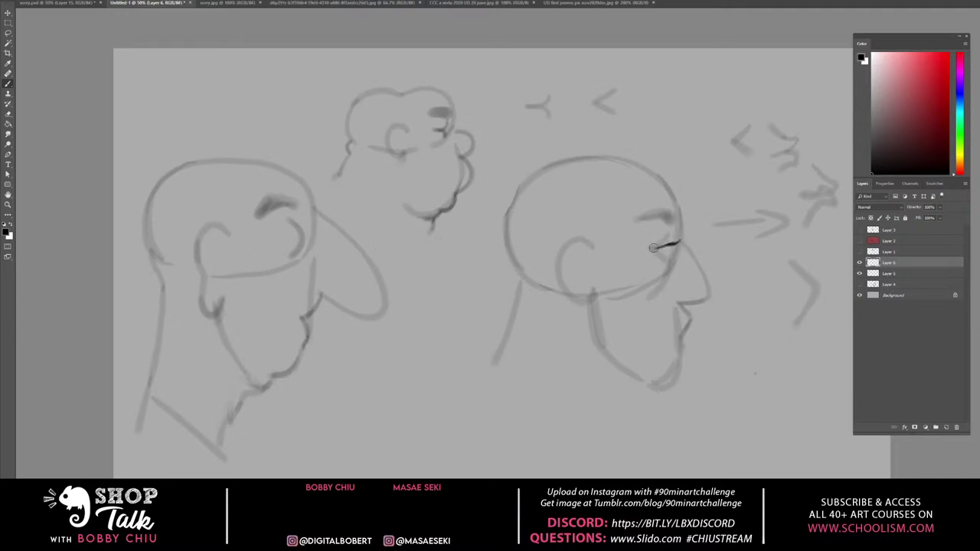
pyautogui.moveTo(652, 247)
pyautogui.mouseDown()
pyautogui.moveTo(674, 239)
pyautogui.moveTo(669, 229)
pyautogui.mouseUp()
pyautogui.moveTo(676, 297)
pyautogui.mouseDown()
pyautogui.moveTo(689, 298)
pyautogui.moveTo(676, 298)
pyautogui.mouseUp()
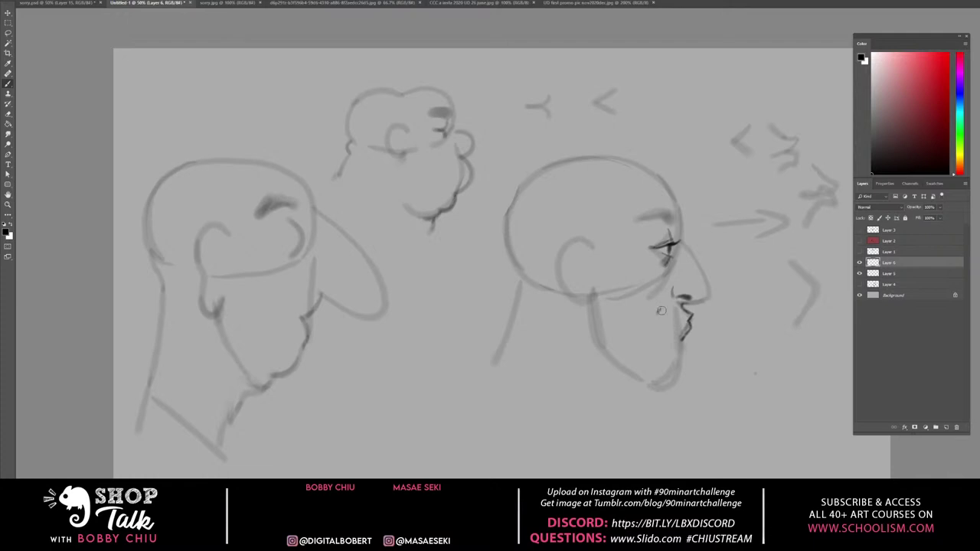
pyautogui.moveTo(660, 306); pyautogui.dragTo(656, 313)
pyautogui.moveTo(674, 210)
pyautogui.mouseDown()
pyautogui.moveTo(670, 222)
pyautogui.moveTo(637, 217)
pyautogui.mouseUp()
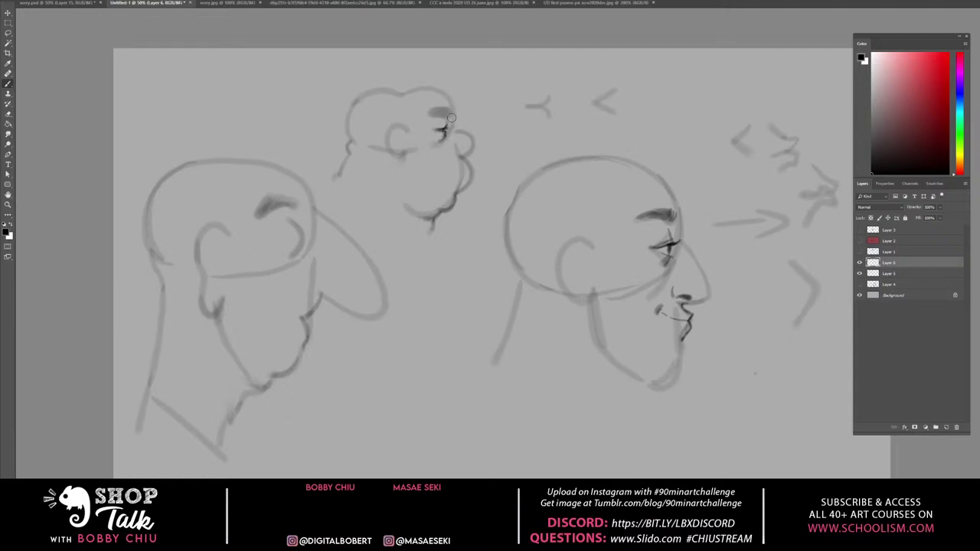
# Refine the small head's eye, eyebrow, nose and mouth with darker strokes on the new layer
pyautogui.moveTo(444, 117); pyautogui.dragTo(442, 112)
pyautogui.moveTo(437, 113); pyautogui.dragTo(441, 114)
pyautogui.moveTo(458, 153); pyautogui.dragTo(455, 144)
pyautogui.moveTo(451, 175); pyautogui.dragTo(466, 174)
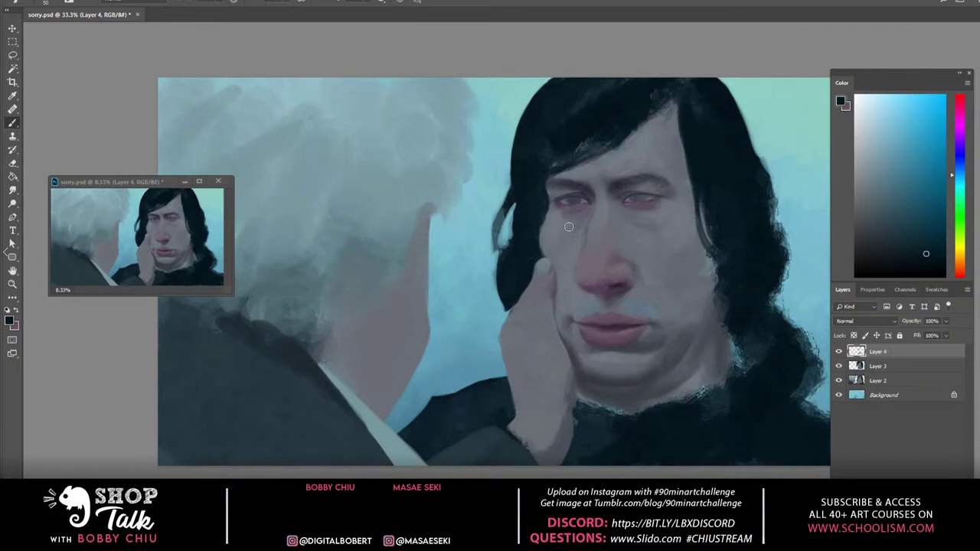
# Blend the skin along the cheek, jaw and raised fingertip with tones sampled from the face, neck and hand
pyautogui.keyDown('alt'); pyautogui.click(545, 224); pyautogui.keyUp('alt')
pyautogui.keyDown('alt'); pyautogui.click(558, 301); pyautogui.keyUp('alt')
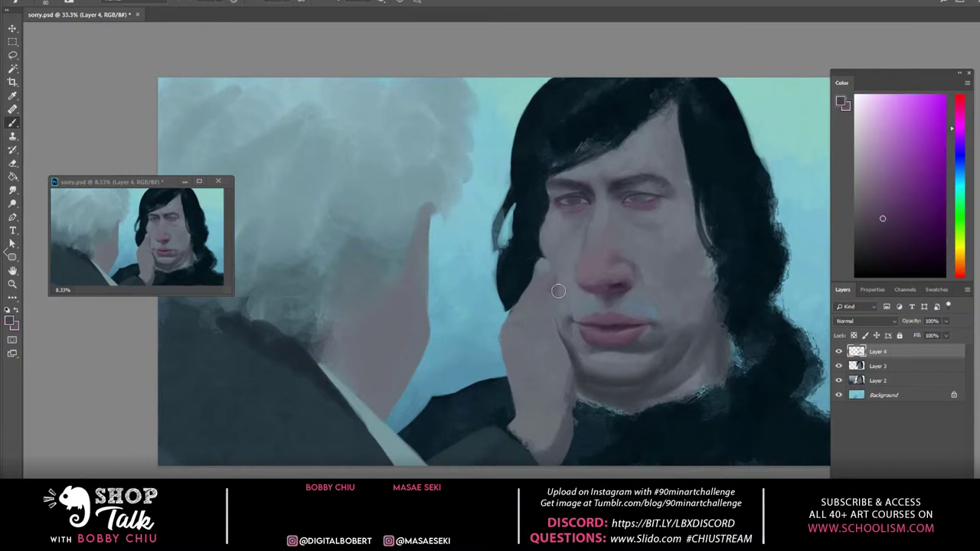
pyautogui.keyDown('alt'); pyautogui.click(575, 359); pyautogui.keyUp('alt')
pyautogui.keyDown('alt'); pyautogui.click(732, 339); pyautogui.keyUp('alt')
pyautogui.keyDown('alt'); pyautogui.click(652, 357); pyautogui.keyUp('alt')
pyautogui.keyDown('alt'); pyautogui.click(651, 372); pyautogui.keyUp('alt')
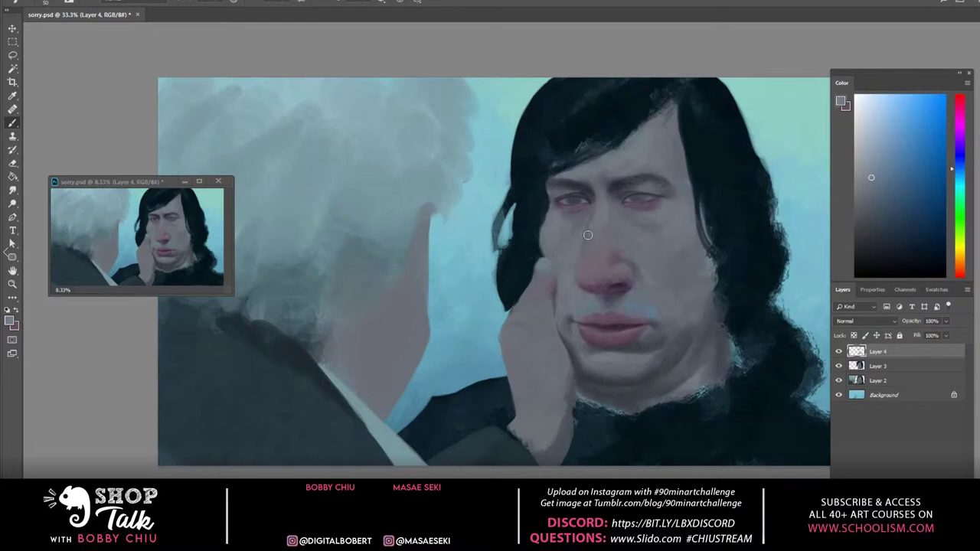
pyautogui.keyDown('alt'); pyautogui.click(557, 289); pyautogui.keyUp('alt')
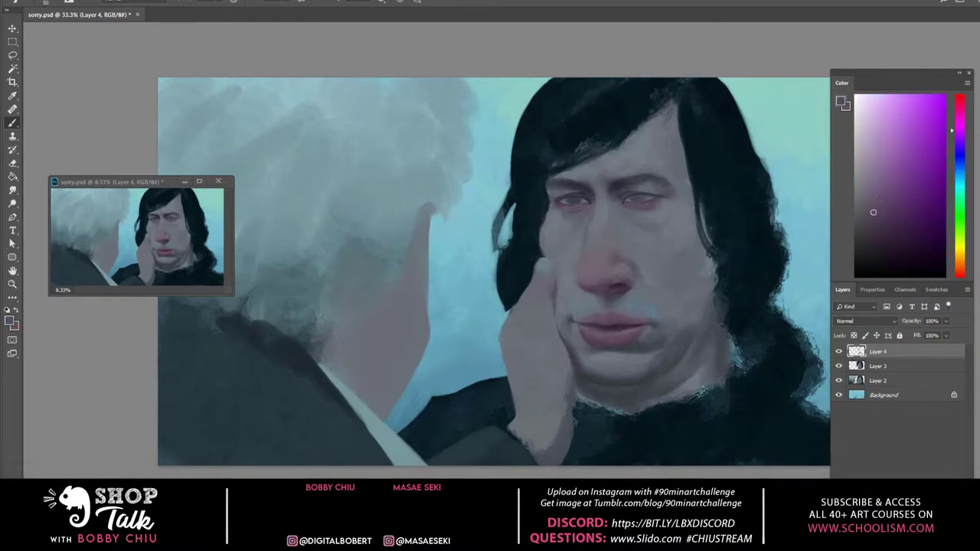
# Create a new layer and paint the fingertip resting on the cheek in a less saturated skin tone
pyautogui.moveTo(872, 212); pyautogui.dragTo(862, 213)
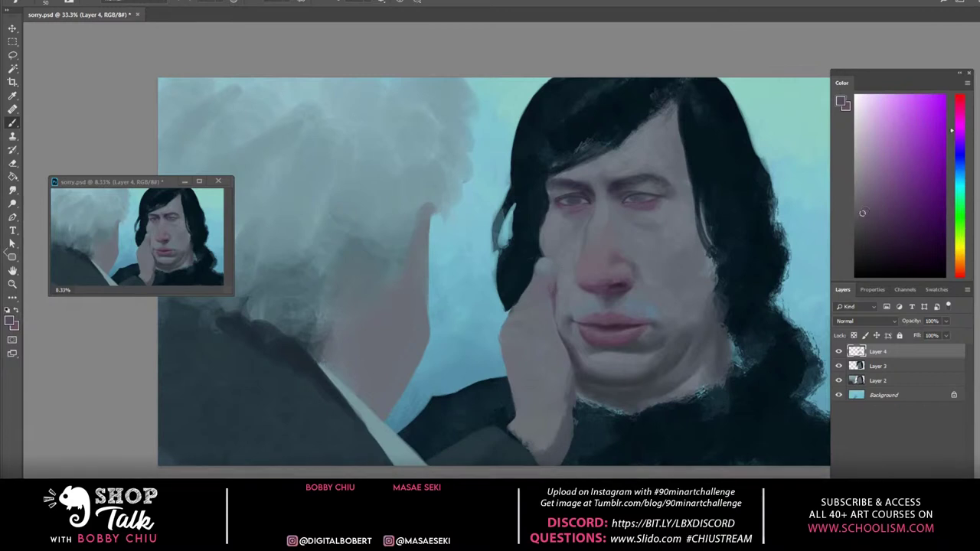
pyautogui.keyDown('alt'); pyautogui.click(574, 259); pyautogui.keyUp('alt')
pyautogui.hotkey('ctrl', 'shift', 'alt', 'n')
pyautogui.moveTo(540, 267); pyautogui.dragTo(528, 294)
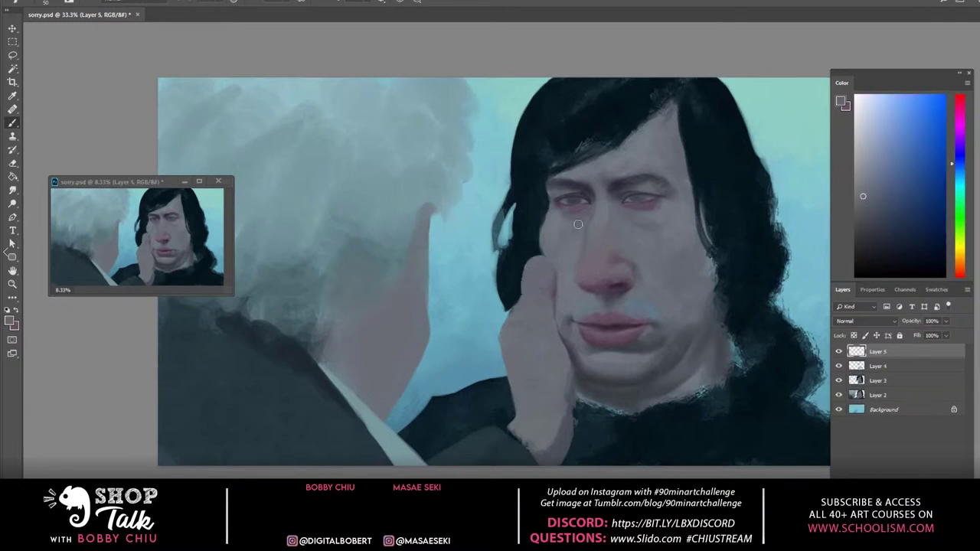
# Shade the finger edges and wrist of the raised hand with muted skin tones, and reduce the brush size
pyautogui.keyDown('alt'); pyautogui.click(578, 224); pyautogui.keyUp('alt')
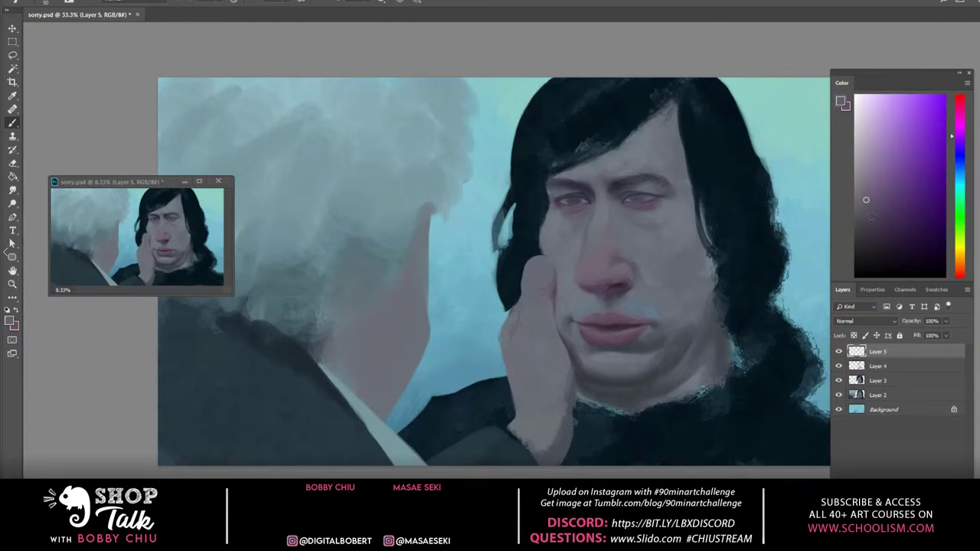
pyautogui.click(870, 217)
pyautogui.keyDown('alt'); pyautogui.click(528, 437); pyautogui.keyUp('alt')
pyautogui.moveTo(544, 419); pyautogui.dragTo(553, 450)
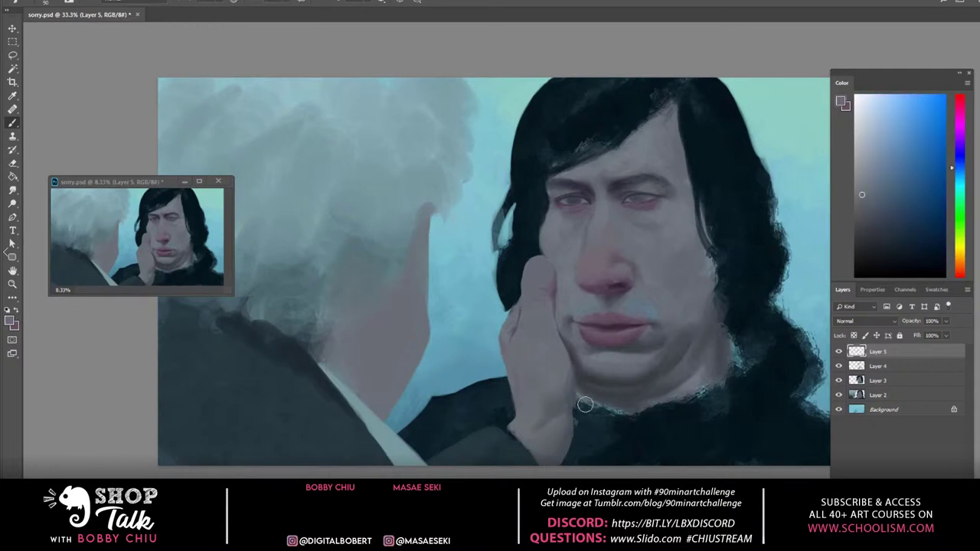
pyautogui.press('[')
pyautogui.press('[')
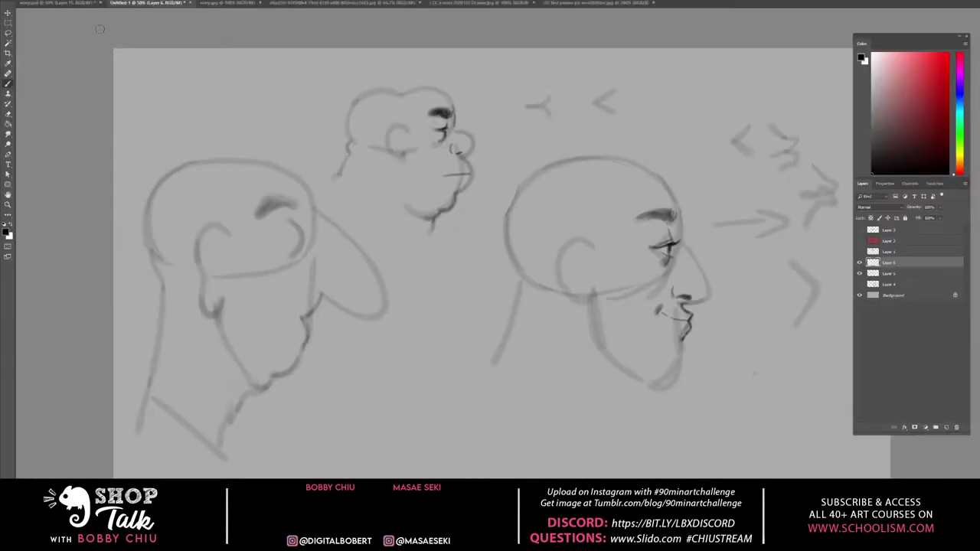
# Switch to the finished sorry.psd painting, create a new layer and paint a flat muted red circle between the two figures
pyautogui.click(61, 3)
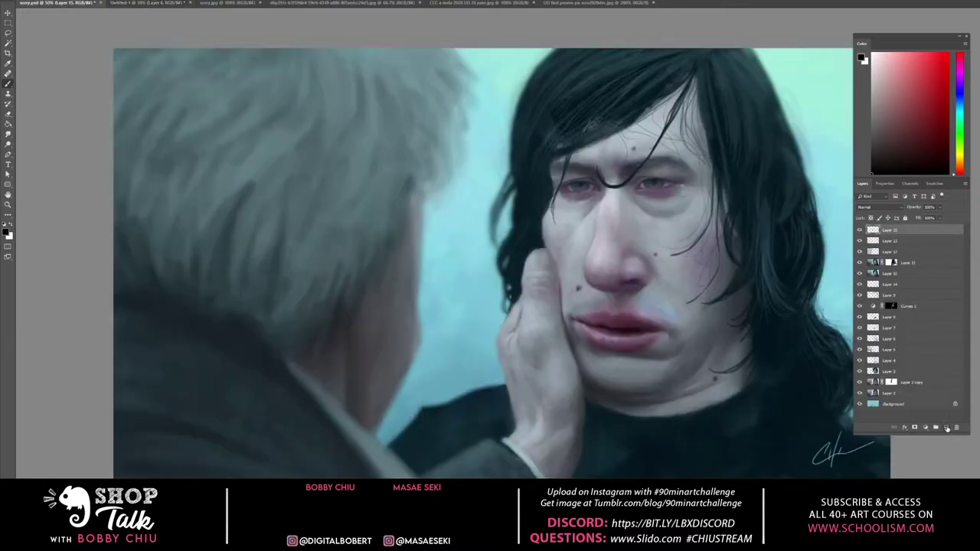
pyautogui.click(946, 427)
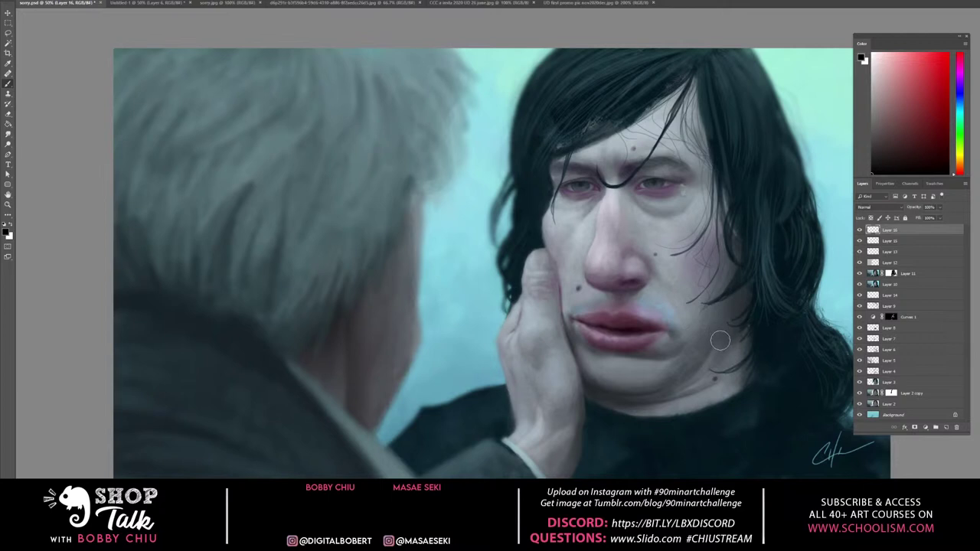
pyautogui.click(903, 96)
pyautogui.click(915, 64)
pyautogui.click(903, 124)
pyautogui.moveTo(459, 291)
pyautogui.mouseDown()
pyautogui.moveTo(448, 282)
pyautogui.moveTo(453, 291)
pyautogui.mouseUp()
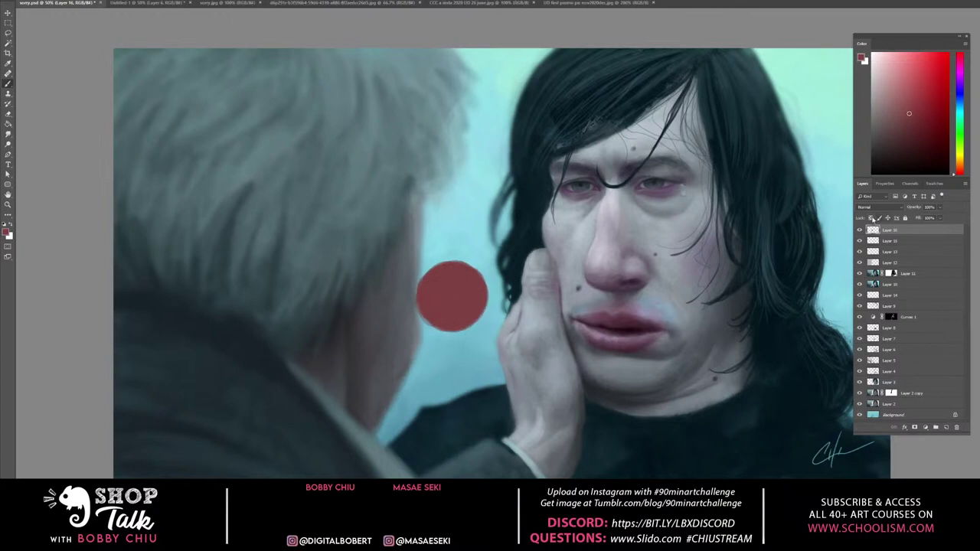
# Lock the circle layer's transparent pixels and shade it into a sphere with a dark underside and bright red upper highlight
pyautogui.click(871, 219)
pyautogui.moveTo(904, 126); pyautogui.dragTo(910, 126)
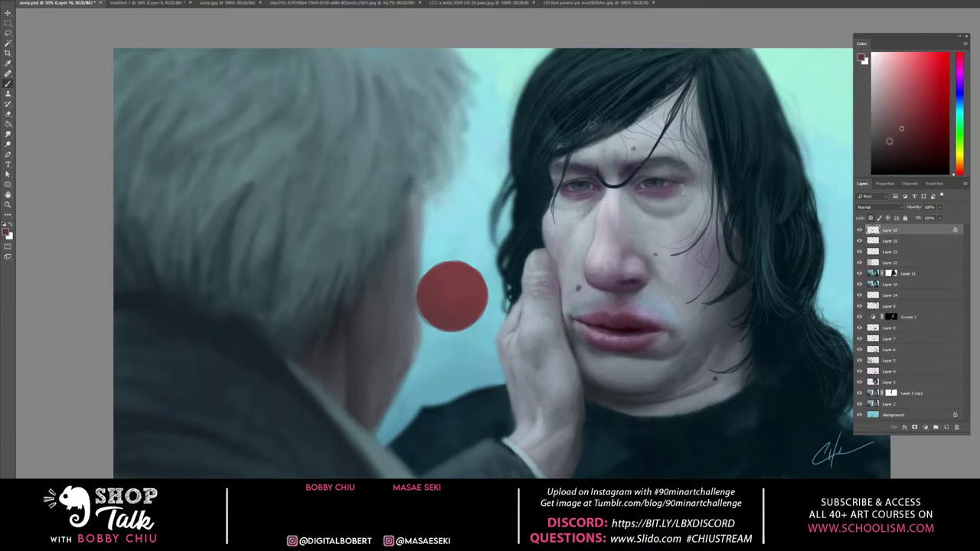
pyautogui.click(892, 149)
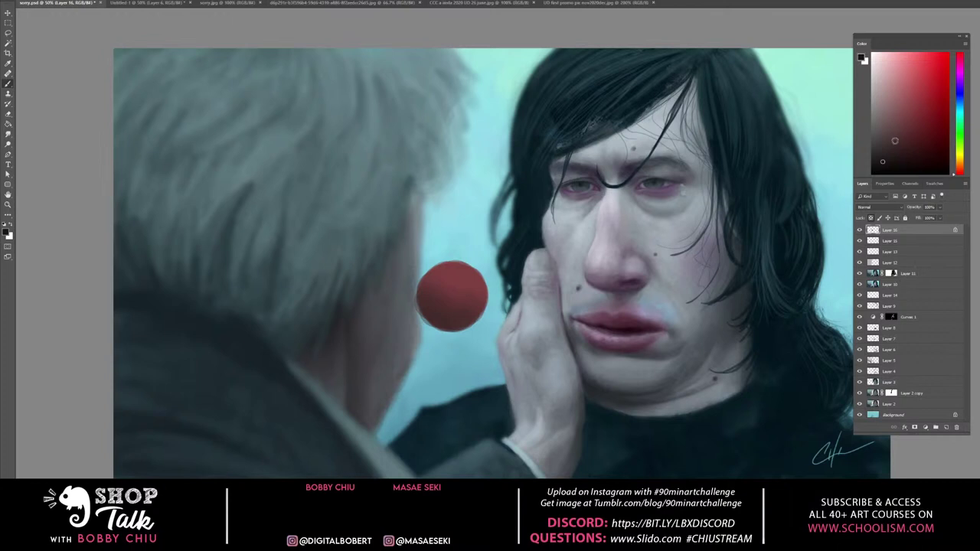
pyautogui.click(908, 69)
pyautogui.moveTo(464, 279)
pyautogui.mouseDown()
pyautogui.moveTo(457, 285)
pyautogui.moveTo(464, 277)
pyautogui.mouseUp()
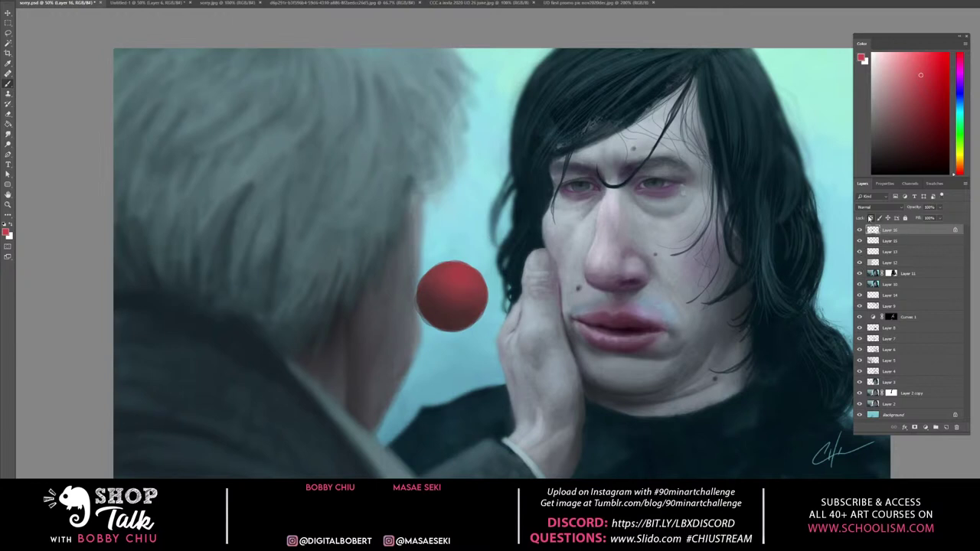
# Cut the red sphere from the painting and paste it into the head sketch document, placing it below the heads
pyautogui.press('m')
pyautogui.moveTo(374, 238); pyautogui.dragTo(503, 383)
pyautogui.hotkey('ctrl', 'x')
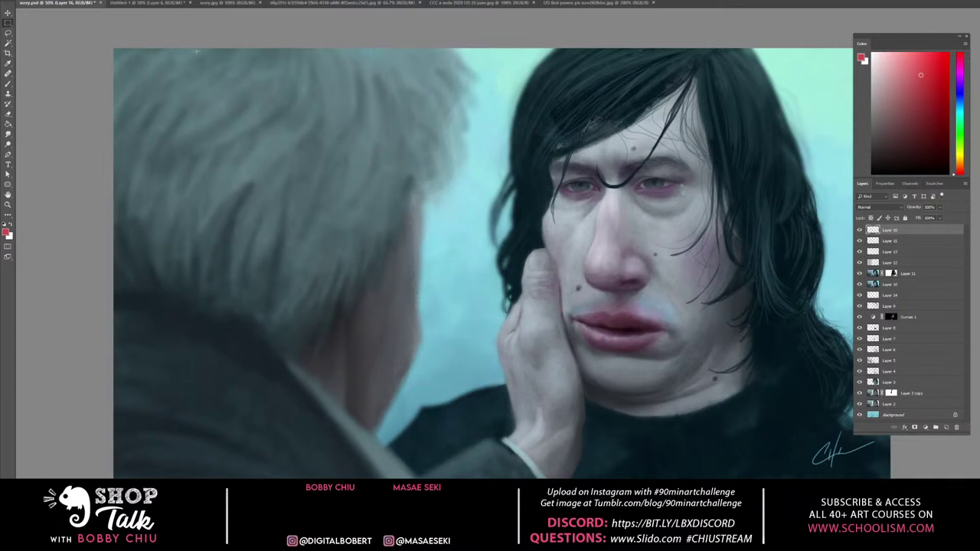
pyautogui.click(146, 3)
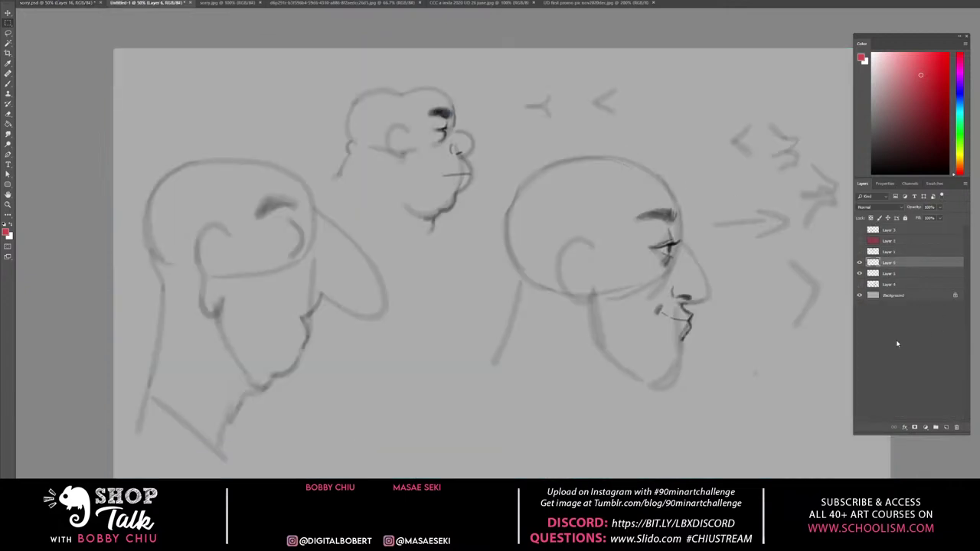
pyautogui.hotkey('ctrl', 'v')
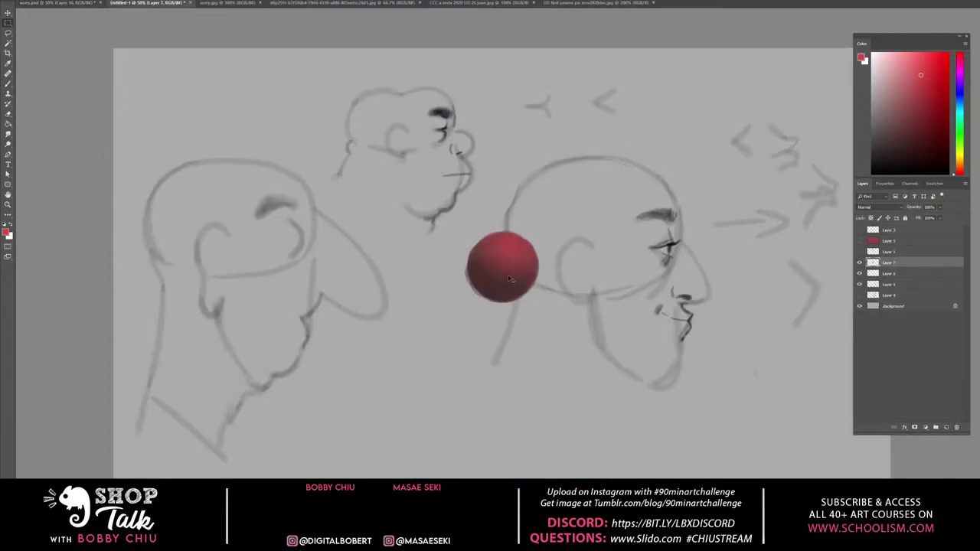
pyautogui.moveTo(509, 279); pyautogui.dragTo(387, 383)
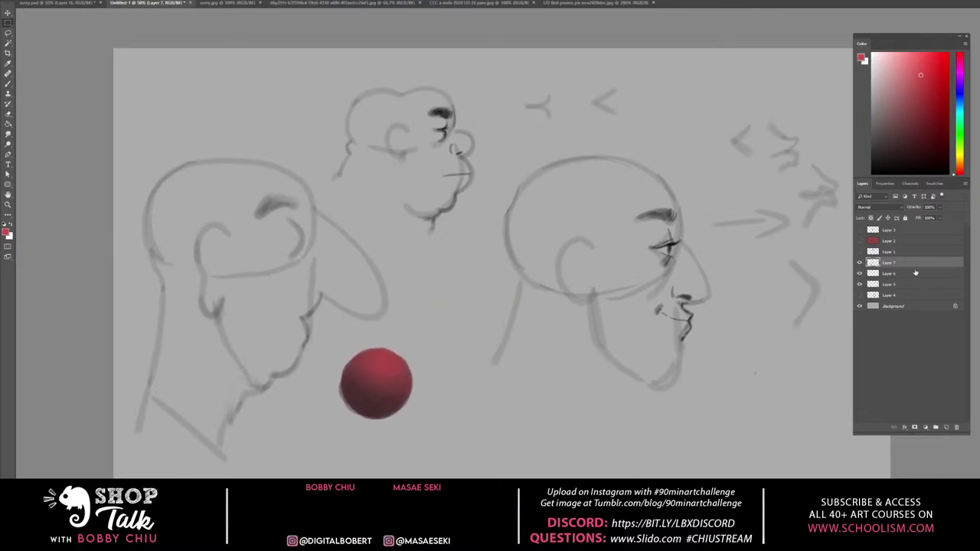
# Create a new layer and paint a second flat circle beside the sphere, using its sampled mid red
pyautogui.click(946, 425)
pyautogui.click(8, 84)
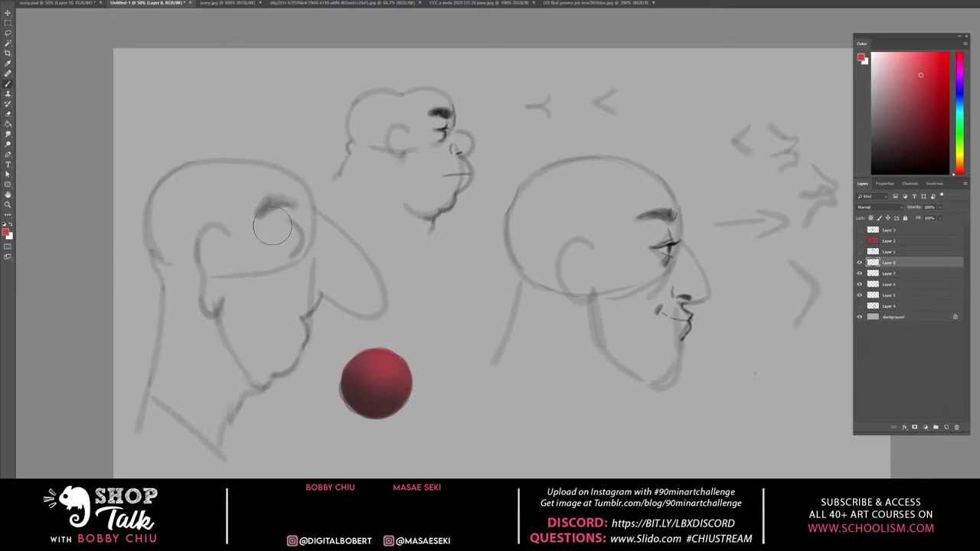
pyautogui.keyDown('alt'); pyautogui.click(398, 379); pyautogui.keyUp('alt')
pyautogui.moveTo(554, 405)
pyautogui.mouseDown()
pyautogui.moveTo(552, 387)
pyautogui.moveTo(567, 376)
pyautogui.mouseUp()
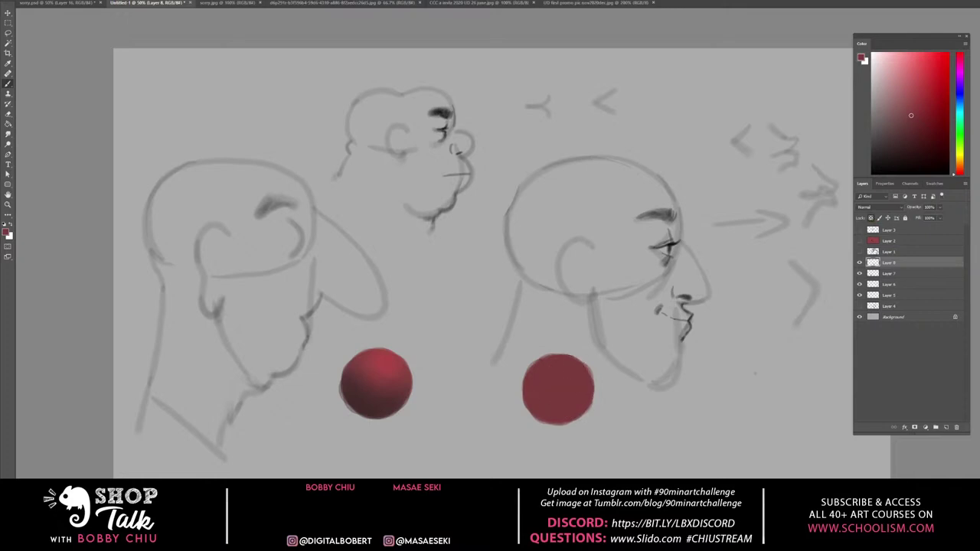
# Lock the new circle layer's transparent pixels and shade the circle's lower part with darker, more saturated reds
pyautogui.press('/')
pyautogui.click(919, 128)
pyautogui.moveTo(553, 400)
pyautogui.mouseDown()
pyautogui.moveTo(521, 378)
pyautogui.moveTo(542, 415)
pyautogui.mouseUp()
pyautogui.moveTo(585, 425)
pyautogui.mouseDown()
pyautogui.moveTo(521, 376)
pyautogui.moveTo(540, 409)
pyautogui.moveTo(580, 413)
pyautogui.moveTo(530, 387)
pyautogui.moveTo(532, 409)
pyautogui.moveTo(573, 417)
pyautogui.moveTo(524, 402)
pyautogui.moveTo(573, 424)
pyautogui.moveTo(519, 381)
pyautogui.moveTo(568, 424)
pyautogui.moveTo(518, 387)
pyautogui.moveTo(604, 404)
pyautogui.mouseUp()
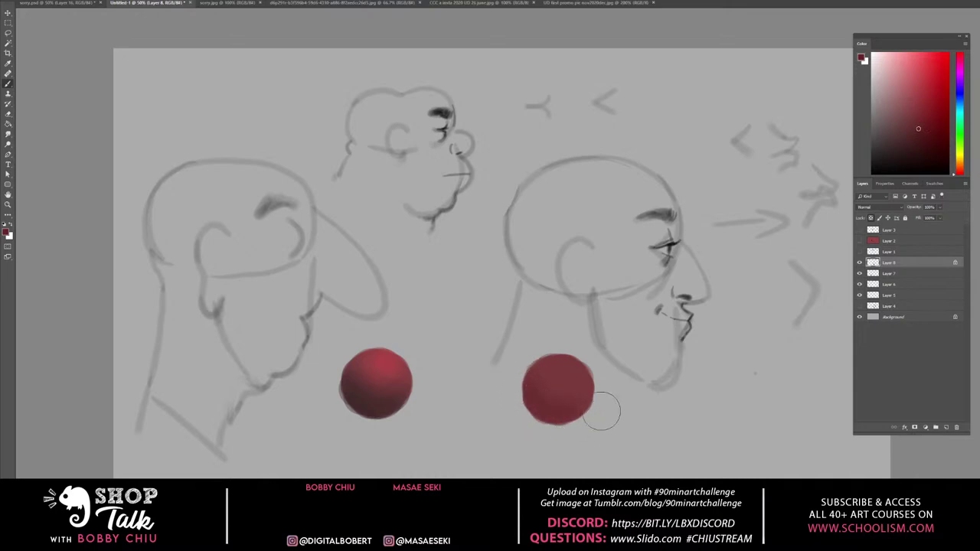
pyautogui.keyDown('alt'); pyautogui.click(562, 394); pyautogui.keyUp('alt')
pyautogui.moveTo(528, 406)
pyautogui.mouseDown()
pyautogui.moveTo(570, 415)
pyautogui.moveTo(526, 398)
pyautogui.moveTo(546, 424)
pyautogui.moveTo(525, 408)
pyautogui.moveTo(585, 417)
pyautogui.moveTo(536, 405)
pyautogui.moveTo(525, 413)
pyautogui.moveTo(558, 421)
pyautogui.mouseUp()
pyautogui.click(933, 157)
pyautogui.moveTo(535, 384)
pyautogui.mouseDown()
pyautogui.moveTo(543, 419)
pyautogui.moveTo(533, 412)
pyautogui.moveTo(581, 428)
pyautogui.moveTo(536, 415)
pyautogui.moveTo(589, 418)
pyautogui.moveTo(561, 417)
pyautogui.moveTo(541, 401)
pyautogui.moveTo(534, 375)
pyautogui.moveTo(572, 403)
pyautogui.moveTo(595, 405)
pyautogui.moveTo(559, 387)
pyautogui.mouseUp()
# Lighten the upper part of the second sphere with a paler red, and pick a deep red for comparison
pyautogui.keyDown('alt'); pyautogui.click(560, 382); pyautogui.keyUp('alt')
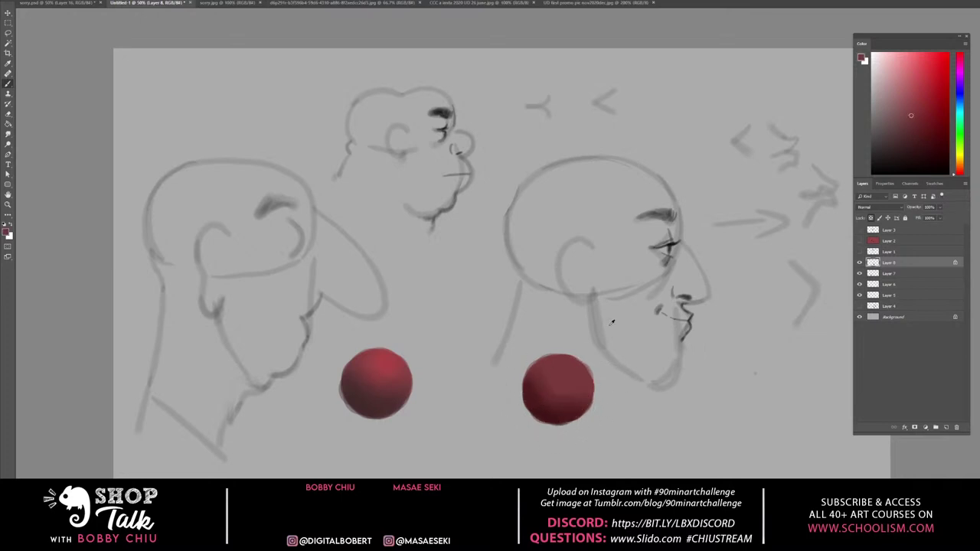
pyautogui.click(908, 98)
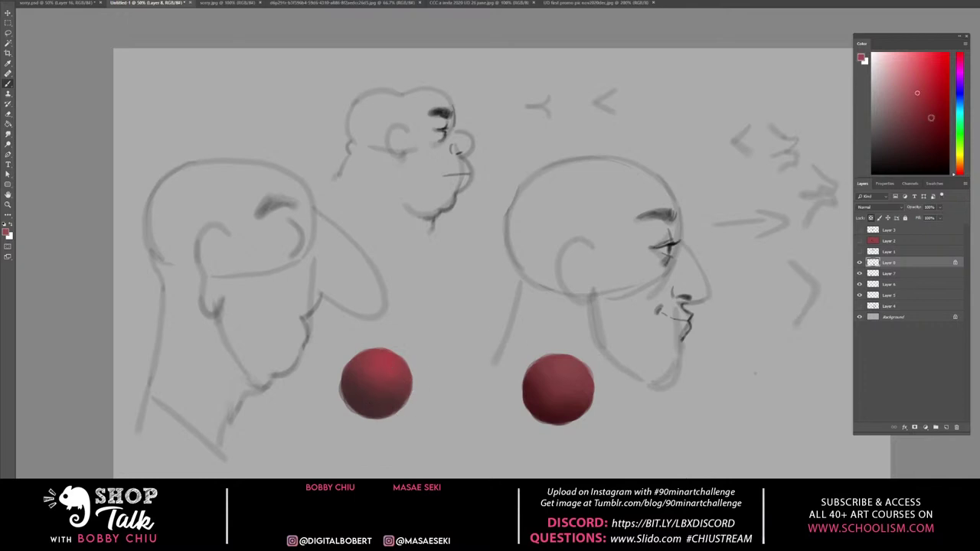
pyautogui.click(933, 129)
pyautogui.moveTo(357, 376); pyautogui.dragTo(387, 402)
pyautogui.hotkey('ctrl', 'u')
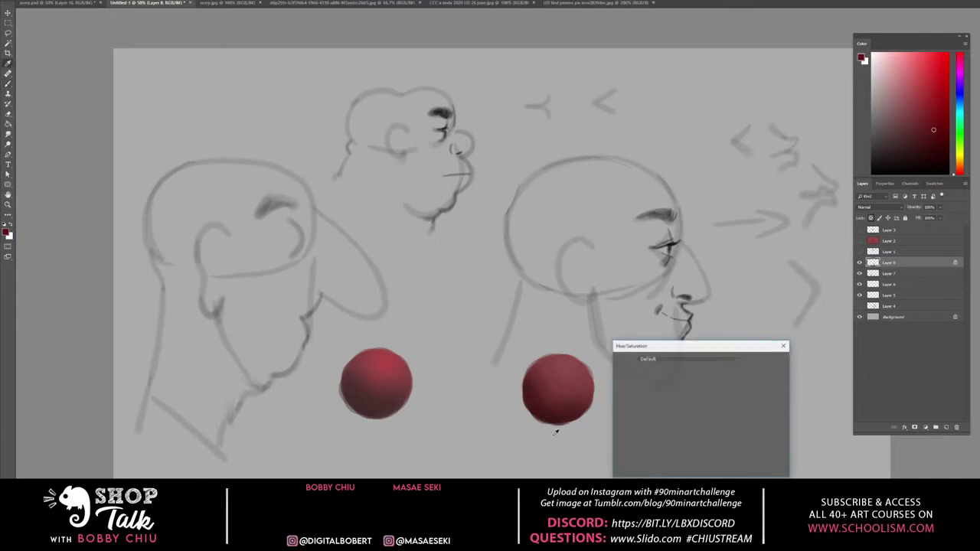
pyautogui.moveTo(680, 401); pyautogui.dragTo(699, 401)
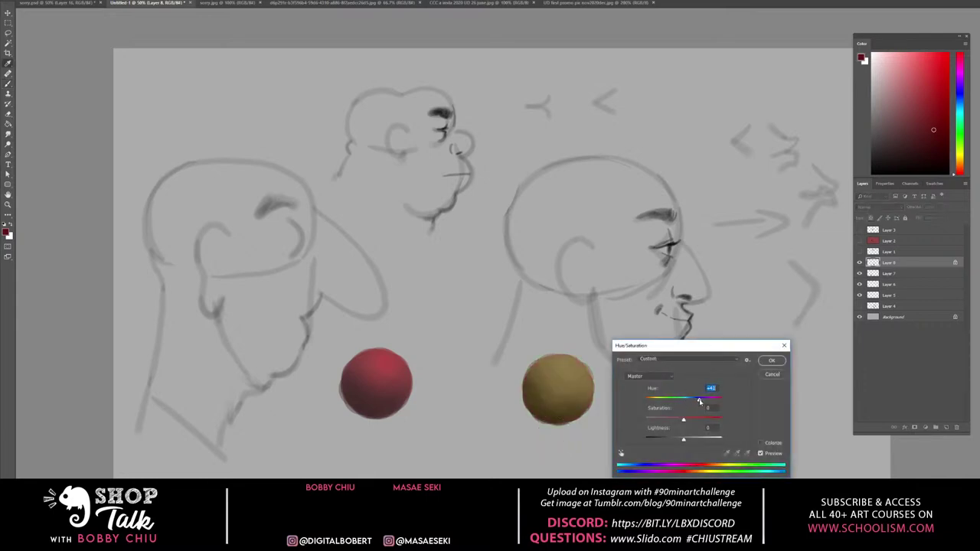
pyautogui.click(773, 375)
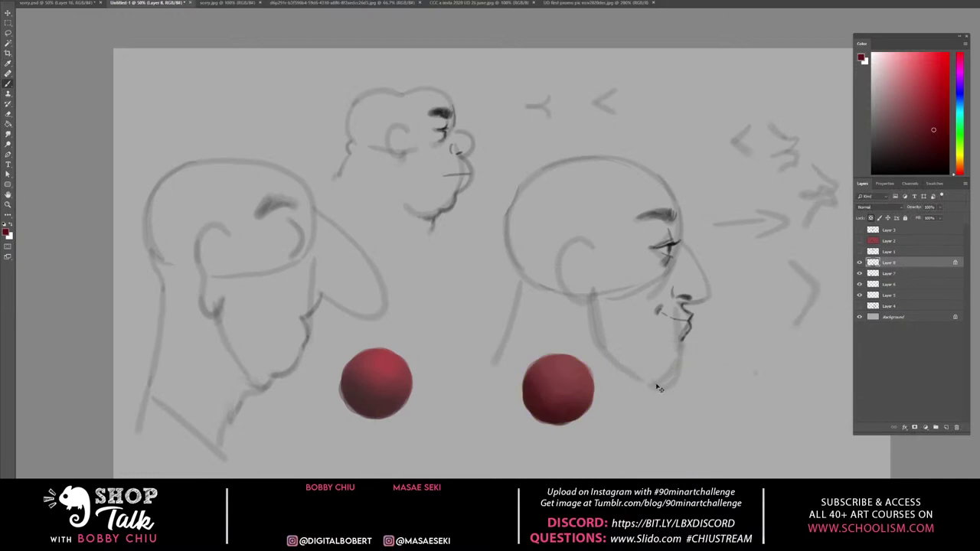
pyautogui.hotkey('ctrl', 'u')
pyautogui.moveTo(683, 400); pyautogui.dragTo(697, 401)
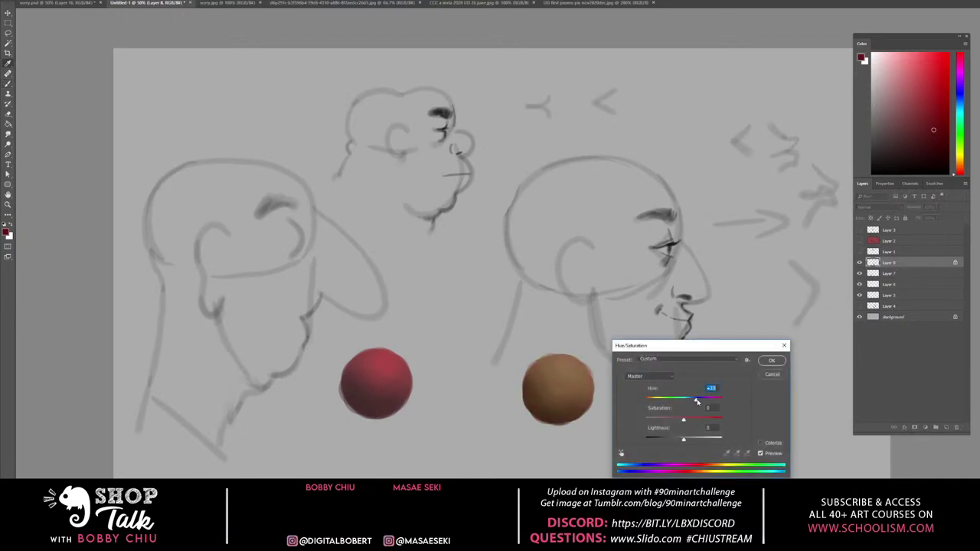
pyautogui.click(774, 375)
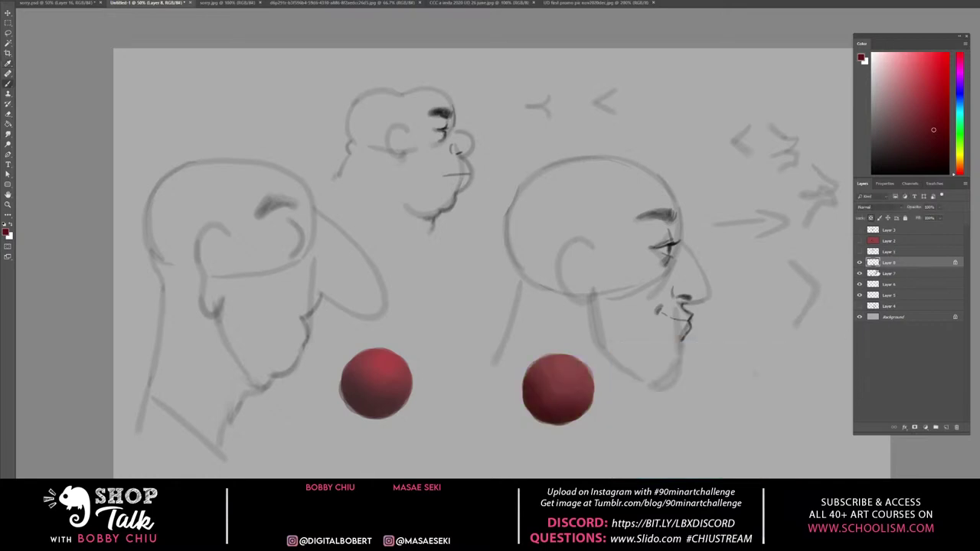
# Merge the two sphere layers and try Hue/Saturation on both spheres with hue +39 and saturation +51
pyautogui.hotkey('ctrl', 'e')
pyautogui.hotkey('ctrl', 'u')
pyautogui.moveTo(684, 399); pyautogui.dragTo(699, 401)
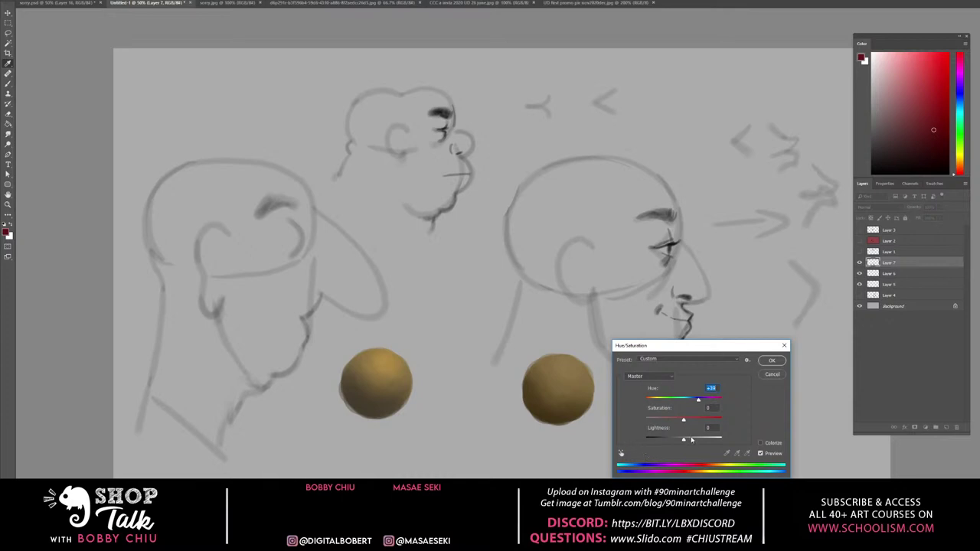
pyautogui.moveTo(683, 419); pyautogui.dragTo(709, 423)
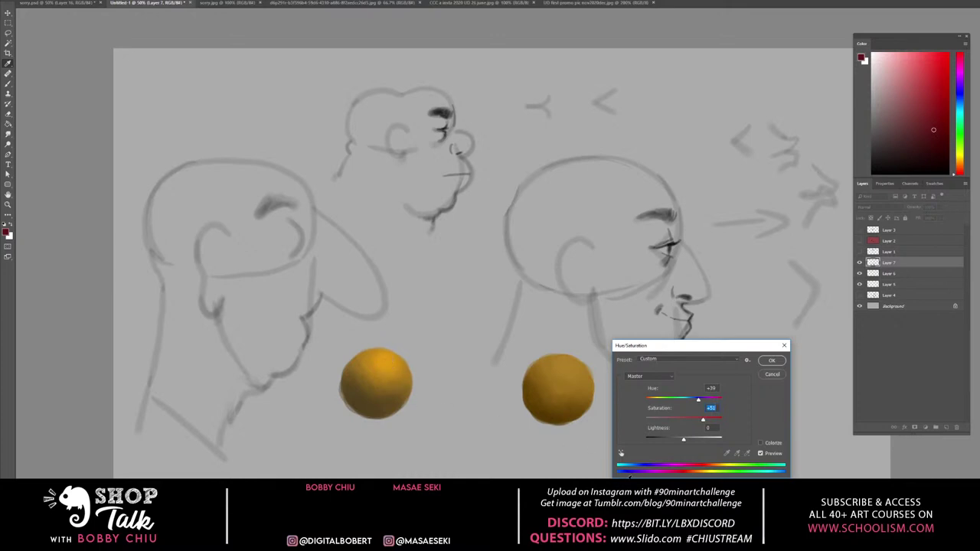
pyautogui.press('Escape')
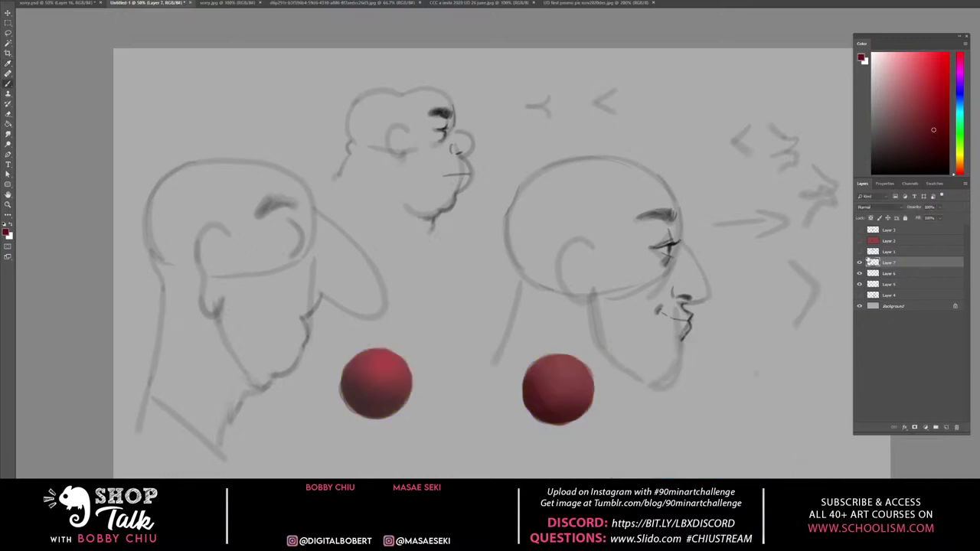
# Hide the merged sphere layer in the head sketch document and make Layer 6 active, after viewing the finished painting
pyautogui.click(859, 262)
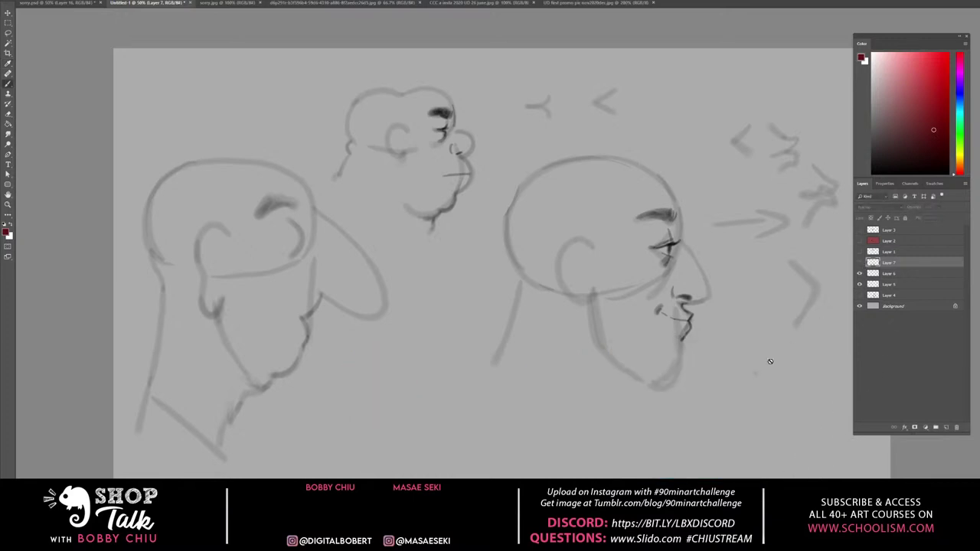
pyautogui.click(49, 3)
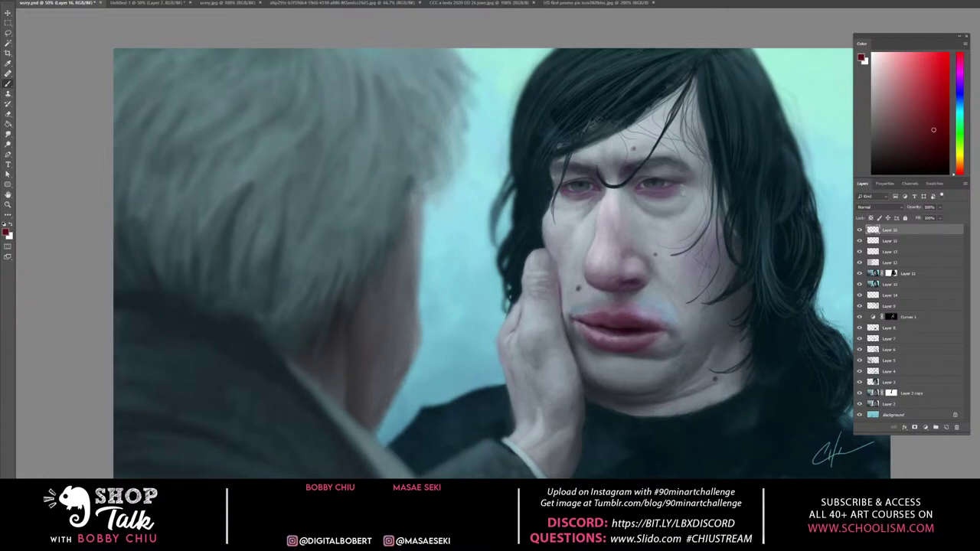
pyautogui.click(149, 3)
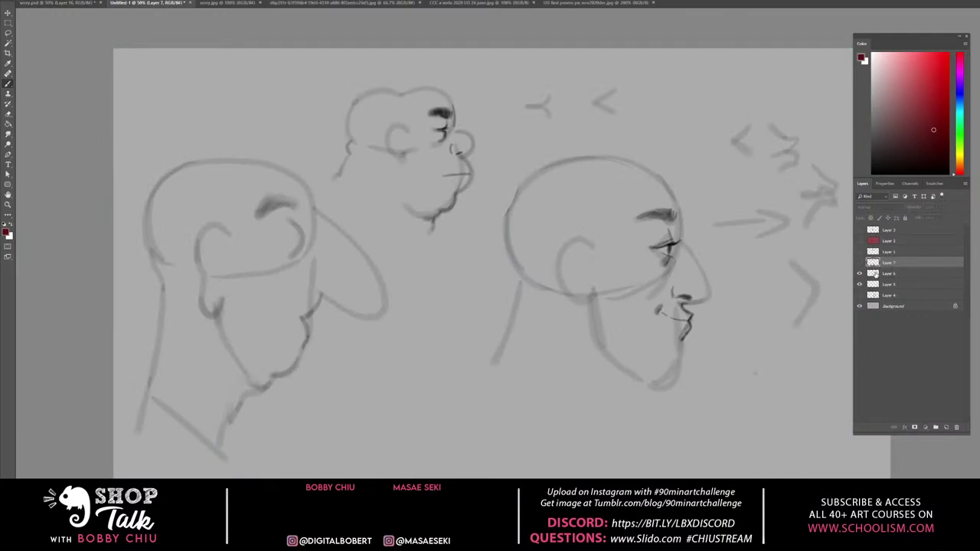
pyautogui.click(876, 273)
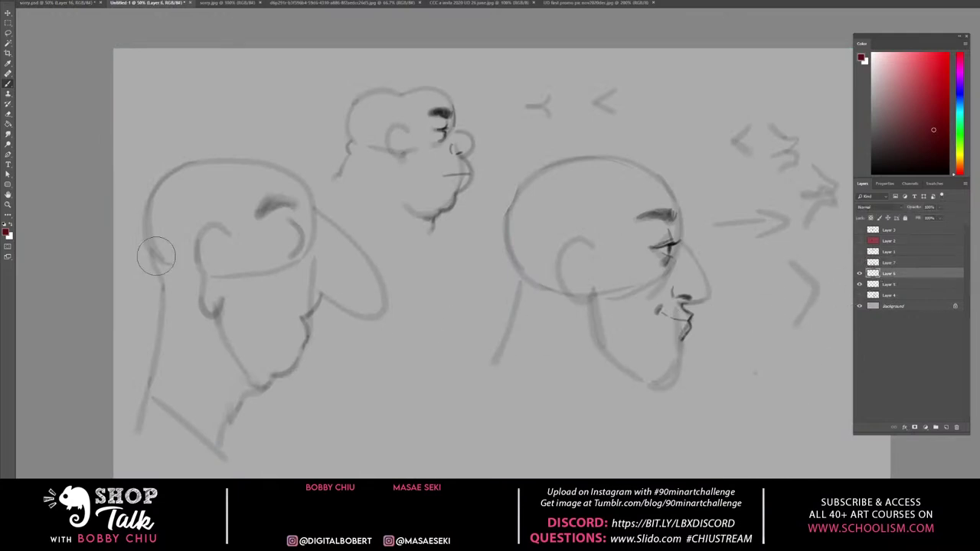
# Reset the brush colour to black and draw chevron and arc marks around the profile head, darkening the large chevron
pyautogui.click(5, 223)
pyautogui.press('[')
pyautogui.press('[')
pyautogui.press('[')
pyautogui.moveTo(782, 256)
pyautogui.mouseDown()
pyautogui.moveTo(818, 293)
pyautogui.moveTo(790, 336)
pyautogui.mouseUp()
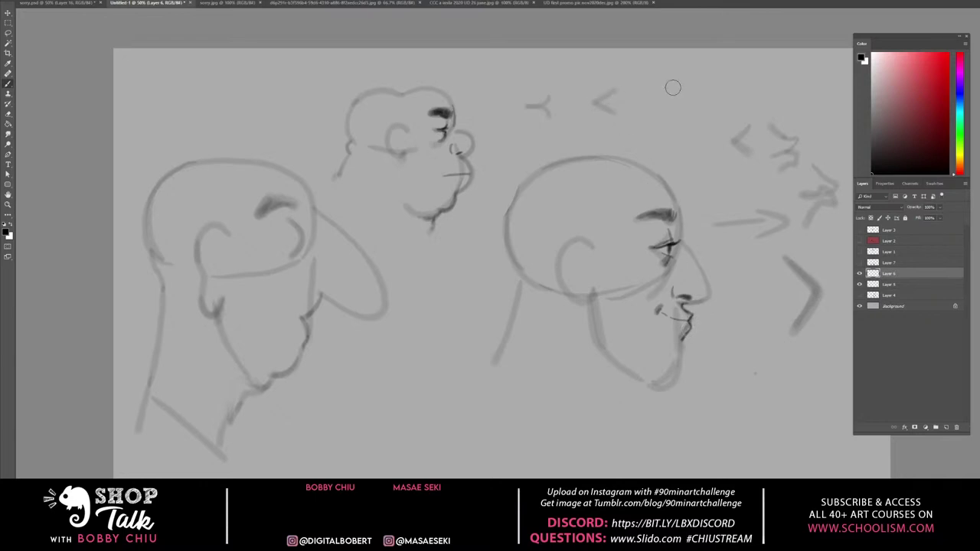
pyautogui.moveTo(678, 81)
pyautogui.mouseDown()
pyautogui.moveTo(654, 100)
pyautogui.moveTo(677, 113)
pyautogui.mouseUp()
pyautogui.moveTo(718, 82); pyautogui.dragTo(715, 112)
pyautogui.moveTo(756, 72); pyautogui.dragTo(761, 105)
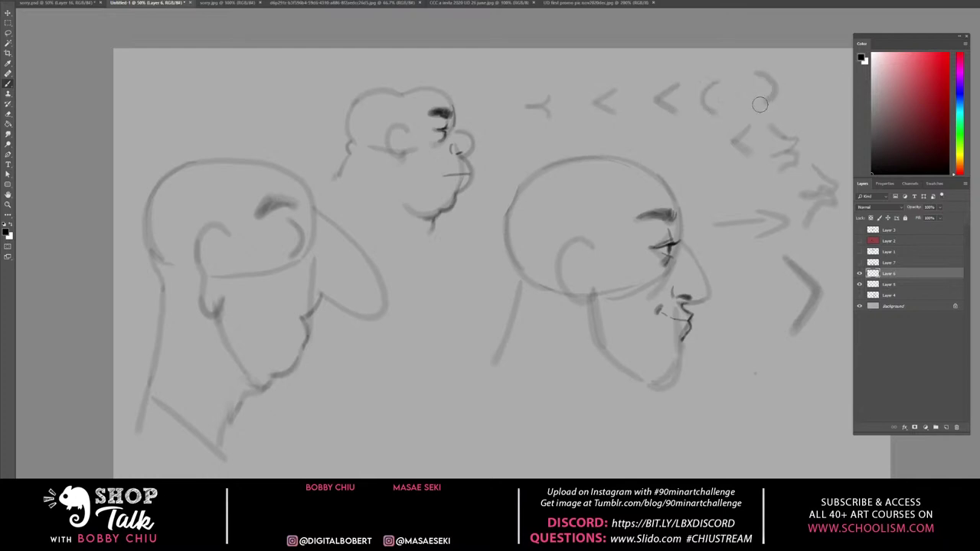
pyautogui.moveTo(691, 139)
pyautogui.mouseDown()
pyautogui.moveTo(671, 146)
pyautogui.moveTo(698, 155)
pyautogui.mouseUp()
# Sketch a small three-quarter head with cranium, neck, jaw, eye sockets and nose shadow between the two large heads
pyautogui.moveTo(403, 388)
pyautogui.mouseDown()
pyautogui.moveTo(443, 318)
pyautogui.moveTo(475, 377)
pyautogui.moveTo(481, 348)
pyautogui.moveTo(476, 339)
pyautogui.moveTo(473, 390)
pyautogui.moveTo(481, 362)
pyautogui.moveTo(461, 419)
pyautogui.moveTo(483, 382)
pyautogui.moveTo(477, 421)
pyautogui.moveTo(479, 385)
pyautogui.moveTo(474, 435)
pyautogui.mouseUp()
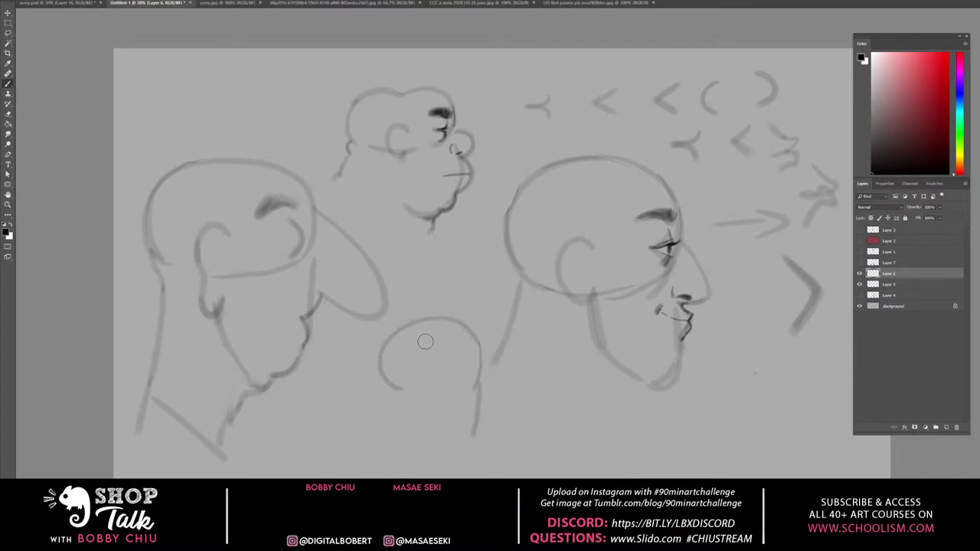
pyautogui.moveTo(390, 389); pyautogui.dragTo(383, 438)
pyautogui.moveTo(418, 389)
pyautogui.mouseDown()
pyautogui.moveTo(433, 435)
pyautogui.moveTo(422, 423)
pyautogui.moveTo(460, 448)
pyautogui.moveTo(475, 426)
pyautogui.mouseUp()
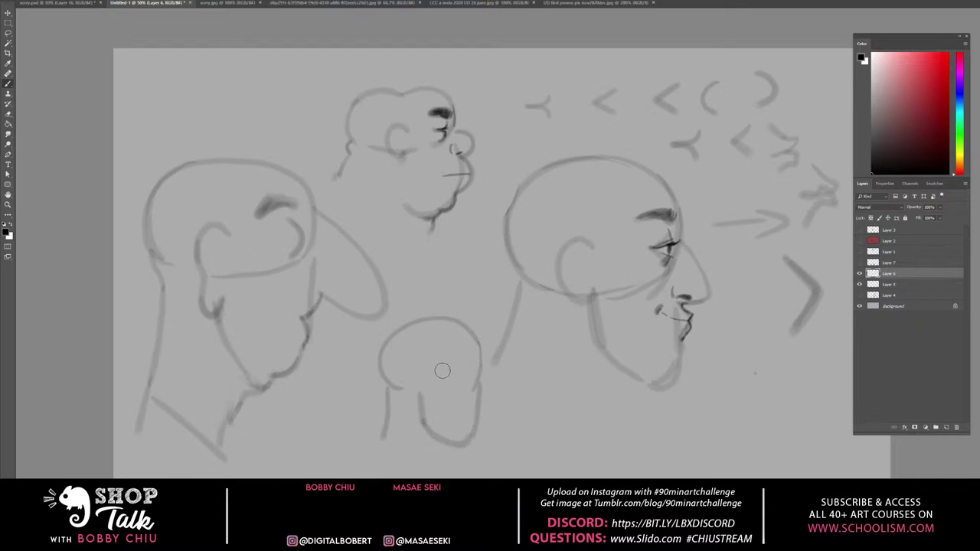
pyautogui.moveTo(441, 368)
pyautogui.mouseDown()
pyautogui.moveTo(452, 360)
pyautogui.moveTo(446, 380)
pyautogui.moveTo(474, 356)
pyautogui.mouseUp()
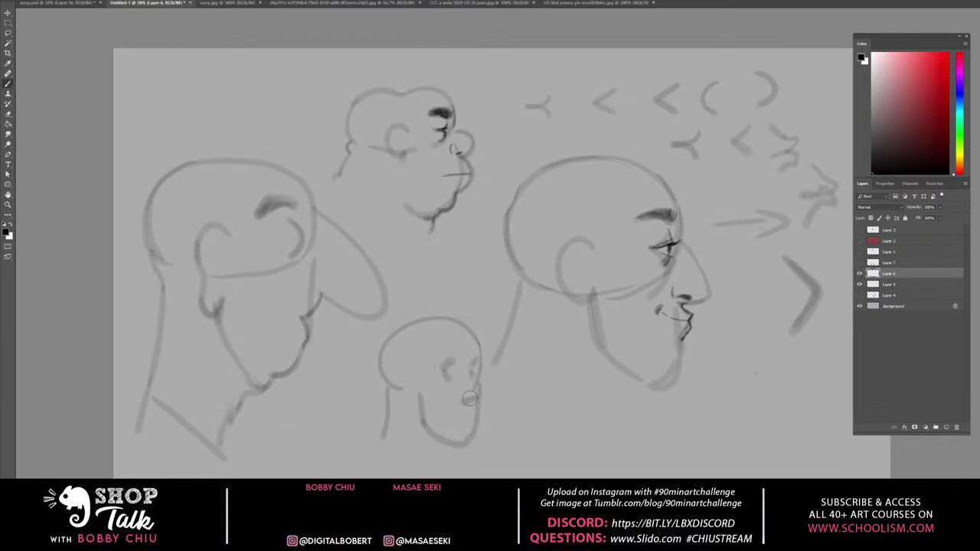
pyautogui.moveTo(462, 399); pyautogui.dragTo(470, 397)
# Add mouth lines to the small three-quarter head and delete the stray test stroke beside it
pyautogui.moveTo(561, 382); pyautogui.dragTo(543, 397)
pyautogui.moveTo(541, 364); pyautogui.dragTo(561, 379)
pyautogui.hotkey('ctrl', 'z')
pyautogui.moveTo(462, 399); pyautogui.dragTo(477, 401)
pyautogui.moveTo(566, 389)
pyautogui.mouseDown()
pyautogui.moveTo(509, 363)
pyautogui.moveTo(578, 327)
pyautogui.moveTo(579, 392)
pyautogui.mouseUp()
pyautogui.hotkey('ctrl', 'z')
pyautogui.press('l')
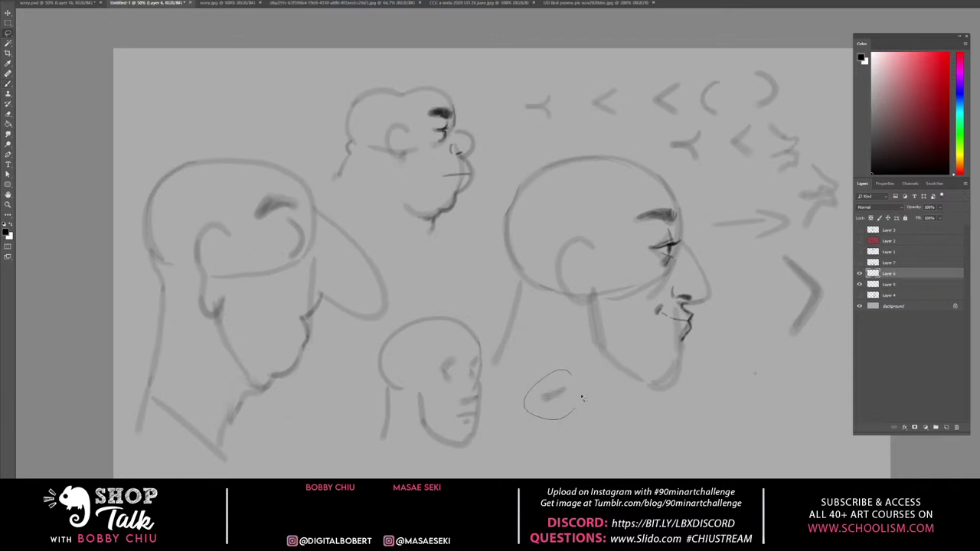
pyautogui.press('Delete')
pyautogui.hotkey('ctrl', 'd')
pyautogui.press('b')
# Sketch a front-view oval head with neck lines beside the three-quarter head, plus a small chevron above that head
pyautogui.moveTo(512, 378)
pyautogui.mouseDown()
pyautogui.moveTo(517, 346)
pyautogui.moveTo(544, 320)
pyautogui.moveTo(584, 327)
pyautogui.moveTo(597, 346)
pyautogui.moveTo(598, 392)
pyautogui.mouseUp()
pyautogui.moveTo(515, 368); pyautogui.dragTo(516, 404)
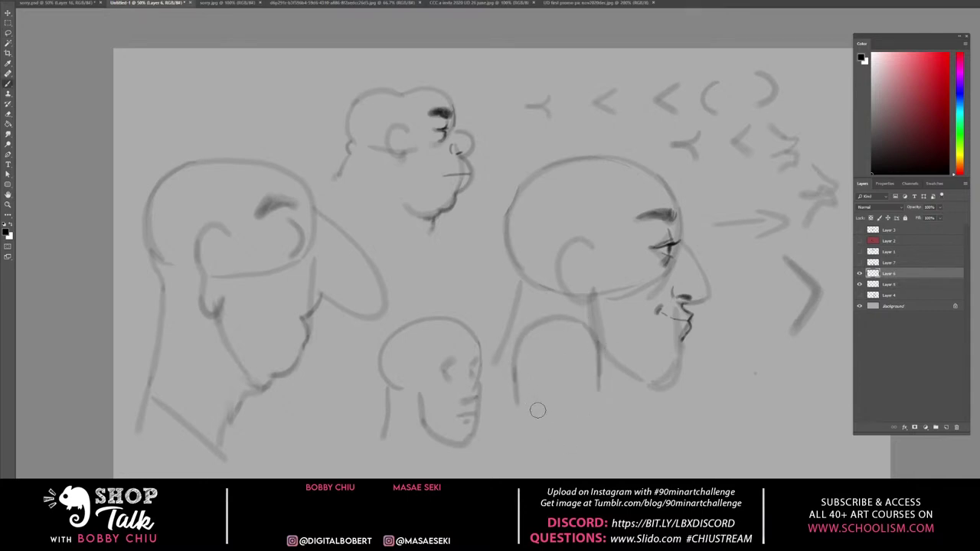
pyautogui.moveTo(516, 356); pyautogui.dragTo(571, 398)
pyautogui.hotkey('ctrl', 'z')
pyautogui.moveTo(515, 385)
pyautogui.mouseDown()
pyautogui.moveTo(524, 437)
pyautogui.moveTo(556, 452)
pyautogui.moveTo(602, 413)
pyautogui.moveTo(597, 388)
pyautogui.moveTo(583, 449)
pyautogui.moveTo(556, 451)
pyautogui.mouseUp()
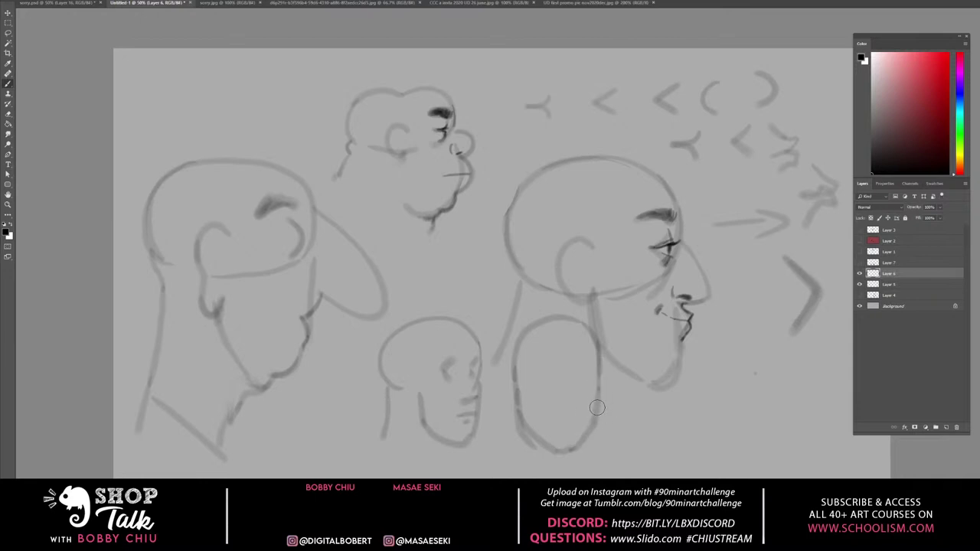
pyautogui.moveTo(598, 407); pyautogui.dragTo(594, 450)
pyautogui.moveTo(525, 427); pyautogui.dragTo(529, 458)
pyautogui.moveTo(593, 420); pyautogui.dragTo(592, 462)
pyautogui.moveTo(464, 261); pyautogui.dragTo(461, 288)
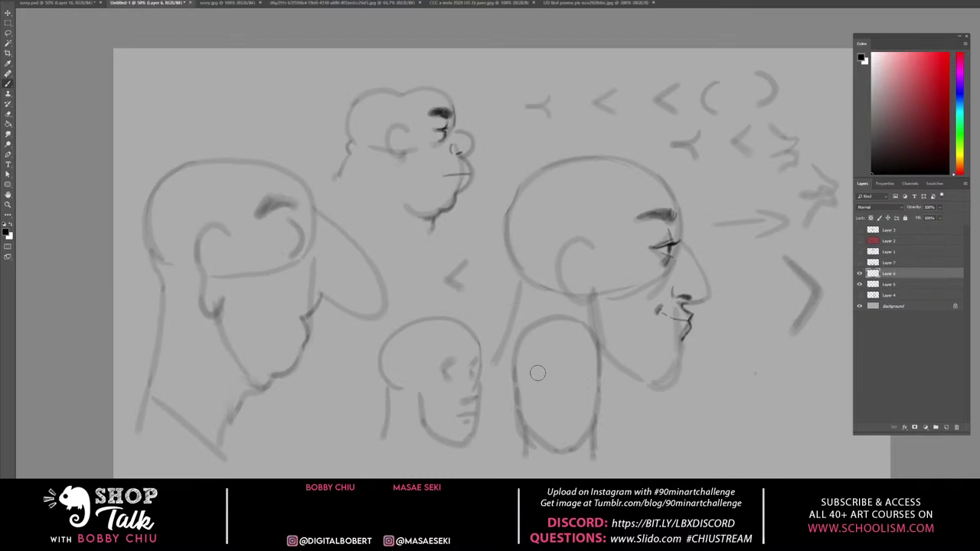
pyautogui.moveTo(543, 364)
pyautogui.mouseDown()
pyautogui.moveTo(534, 371)
pyautogui.moveTo(544, 387)
pyautogui.moveTo(579, 389)
pyautogui.mouseUp()
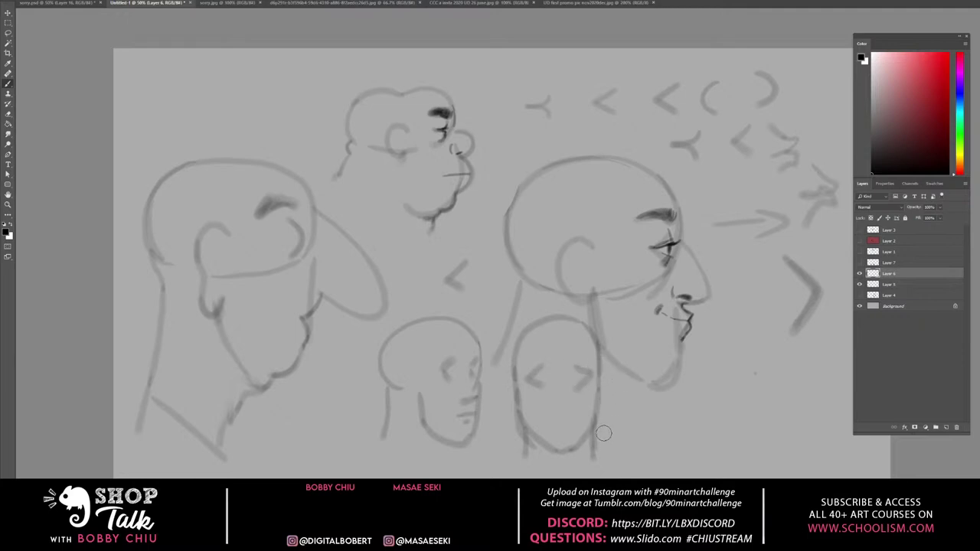
pyautogui.hotkey('ctrl', 'z')
pyautogui.hotkey('ctrl', 'z')
pyautogui.hotkey('ctrl', 'z')
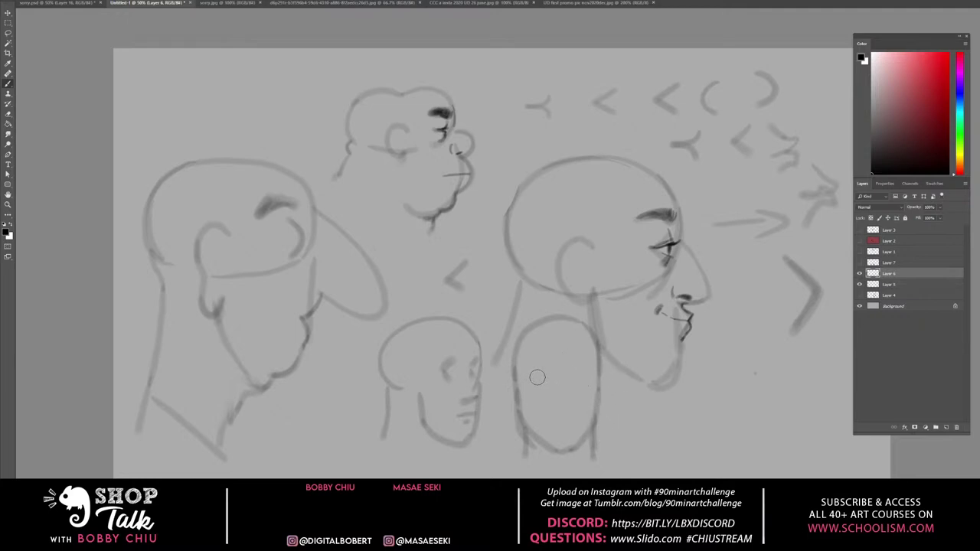
# Shade the eye sockets of the front-view head and draw two circles with darkened tops below the large profile head
pyautogui.moveTo(695, 377); pyautogui.dragTo(793, 371)
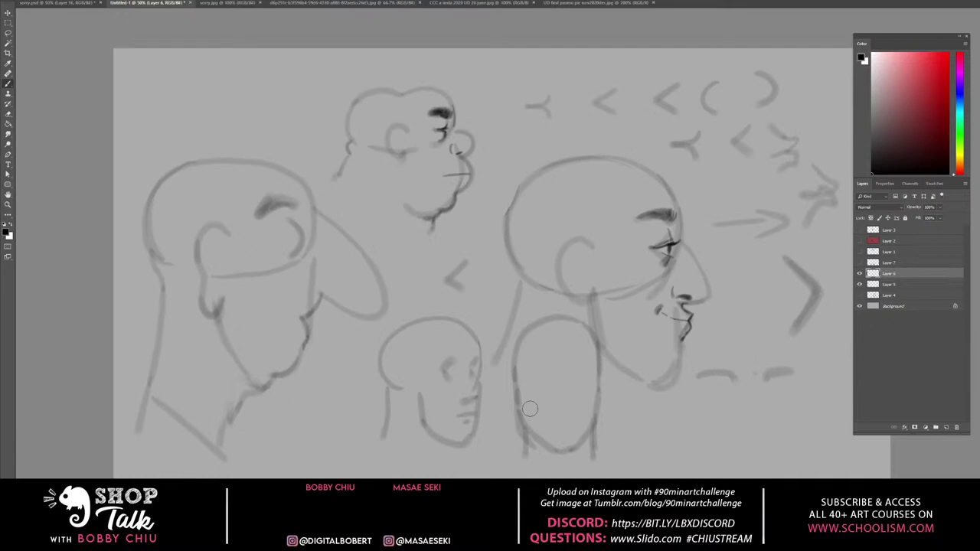
pyautogui.moveTo(530, 376); pyautogui.dragTo(586, 373)
pyautogui.moveTo(712, 375)
pyautogui.mouseDown()
pyautogui.moveTo(686, 393)
pyautogui.moveTo(695, 413)
pyautogui.moveTo(719, 415)
pyautogui.moveTo(743, 389)
pyautogui.moveTo(739, 396)
pyautogui.moveTo(789, 404)
pyautogui.mouseUp()
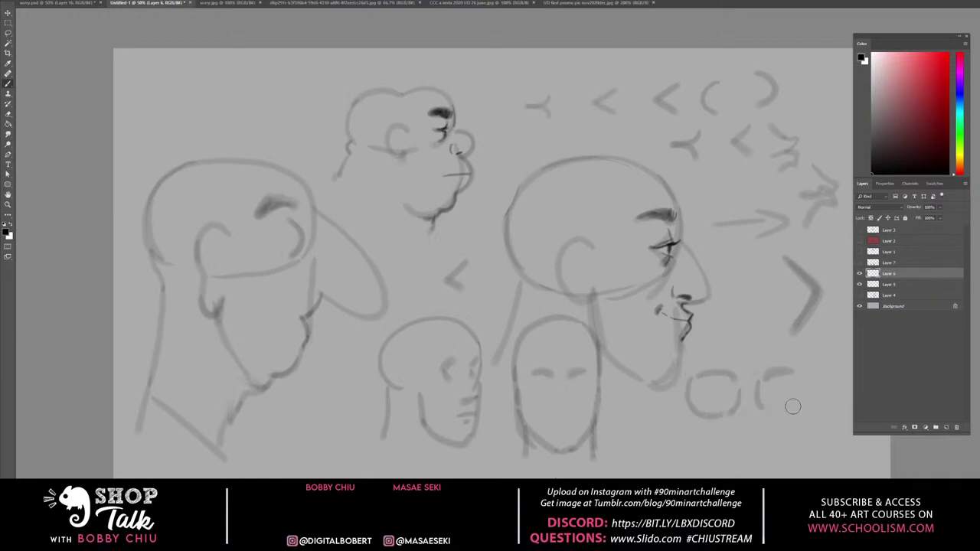
pyautogui.moveTo(806, 372)
pyautogui.mouseDown()
pyautogui.moveTo(805, 399)
pyautogui.moveTo(784, 419)
pyautogui.mouseUp()
pyautogui.moveTo(772, 379); pyautogui.dragTo(799, 378)
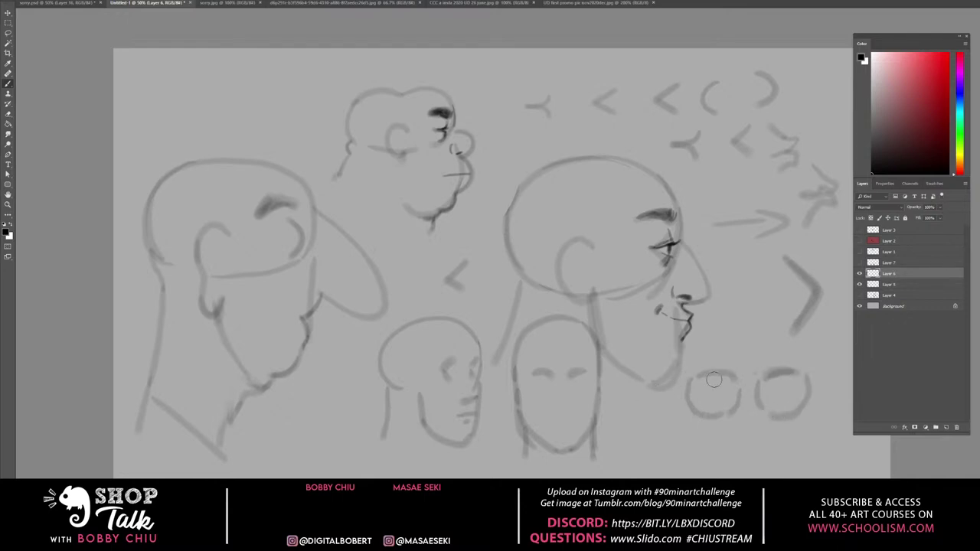
pyautogui.moveTo(701, 378); pyautogui.dragTo(731, 377)
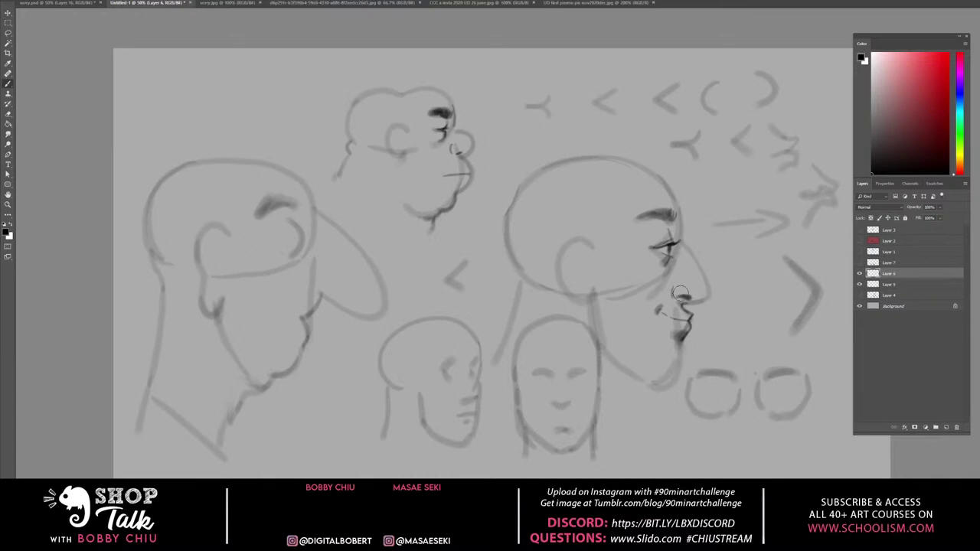
# Draw the front-view head's mouth and eye details, and deepen the eye socket on the three-quarter head
pyautogui.moveTo(679, 293); pyautogui.dragTo(715, 299)
pyautogui.hotkey('ctrl', 'z')
pyautogui.moveTo(547, 420); pyautogui.dragTo(579, 421)
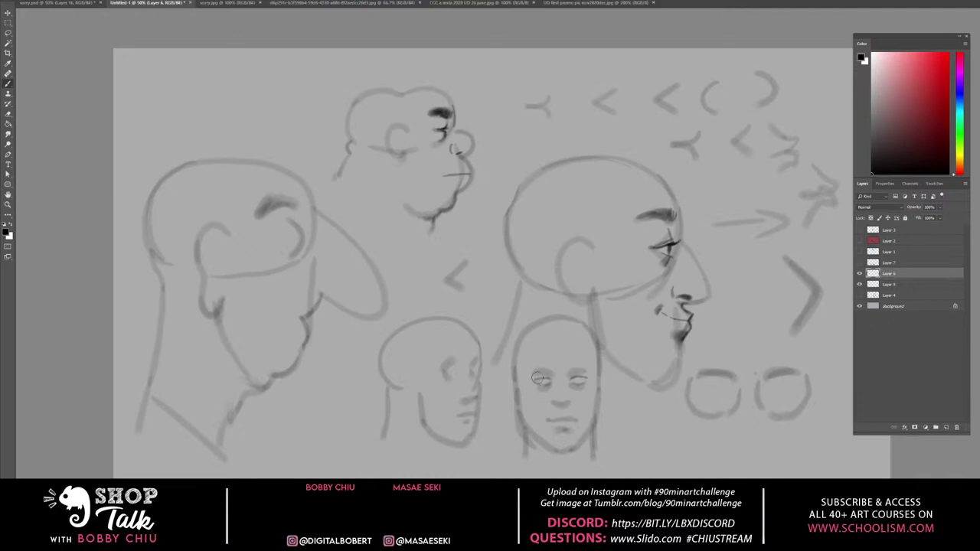
pyautogui.moveTo(537, 378); pyautogui.dragTo(541, 378)
pyautogui.moveTo(447, 353)
pyautogui.mouseDown()
pyautogui.moveTo(444, 369)
pyautogui.moveTo(459, 372)
pyautogui.mouseUp()
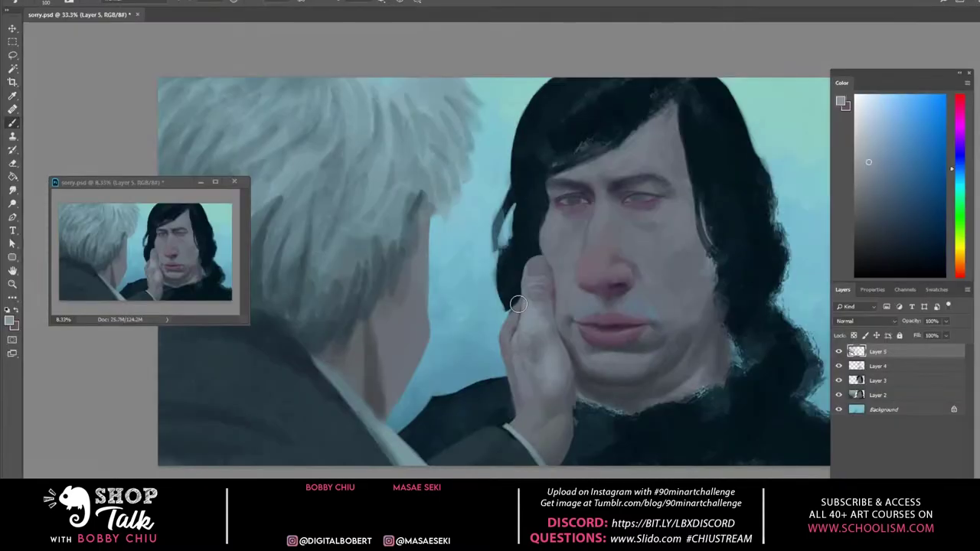
# In sorry.psd, refine the fingers of the hand on the cheek and rework the foreground jacket with a sampled dark teal
pyautogui.moveTo(499, 345)
pyautogui.mouseDown()
pyautogui.moveTo(515, 392)
pyautogui.moveTo(517, 317)
pyautogui.moveTo(506, 360)
pyautogui.moveTo(502, 352)
pyautogui.moveTo(514, 384)
pyautogui.mouseUp()
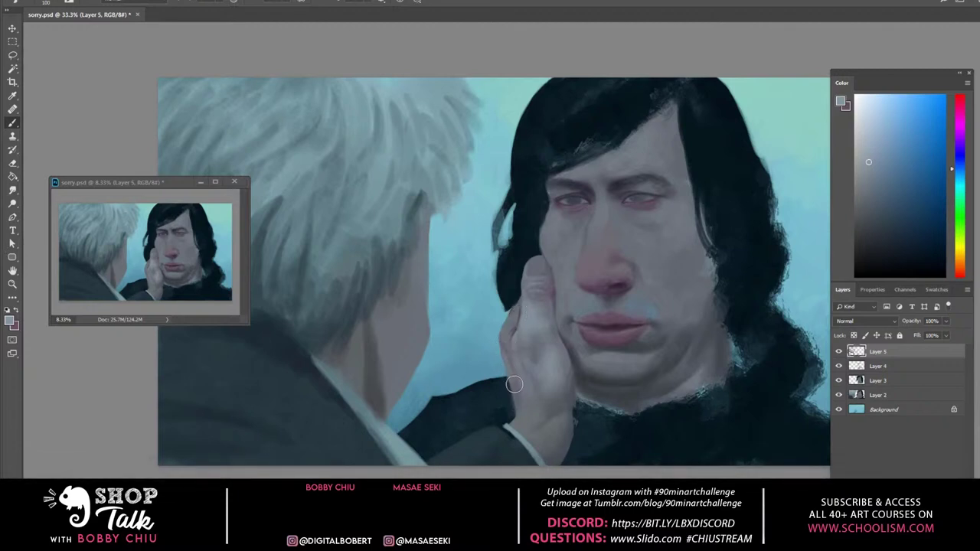
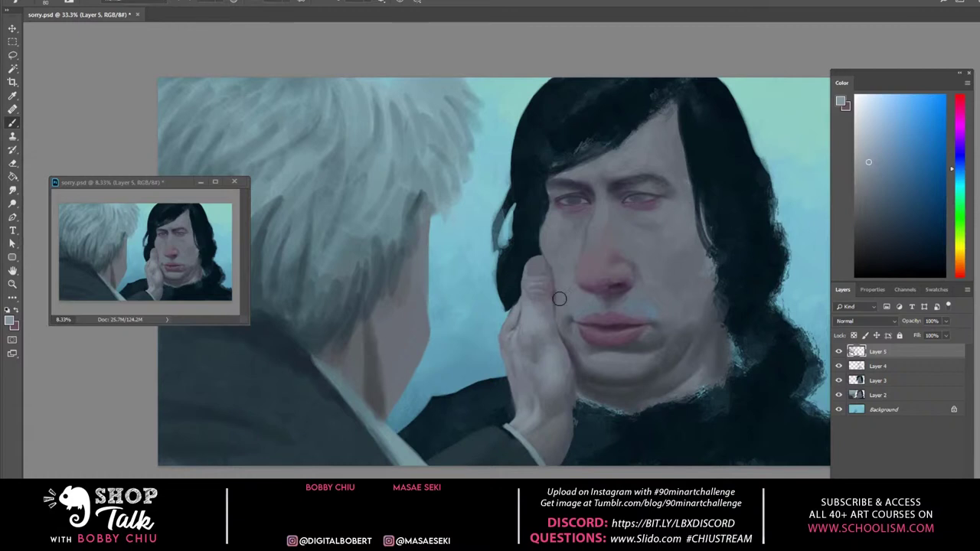
pyautogui.keyDown('alt'); pyautogui.click(477, 443); pyautogui.keyUp('alt')
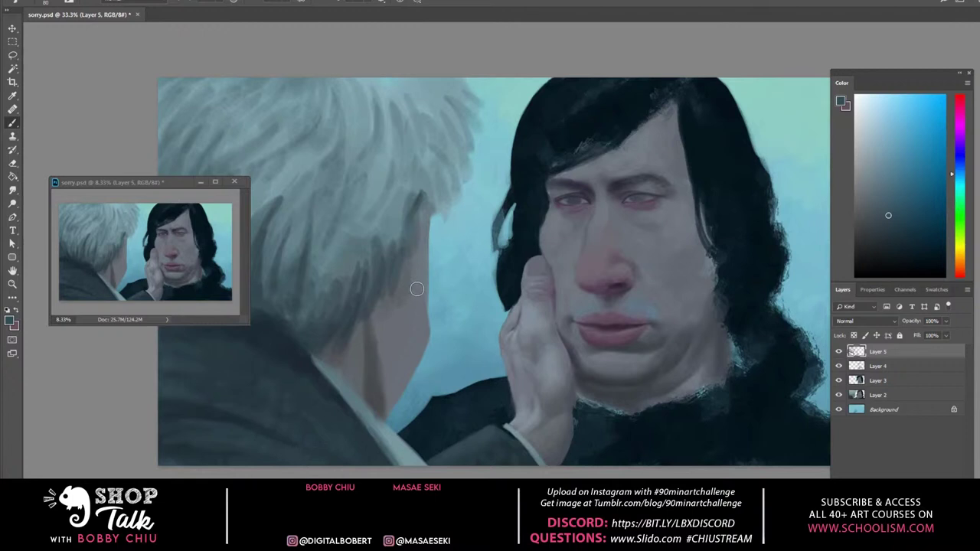
# Shade the foreground figure's jaw and neck with a dark greyish purple on Layer 5
pyautogui.keyDown('alt'); pyautogui.click(411, 335); pyautogui.keyUp('alt')
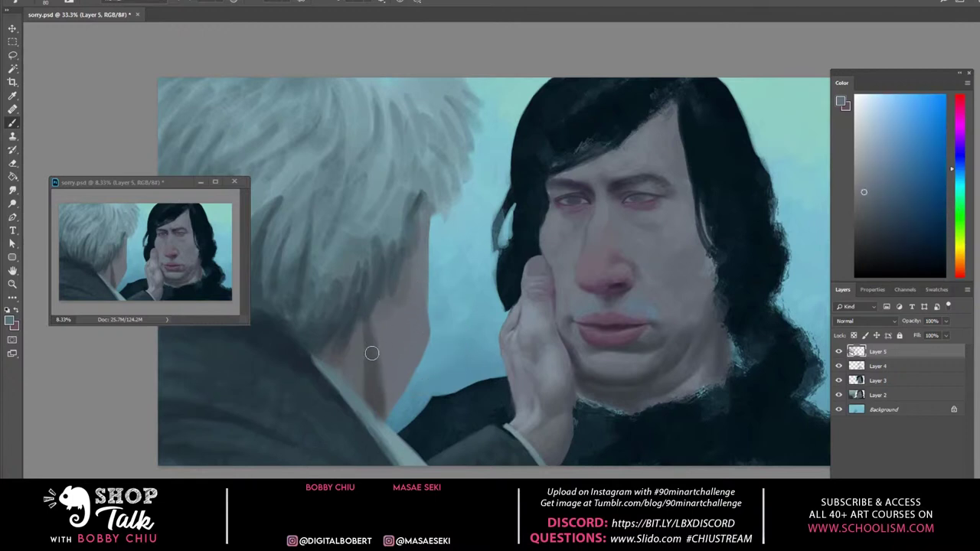
pyautogui.click(960, 125)
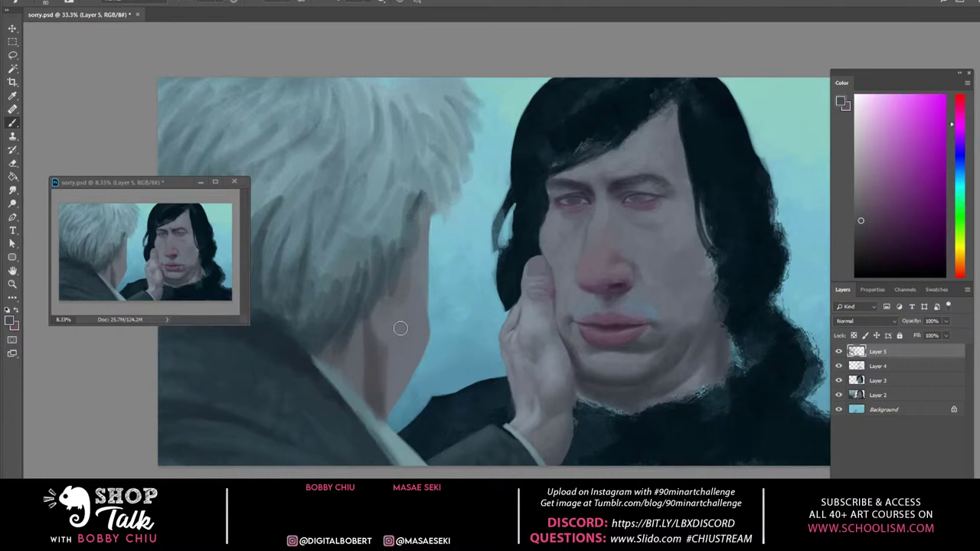
pyautogui.moveTo(398, 330); pyautogui.dragTo(378, 391)
pyautogui.hotkey('ctrl', 'z')
pyautogui.moveTo(405, 346)
pyautogui.mouseDown()
pyautogui.moveTo(384, 398)
pyautogui.moveTo(407, 360)
pyautogui.moveTo(378, 404)
pyautogui.mouseUp()
pyautogui.hotkey('ctrl', 'z')
pyautogui.click(382, 398)
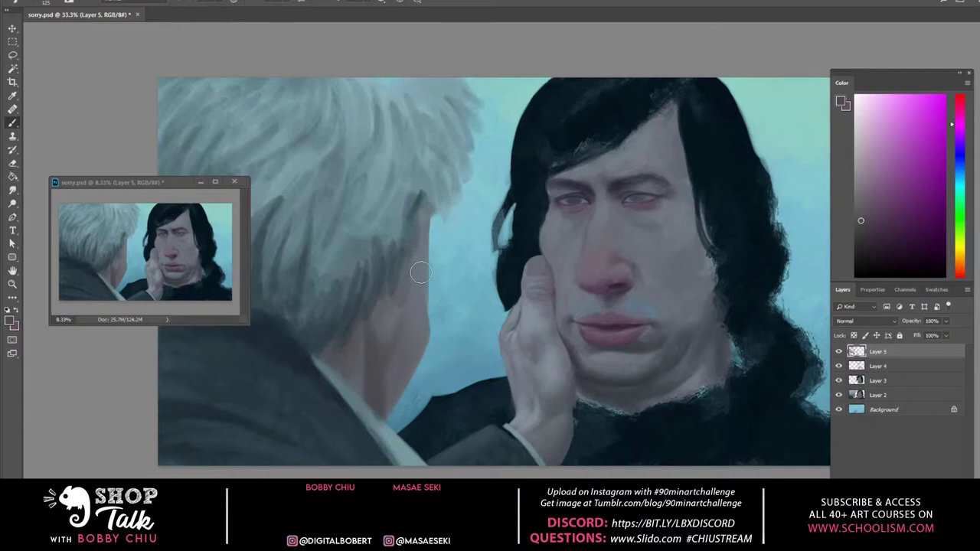
# Deepen the shadow beneath the foreground figure's hair with near-black purple and blend it into the neck using sampled skin tones
pyautogui.click(864, 253)
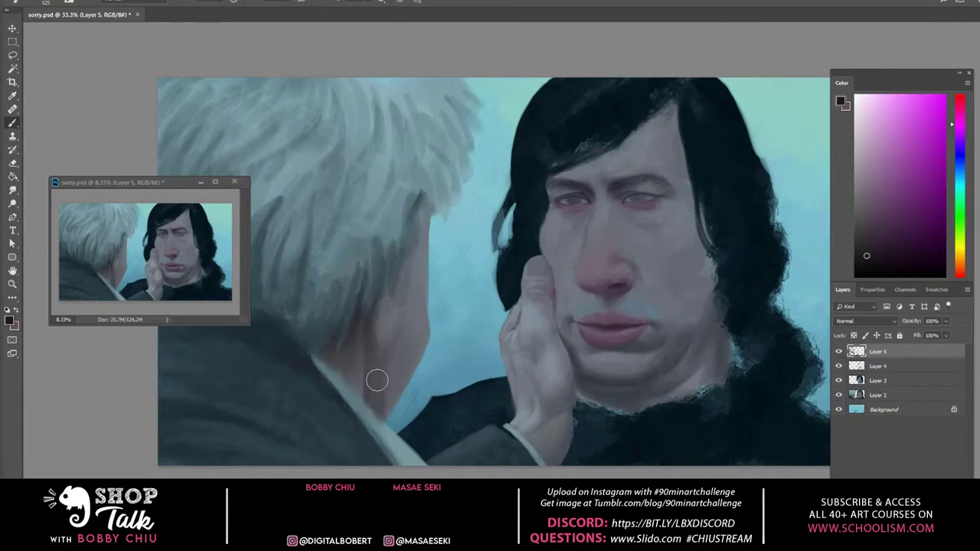
pyautogui.keyDown('alt'); pyautogui.click(385, 333); pyautogui.keyUp('alt')
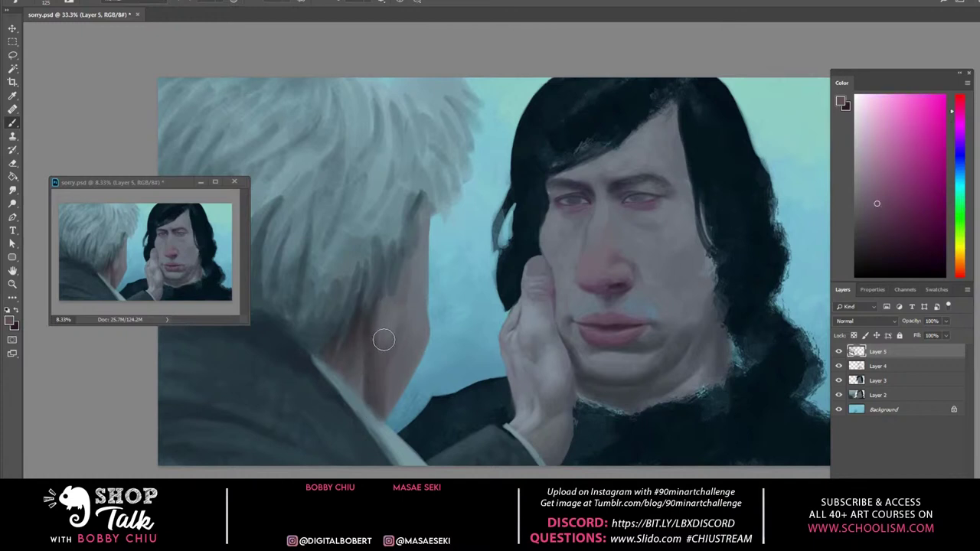
pyautogui.keyDown('alt'); pyautogui.click(381, 377); pyautogui.keyUp('alt')
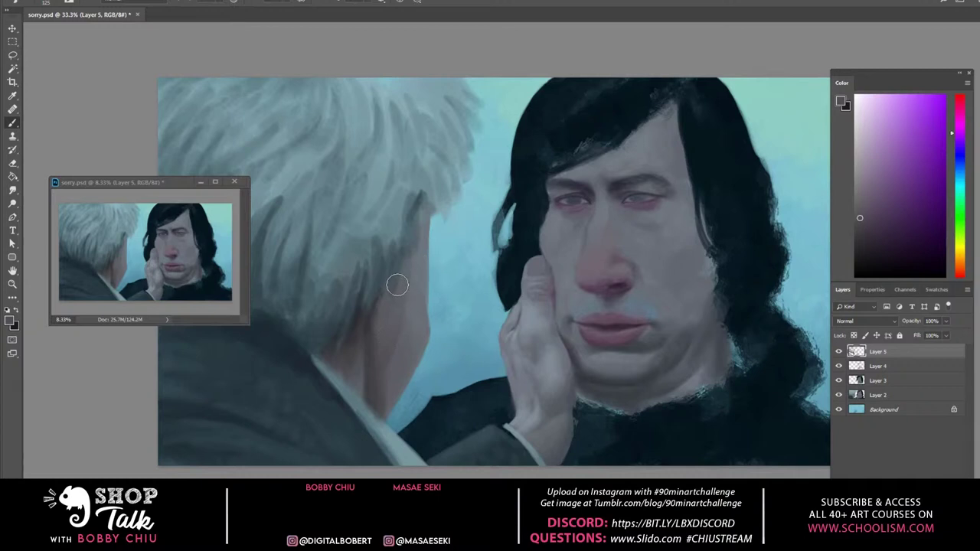
pyautogui.keyDown('alt'); pyautogui.click(376, 367); pyautogui.keyUp('alt')
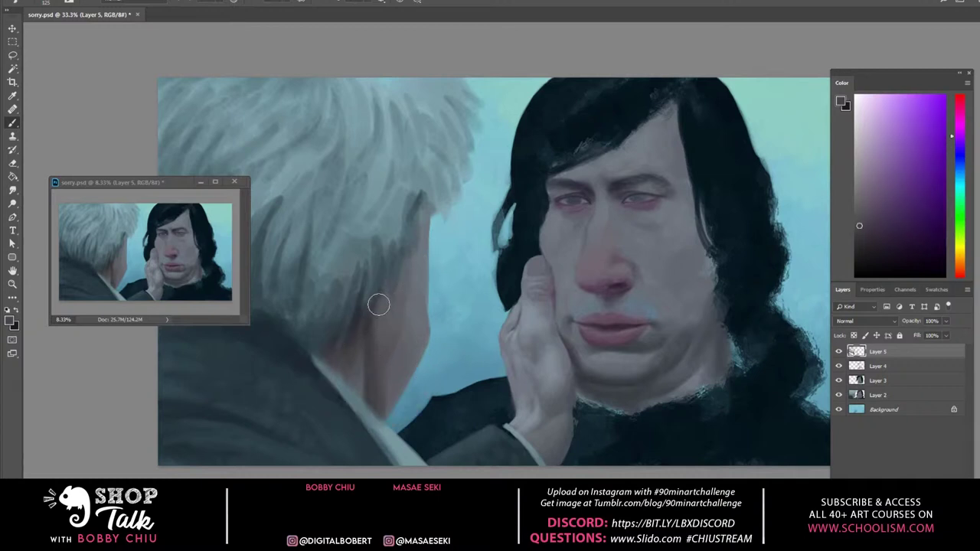
pyautogui.keyDown('alt'); pyautogui.click(374, 360); pyautogui.keyUp('alt')
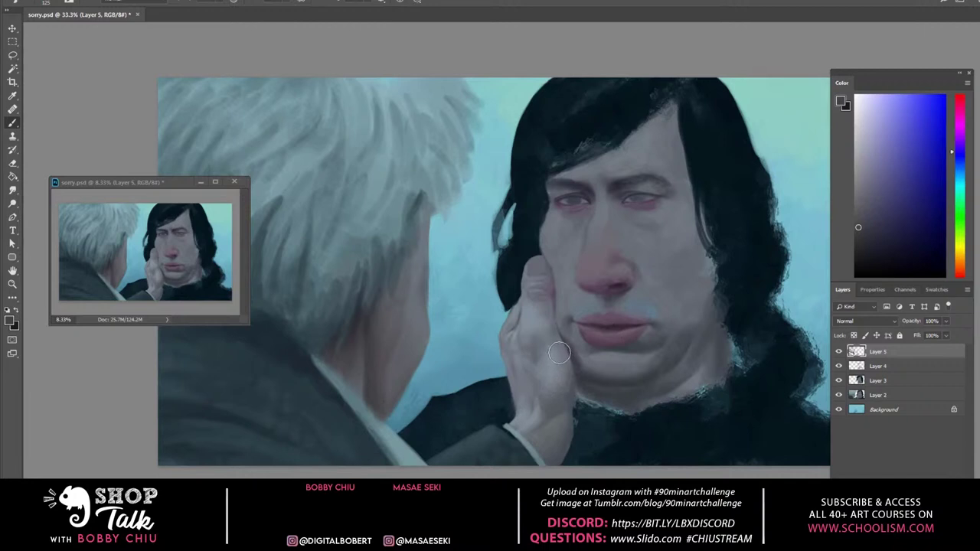
# Repaint the outer edge of the foreground figure's face from forehead to jaw with sampled grey skin tones
pyautogui.keyDown('alt'); pyautogui.click(428, 217); pyautogui.keyUp('alt')
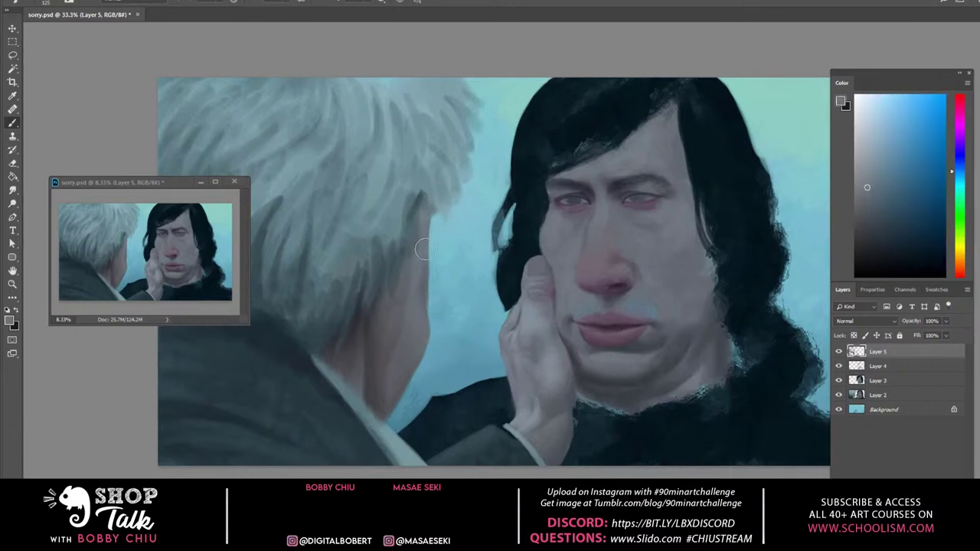
pyautogui.moveTo(423, 249); pyautogui.dragTo(428, 225)
pyautogui.keyDown('alt'); pyautogui.click(425, 289); pyautogui.keyUp('alt')
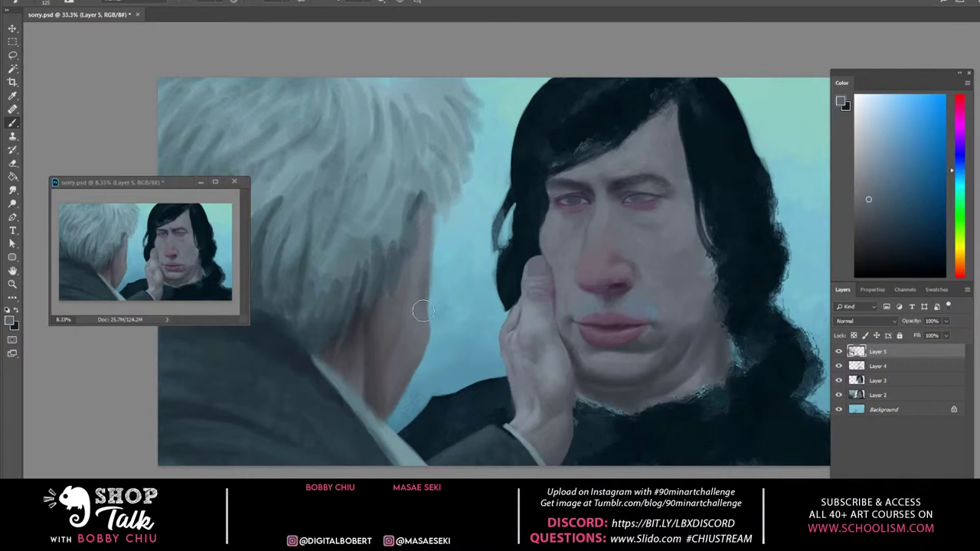
pyautogui.keyDown('alt'); pyautogui.click(426, 315); pyautogui.keyUp('alt')
pyautogui.keyDown('alt'); pyautogui.click(385, 406); pyautogui.keyUp('alt')
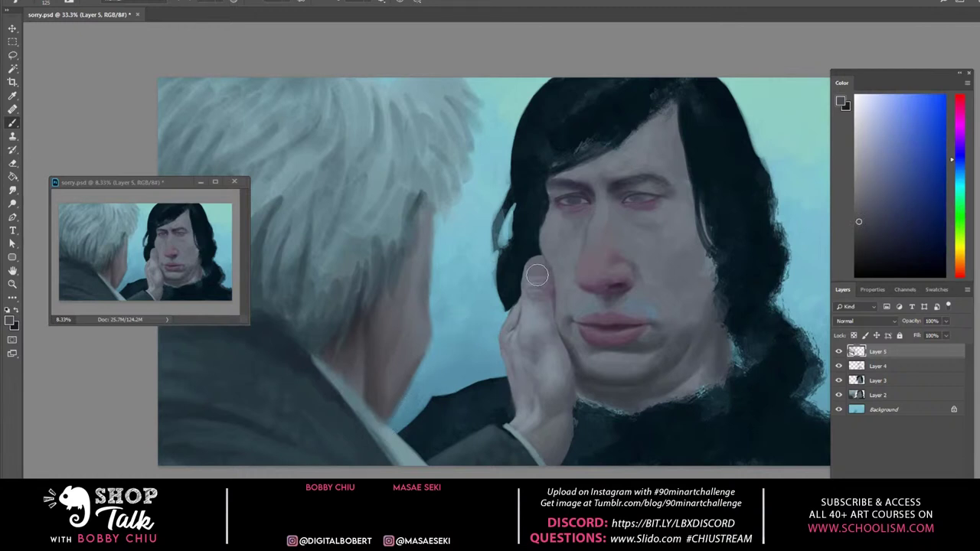
# Touch up the foreground figure's collar, jacket and hair-tip edge with sampled colours, and sample the grey-blue of the hand's wrist
pyautogui.keyDown('alt'); pyautogui.click(403, 437); pyautogui.keyUp('alt')
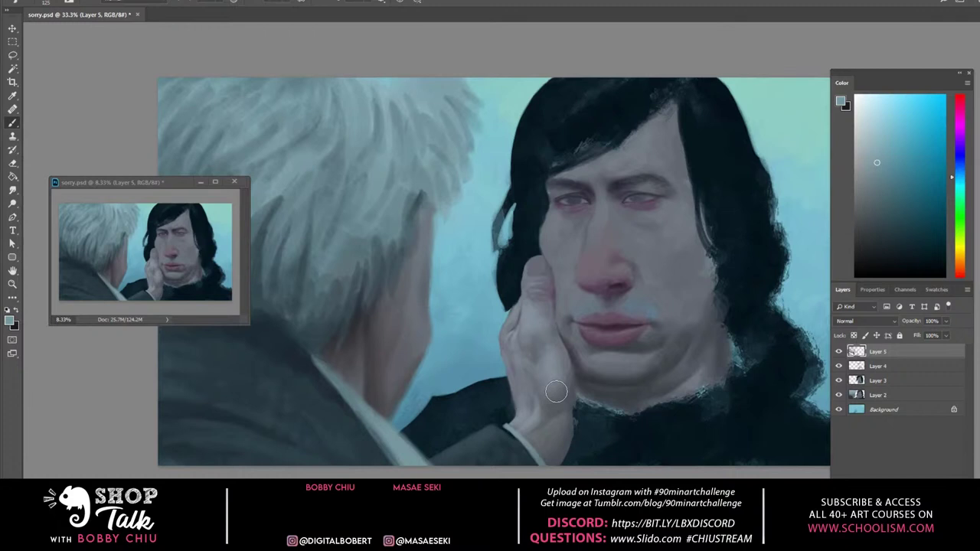
pyautogui.keyDown('alt'); pyautogui.click(335, 389); pyautogui.keyUp('alt')
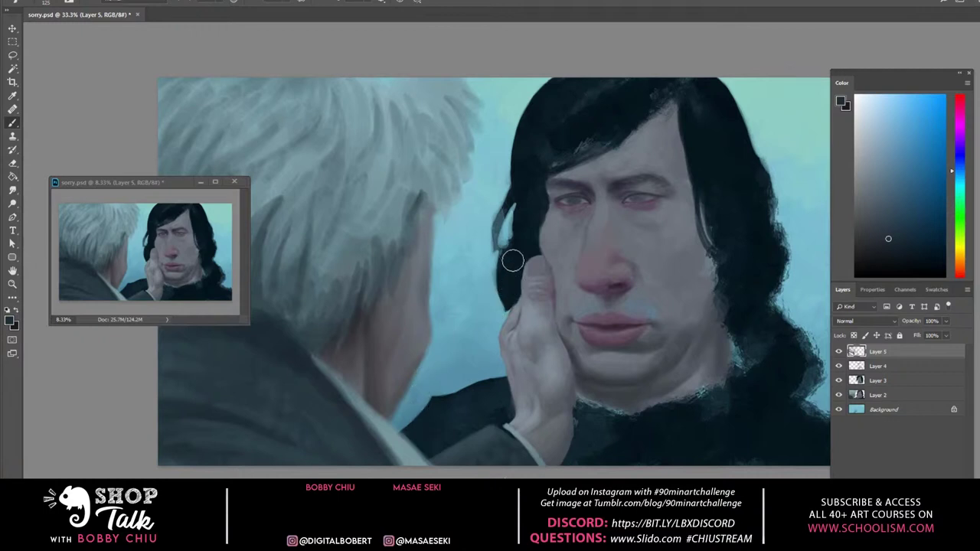
pyautogui.keyDown('alt'); pyautogui.click(465, 144); pyautogui.keyUp('alt')
pyautogui.moveTo(464, 147)
pyautogui.mouseDown()
pyautogui.moveTo(463, 196)
pyautogui.moveTo(454, 155)
pyautogui.moveTo(454, 205)
pyautogui.moveTo(484, 80)
pyautogui.mouseUp()
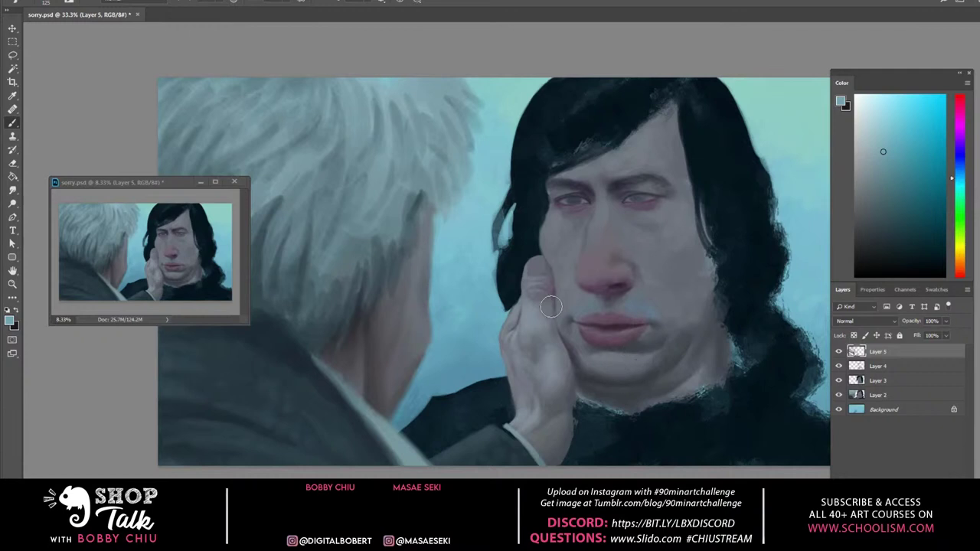
pyautogui.keyDown('alt'); pyautogui.click(537, 414); pyautogui.keyUp('alt')
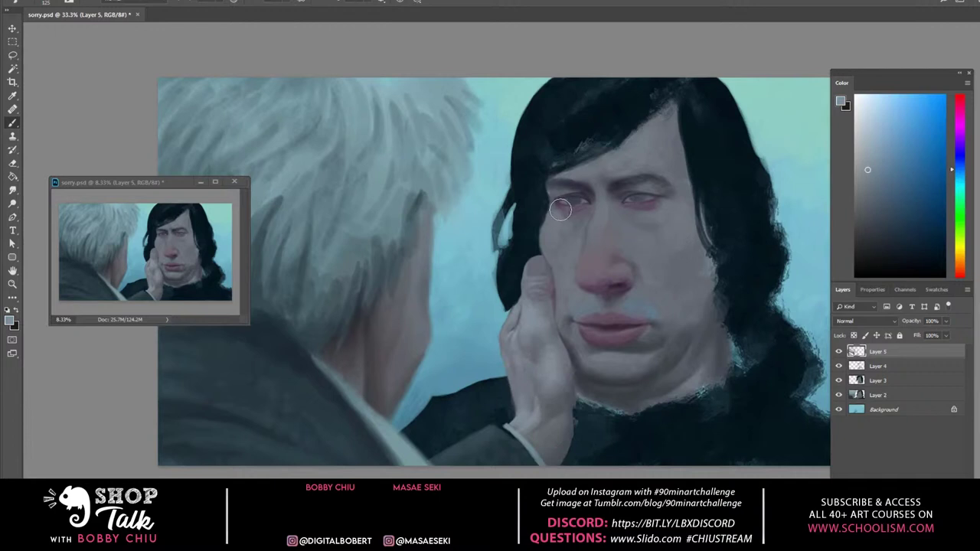
# Reduce the brush size, add a new layer above Layer 5, and bring up the sorry.jpg reference image
pyautogui.press('[')
pyautogui.press('[')
pyautogui.hotkey('ctrl', 'shift', 'alt', 'n')
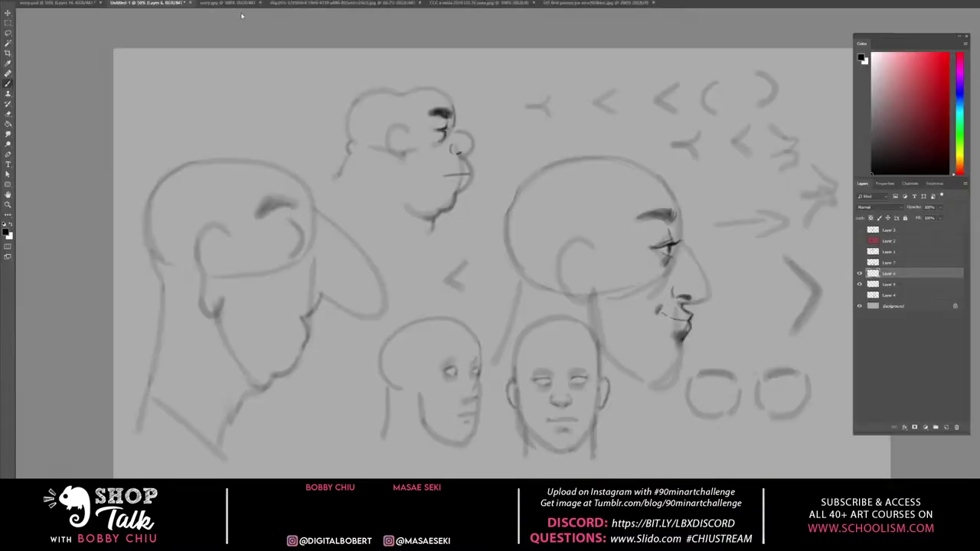
pyautogui.click(229, 3)
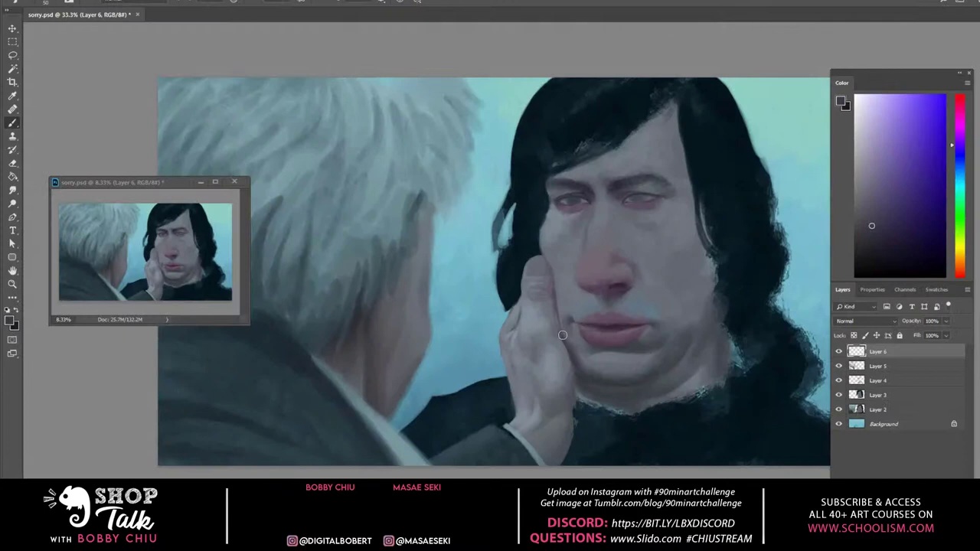
# Refine the shadow between the thumb and the cheek on Layer 6 with sampled greys, comparing the painting without the layer
pyautogui.keyDown('alt'); pyautogui.click(553, 318); pyautogui.keyUp('alt')
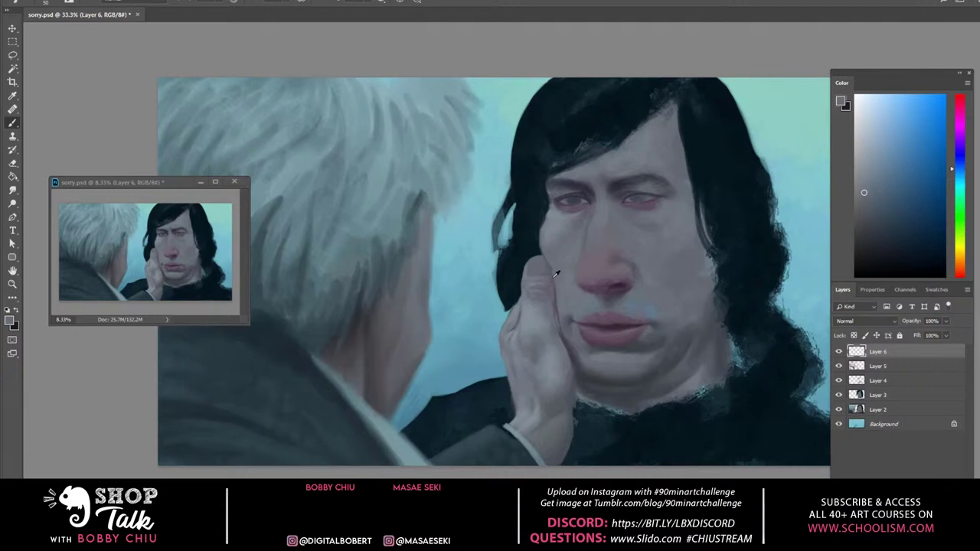
pyautogui.keyDown('alt'); pyautogui.click(551, 283); pyautogui.keyUp('alt')
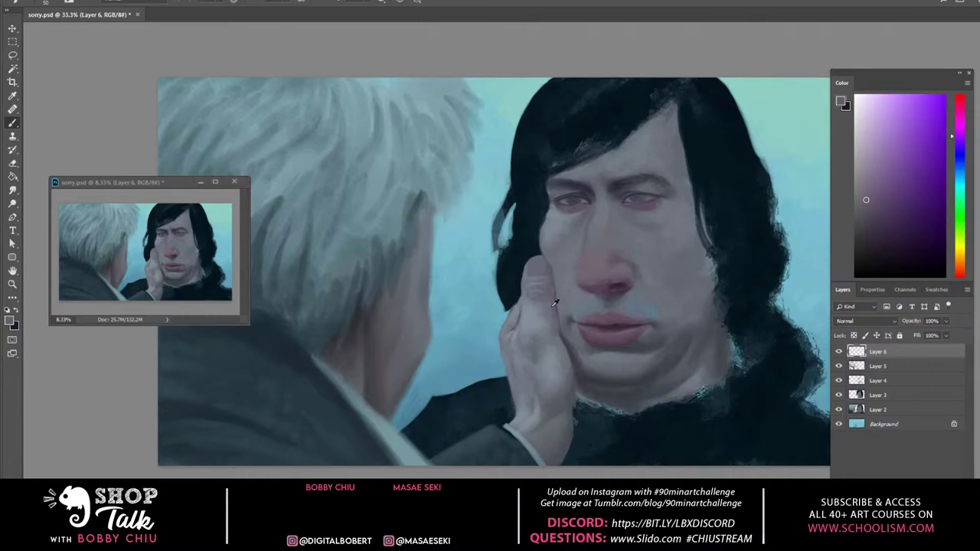
pyautogui.keyDown('alt'); pyautogui.click(551, 300); pyautogui.keyUp('alt')
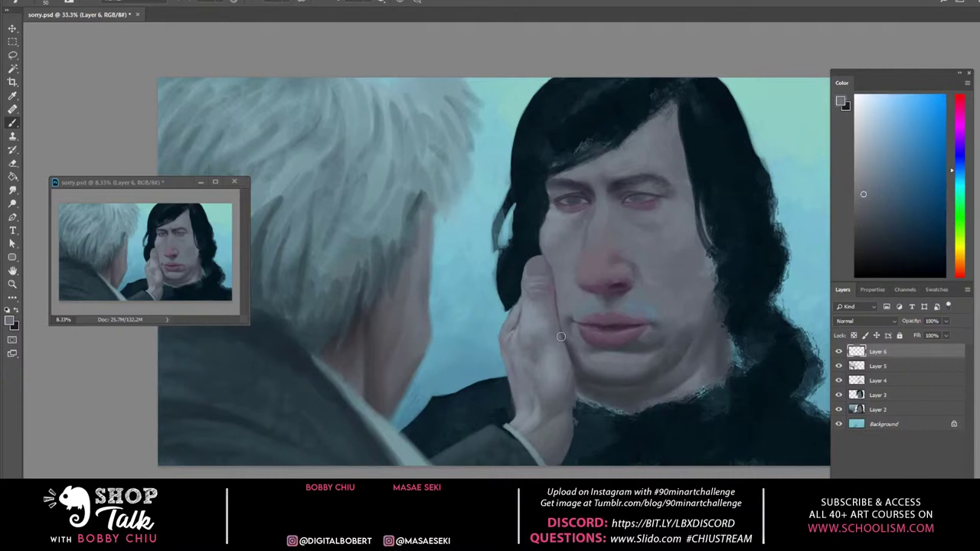
pyautogui.click(838, 352)
pyautogui.click(838, 352)
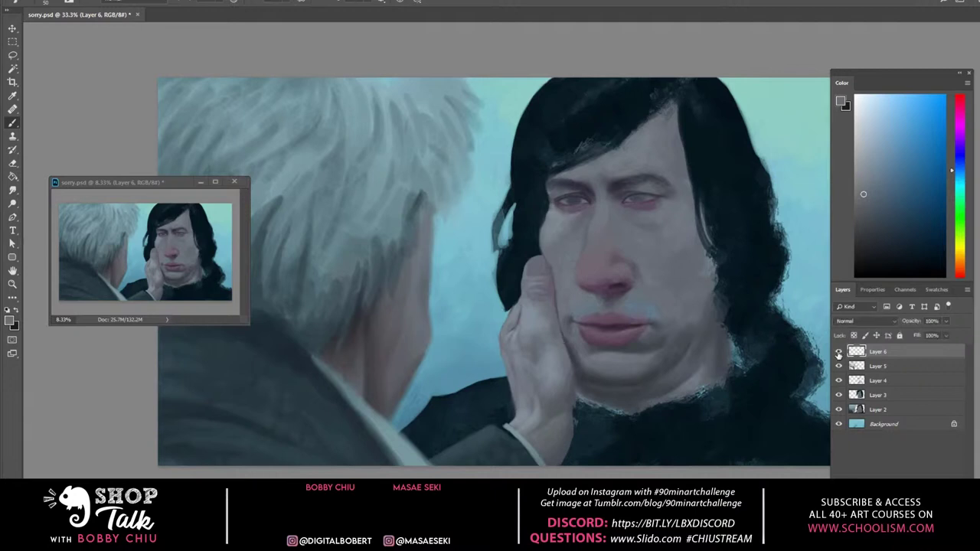
# Lighten the cheek beside the nose, below the inner corner of the eye, with sampled grey skin tones
pyautogui.keyDown('alt'); pyautogui.click(552, 211); pyautogui.keyUp('alt')
pyautogui.keyDown('alt'); pyautogui.click(599, 191); pyautogui.keyUp('alt')
pyautogui.moveTo(575, 230)
pyautogui.mouseDown()
pyautogui.moveTo(564, 243)
pyautogui.moveTo(577, 257)
pyautogui.mouseUp()
pyautogui.moveTo(579, 235); pyautogui.dragTo(569, 255)
pyautogui.moveTo(588, 224); pyautogui.dragTo(575, 250)
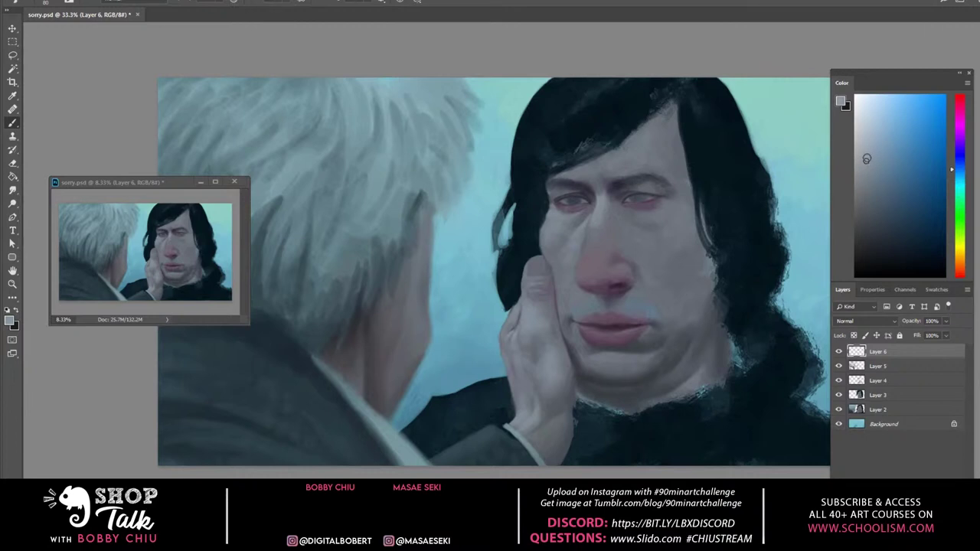
# Tone the reddish nose bridge down to a muted greyish violet, using sampled nose colours
pyautogui.click(963, 145)
pyautogui.click(962, 136)
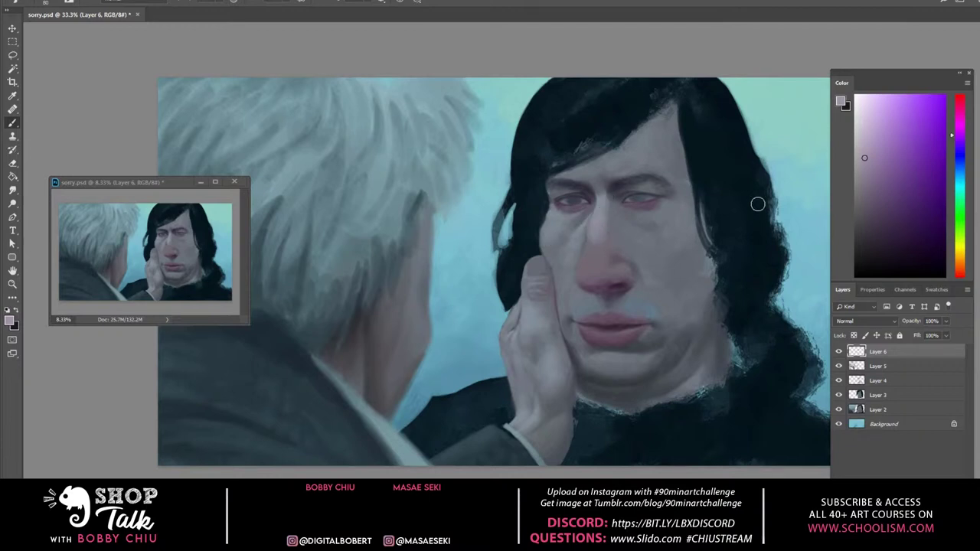
pyautogui.keyDown('alt'); pyautogui.click(600, 241); pyautogui.keyUp('alt')
pyautogui.keyDown('alt'); pyautogui.click(601, 229); pyautogui.keyUp('alt')
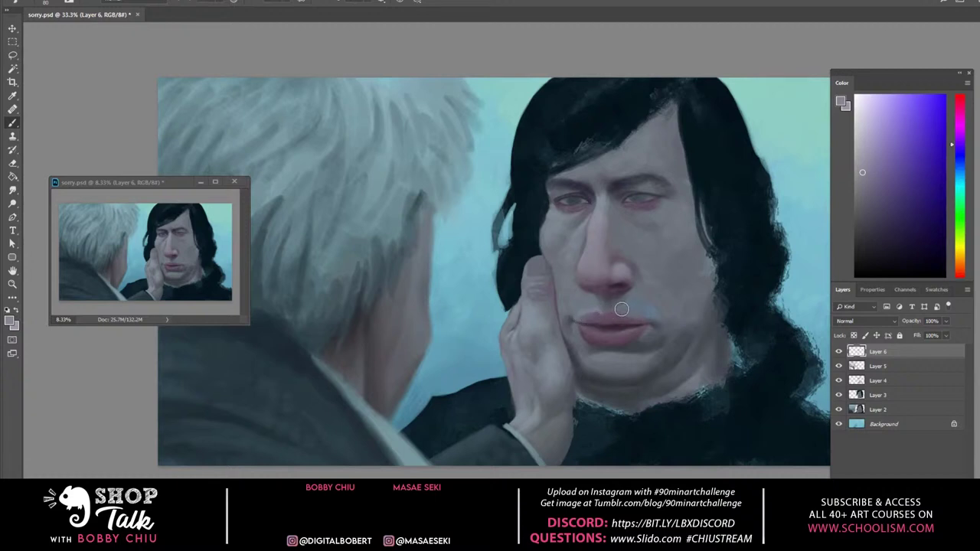
# Paint the area between the nose and upper lip with muted blue-violet and sampled purplish tones
pyautogui.moveTo(622, 305); pyautogui.dragTo(606, 311)
pyautogui.click(873, 172)
pyautogui.click(871, 165)
pyautogui.moveTo(621, 298); pyautogui.dragTo(611, 310)
pyautogui.moveTo(627, 314); pyautogui.dragTo(623, 313)
pyautogui.moveTo(624, 309); pyautogui.dragTo(636, 315)
pyautogui.keyDown('alt'); pyautogui.click(601, 307); pyautogui.keyUp('alt')
pyautogui.keyDown('alt'); pyautogui.click(603, 313); pyautogui.keyUp('alt')
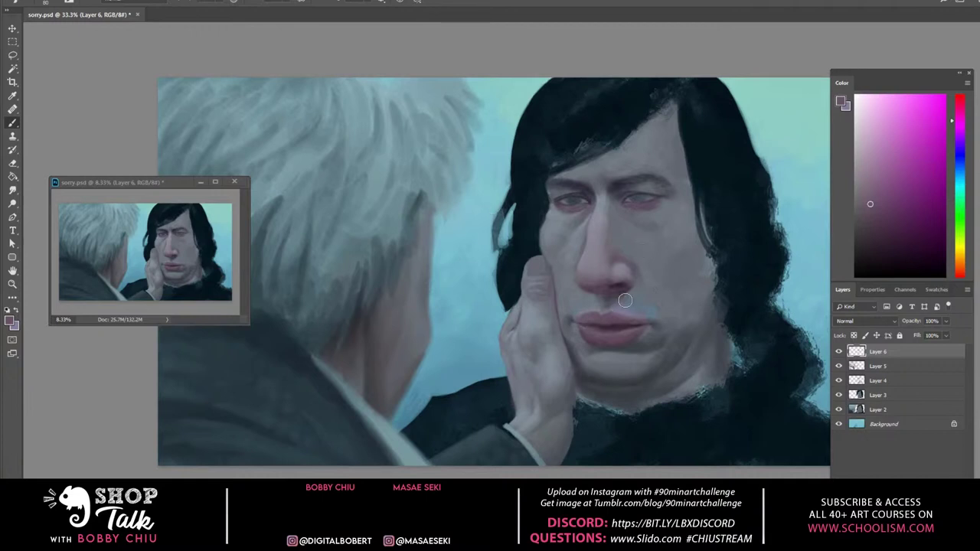
# Repaint the nose tip and nostril with a sampled violet, shifting the colour to a cooler grey-blue
pyautogui.keyDown('alt'); pyautogui.click(586, 291); pyautogui.keyUp('alt')
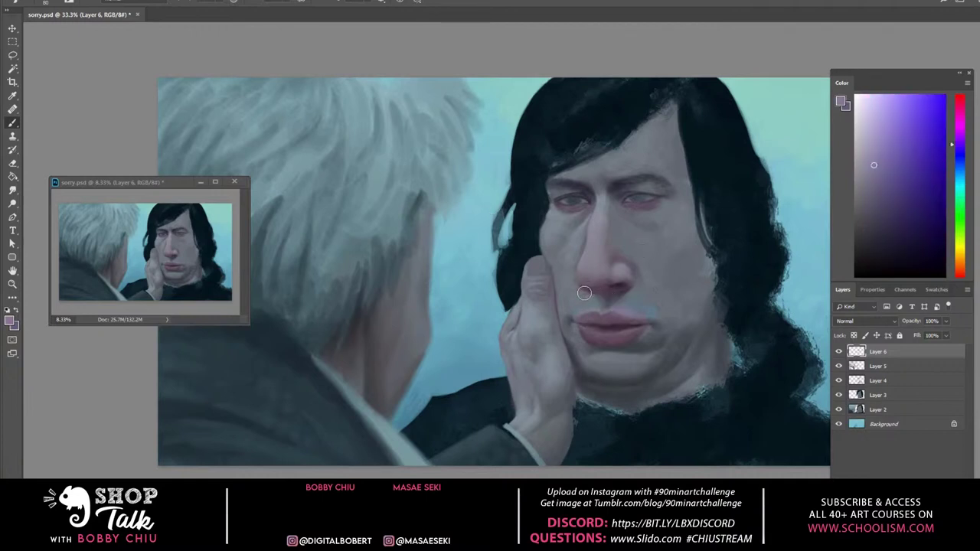
pyautogui.moveTo(590, 283); pyautogui.dragTo(584, 300)
pyautogui.click(961, 169)
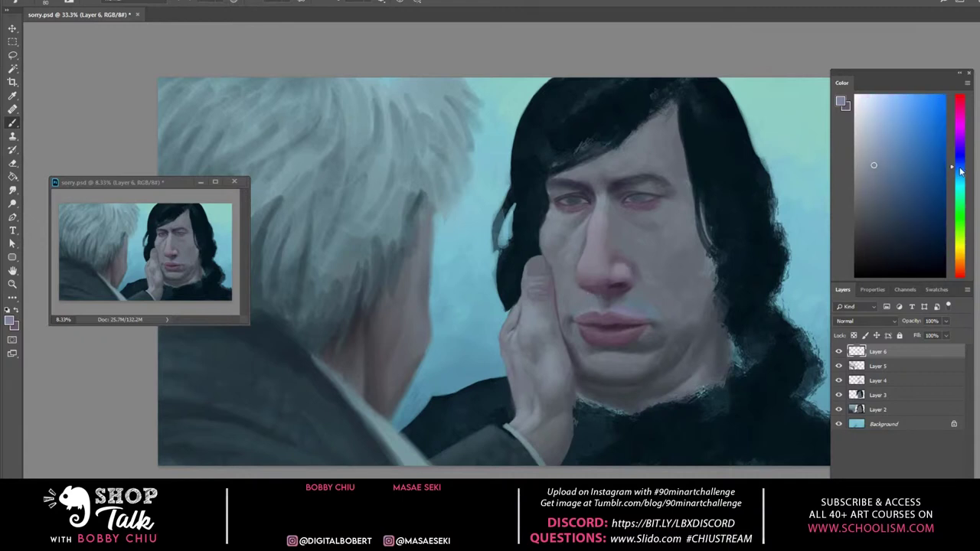
pyautogui.click(961, 164)
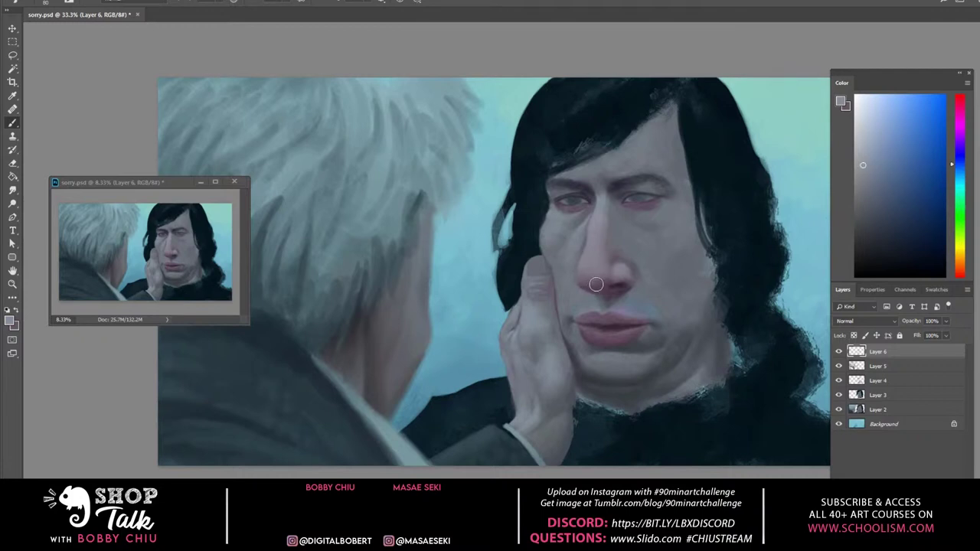
pyautogui.moveTo(593, 285)
pyautogui.mouseDown()
pyautogui.moveTo(559, 339)
pyautogui.moveTo(589, 281)
pyautogui.mouseUp()
# Switch to the Camtasia project, fit the canvas to the view, and examine the dog reference photos and sketch around 9:44 to 9:49
pyautogui.hotkey('alt', 'Tab')
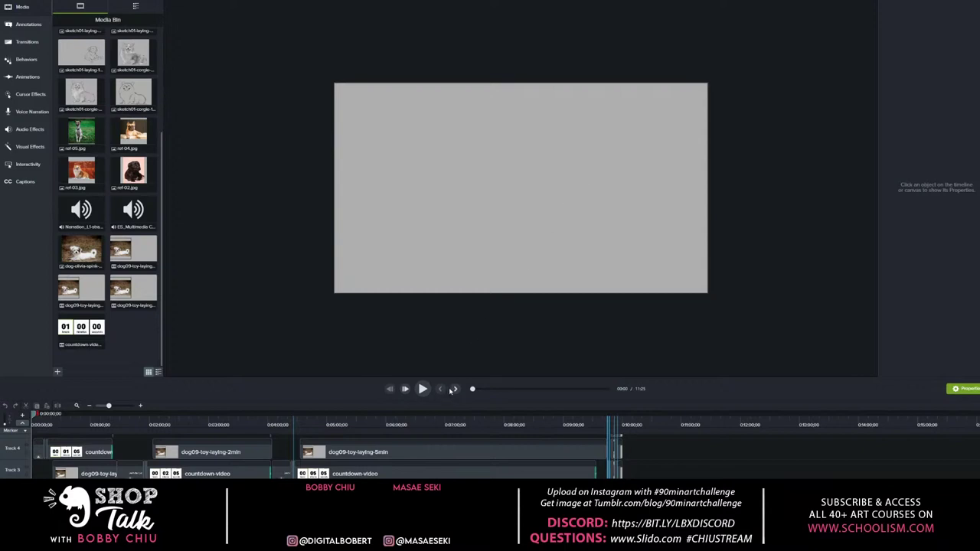
pyautogui.click(612, 420)
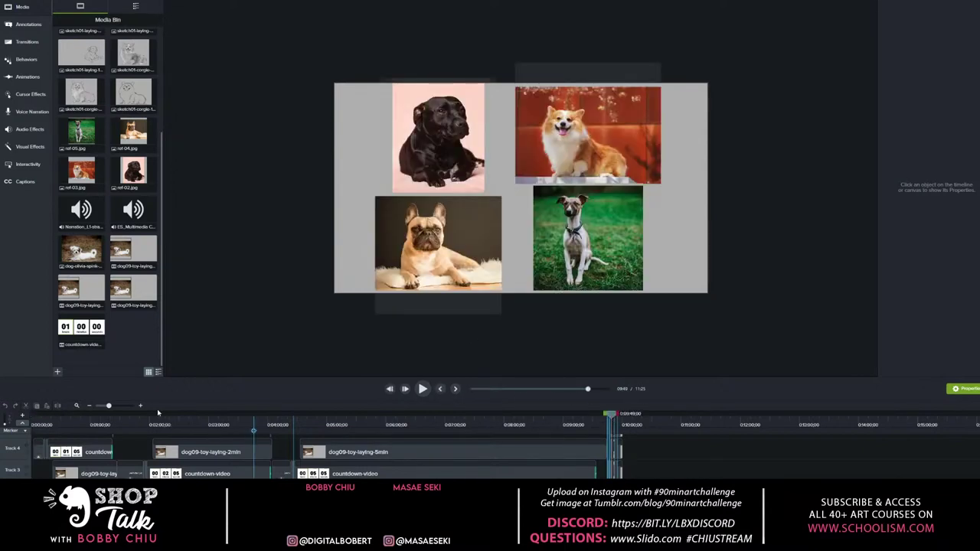
pyautogui.click(142, 406)
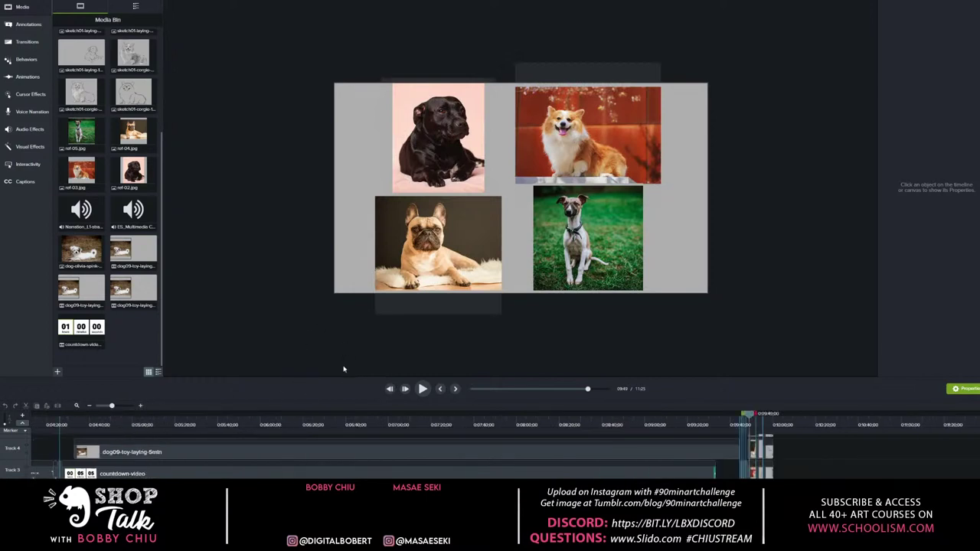
pyautogui.moveTo(345, 377); pyautogui.dragTo(345, 359)
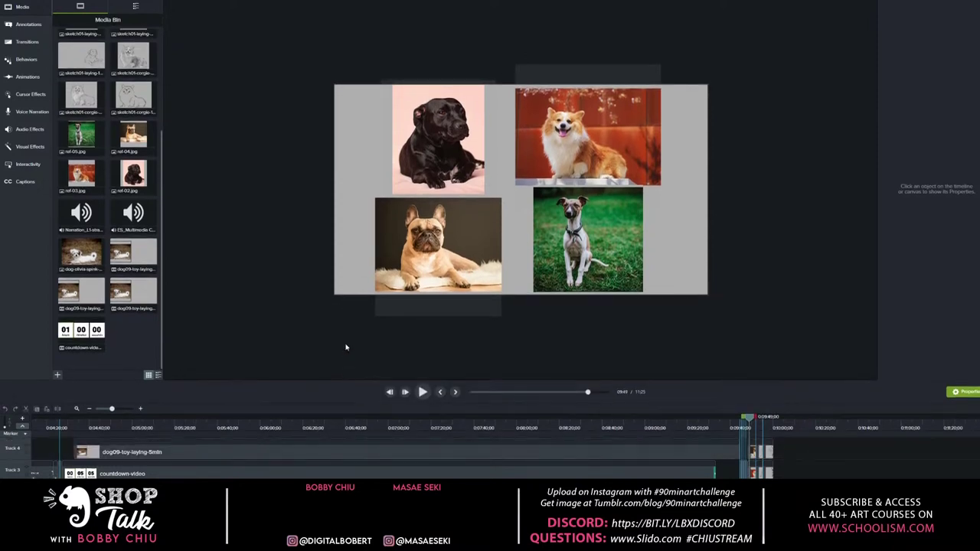
pyautogui.rightClick(358, 322)
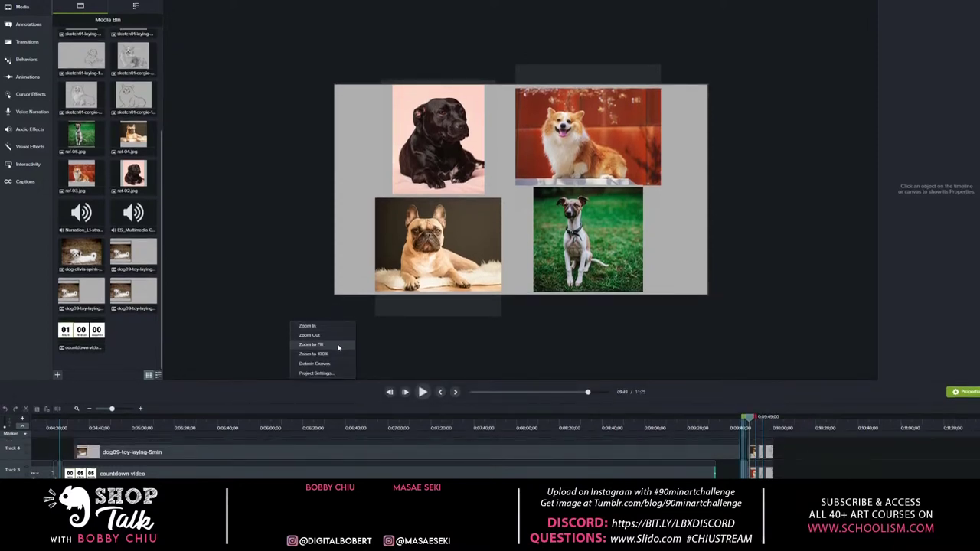
pyautogui.click(340, 344)
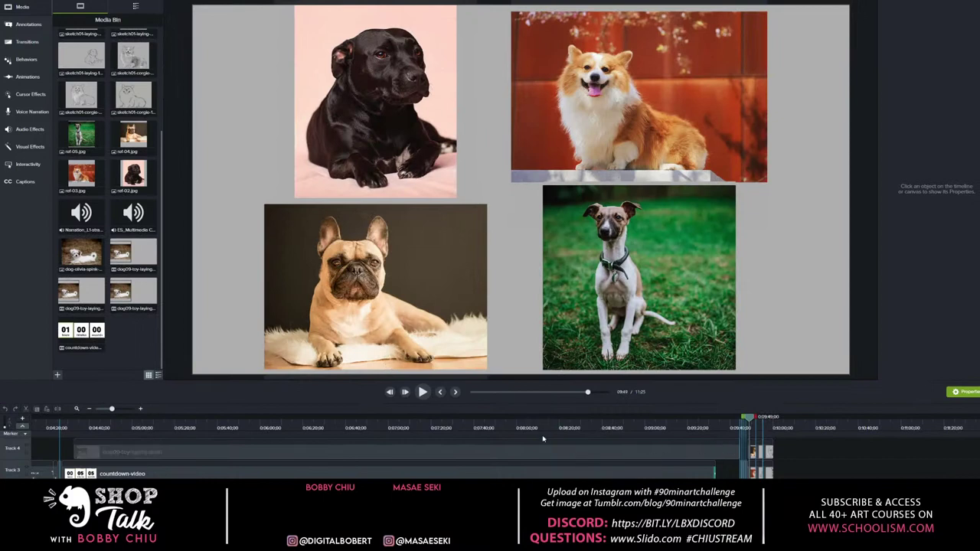
pyautogui.click(141, 410)
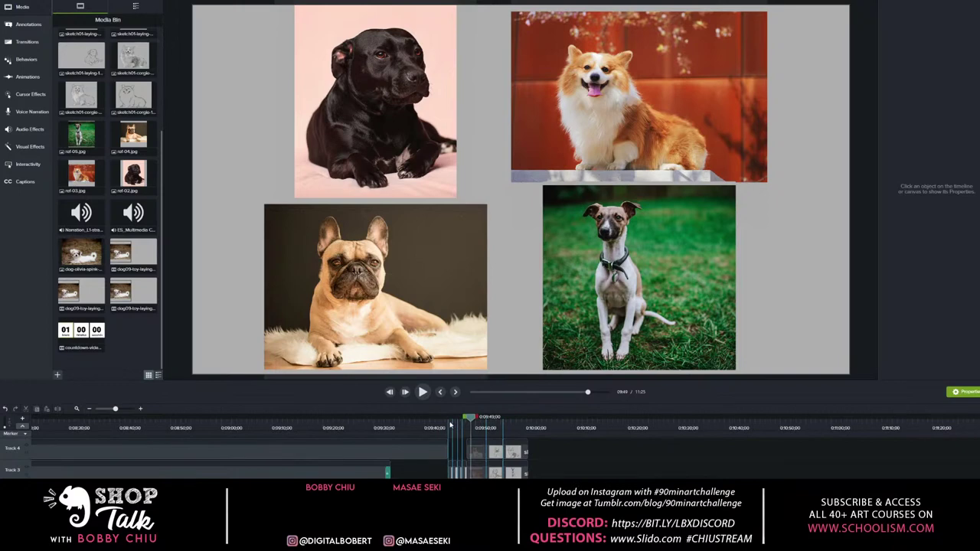
pyautogui.click(450, 425)
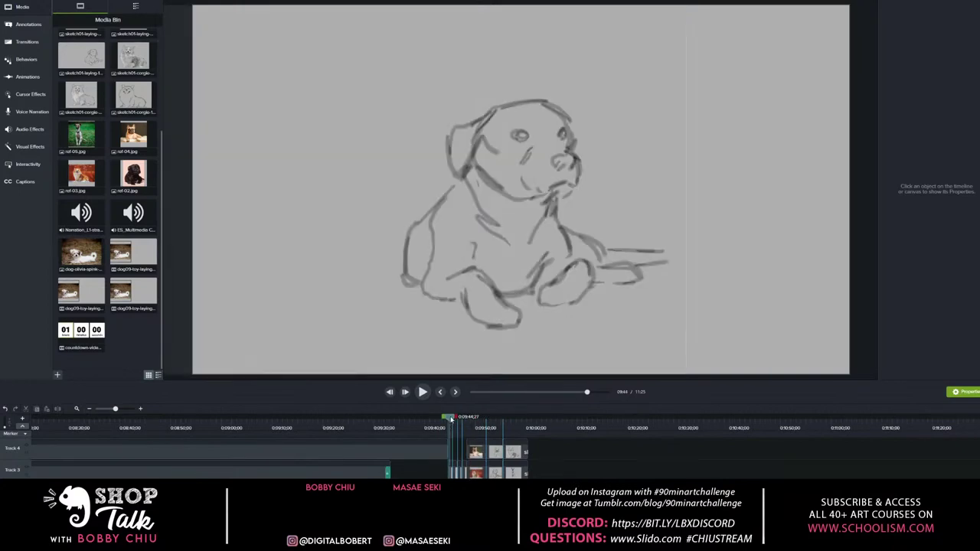
pyautogui.click(470, 423)
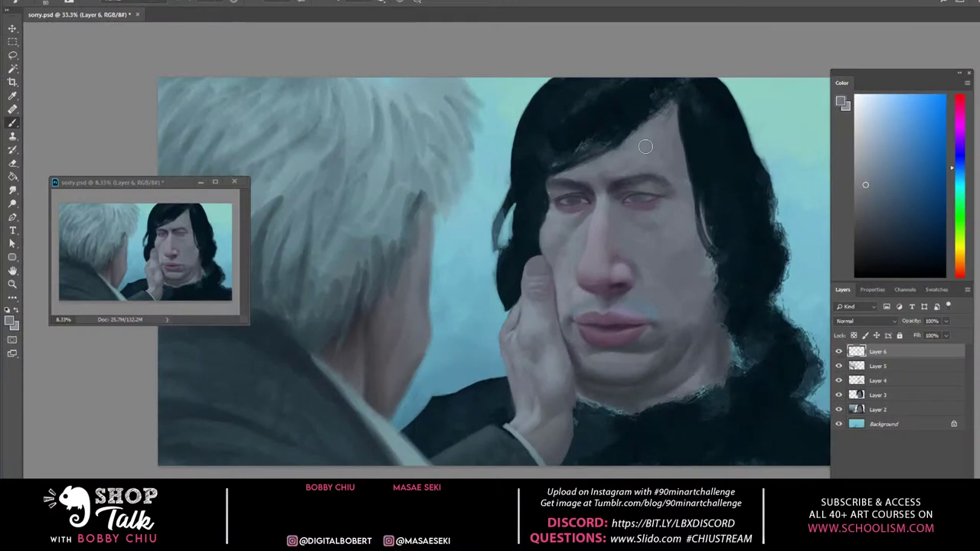
# Repaint both cheeks of the dark-haired figure on Layer 6 with sampled greys and a muted purple
pyautogui.keyDown('alt'); pyautogui.click(581, 286); pyautogui.keyUp('alt')
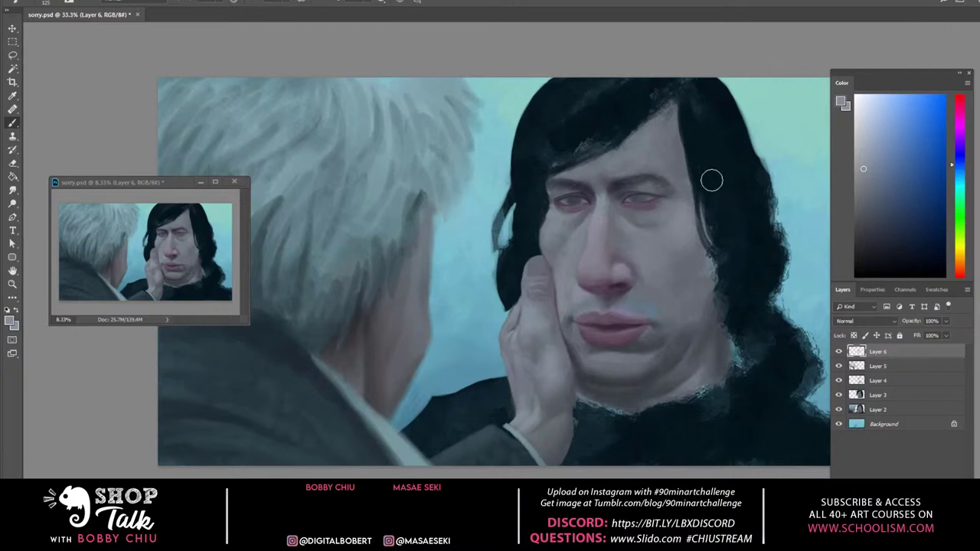
pyautogui.keyDown('alt'); pyautogui.click(706, 224); pyautogui.keyUp('alt')
pyautogui.keyDown('alt'); pyautogui.click(744, 255); pyautogui.keyUp('alt')
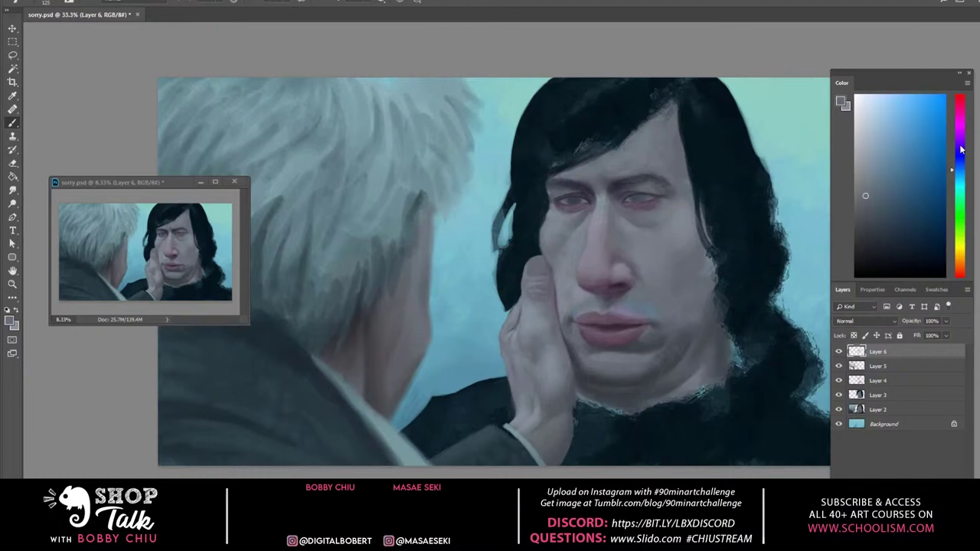
pyautogui.moveTo(962, 144); pyautogui.dragTo(962, 138)
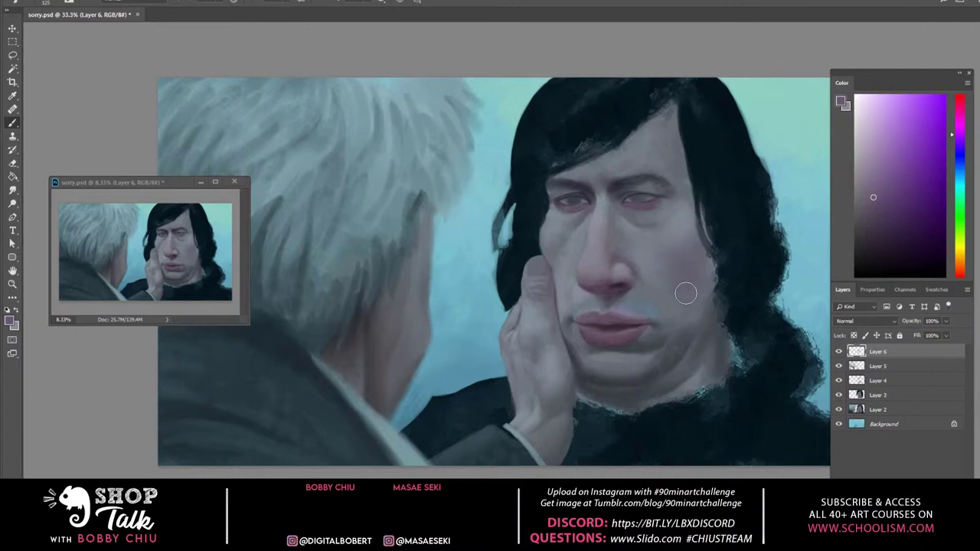
pyautogui.moveTo(681, 287)
pyautogui.mouseDown()
pyautogui.moveTo(696, 256)
pyautogui.moveTo(684, 305)
pyautogui.moveTo(700, 245)
pyautogui.moveTo(686, 263)
pyautogui.moveTo(691, 291)
pyautogui.mouseUp()
pyautogui.moveTo(559, 254)
pyautogui.mouseDown()
pyautogui.moveTo(545, 248)
pyautogui.moveTo(557, 275)
pyautogui.moveTo(545, 249)
pyautogui.moveTo(560, 263)
pyautogui.mouseUp()
# Shade the lower cheek, jaw and neck with dark blue-grey and near-black tones, sampling the neck colour for blending
pyautogui.keyDown('alt'); pyautogui.click(695, 311); pyautogui.keyUp('alt')
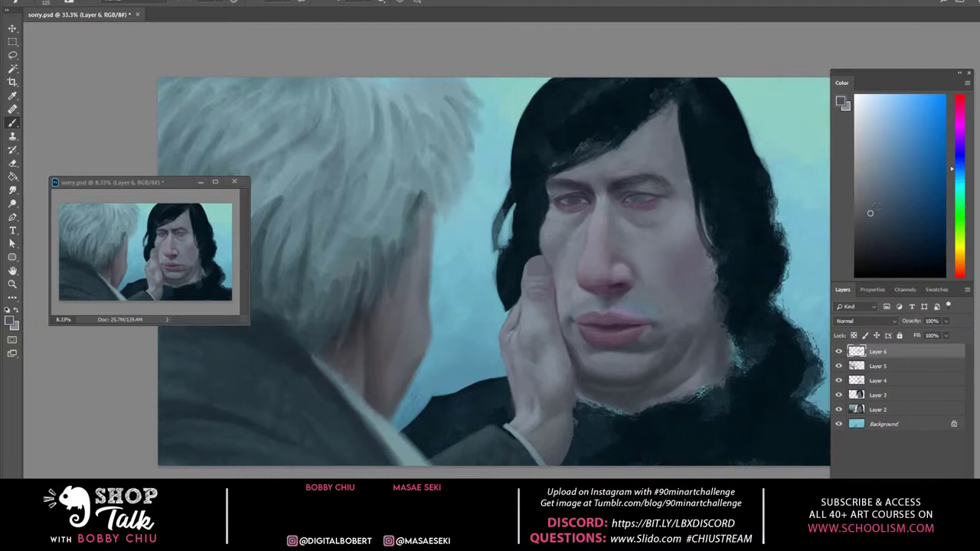
pyautogui.click(958, 160)
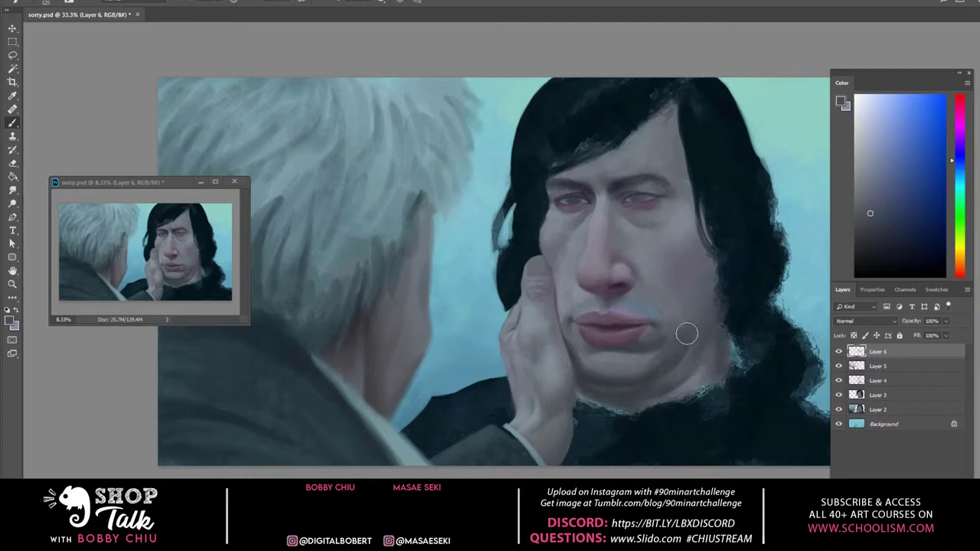
pyautogui.keyDown('alt'); pyautogui.click(633, 383); pyautogui.keyUp('alt')
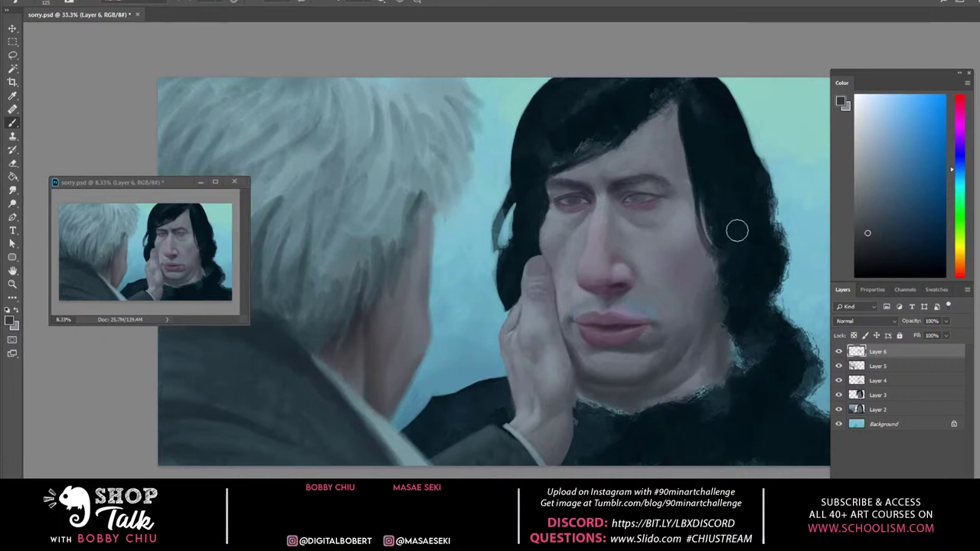
pyautogui.click(869, 245)
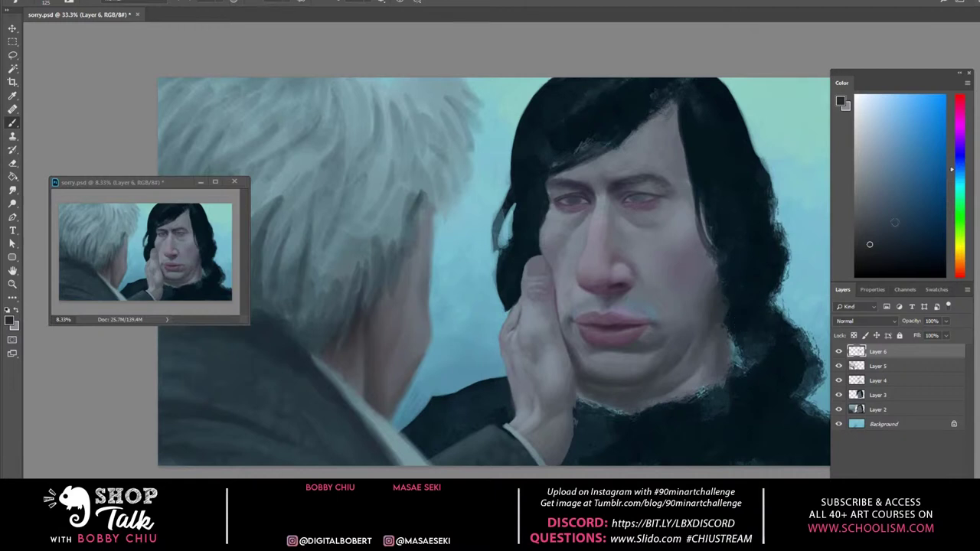
pyautogui.click(871, 256)
pyautogui.keyDown('alt'); pyautogui.click(693, 379); pyautogui.keyUp('alt')
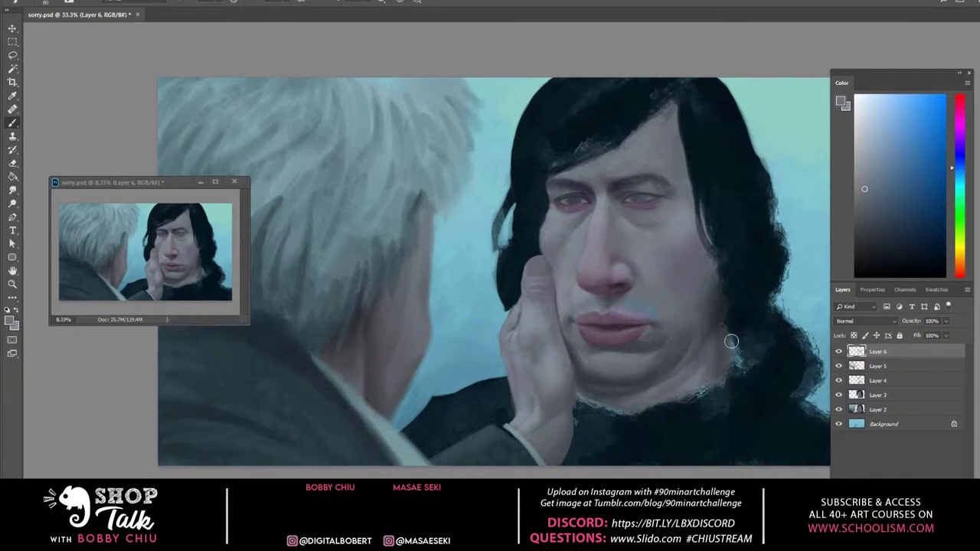
# Compare the painting with and without Layer 6, and darken the cheek edge beside the hair with sampled tones
pyautogui.keyDown('alt'); pyautogui.click(737, 272); pyautogui.keyUp('alt')
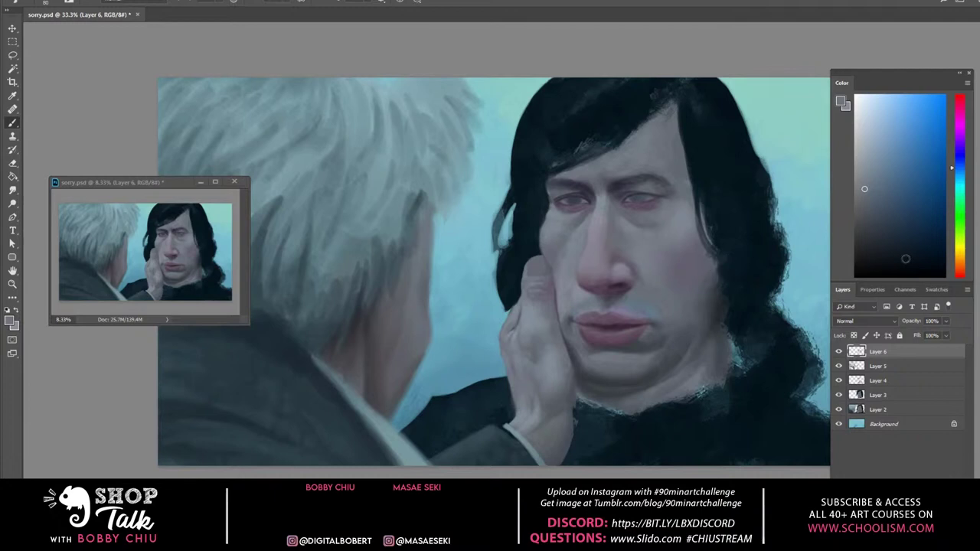
pyautogui.click(838, 351)
pyautogui.click(838, 351)
pyautogui.keyDown('alt'); pyautogui.click(724, 283); pyautogui.keyUp('alt')
pyautogui.keyDown('alt'); pyautogui.click(725, 306); pyautogui.keyUp('alt')
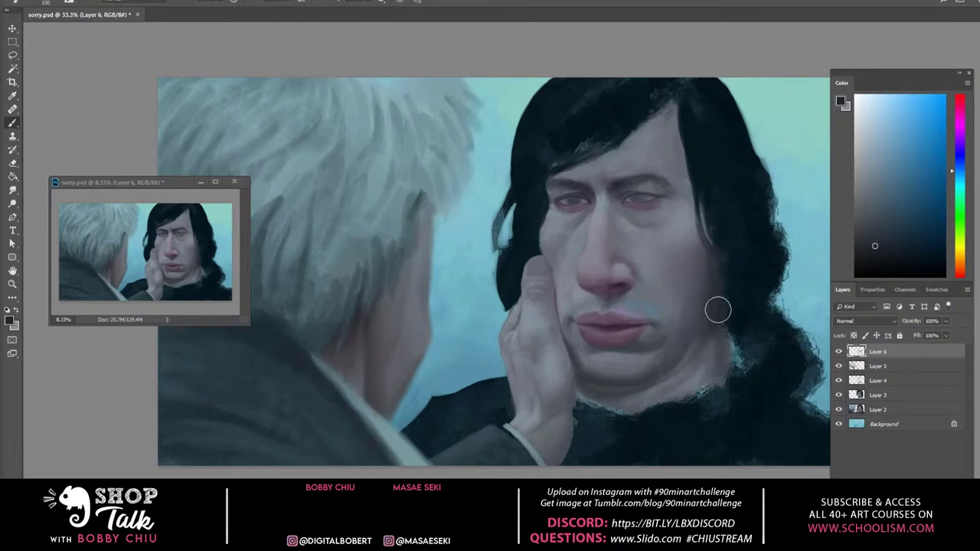
# Extend the near-black hair down beside the neck and clean up the neck and collar edge on Layer 6 with sampled tones
pyautogui.keyDown('alt'); pyautogui.click(744, 272); pyautogui.keyUp('alt')
pyautogui.moveTo(735, 295); pyautogui.dragTo(736, 338)
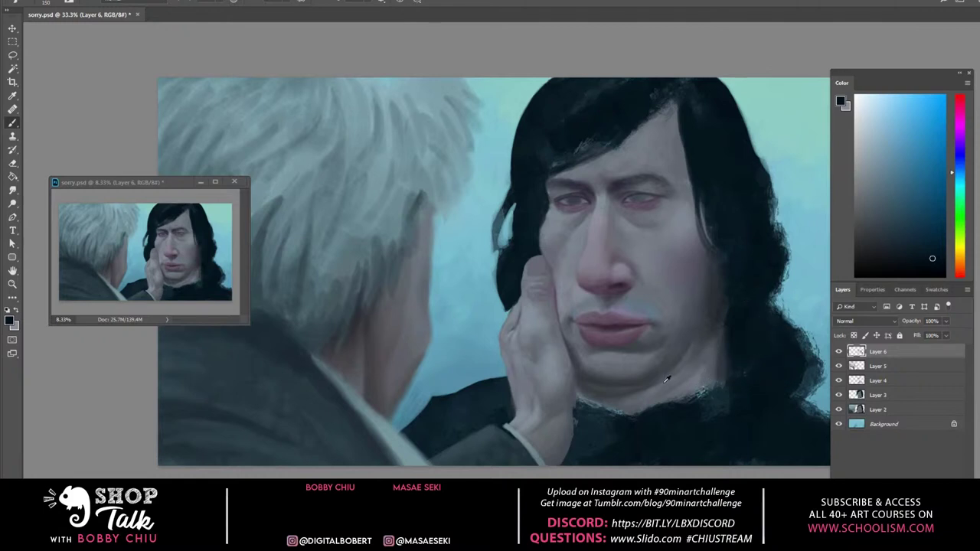
pyautogui.keyDown('alt'); pyautogui.click(701, 349); pyautogui.keyUp('alt')
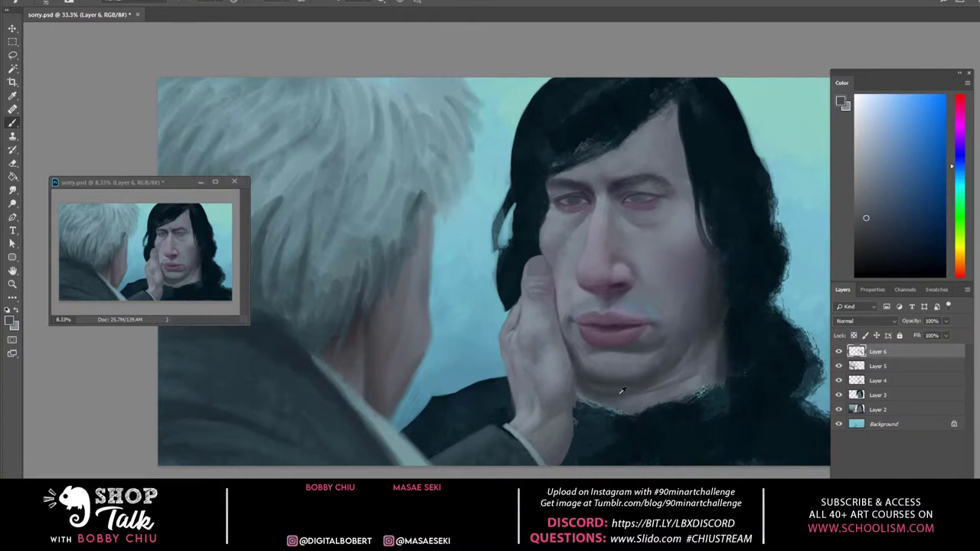
pyautogui.keyDown('alt'); pyautogui.click(616, 394); pyautogui.keyUp('alt')
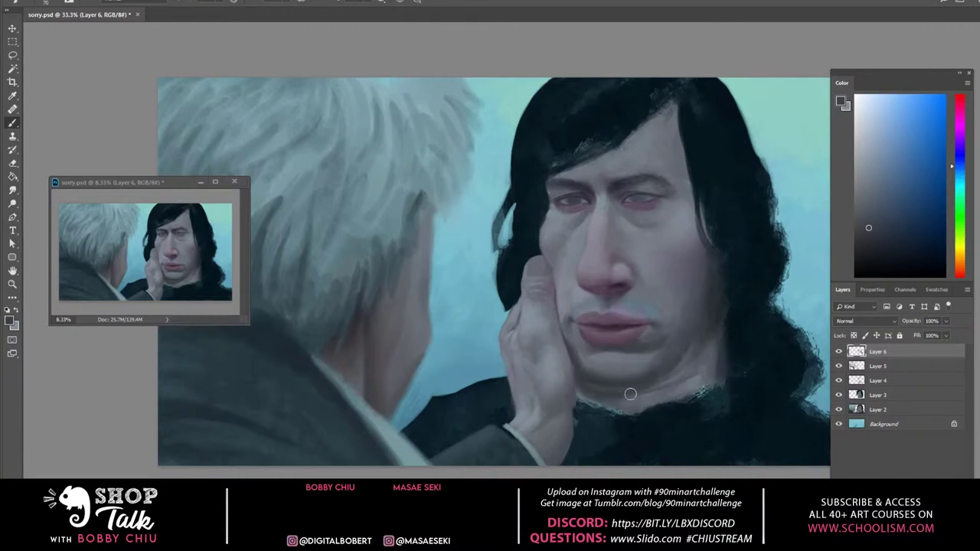
pyautogui.keyDown('alt'); pyautogui.click(694, 379); pyautogui.keyUp('alt')
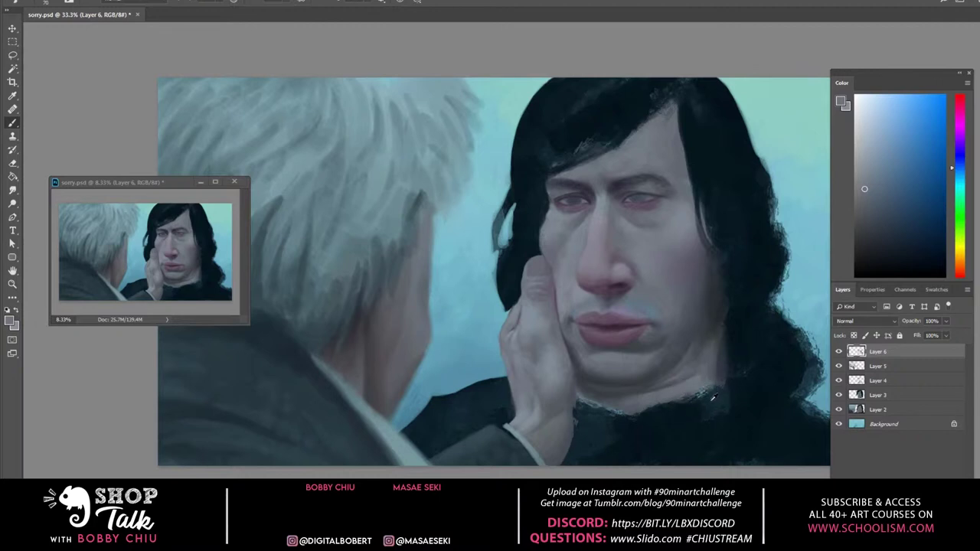
pyautogui.keyDown('alt'); pyautogui.click(685, 414); pyautogui.keyUp('alt')
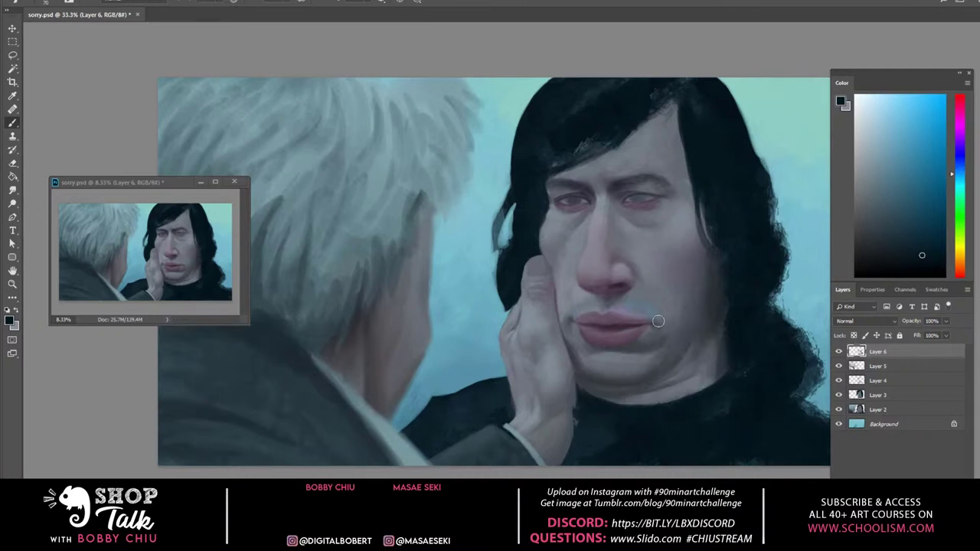
# Shade the wrist and the shadow edge between hand and black collar with sampled and darker blue-greys
pyautogui.keyDown('alt'); pyautogui.click(570, 419); pyautogui.keyUp('alt')
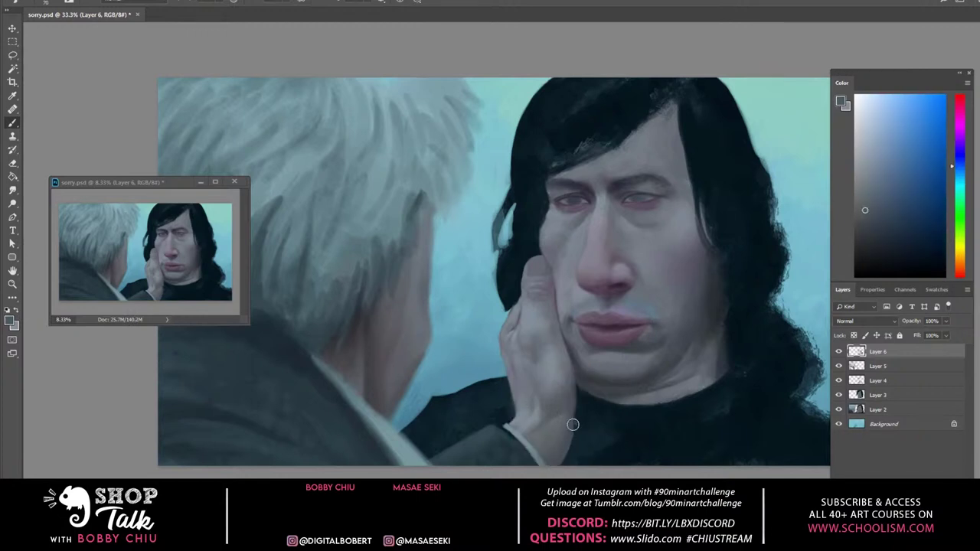
pyautogui.click(866, 227)
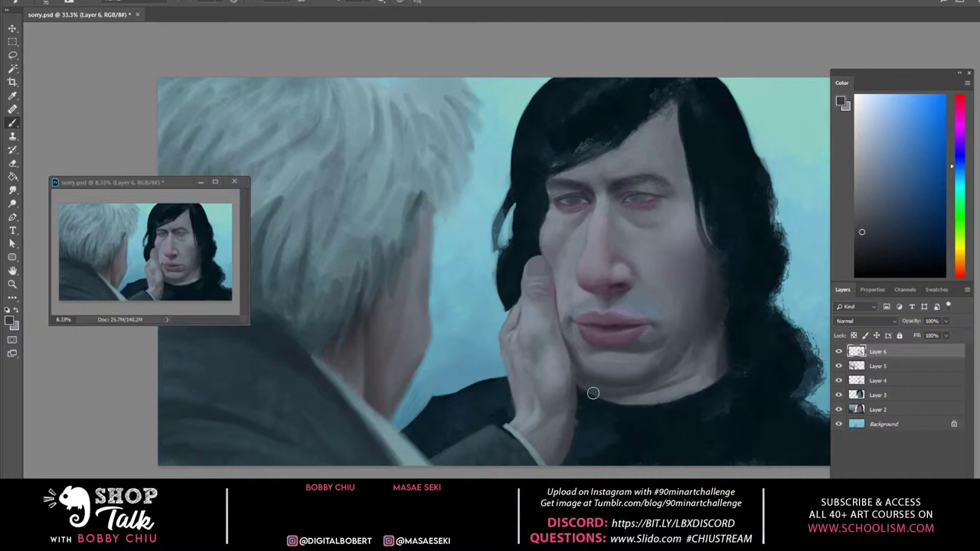
pyautogui.click(863, 247)
pyautogui.moveTo(863, 246); pyautogui.dragTo(865, 241)
pyautogui.keyDown('alt'); pyautogui.click(580, 420); pyautogui.keyUp('alt')
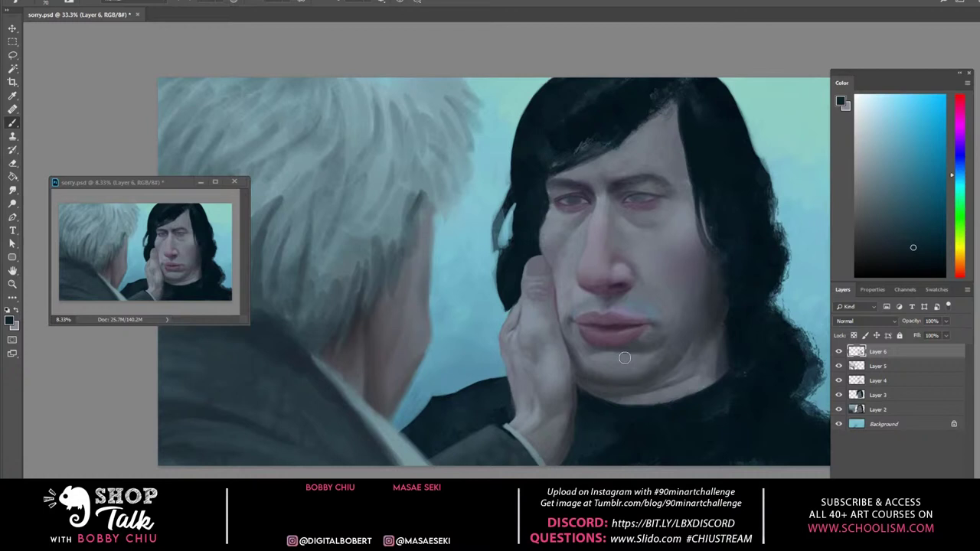
pyautogui.keyDown('alt'); pyautogui.click(574, 431); pyautogui.keyUp('alt')
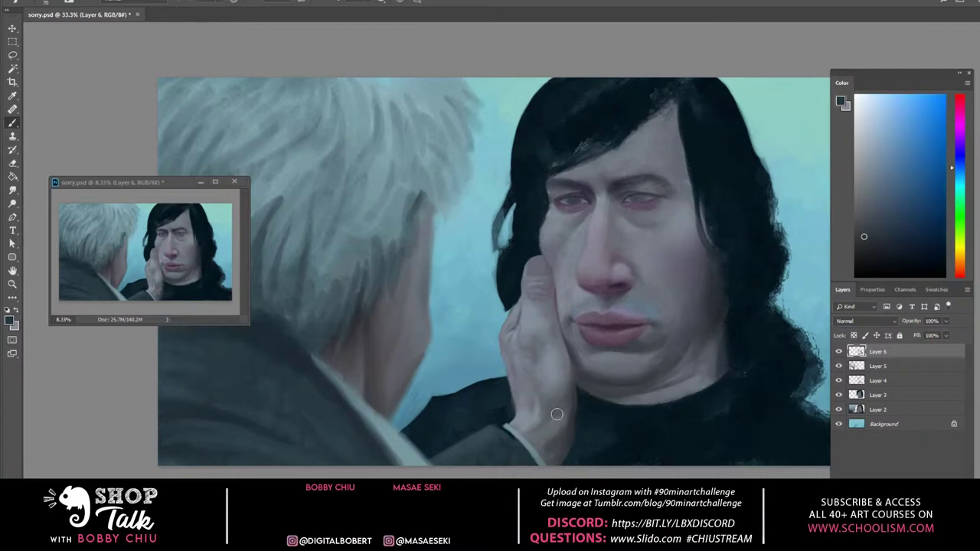
pyautogui.keyDown('alt'); pyautogui.click(567, 423); pyautogui.keyUp('alt')
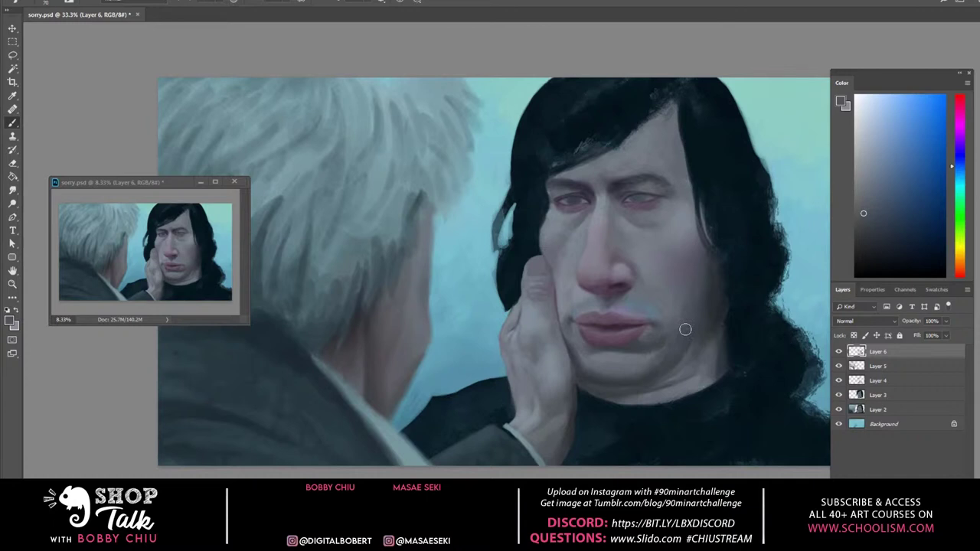
# Blend sampled greys beside the nose bridge, and compare the face with and without Layers 4 and 5
pyautogui.keyDown('alt'); pyautogui.click(605, 199); pyautogui.keyUp('alt')
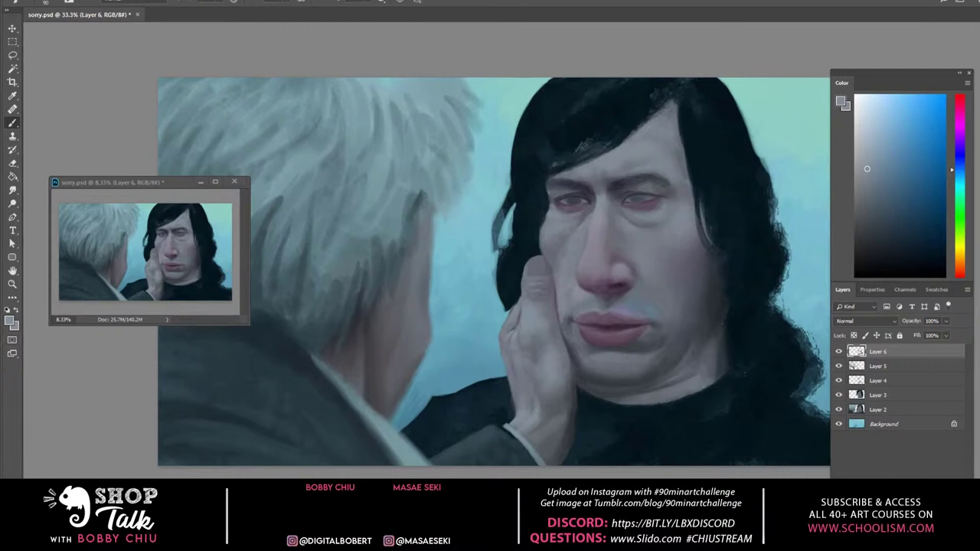
pyautogui.keyDown('alt'); pyautogui.click(588, 210); pyautogui.keyUp('alt')
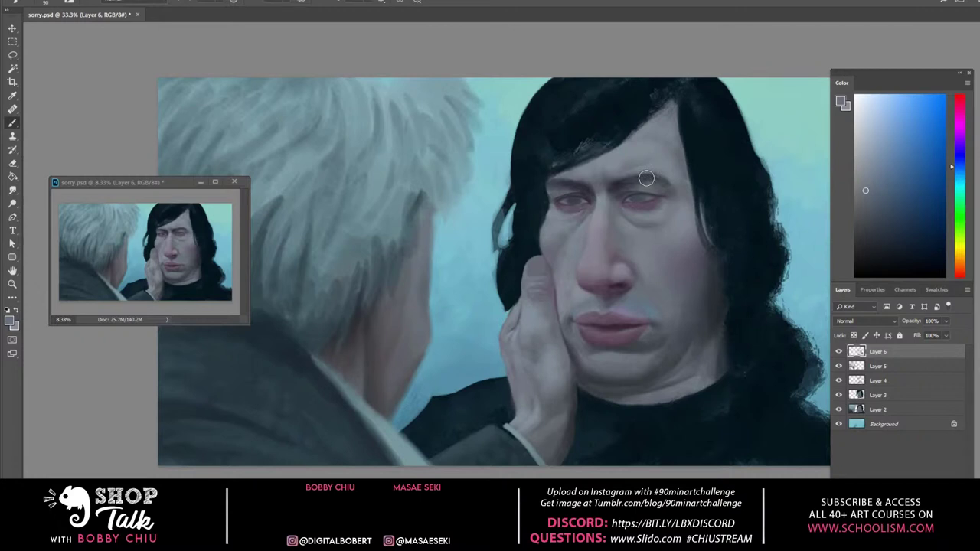
pyautogui.moveTo(585, 199); pyautogui.dragTo(584, 218)
pyautogui.click(839, 382)
pyautogui.click(839, 383)
pyautogui.click(839, 381)
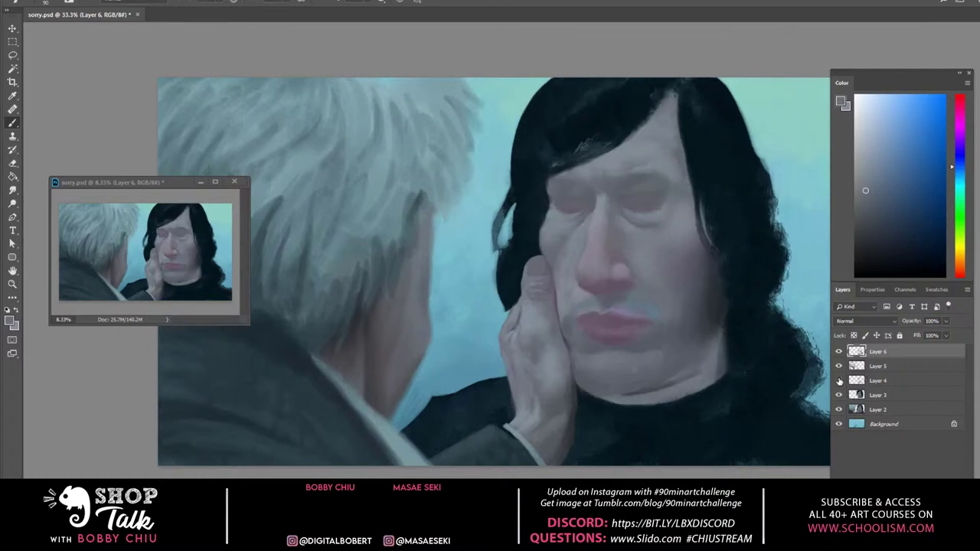
pyautogui.click(839, 381)
pyautogui.click(839, 367)
pyautogui.click(839, 367)
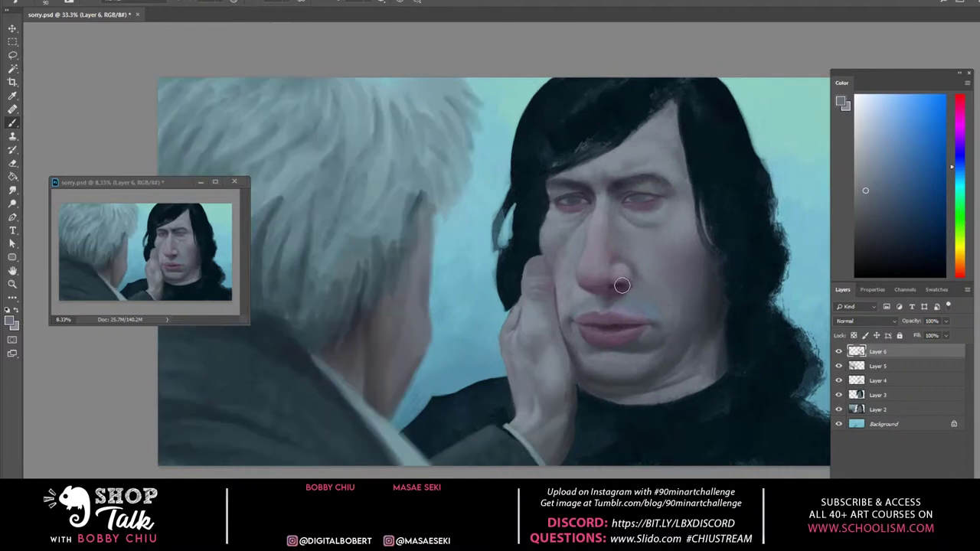
# Lasso the mouth corner nearest the hand and copy it to a new layer
pyautogui.press('l')
pyautogui.moveTo(601, 312)
pyautogui.mouseDown()
pyautogui.moveTo(576, 296)
pyautogui.moveTo(563, 301)
pyautogui.moveTo(550, 318)
pyautogui.moveTo(554, 346)
pyautogui.moveTo(587, 360)
pyautogui.moveTo(612, 315)
pyautogui.mouseUp()
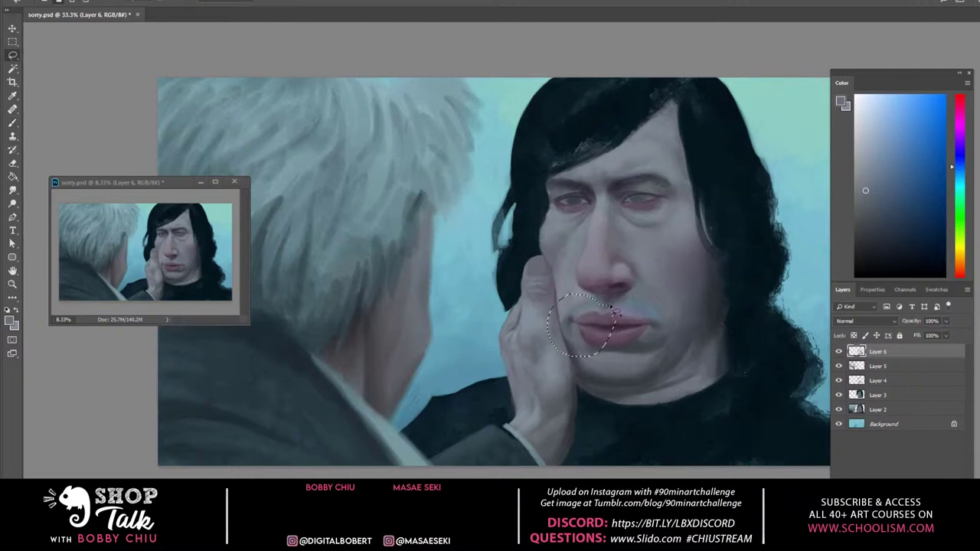
pyautogui.moveTo(551, 341); pyautogui.dragTo(616, 316)
pyautogui.hotkey('ctrl', 'j')
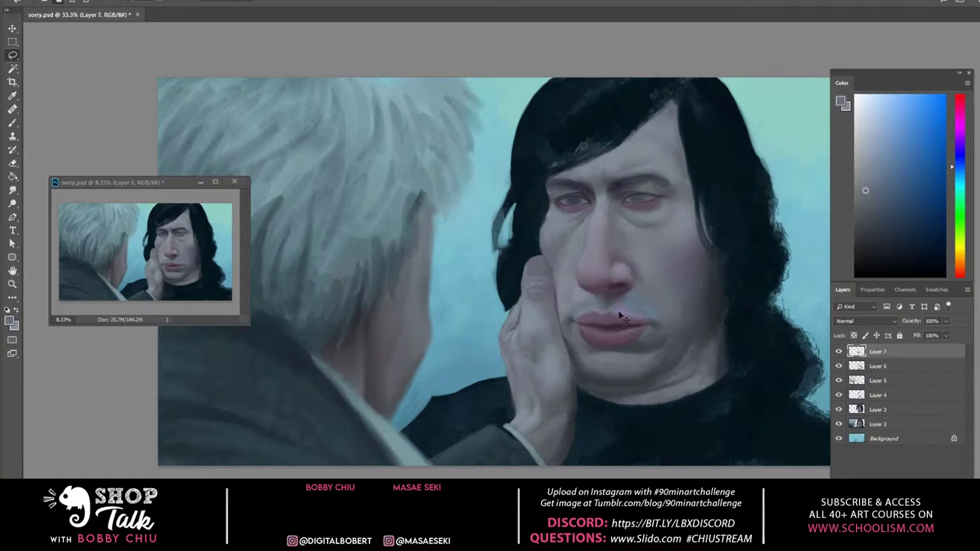
# Reshape the copied mouth corner with Liquify and compare the face with and without Layer 7
pyautogui.click(163, 2)
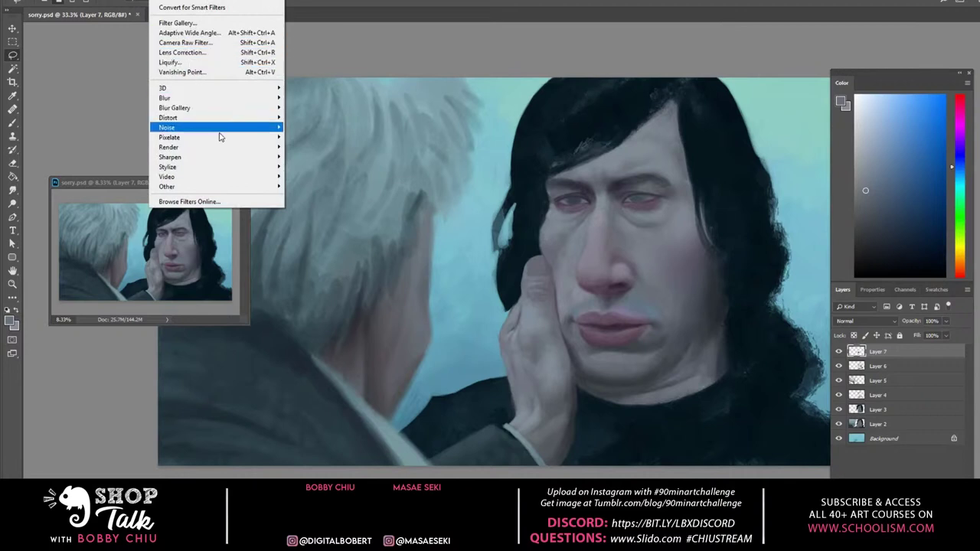
pyautogui.moveTo(251, 119)
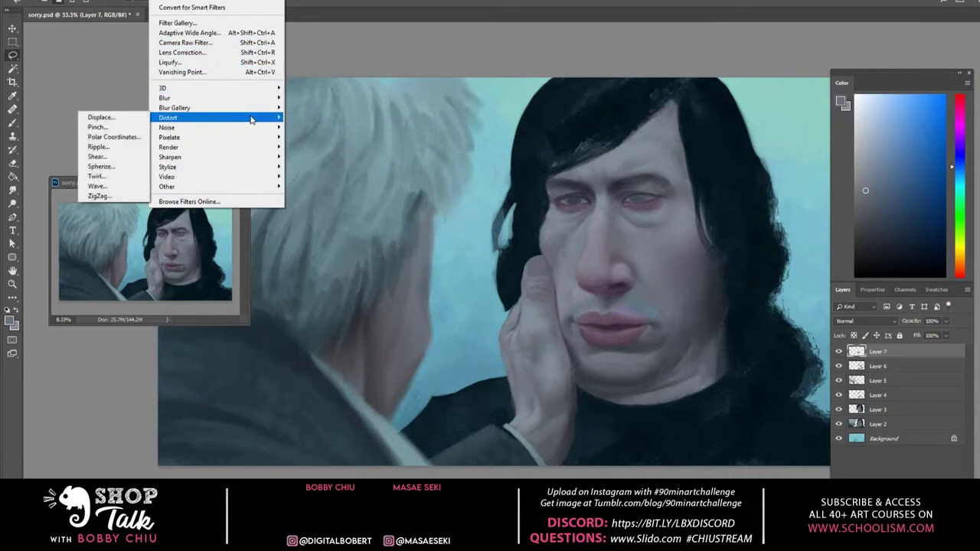
pyautogui.click(253, 63)
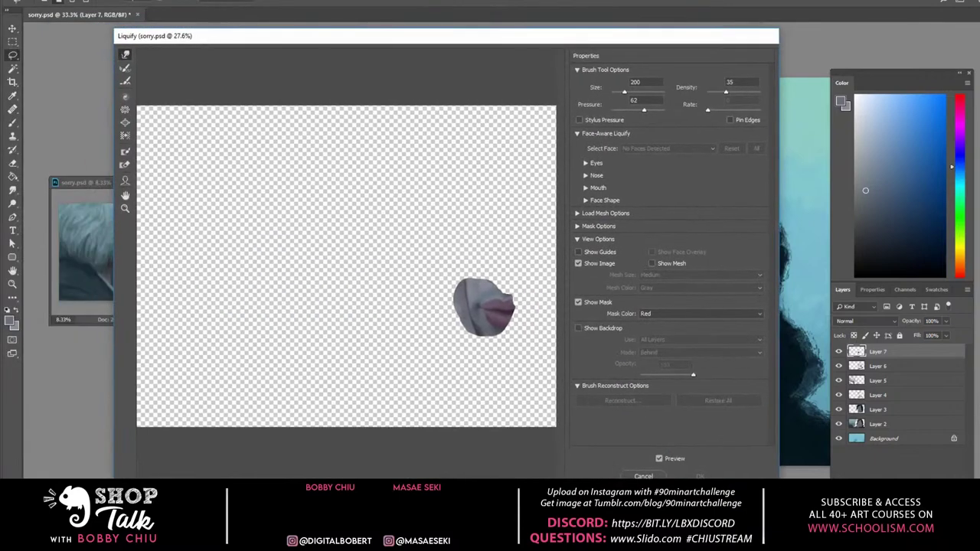
pyautogui.moveTo(484, 301)
pyautogui.mouseDown()
pyautogui.moveTo(475, 303)
pyautogui.moveTo(490, 287)
pyautogui.mouseUp()
pyautogui.click(701, 476)
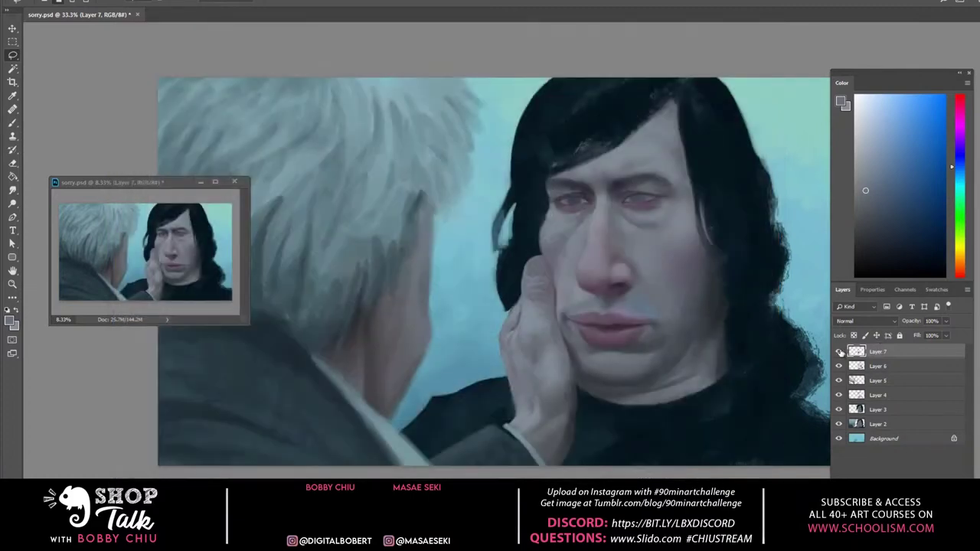
pyautogui.click(839, 352)
pyautogui.click(838, 351)
pyautogui.press('e')
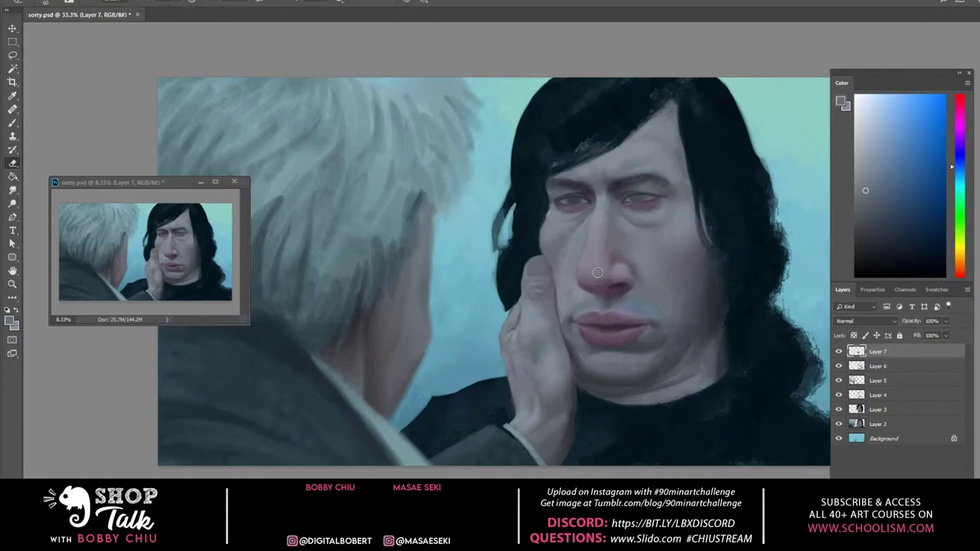
# Warp the mouth corner patch again with Liquify at brush size 200, and check the change by toggling Layer 7's visibility
pyautogui.click(162, 0)
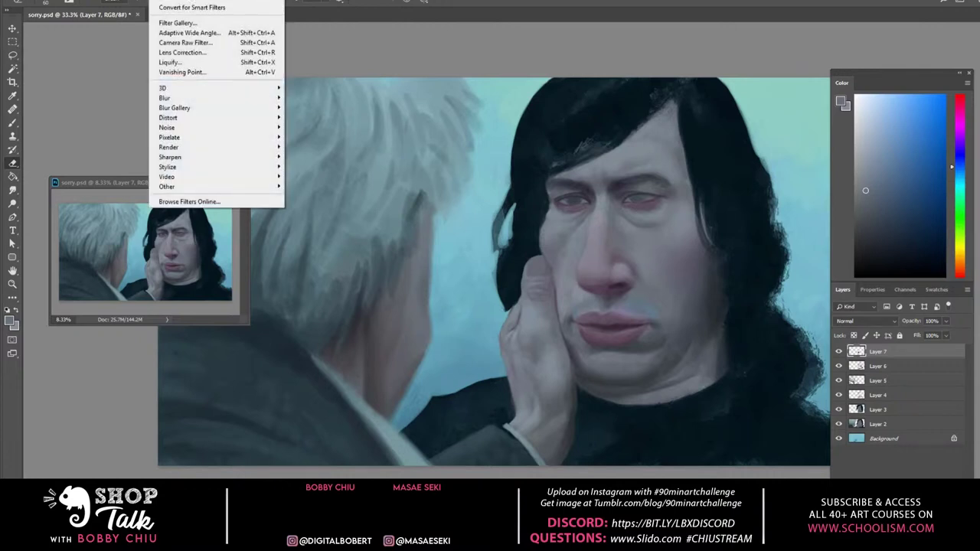
pyautogui.press('Escape')
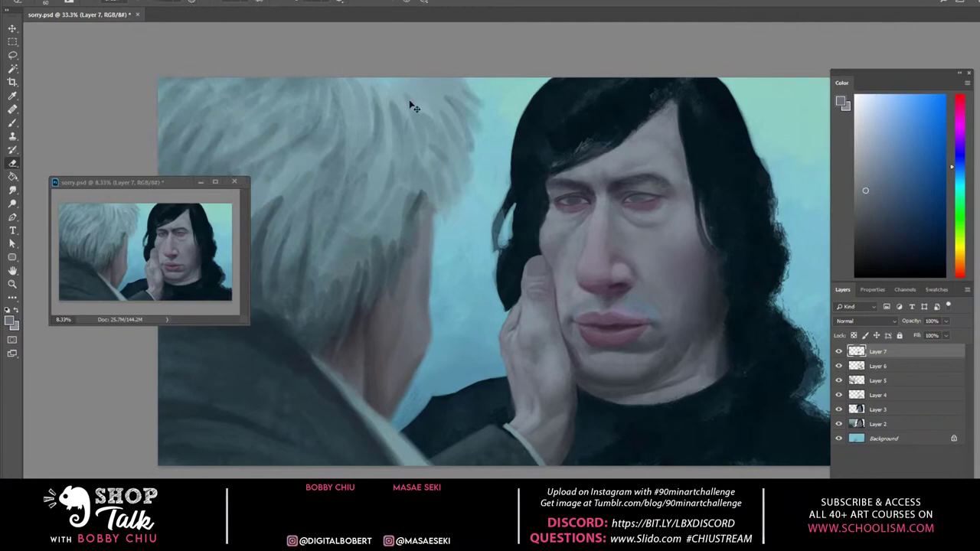
pyautogui.hotkey('shift', 'ctrl', 'x')
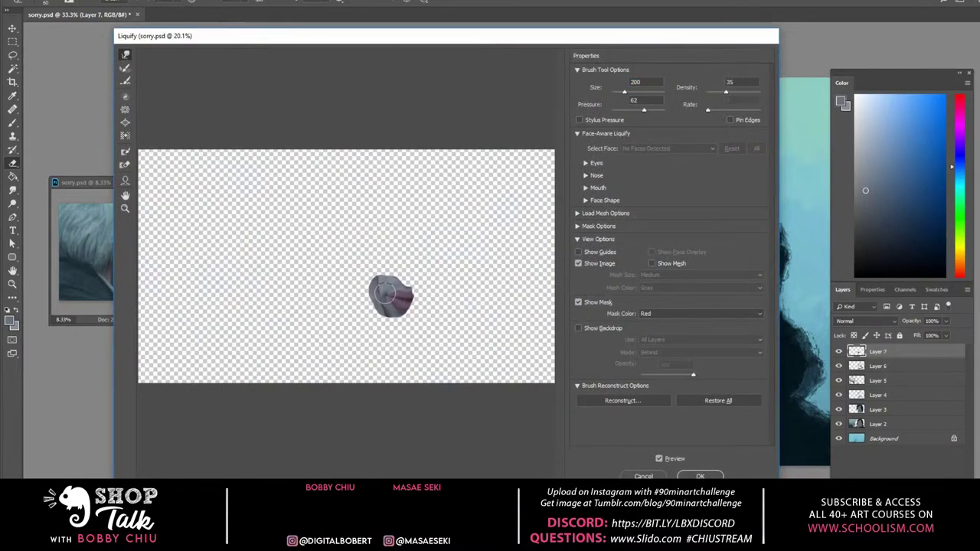
pyautogui.moveTo(385, 291)
pyautogui.mouseDown()
pyautogui.moveTo(397, 304)
pyautogui.moveTo(381, 293)
pyautogui.moveTo(391, 294)
pyautogui.mouseUp()
pyautogui.click(699, 476)
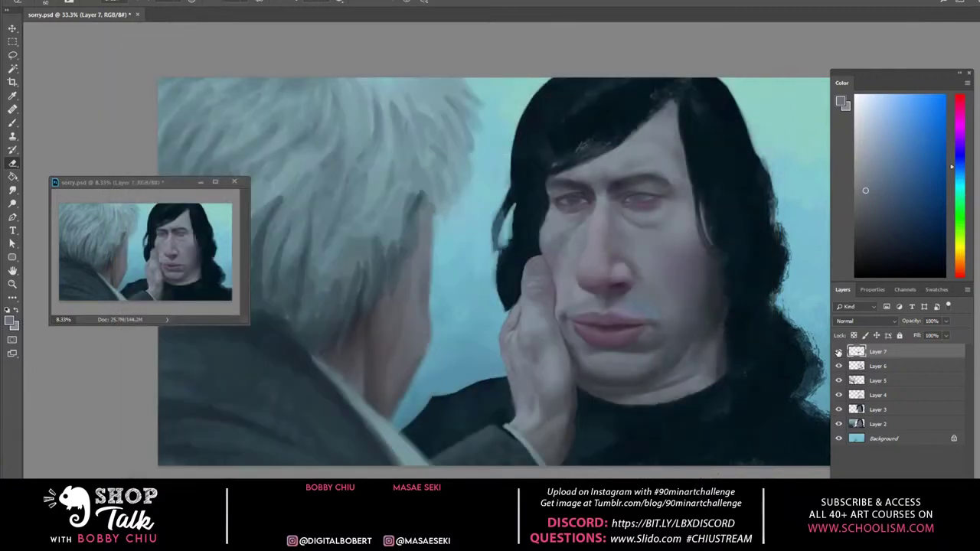
pyautogui.click(838, 352)
pyautogui.click(838, 351)
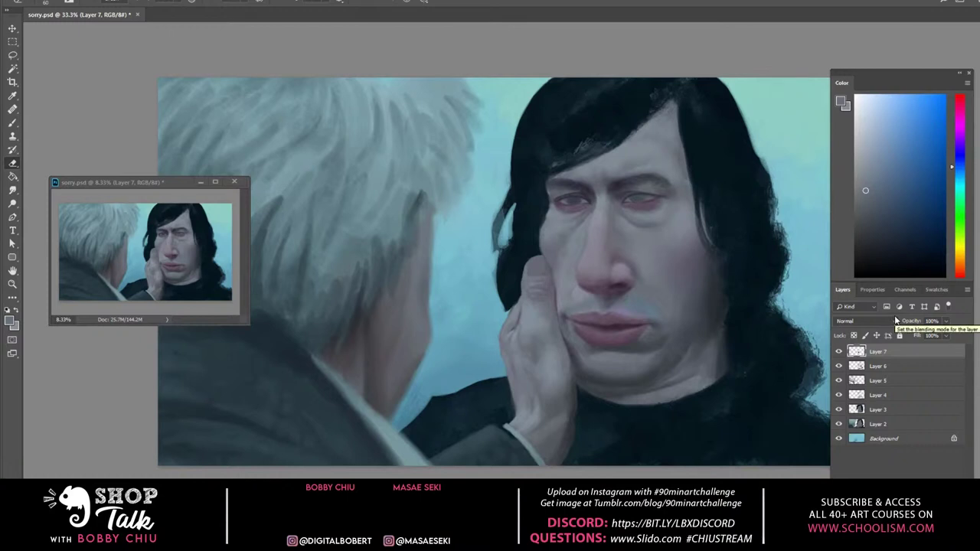
pyautogui.click(838, 353)
pyautogui.click(838, 352)
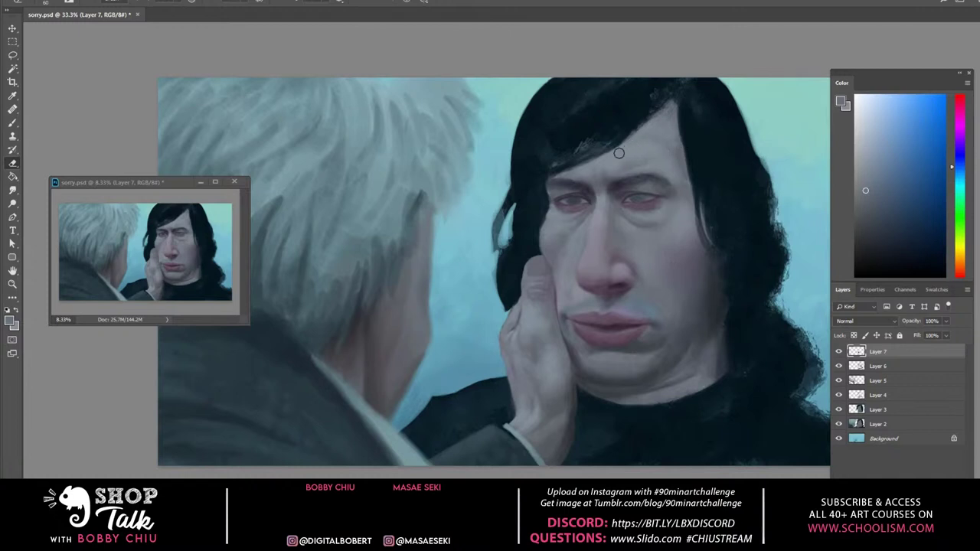
# Paint the cheek beside the hair, the outer brow and the raised fingers on Layer 7 with a grey sampled from the forehead
pyautogui.press('b')
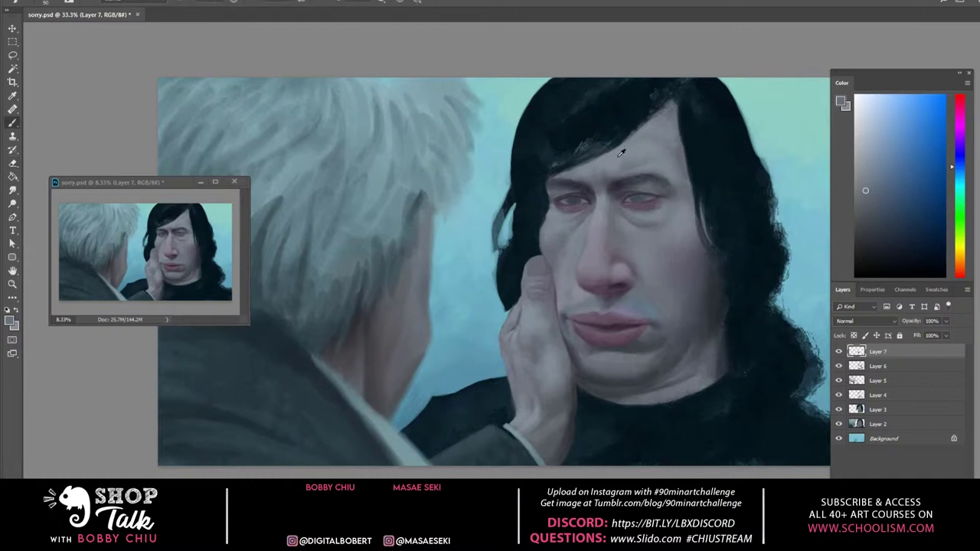
pyautogui.keyDown('alt'); pyautogui.click(622, 153); pyautogui.keyUp('alt')
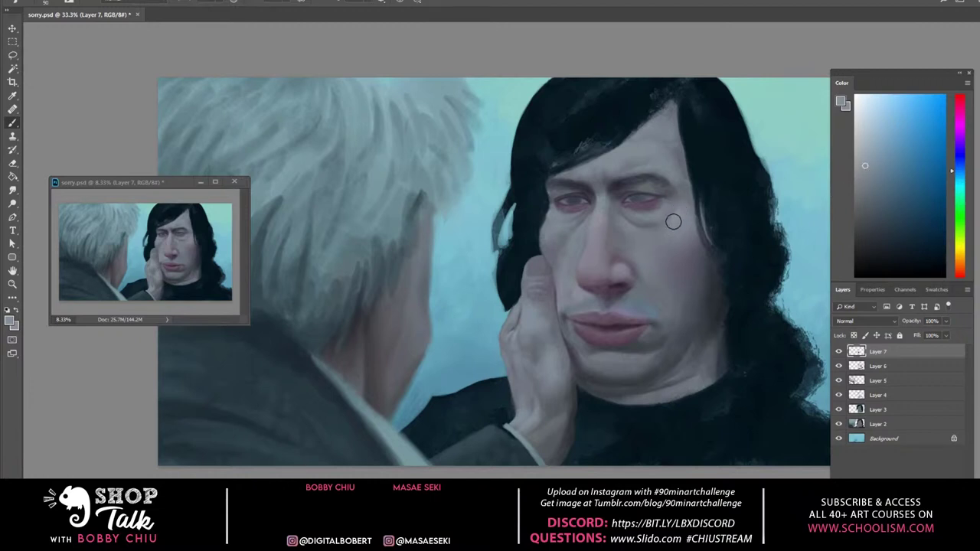
pyautogui.moveTo(677, 218); pyautogui.dragTo(711, 222)
pyautogui.moveTo(545, 182); pyautogui.dragTo(557, 178)
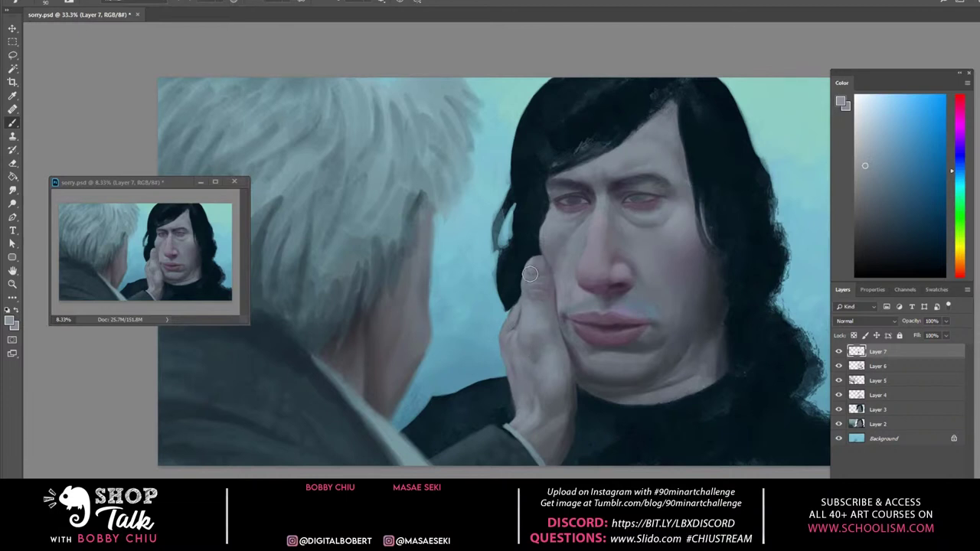
pyautogui.moveTo(536, 277); pyautogui.dragTo(548, 282)
# Deepen the shadows around both mouth corners and the upper lip with dark grey, and sample the lighter skin beside the nose
pyautogui.keyDown('alt'); pyautogui.click(630, 346); pyautogui.keyUp('alt')
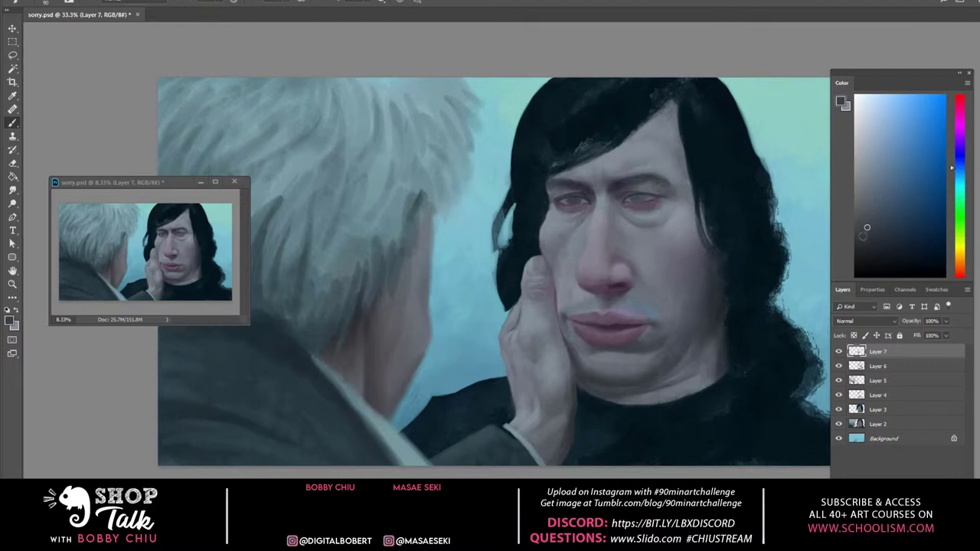
pyautogui.click(861, 237)
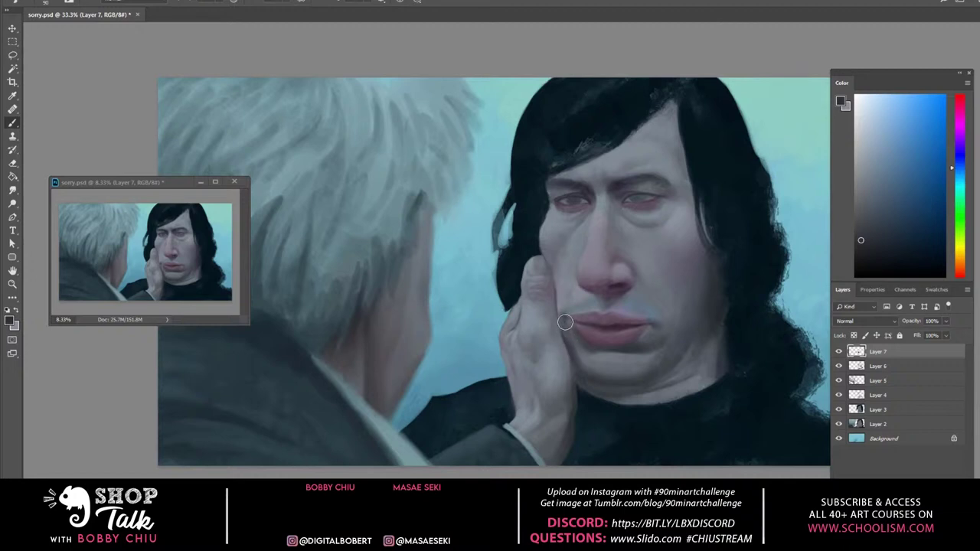
pyautogui.moveTo(557, 310); pyautogui.dragTo(559, 324)
pyautogui.moveTo(646, 316); pyautogui.dragTo(627, 320)
pyautogui.moveTo(575, 344); pyautogui.dragTo(580, 344)
pyautogui.moveTo(574, 309)
pyautogui.mouseDown()
pyautogui.moveTo(586, 339)
pyautogui.moveTo(567, 331)
pyautogui.mouseUp()
pyautogui.keyDown('alt'); pyautogui.click(582, 288); pyautogui.keyUp('alt')
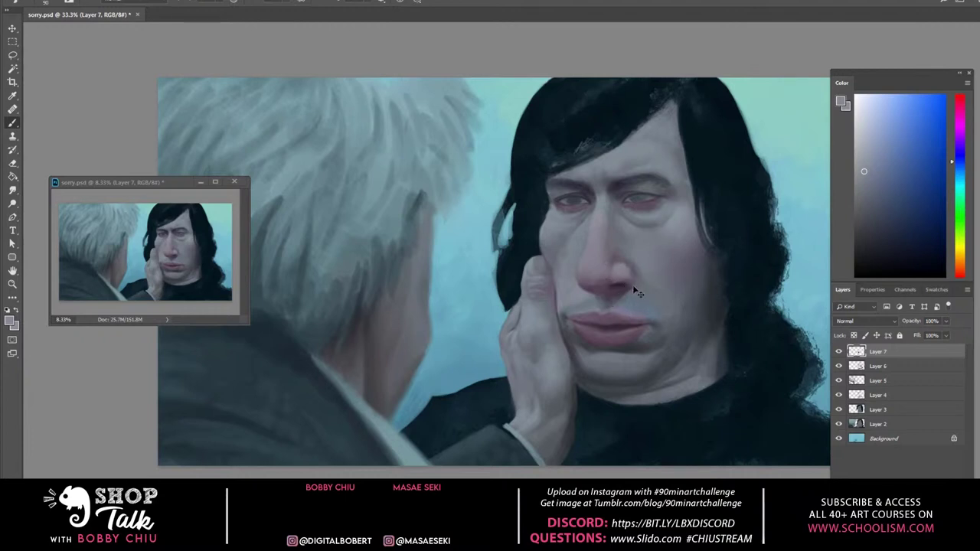
# Paint the iris and pupil of the eye farther from the hand on Layer 7 with a size 35 brush and dark cool greys
pyautogui.hotkey('ctrl', '+')
pyautogui.moveTo(674, 286)
pyautogui.mouseDown()
pyautogui.moveTo(479, 357)
pyautogui.moveTo(470, 401)
pyautogui.moveTo(420, 390)
pyautogui.mouseUp()
pyautogui.moveTo(466, 258)
pyautogui.mouseDown()
pyautogui.moveTo(472, 232)
pyautogui.moveTo(464, 257)
pyautogui.mouseUp()
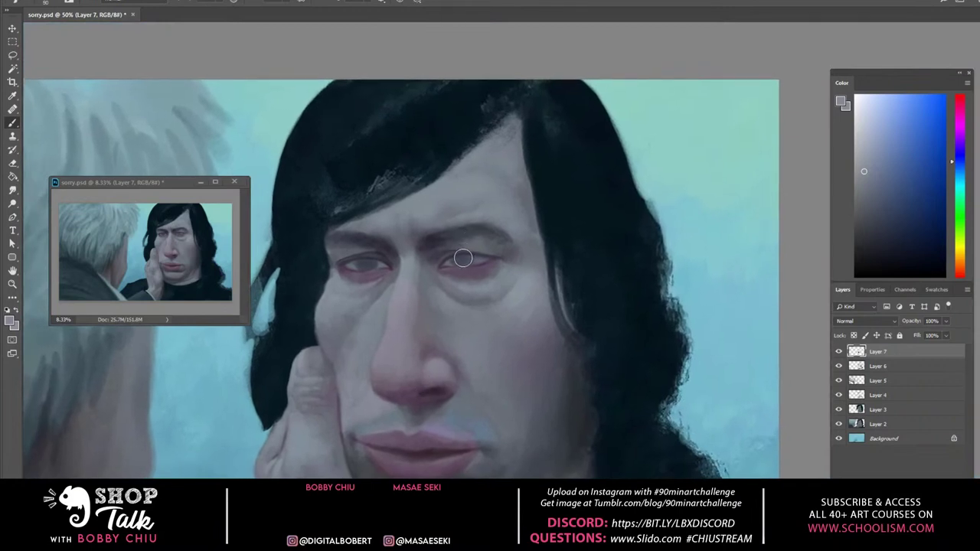
pyautogui.press('[')
pyautogui.press('[')
pyautogui.press('[')
pyautogui.keyDown('alt'); pyautogui.click(487, 244); pyautogui.keyUp('alt')
pyautogui.keyDown('alt'); pyautogui.click(488, 244); pyautogui.keyUp('alt')
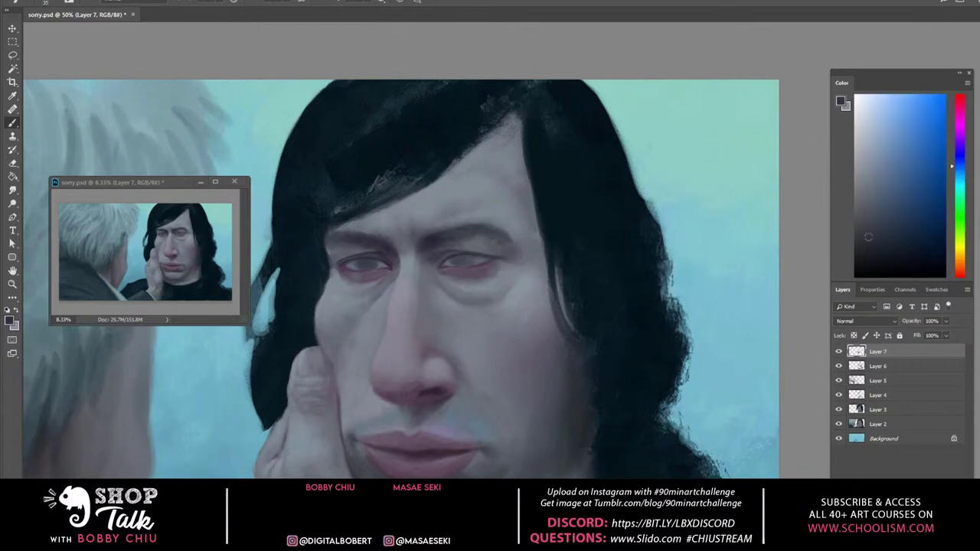
pyautogui.keyDown('alt'); pyautogui.click(478, 257); pyautogui.keyUp('alt')
pyautogui.click(961, 176)
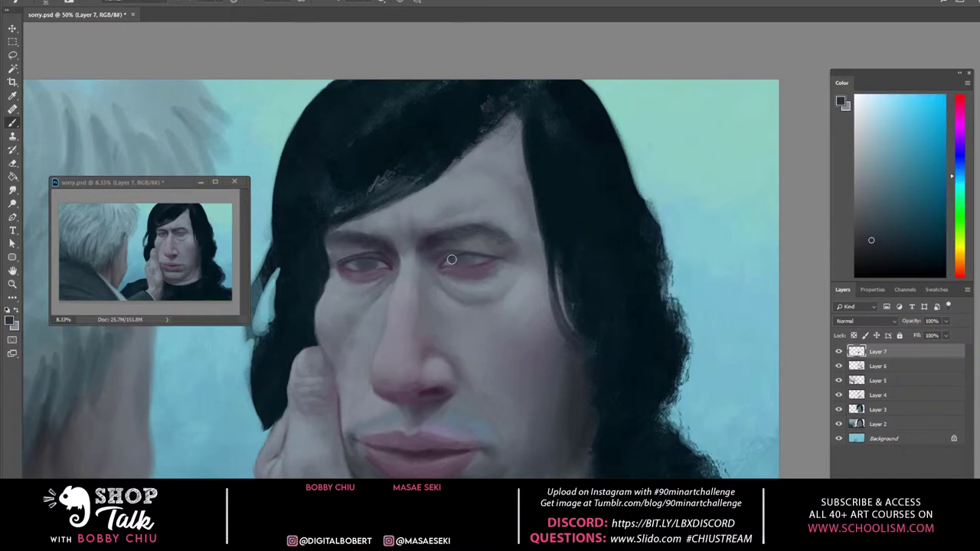
pyautogui.moveTo(452, 259); pyautogui.dragTo(453, 263)
pyautogui.click(872, 249)
pyautogui.keyDown('alt'); pyautogui.click(488, 246); pyautogui.keyUp('alt')
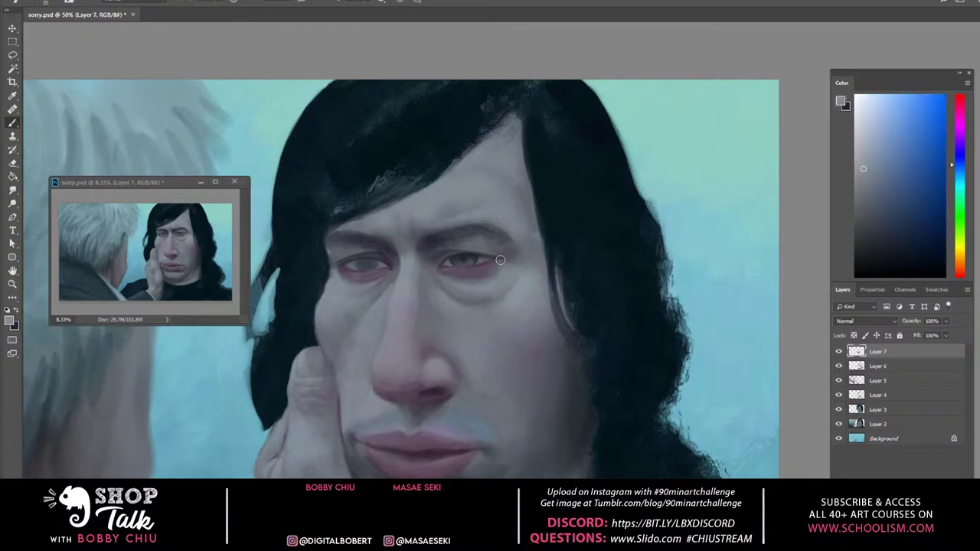
# Darken the upper lash line and outer corner of the same eye with dark tones sampled from the brow and lid
pyautogui.keyDown('alt'); pyautogui.click(431, 236); pyautogui.keyUp('alt')
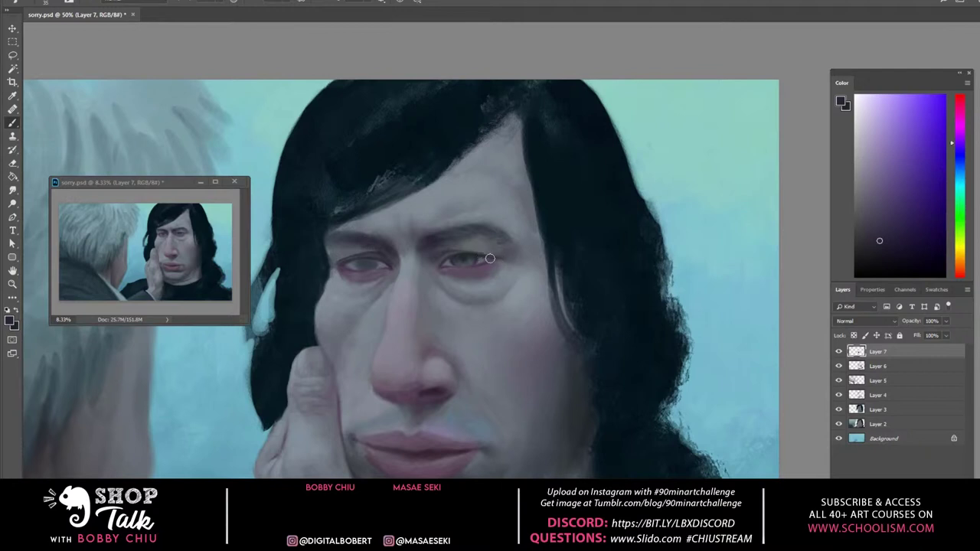
pyautogui.moveTo(479, 257); pyautogui.dragTo(507, 260)
pyautogui.keyDown('alt'); pyautogui.click(511, 250); pyautogui.keyUp('alt')
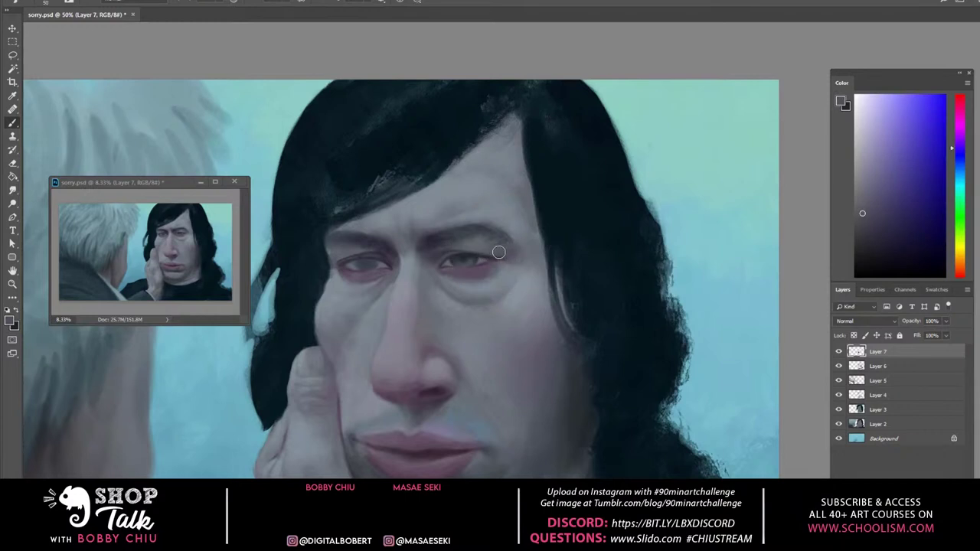
pyautogui.keyDown('alt'); pyautogui.click(497, 255); pyautogui.keyUp('alt')
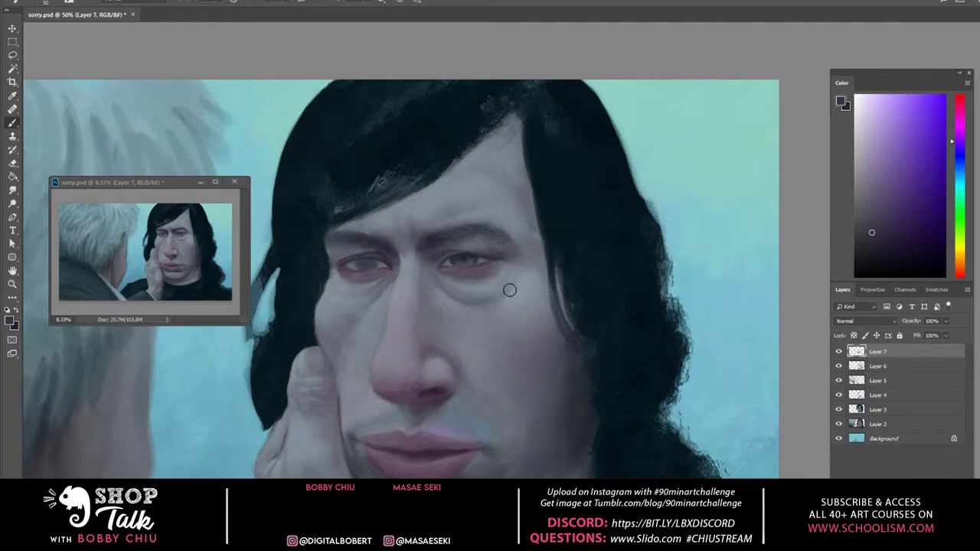
pyautogui.keyDown('alt'); pyautogui.click(470, 252); pyautogui.keyUp('alt')
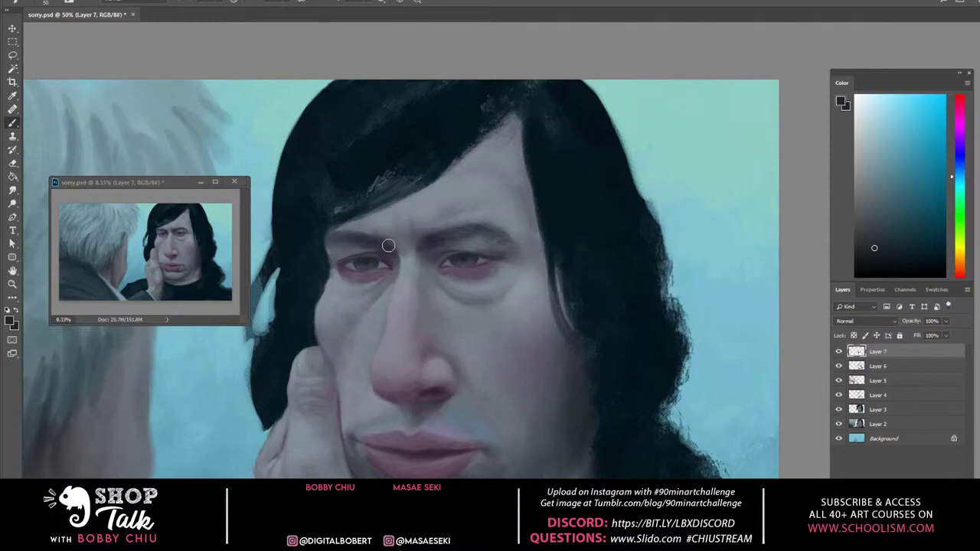
# Paint the iris and inner corner of the eye nearer the hand using sampled dark grey and purple
pyautogui.keyDown('alt'); pyautogui.click(387, 253); pyautogui.keyUp('alt')
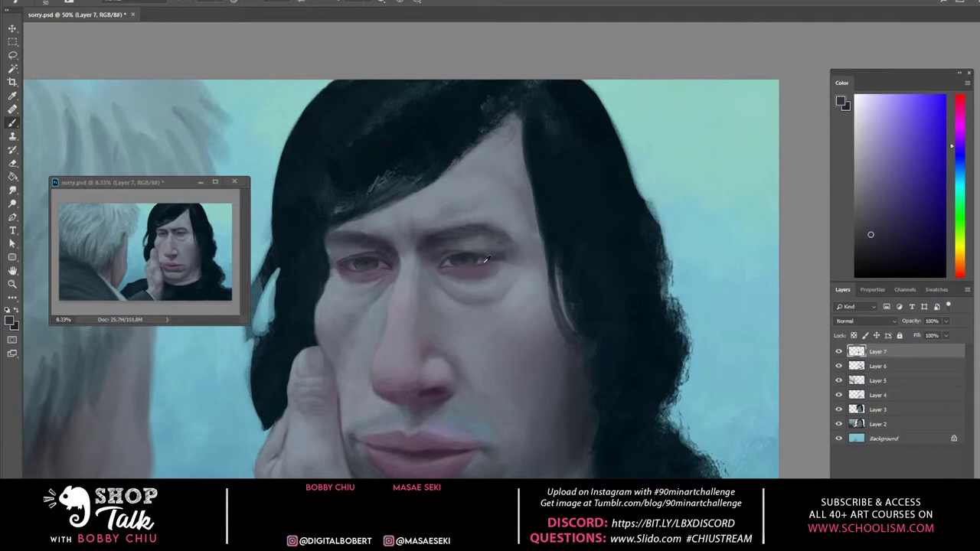
pyautogui.keyDown('alt'); pyautogui.click(486, 261); pyautogui.keyUp('alt')
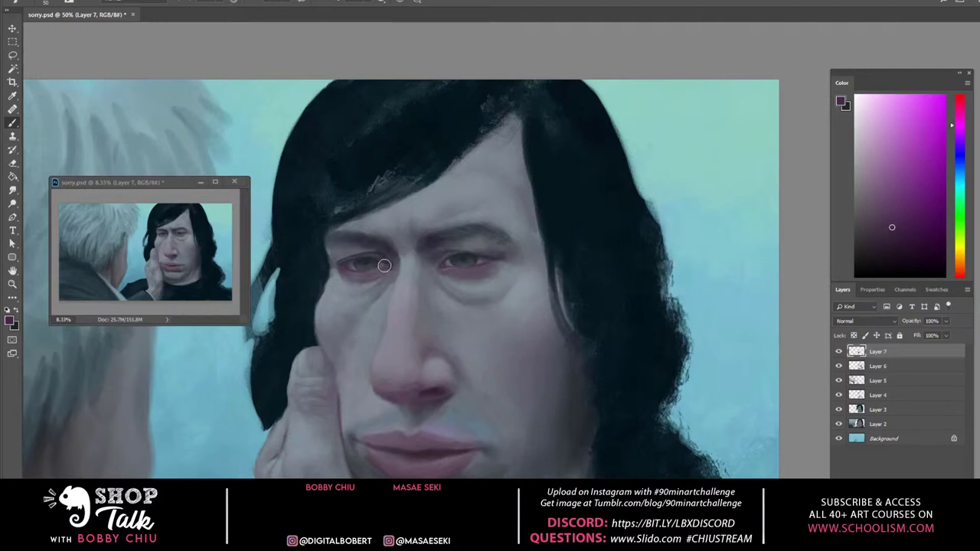
pyautogui.moveTo(387, 265); pyautogui.dragTo(392, 264)
# Compare the face with and without Layer 7, then lasso the mouth corner and lower cheek and copy the area to a new layer
pyautogui.moveTo(558, 429); pyautogui.dragTo(549, 354)
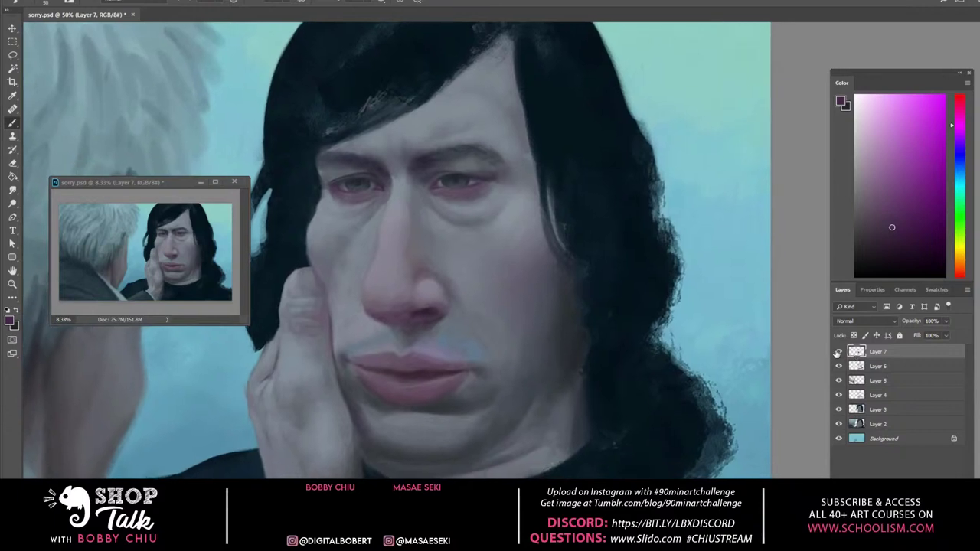
pyautogui.click(838, 351)
pyautogui.click(838, 351)
pyautogui.press('l')
pyautogui.moveTo(436, 307)
pyautogui.mouseDown()
pyautogui.moveTo(401, 423)
pyautogui.moveTo(518, 365)
pyautogui.moveTo(504, 334)
pyautogui.mouseUp()
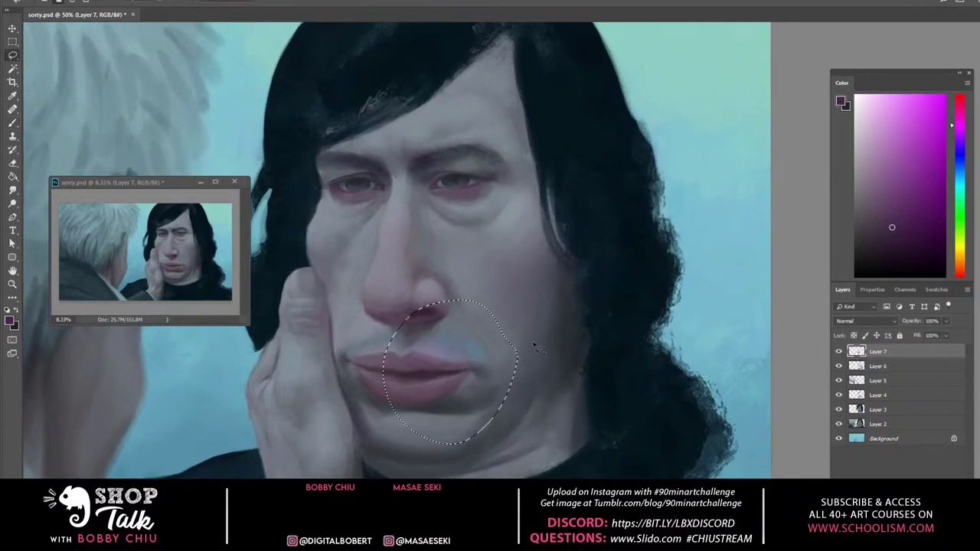
pyautogui.moveTo(540, 375)
pyautogui.mouseDown()
pyautogui.moveTo(528, 417)
pyautogui.moveTo(561, 386)
pyautogui.moveTo(547, 337)
pyautogui.moveTo(548, 376)
pyautogui.mouseUp()
pyautogui.hotkey('ctrl', 'shift', 'x')
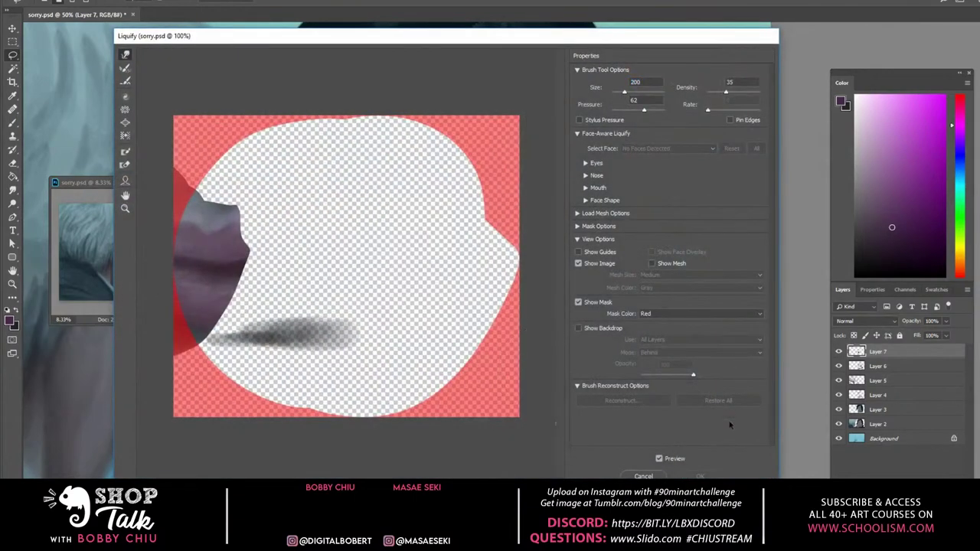
pyautogui.click(645, 477)
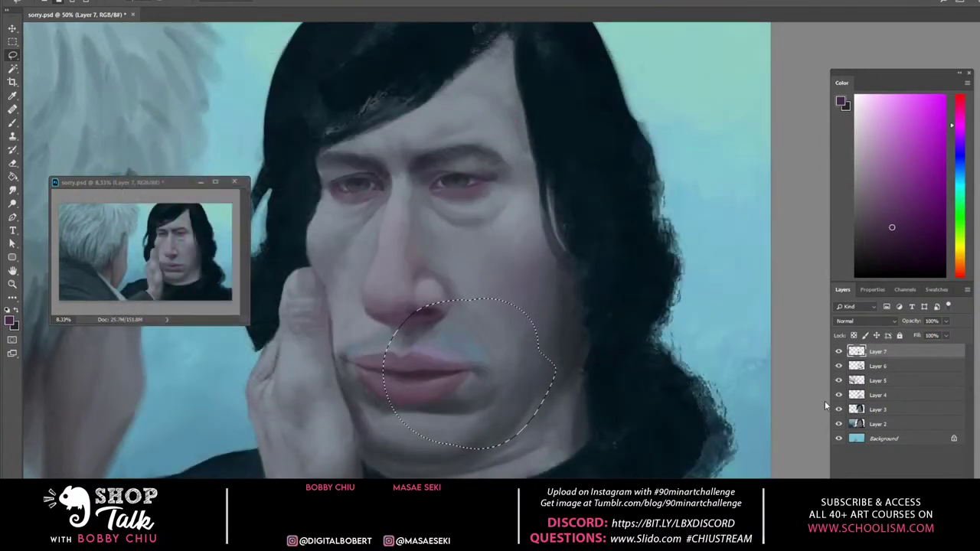
pyautogui.hotkey('ctrl', 'j')
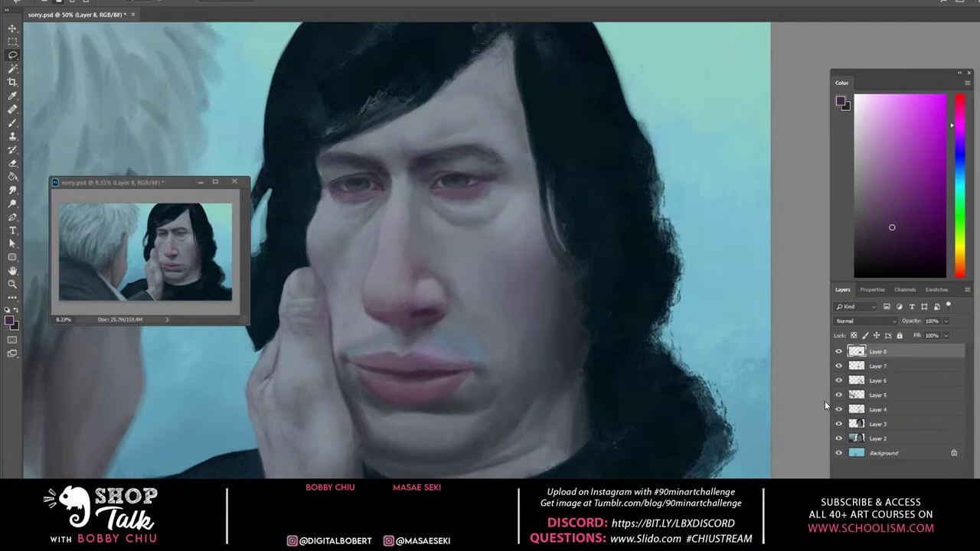
# Reshape the copied mouth corner on Layer 8 with Liquify at brush size 300, pushing the lip corner and cheek edge
pyautogui.hotkey('ctrl', 'shift', 'x')
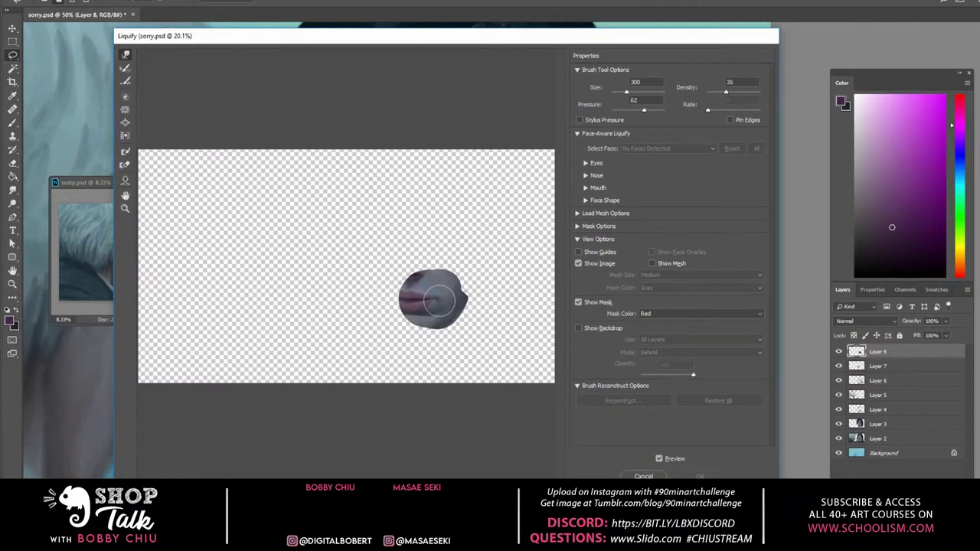
pyautogui.click(441, 299)
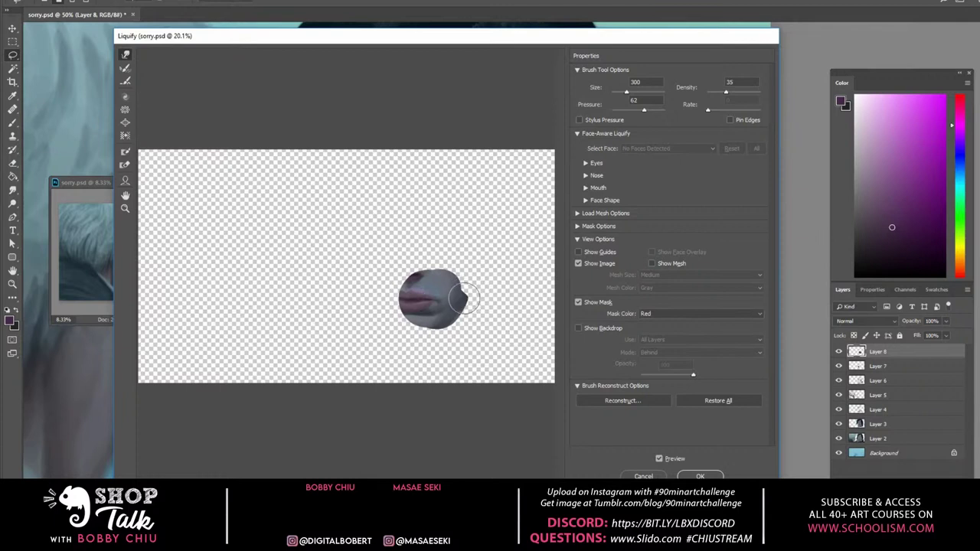
pyautogui.moveTo(462, 298); pyautogui.dragTo(453, 294)
pyautogui.moveTo(435, 306)
pyautogui.mouseDown()
pyautogui.moveTo(422, 299)
pyautogui.moveTo(435, 295)
pyautogui.mouseUp()
pyautogui.click(699, 476)
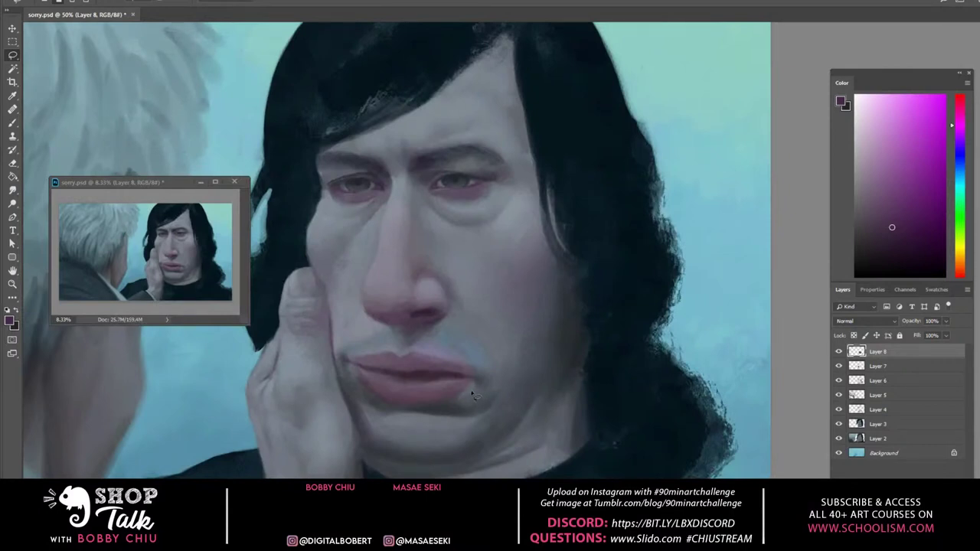
# Repaint the lips and mouth corner on Layer 8 with muted dark reds based on a colour sampled from the lower lip
pyautogui.press('b')
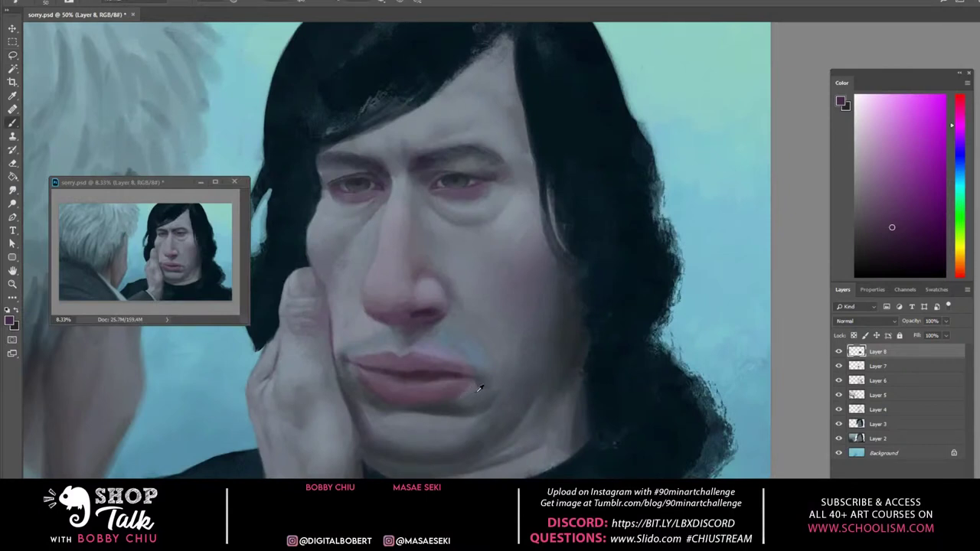
pyautogui.keyDown('alt'); pyautogui.click(455, 389); pyautogui.keyUp('alt')
pyautogui.click(878, 209)
pyautogui.click(887, 225)
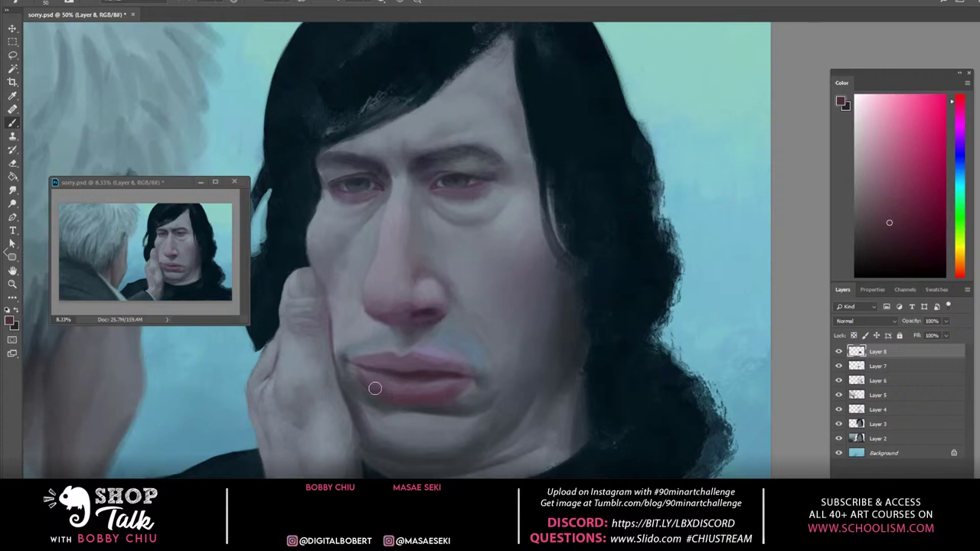
pyautogui.moveTo(425, 372)
pyautogui.mouseDown()
pyautogui.moveTo(374, 361)
pyautogui.moveTo(356, 364)
pyautogui.moveTo(445, 368)
pyautogui.moveTo(351, 372)
pyautogui.moveTo(355, 362)
pyautogui.moveTo(458, 358)
pyautogui.moveTo(440, 371)
pyautogui.moveTo(425, 349)
pyautogui.mouseUp()
pyautogui.keyDown('alt'); pyautogui.click(442, 373); pyautogui.keyUp('alt')
pyautogui.keyDown('alt'); pyautogui.click(442, 366); pyautogui.keyUp('alt')
pyautogui.keyDown('alt'); pyautogui.click(493, 310); pyautogui.keyUp('alt')
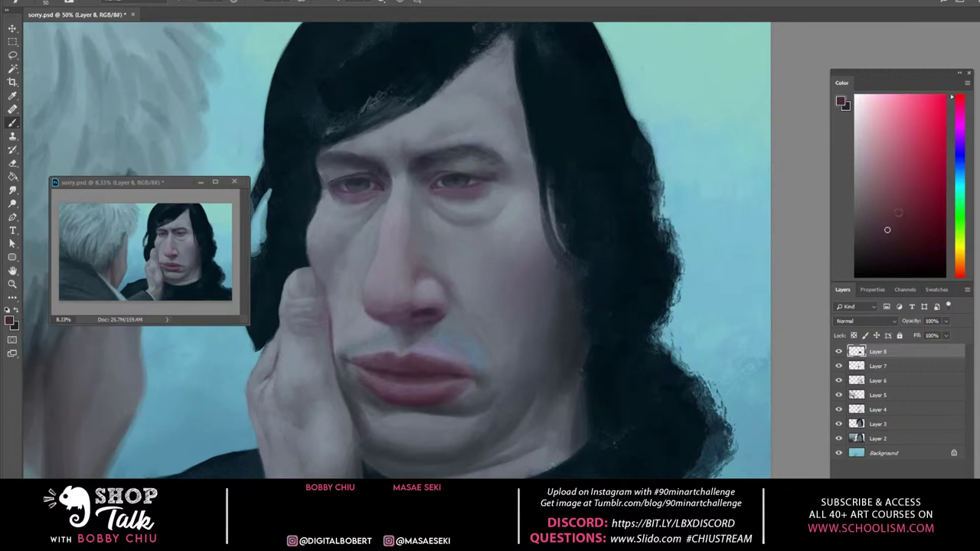
# Redden the skin above the upper lip, undo the last stroke, and darken the line between the lips with near-black red
pyautogui.click(897, 208)
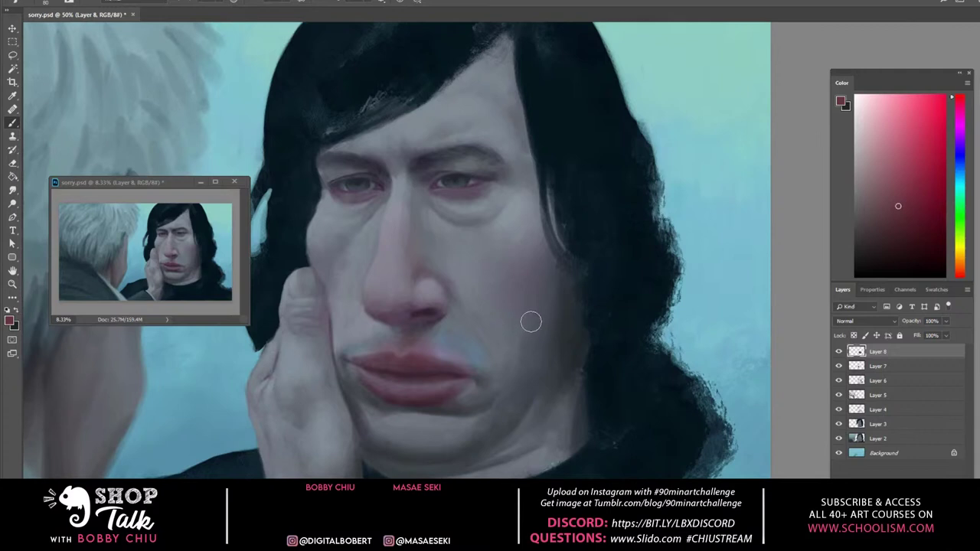
pyautogui.click(911, 232)
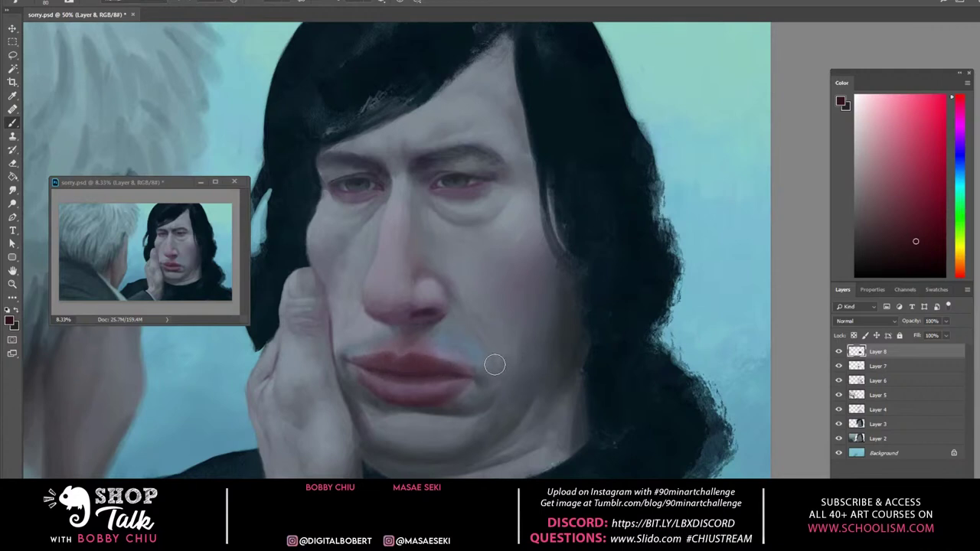
pyautogui.hotkey('ctrl', 'z')
pyautogui.click(920, 255)
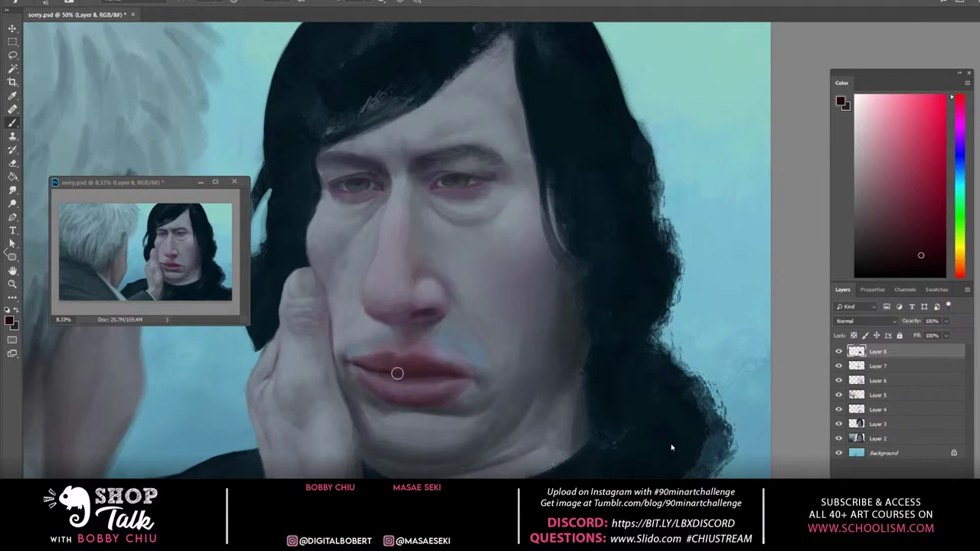
# Refine the lip edges with tones sampled from the cheek and deepen the upper lip with dark red
pyautogui.keyDown('alt'); pyautogui.click(503, 332); pyautogui.keyUp('alt')
pyautogui.moveTo(360, 360)
pyautogui.mouseDown()
pyautogui.moveTo(460, 361)
pyautogui.moveTo(360, 362)
pyautogui.mouseUp()
pyautogui.keyDown('alt'); pyautogui.click(514, 315); pyautogui.keyUp('alt')
pyautogui.keyDown('alt'); pyautogui.click(507, 298); pyautogui.keyUp('alt')
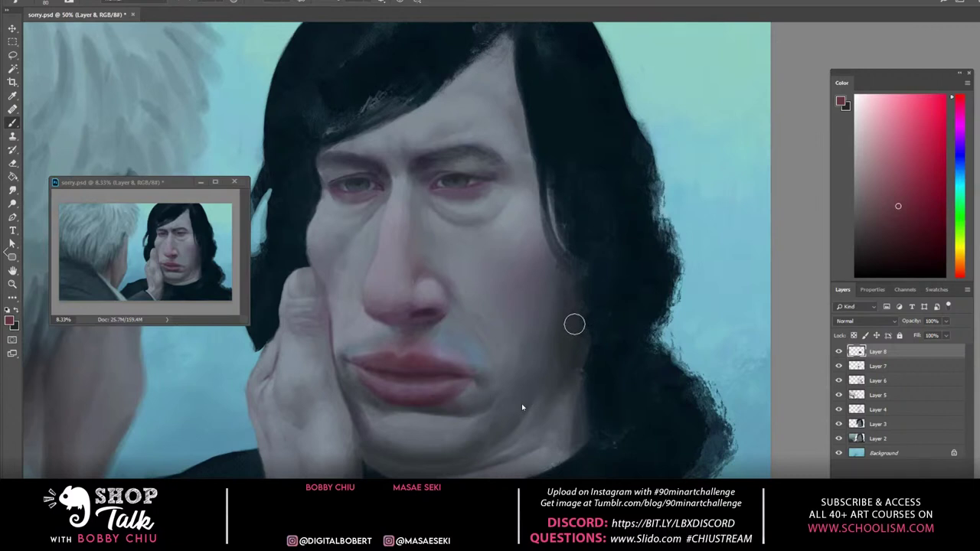
pyautogui.click(912, 232)
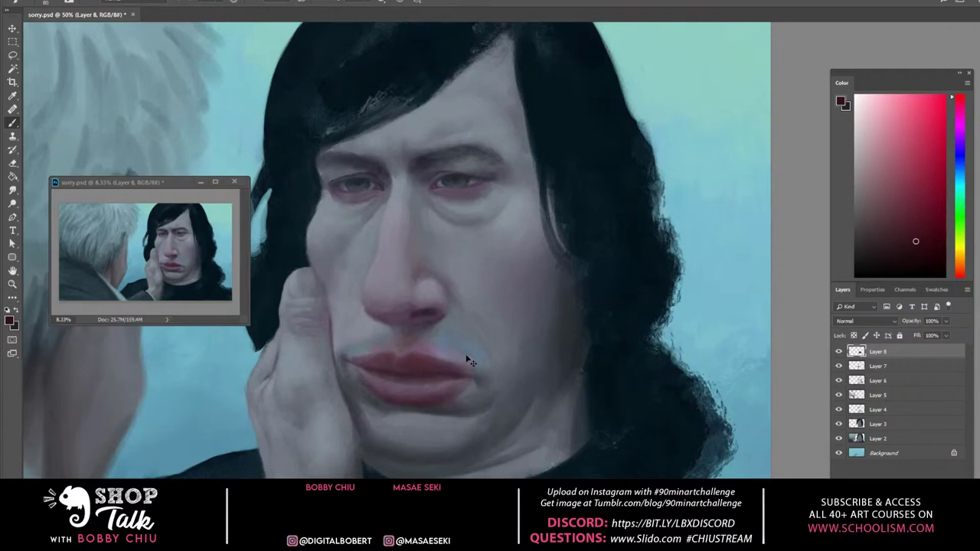
pyautogui.keyDown('alt'); pyautogui.click(379, 353); pyautogui.keyUp('alt')
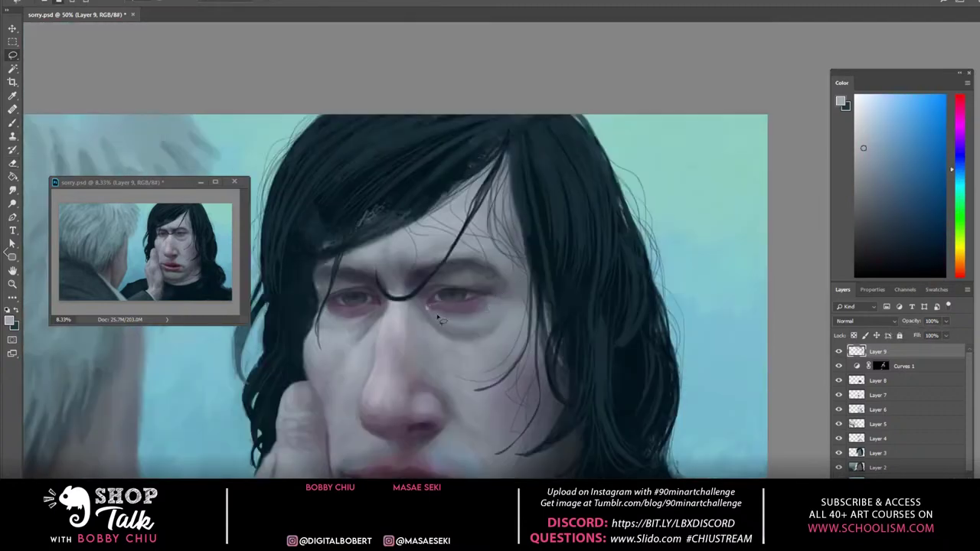
# Lasso the small tear patch by the outer eye corner on Layer 9 and adjust it with Free Transform
pyautogui.moveTo(440, 320)
pyautogui.mouseDown()
pyautogui.moveTo(449, 280)
pyautogui.moveTo(502, 310)
pyautogui.mouseUp()
pyautogui.hotkey('ctrl', 't')
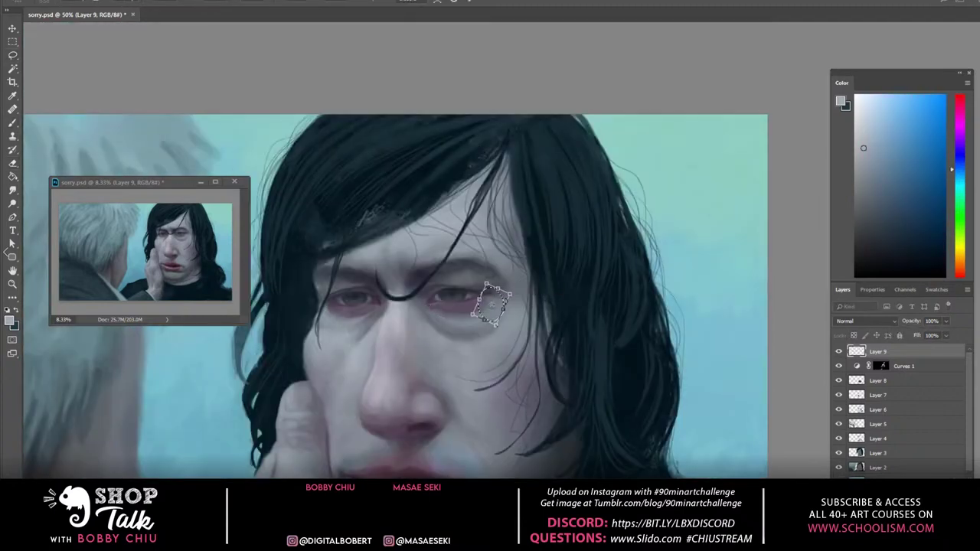
pyautogui.press('Return')
# Paint a light grey tear highlight at the outer eye corner on Layer 9 and trim it with the Eraser
pyautogui.press('b')
pyautogui.keyDown('alt'); pyautogui.click(601, 287); pyautogui.keyUp('alt')
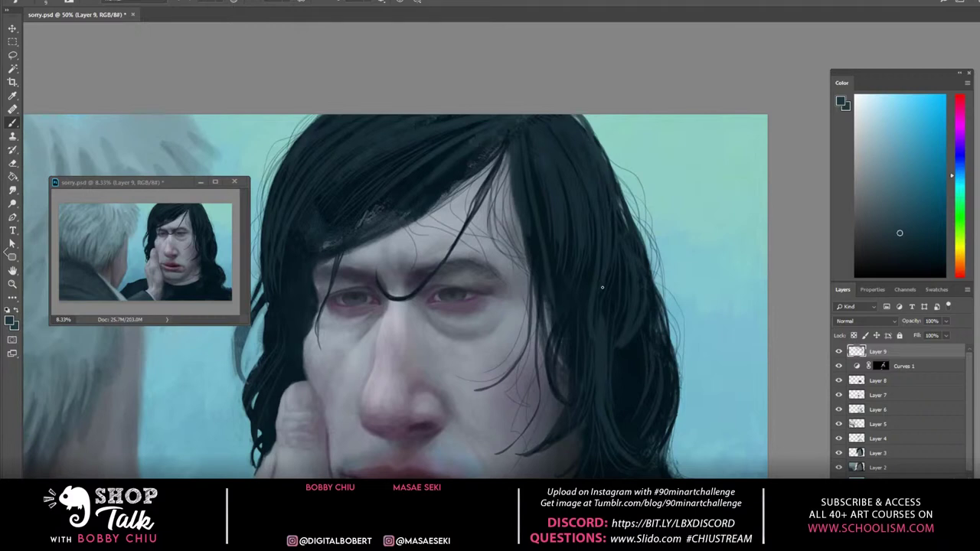
pyautogui.keyDown('alt'); pyautogui.click(487, 303); pyautogui.keyUp('alt')
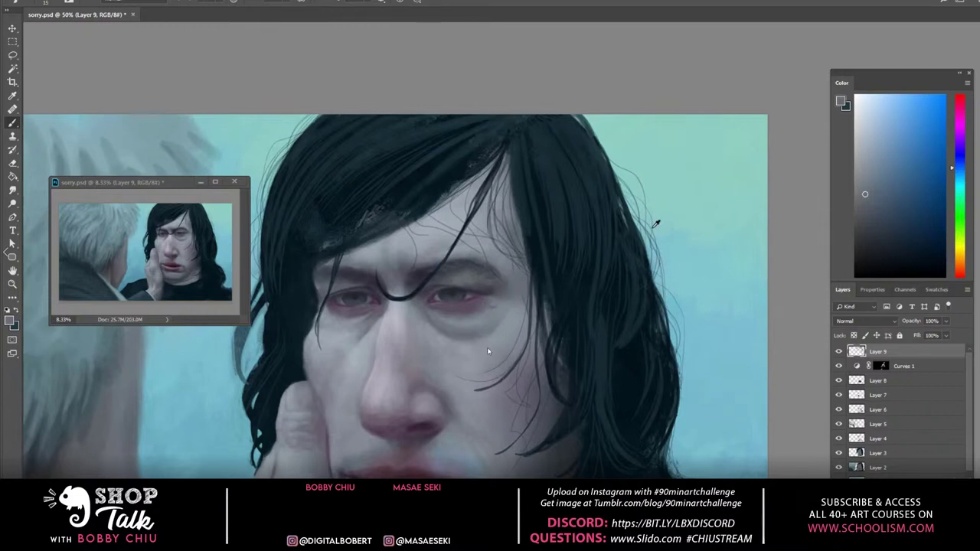
pyautogui.keyDown('alt'); pyautogui.click(383, 345); pyautogui.keyUp('alt')
pyautogui.press('e')
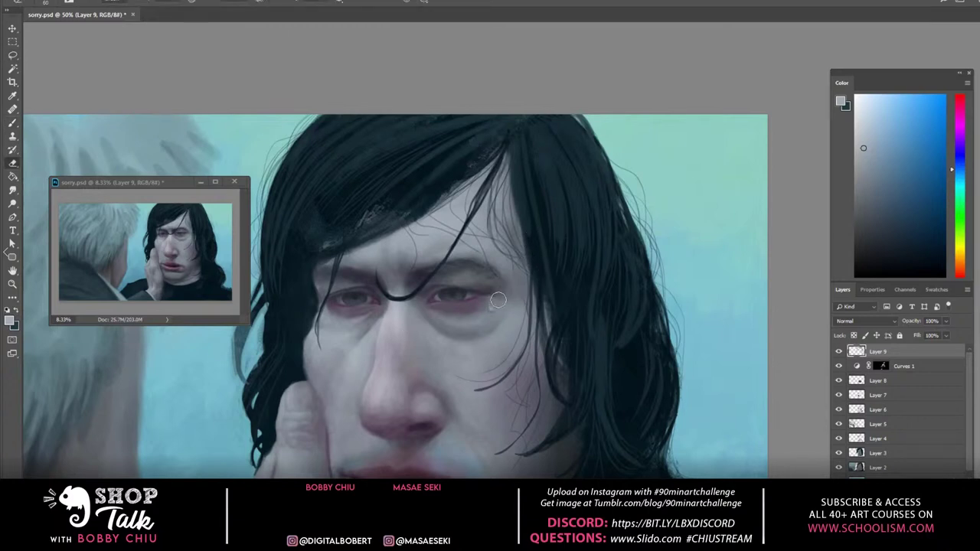
# Select the tear highlight with the Lasso and refine its shape below the outer eye corner
pyautogui.press('l')
pyautogui.moveTo(425, 314)
pyautogui.mouseDown()
pyautogui.moveTo(425, 334)
pyautogui.moveTo(436, 337)
pyautogui.moveTo(444, 329)
pyautogui.moveTo(382, 325)
pyautogui.mouseUp()
pyautogui.moveTo(381, 320); pyautogui.dragTo(488, 327)
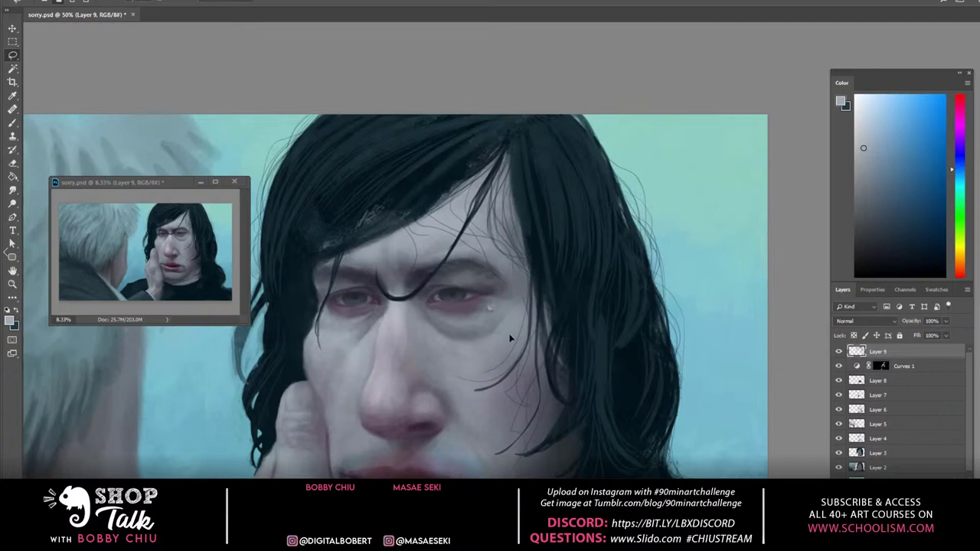
pyautogui.moveTo(490, 310); pyautogui.dragTo(493, 313)
pyautogui.press('b')
pyautogui.scroll(-3, 459, 275)
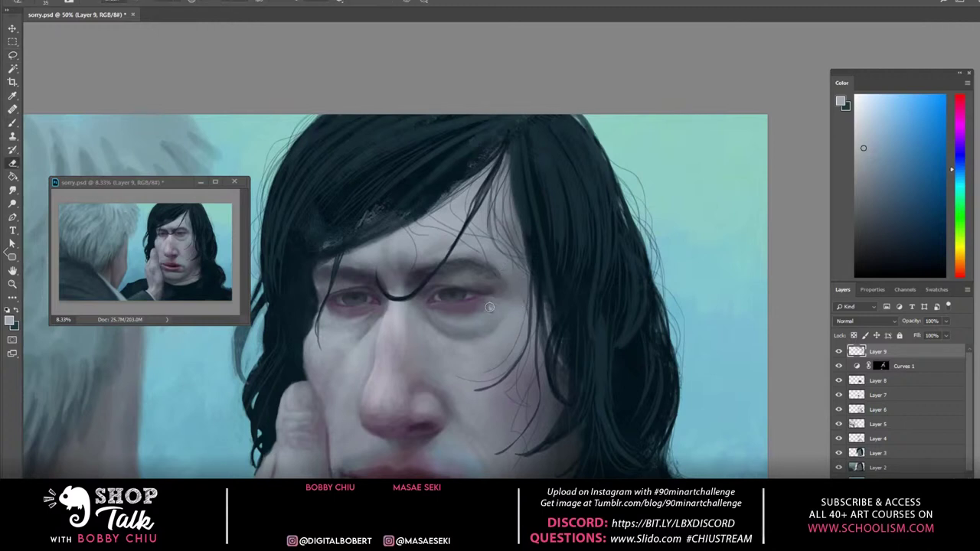
# Paint small dark moles on the forehead, both cheeks and the neck on Layer 9 with a sampled dark tone
pyautogui.keyDown('alt'); pyautogui.click(380, 287); pyautogui.keyUp('alt')
pyautogui.keyDown('alt'); pyautogui.click(497, 212); pyautogui.keyUp('alt')
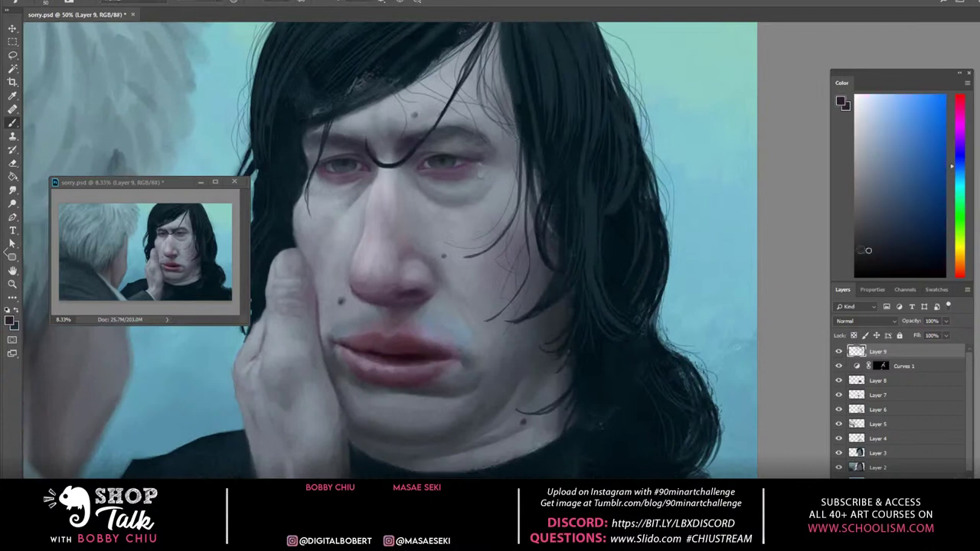
pyautogui.moveTo(353, 443); pyautogui.dragTo(448, 418)
# Sample a muted blue from the long dark hair for painting its lower strands on Layer 9
pyautogui.scroll(3, 417, 456)
pyautogui.keyDown('alt'); pyautogui.click(556, 231); pyautogui.keyUp('alt')
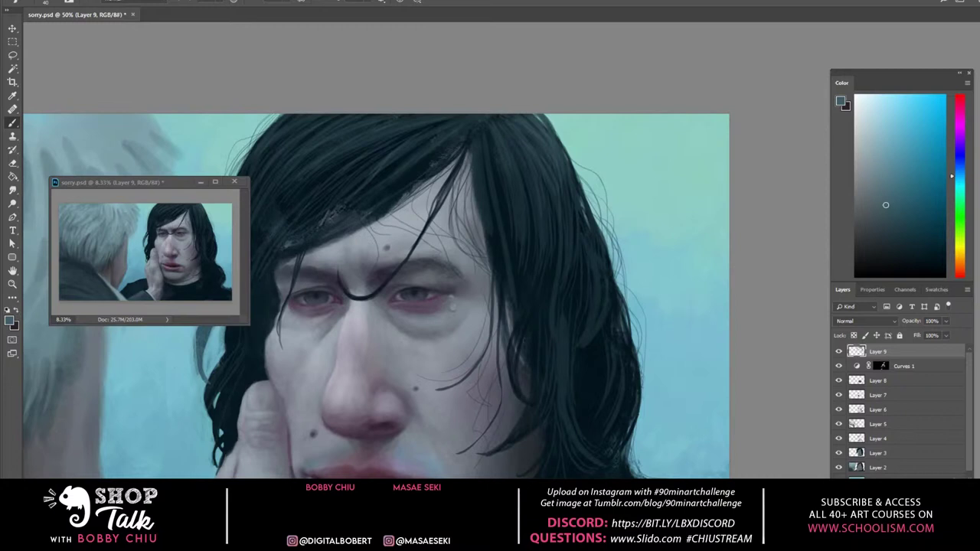
pyautogui.moveTo(571, 377); pyautogui.dragTo(509, 202)
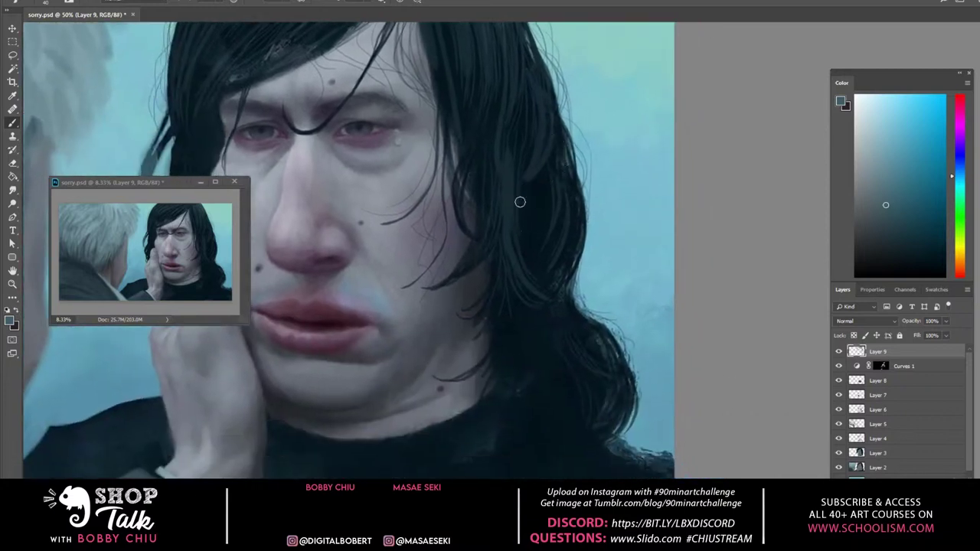